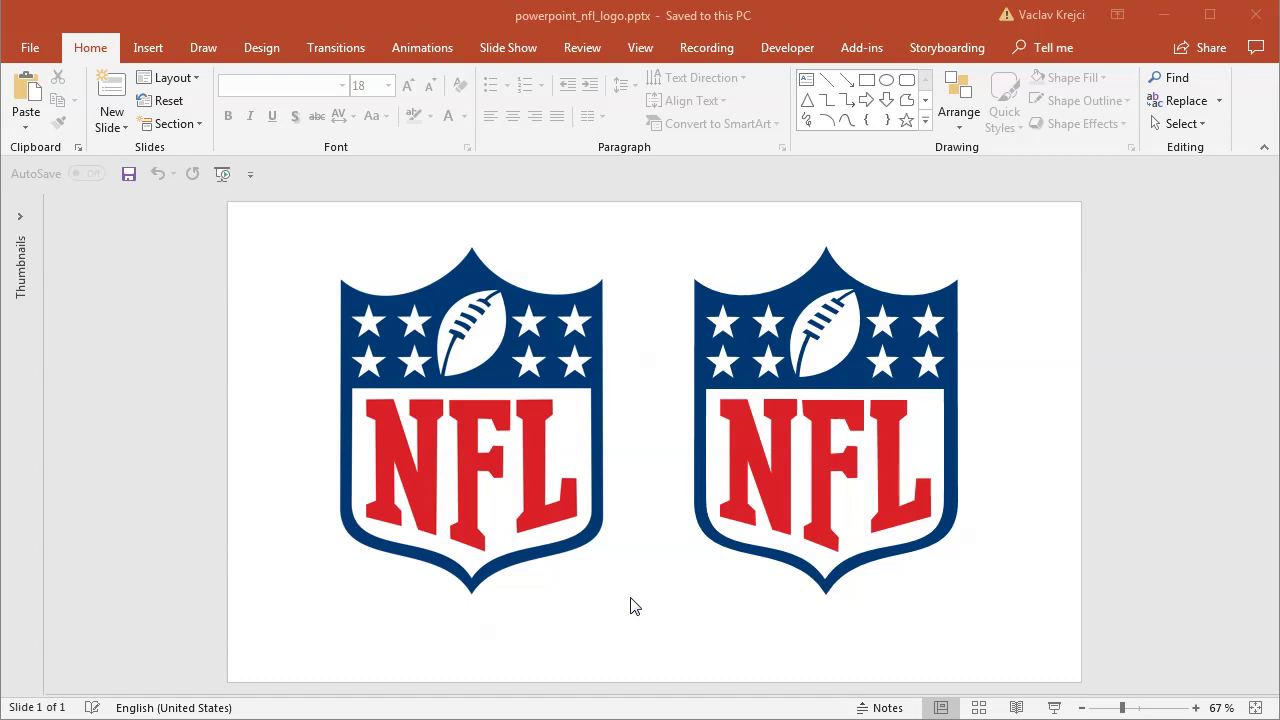
pyautogui.click(497, 449)
pyautogui.click(919, 398)
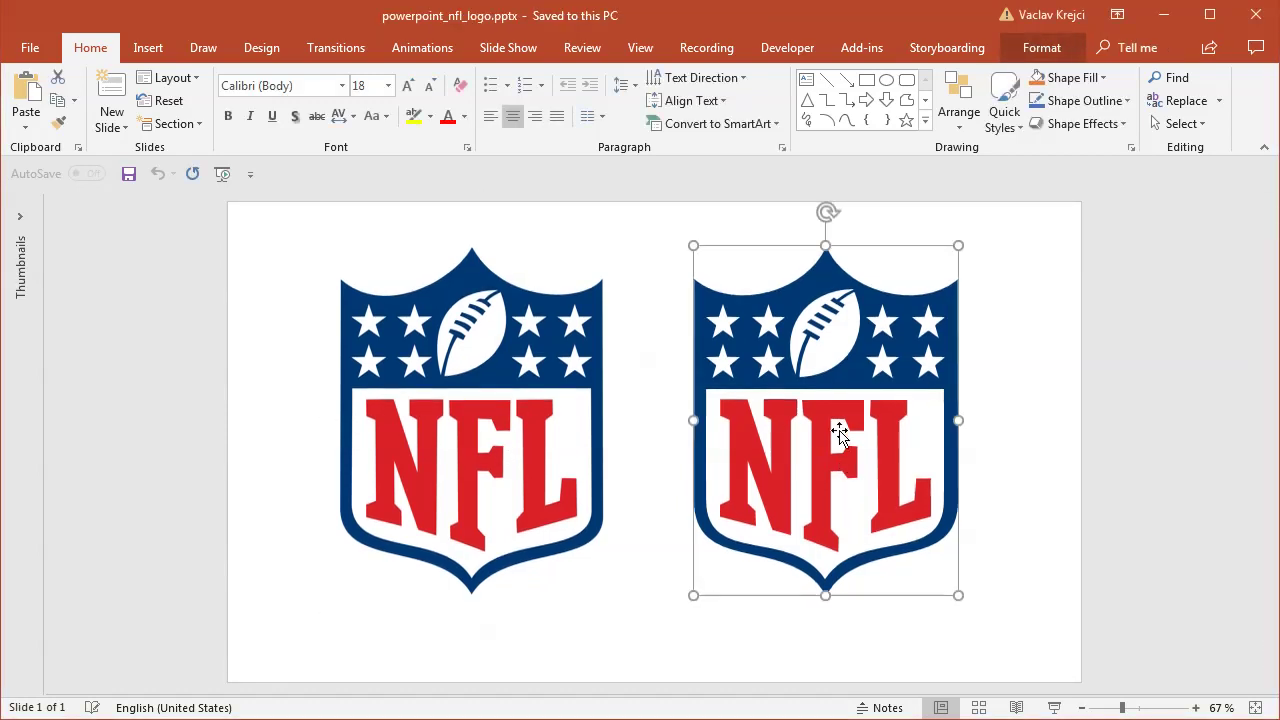
pyautogui.click(977, 432)
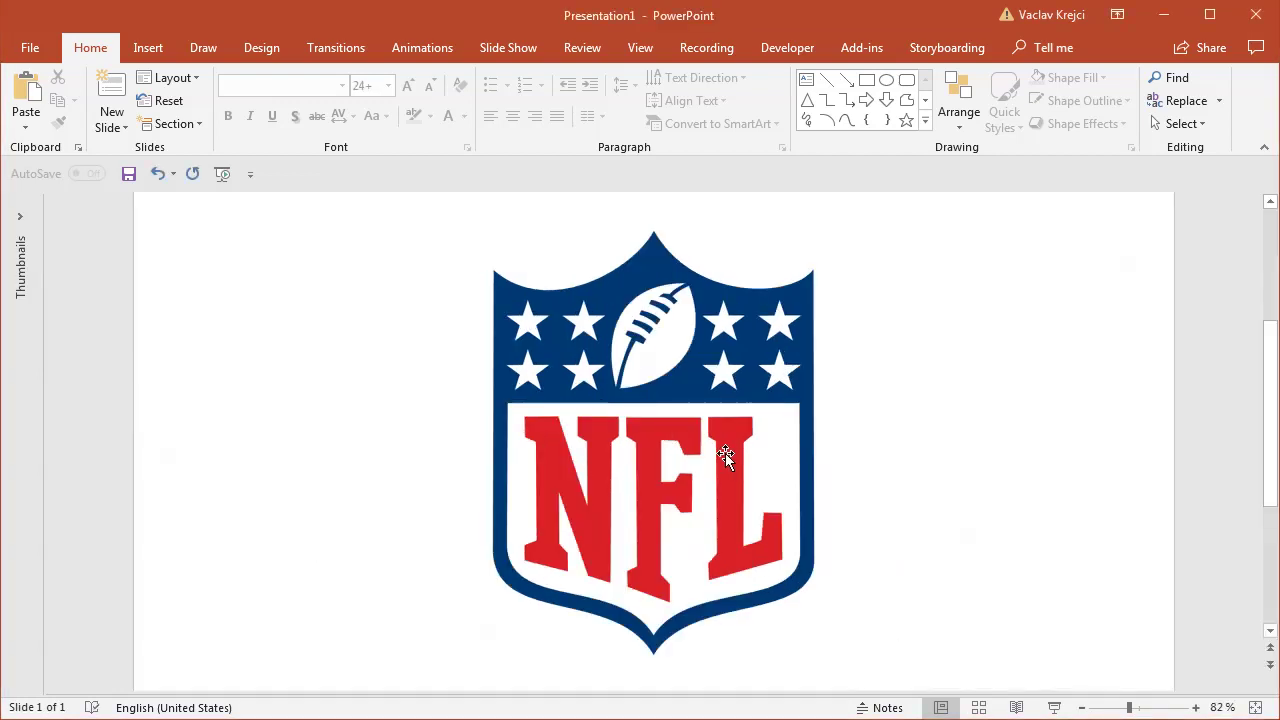
# - Recolor the NFL logo picture with the light gray variation so it serves as a tracing template
pyautogui.click(636, 358)
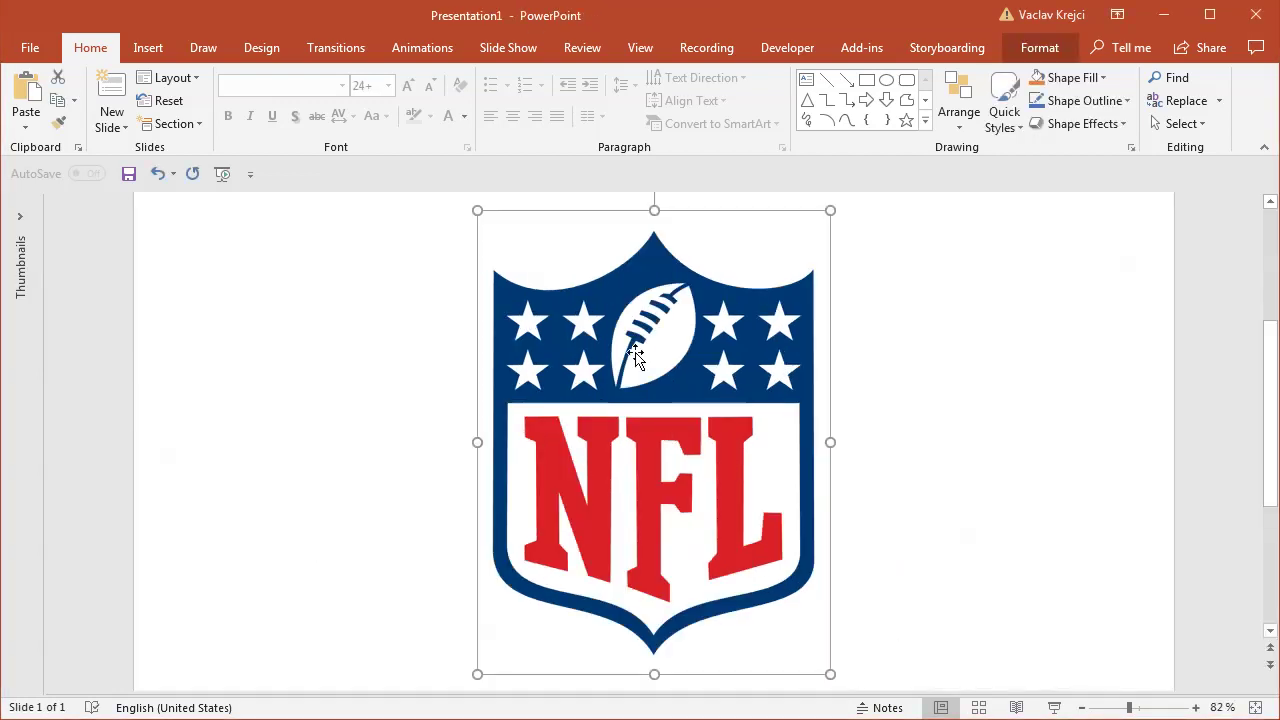
pyautogui.click(1039, 45)
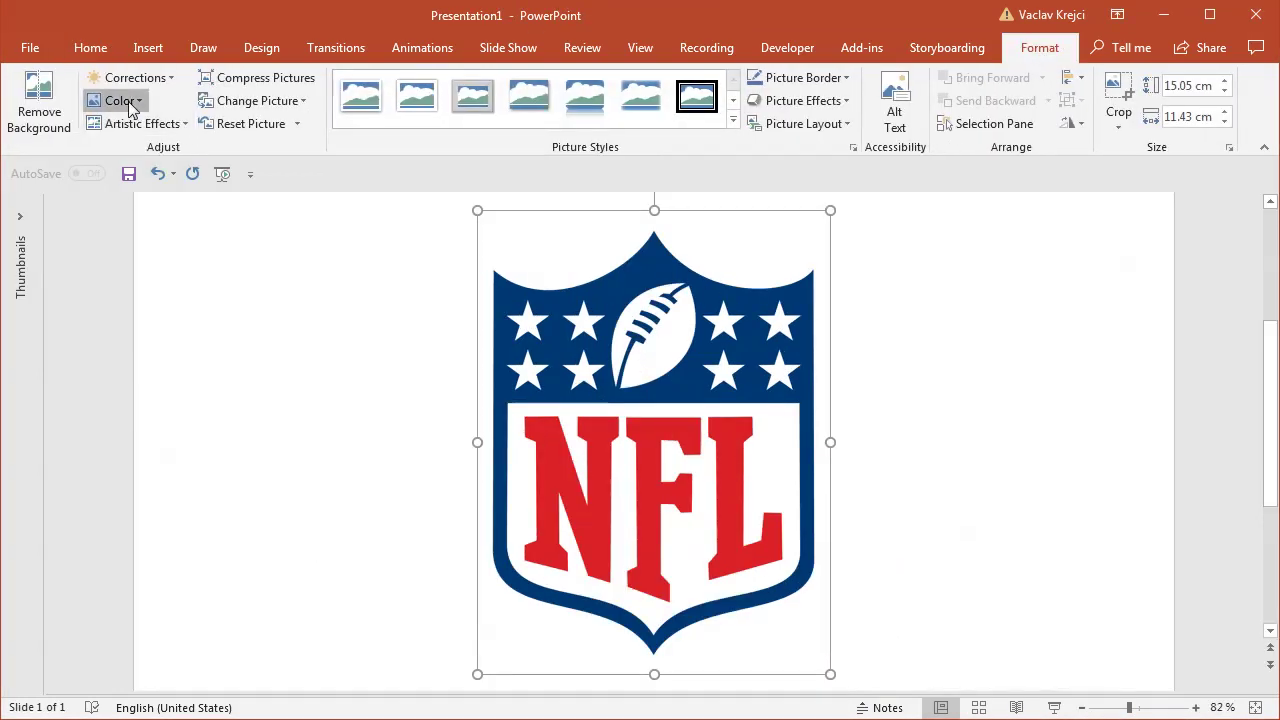
pyautogui.click(128, 102)
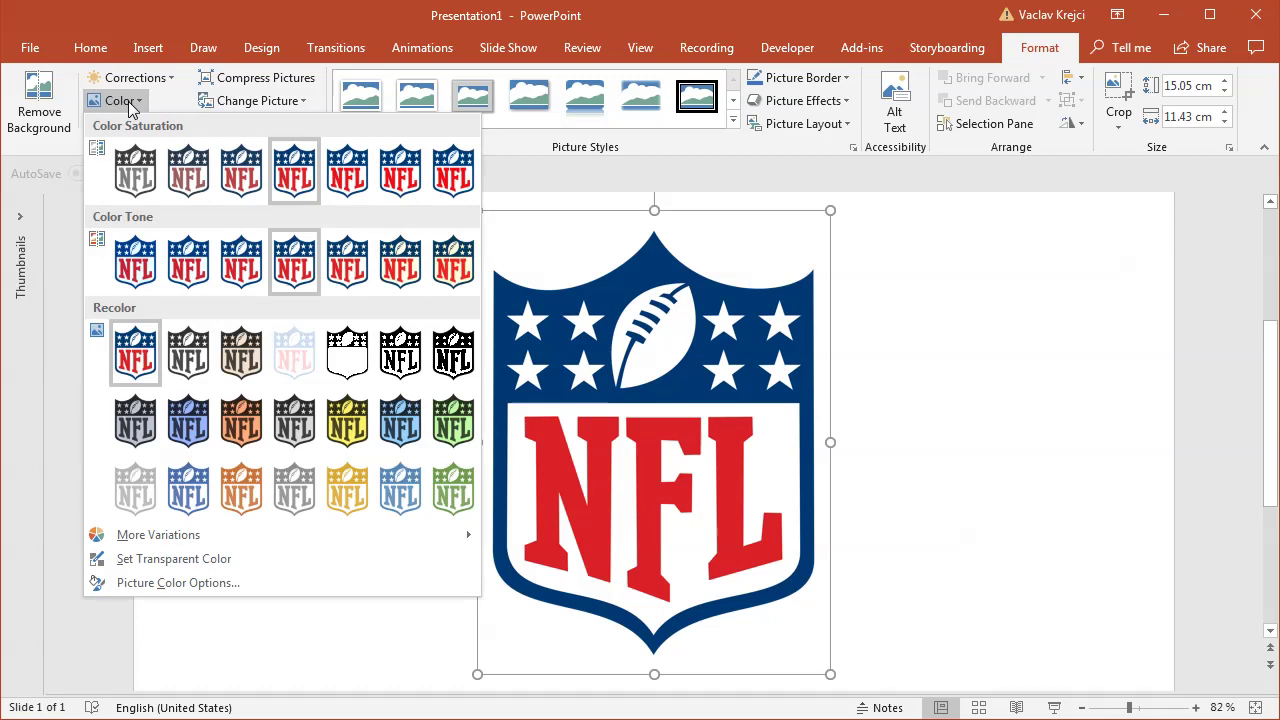
pyautogui.click(128, 497)
pyautogui.click(410, 333)
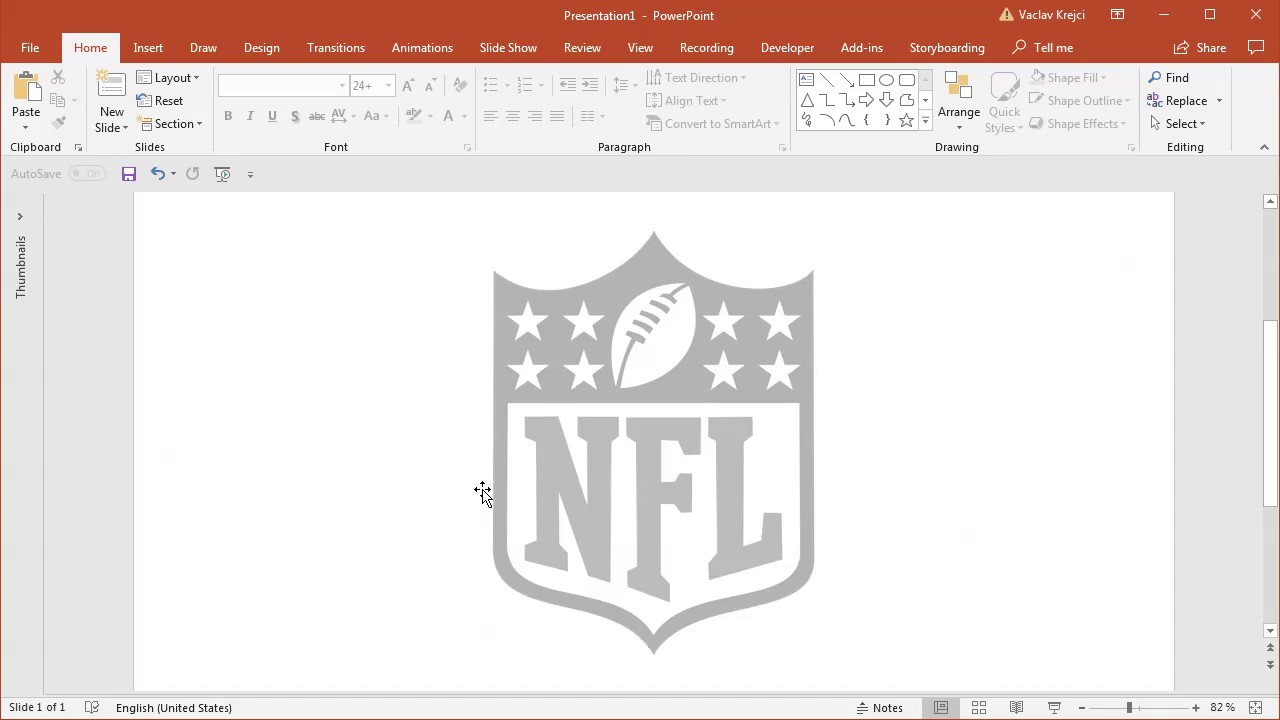
# - Draw a closed freeform polygon, about 14.5 cm tall and 7.9 cm wide, along the shield's left edge, through its bottom tip and above its top
pyautogui.click(170, 52)
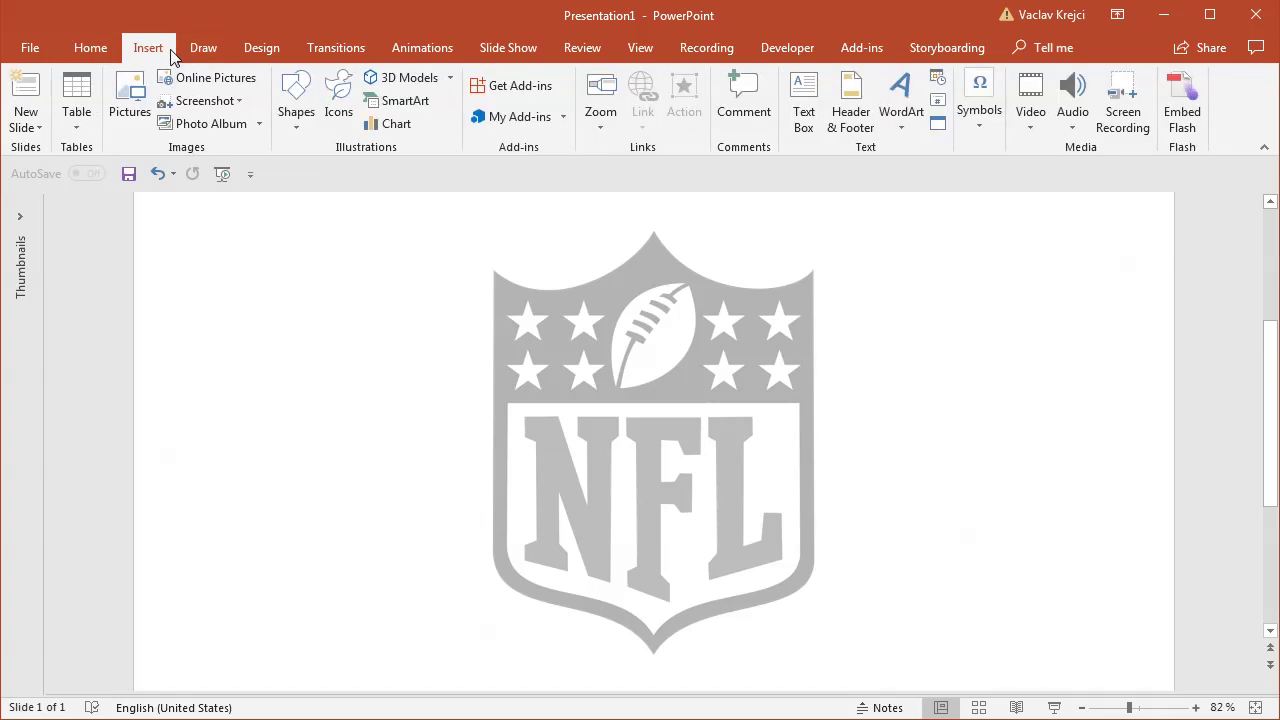
pyautogui.click(291, 118)
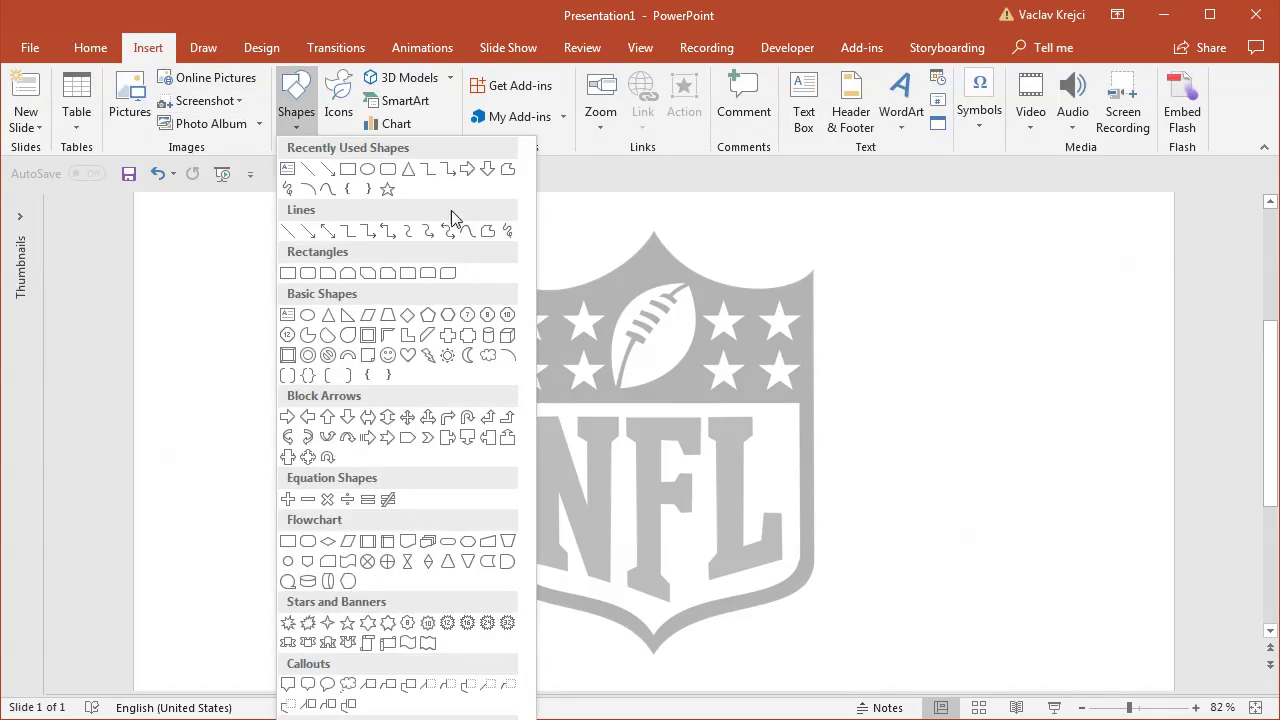
pyautogui.click(507, 168)
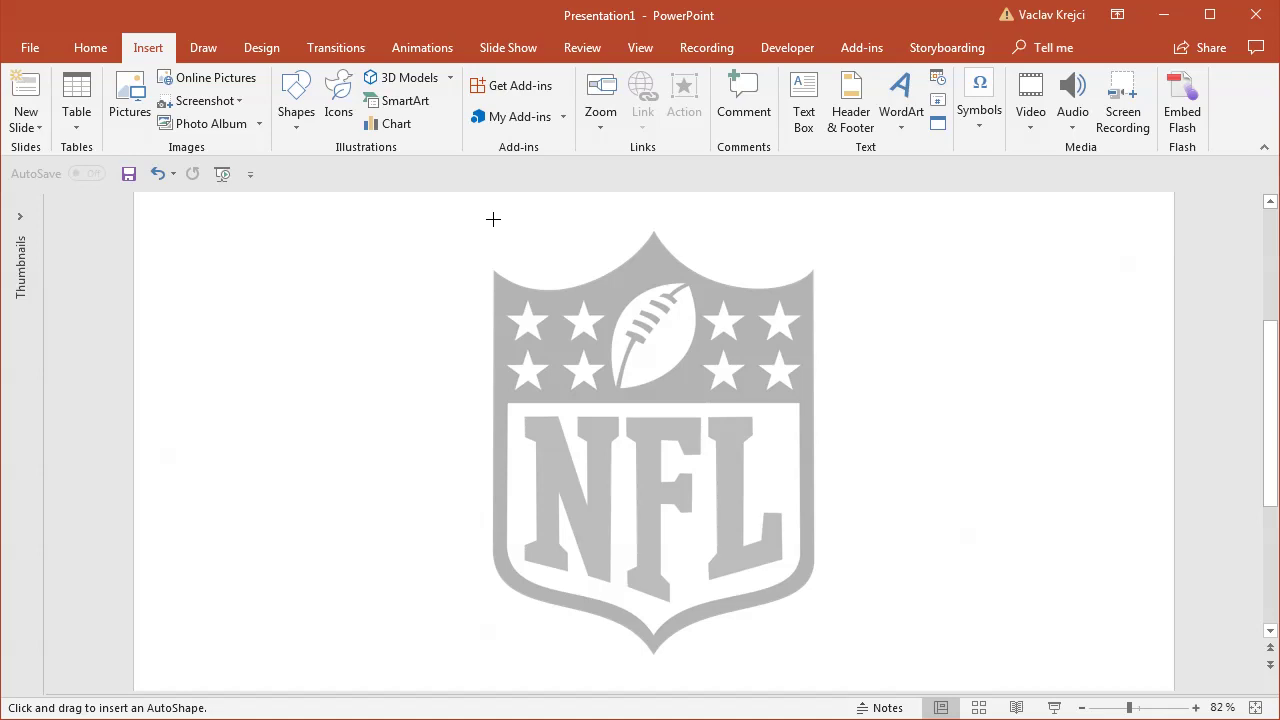
pyautogui.moveTo(493, 220)
pyautogui.mouseDown()
pyautogui.moveTo(510, 383)
pyautogui.moveTo(494, 545)
pyautogui.mouseUp()
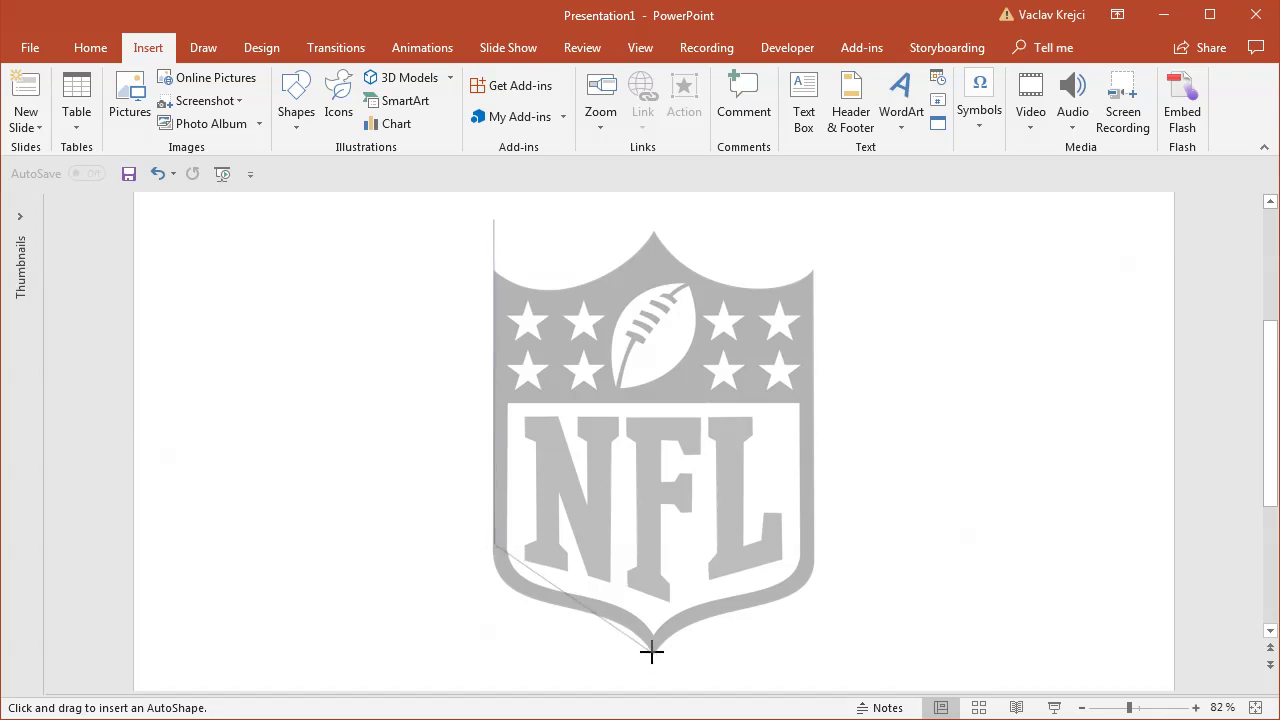
pyautogui.click(651, 652)
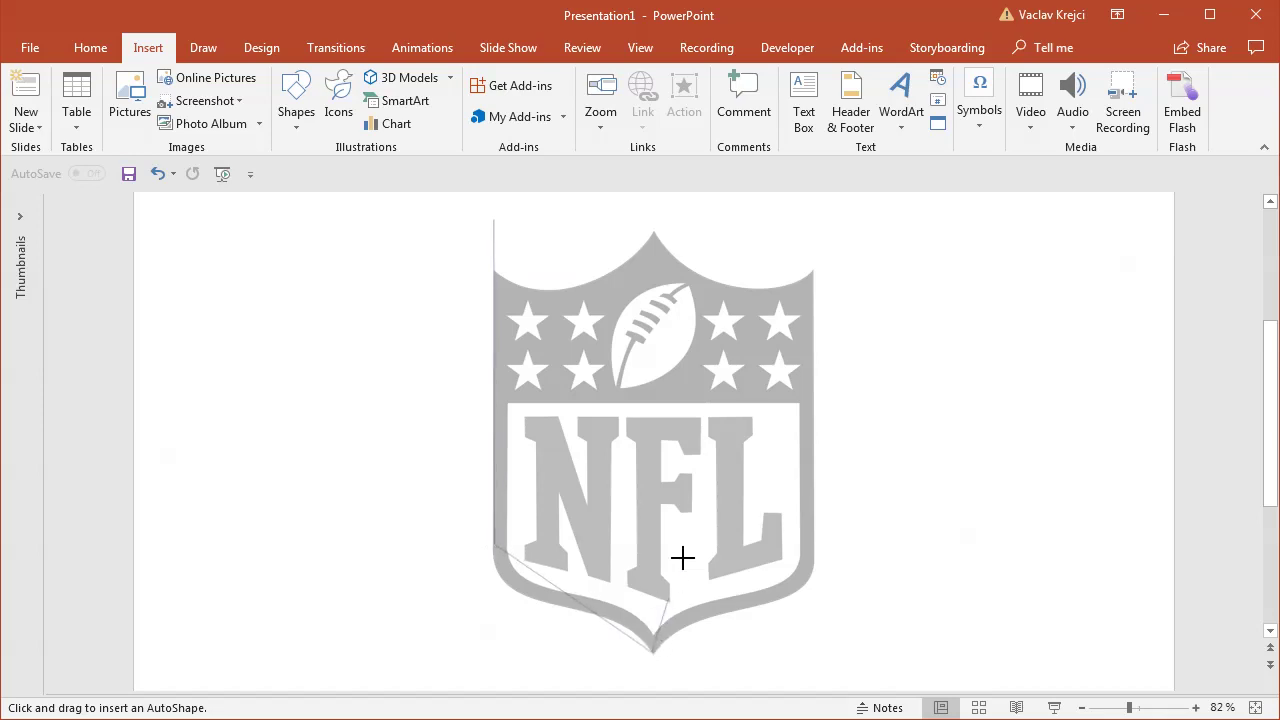
pyautogui.click(734, 405)
pyautogui.click(731, 207)
pyautogui.click(494, 220)
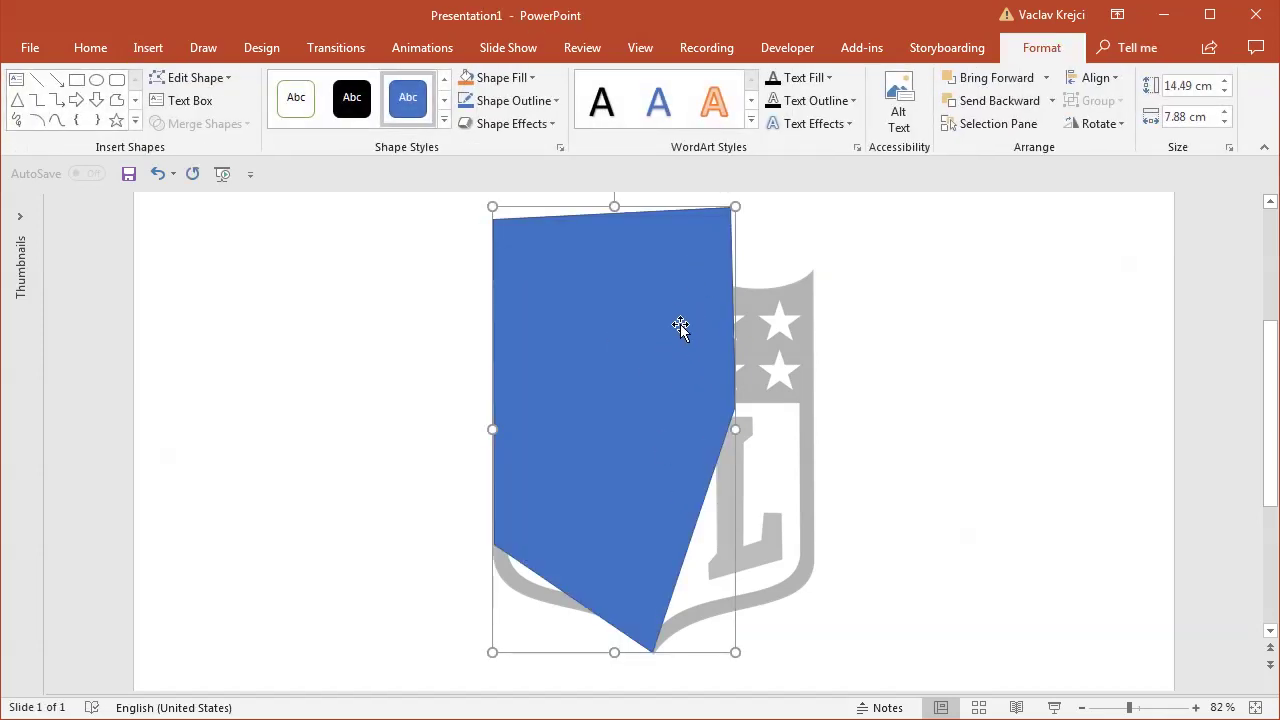
# - Make the freeform's blue fill semi-transparent, at about 54% transparency
pyautogui.click(498, 77)
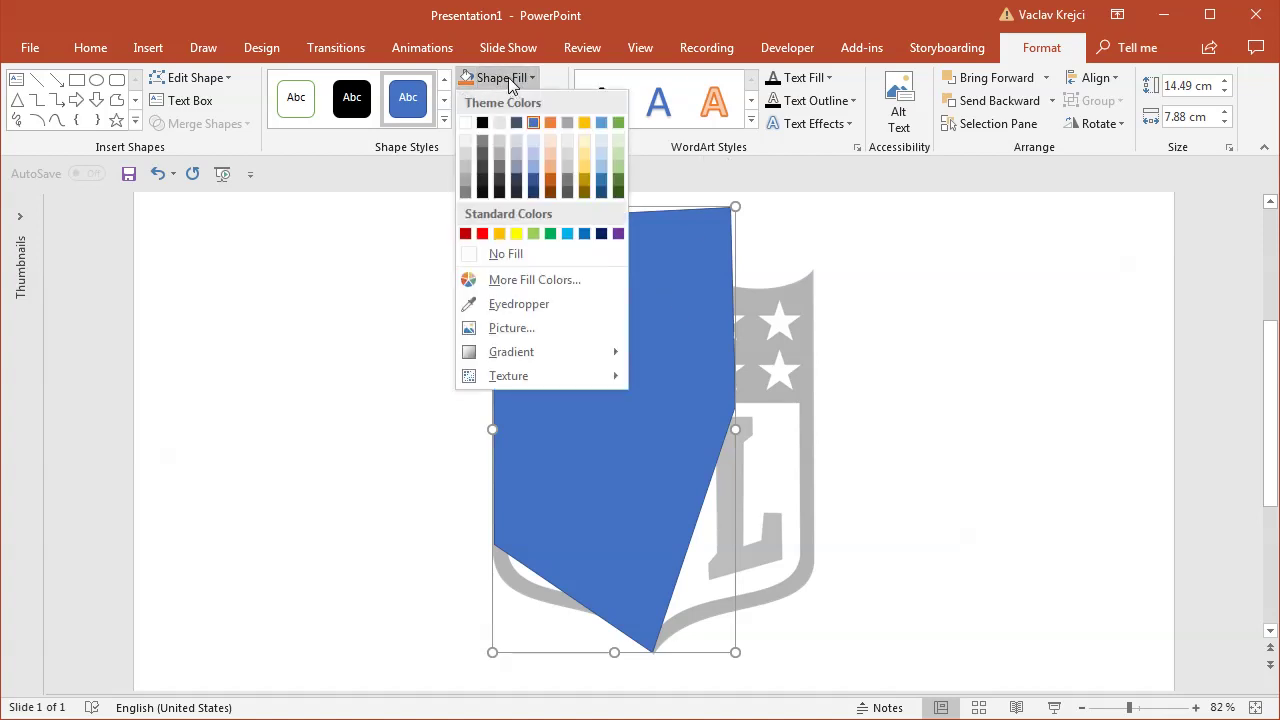
pyautogui.click(500, 280)
pyautogui.moveTo(508, 527); pyautogui.dragTo(571, 527)
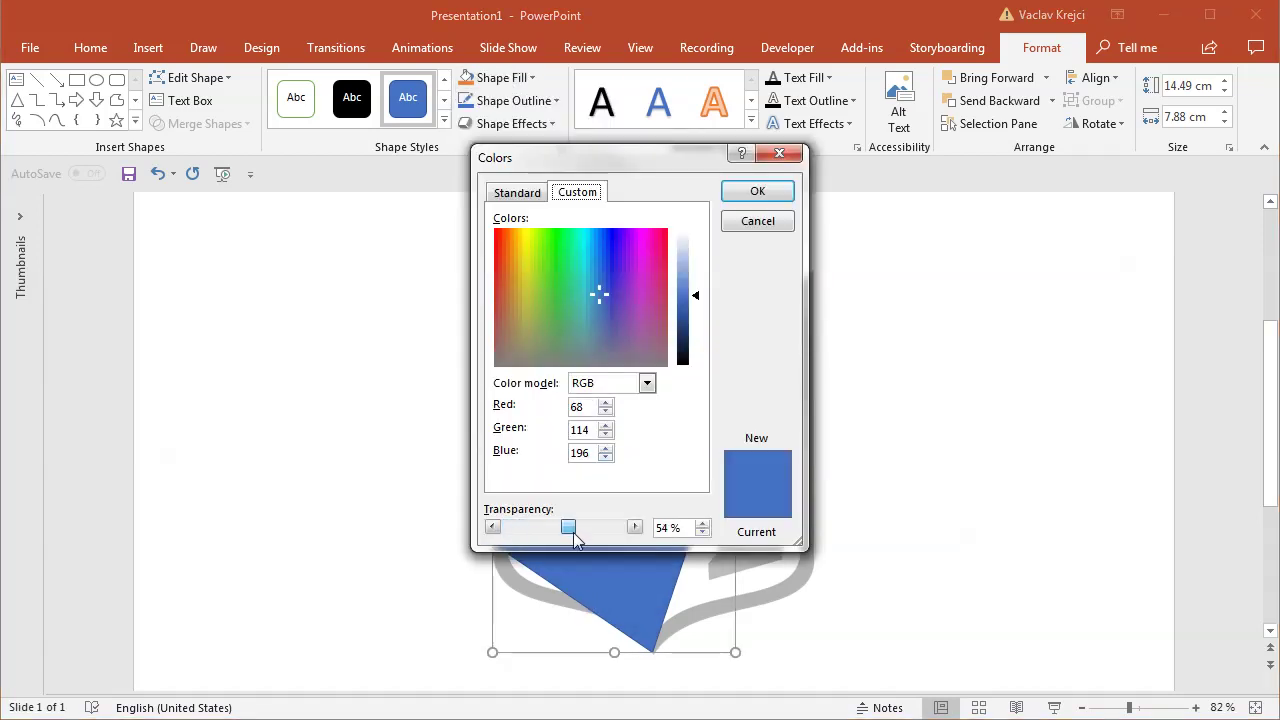
pyautogui.click(770, 215)
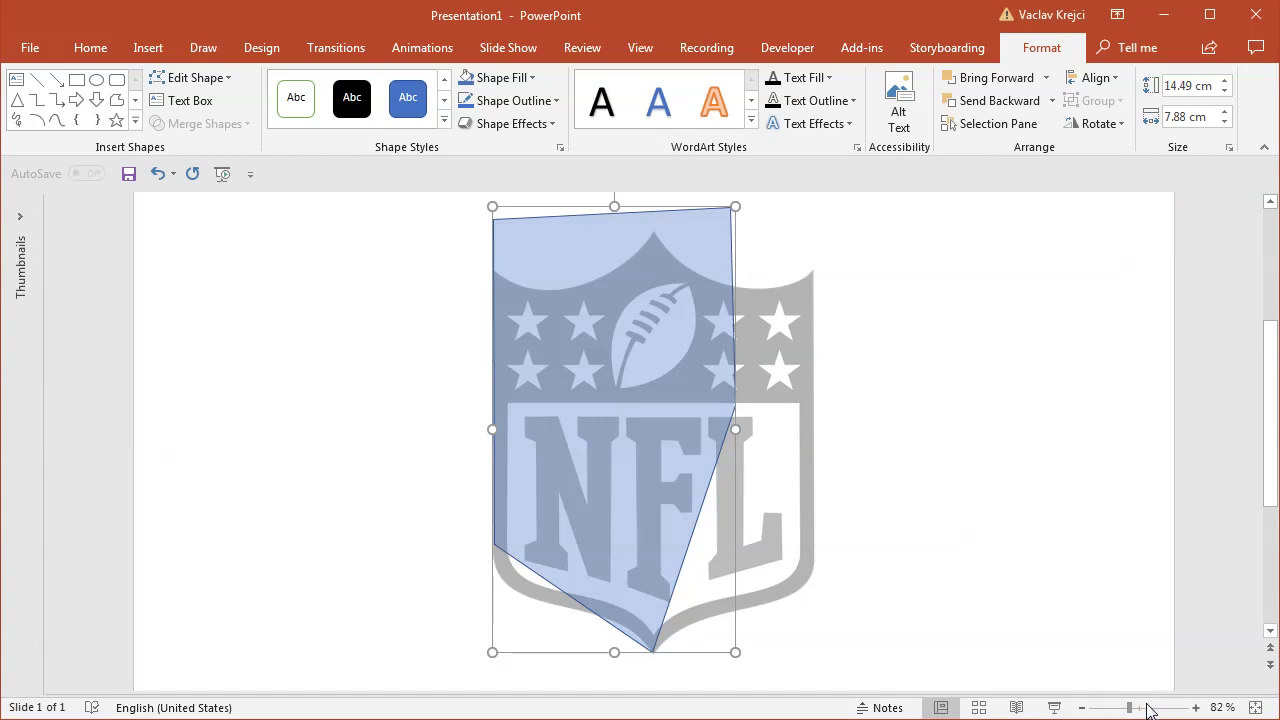
# - Edit the freeform's points to bend its straight lower-left segment into a curve following the shield's outer edge
pyautogui.click(1140, 707)
pyautogui.scroll(-5, 1268, 447)
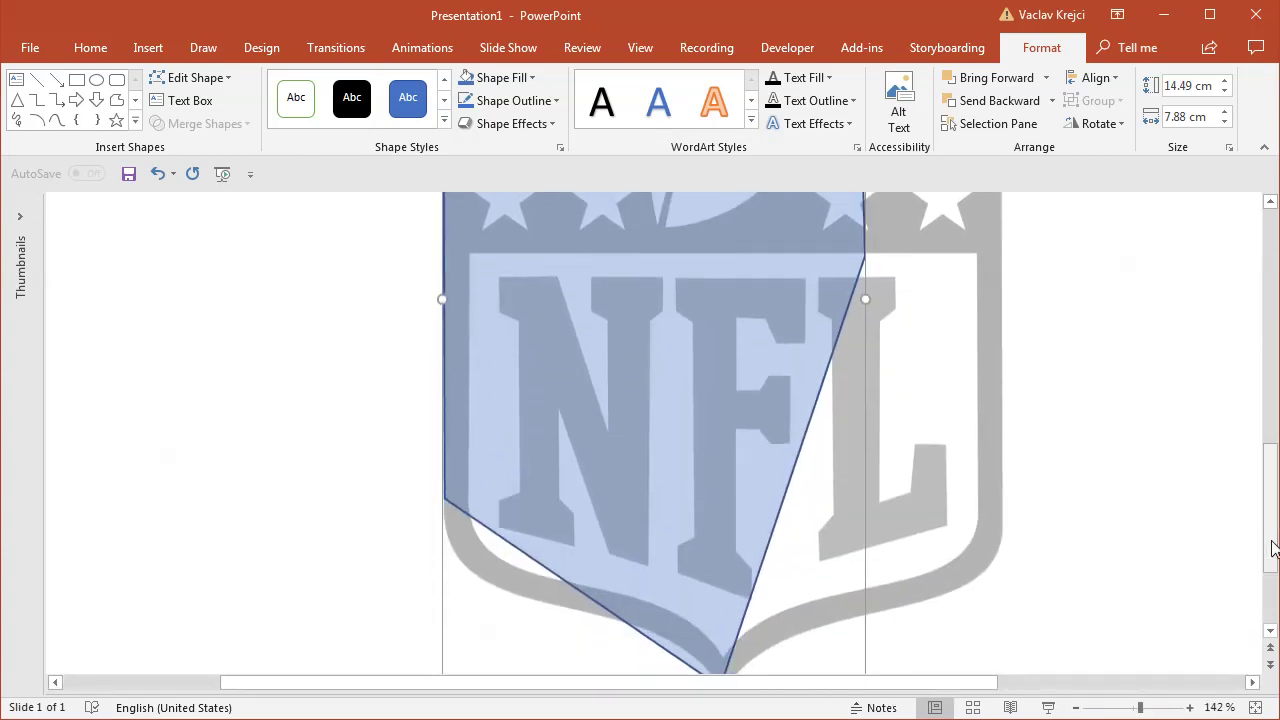
pyautogui.rightClick(688, 388)
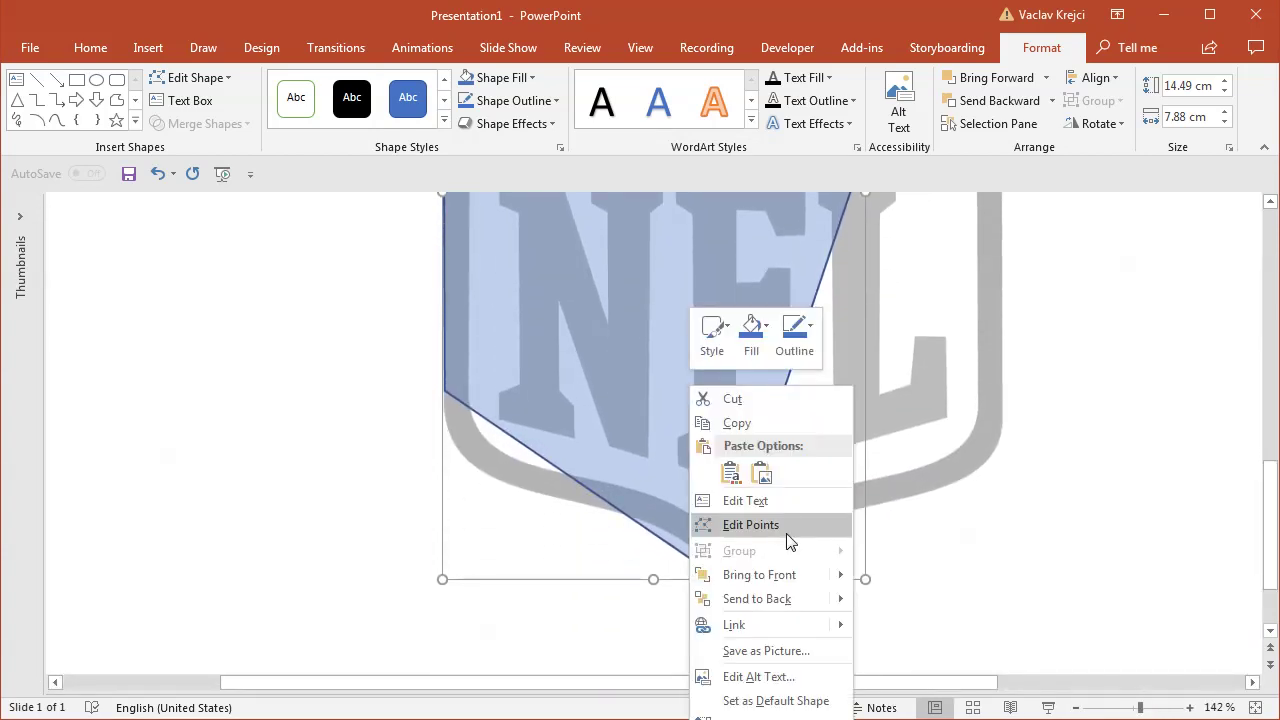
pyautogui.click(708, 524)
pyautogui.click(450, 394)
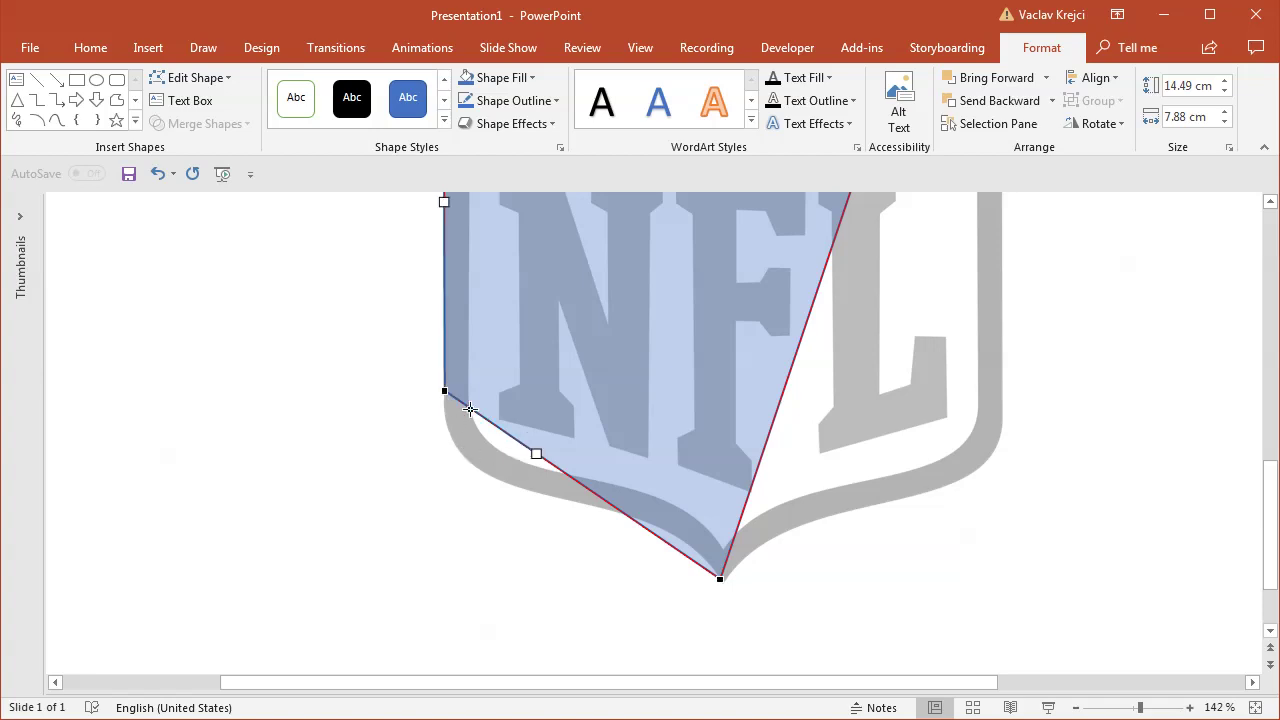
pyautogui.moveTo(540, 456); pyautogui.dragTo(437, 517)
pyautogui.click(720, 578)
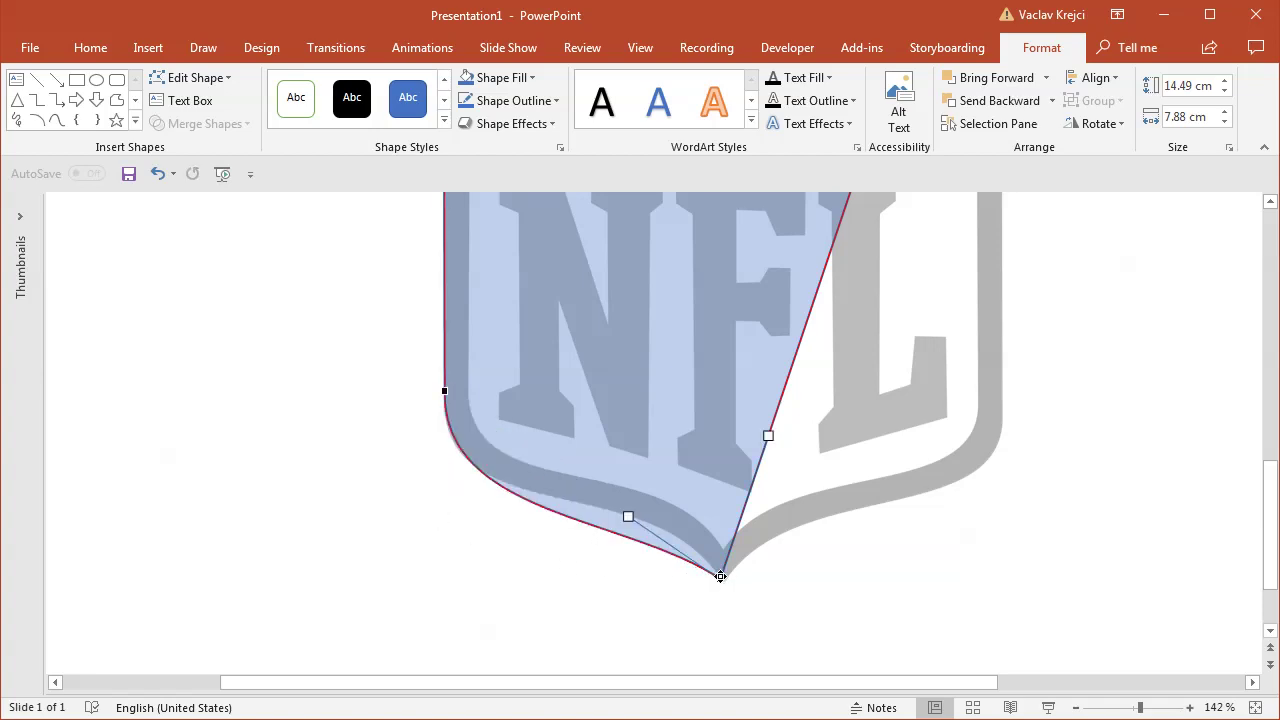
pyautogui.moveTo(636, 521); pyautogui.dragTo(665, 480)
# - Refine the lower-left curve by extending the curve handles of the left corner point and the bottom tip point
pyautogui.click(444, 391)
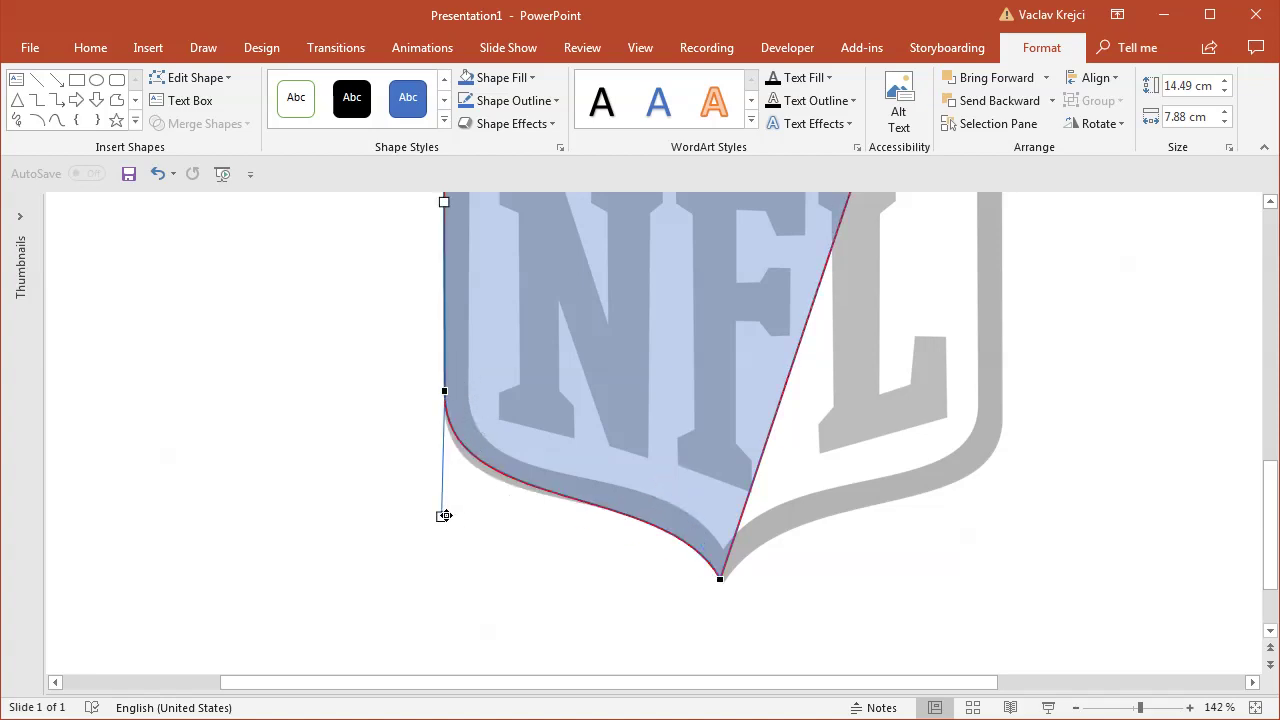
pyautogui.moveTo(444, 515); pyautogui.dragTo(440, 543)
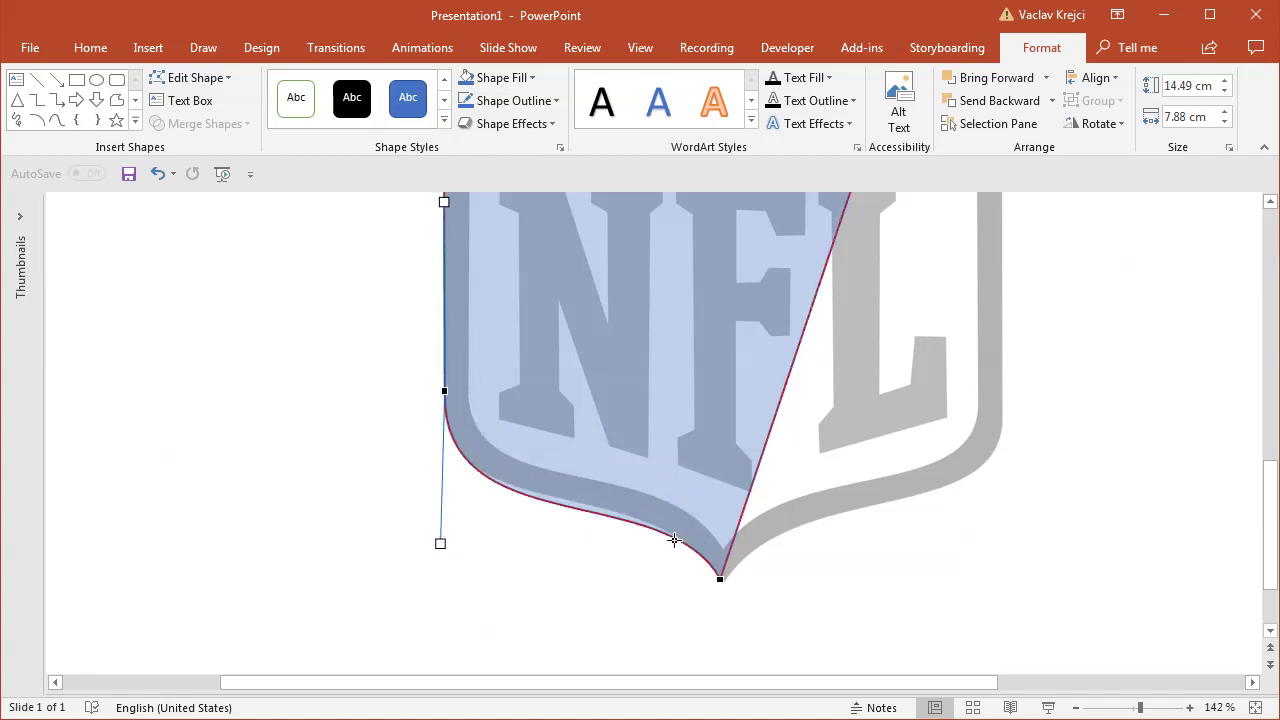
pyautogui.click(716, 581)
pyautogui.moveTo(665, 480); pyautogui.dragTo(649, 460)
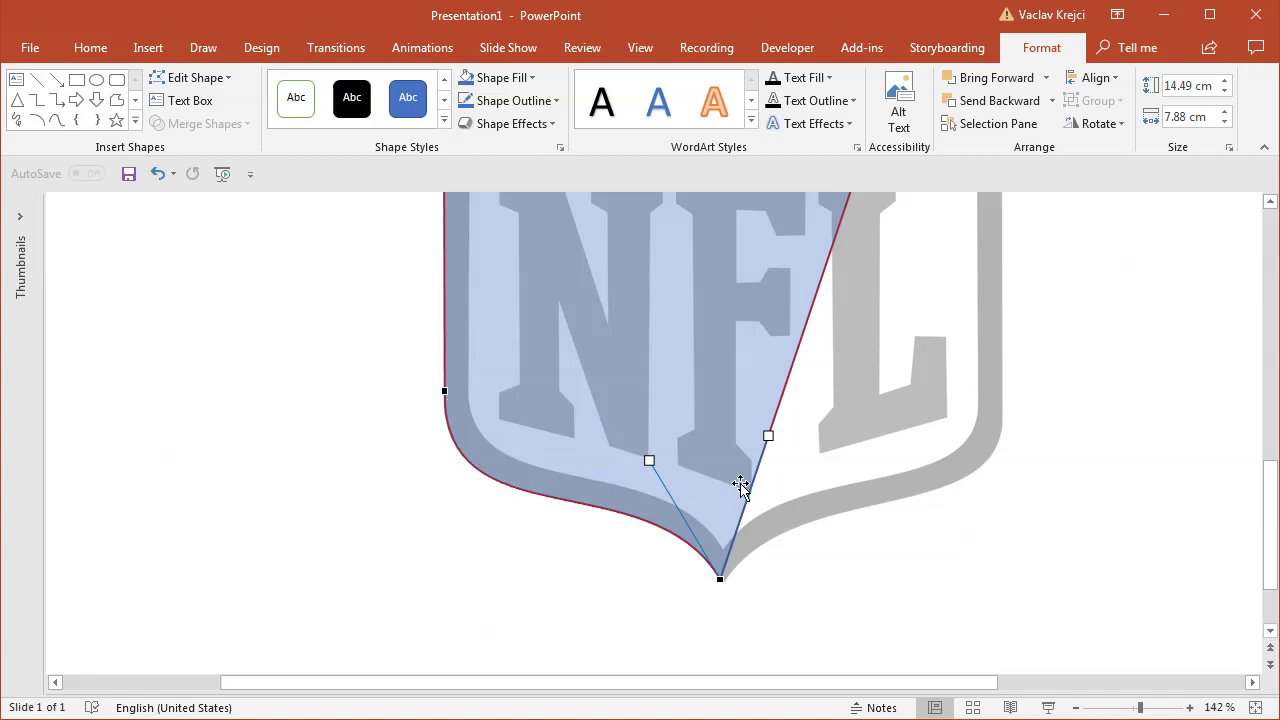
pyautogui.press('Escape')
# - Move the freeform's bottom point down onto the shield's tip and readjust its handle to match the curved edge
pyautogui.rightClick(716, 536)
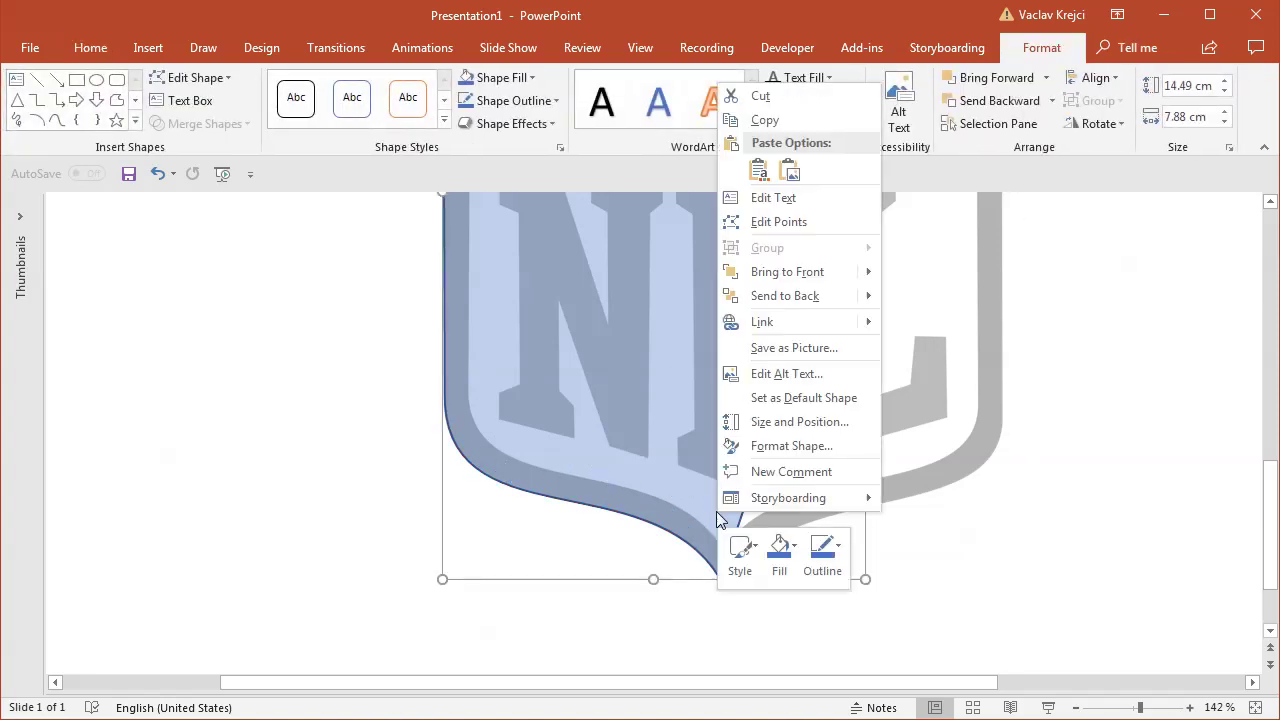
pyautogui.press('Escape')
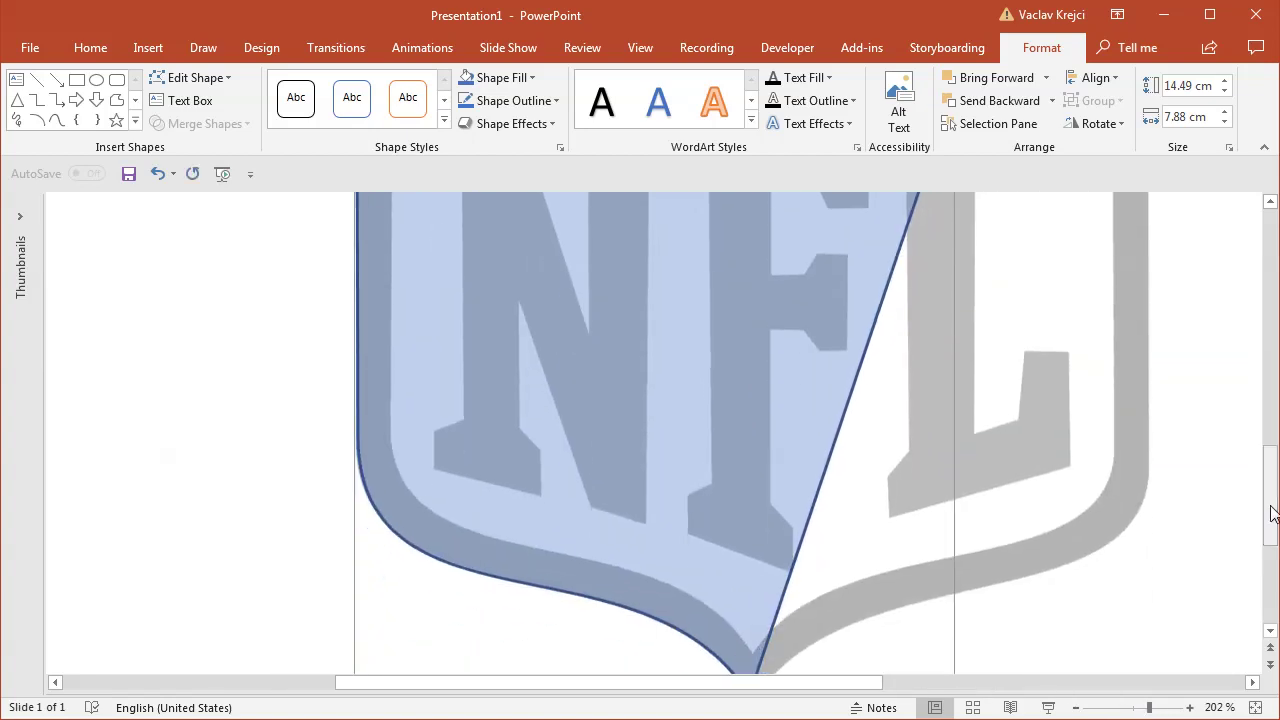
pyautogui.rightClick(768, 355)
pyautogui.click(818, 494)
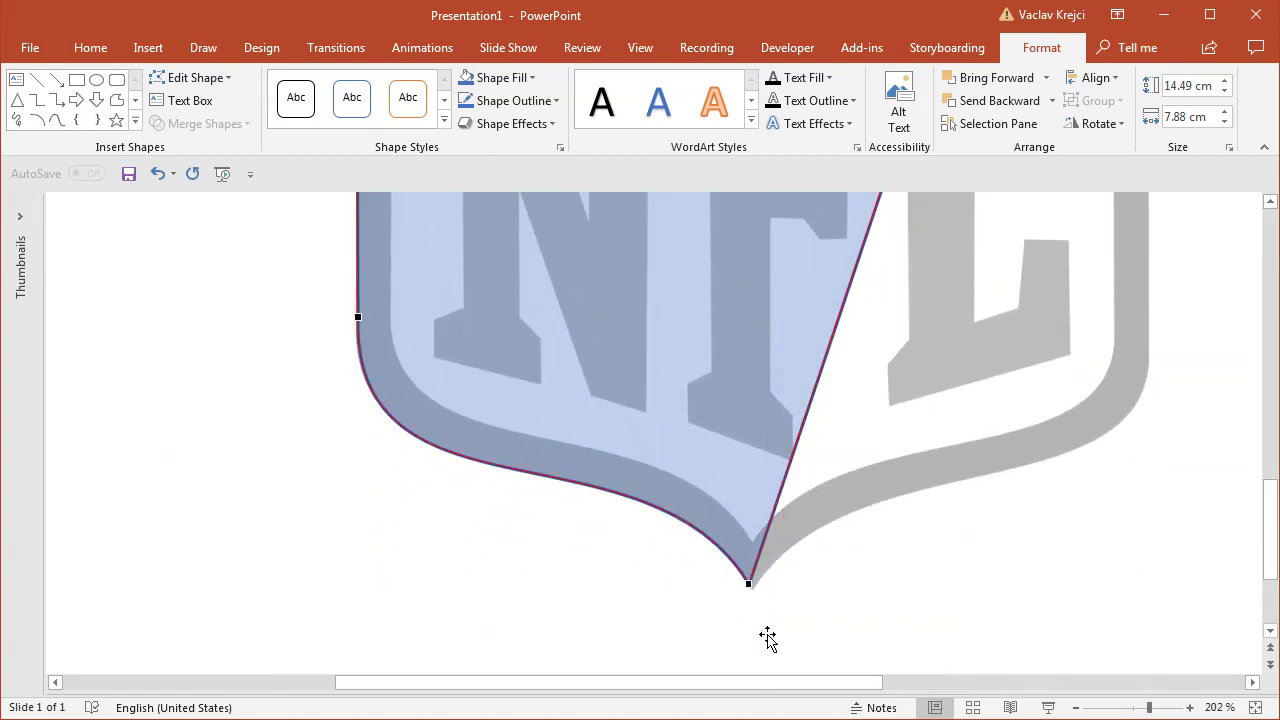
pyautogui.moveTo(751, 587); pyautogui.dragTo(755, 599)
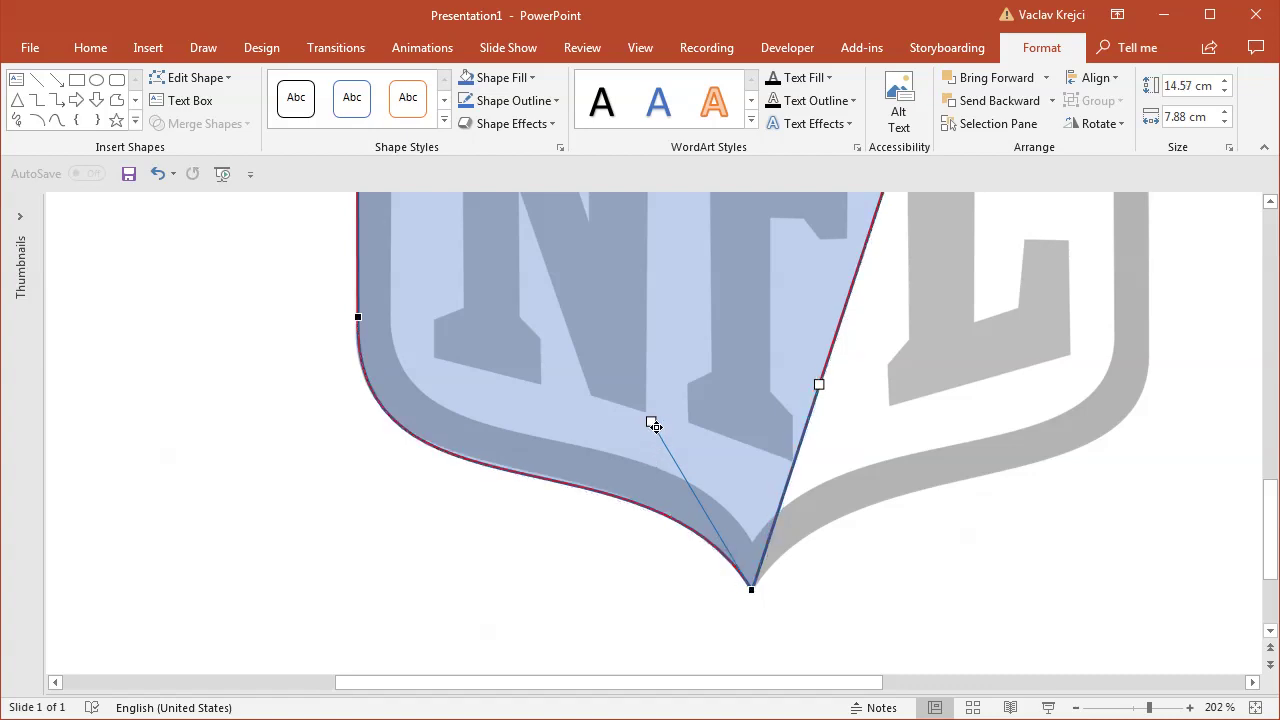
pyautogui.moveTo(650, 419); pyautogui.dragTo(647, 413)
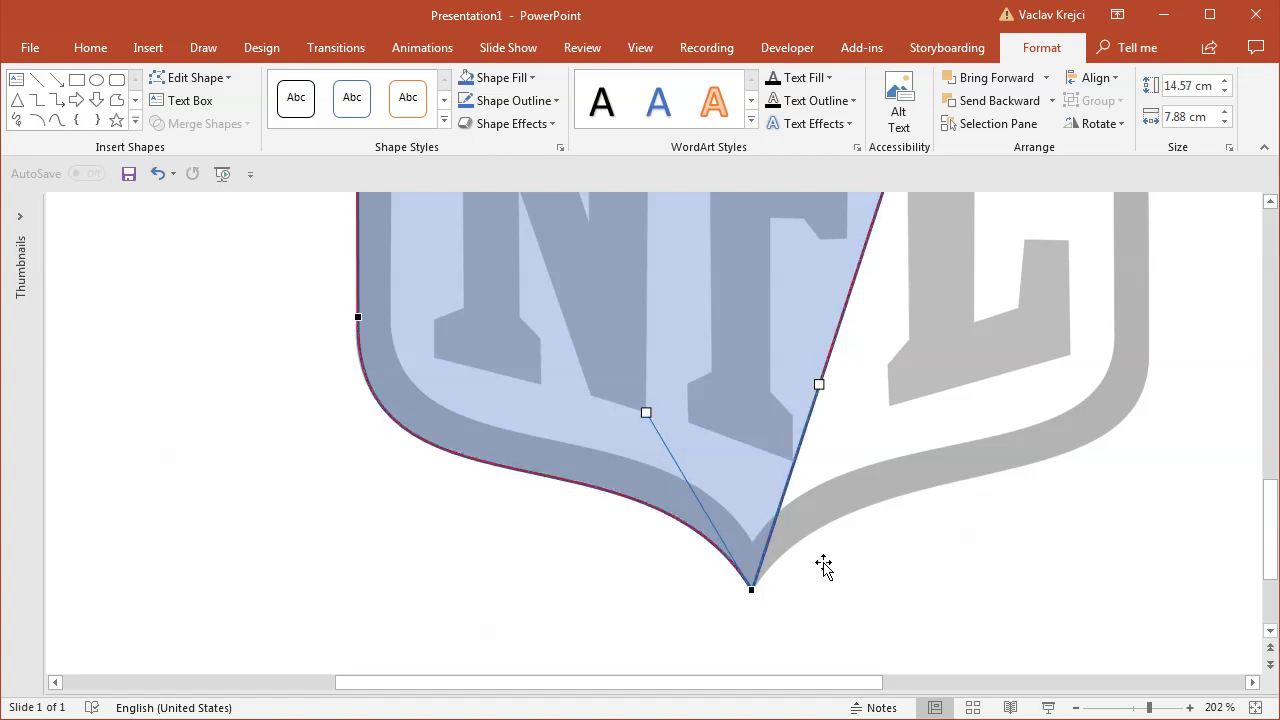
pyautogui.click(931, 609)
# - Duplicate the traced freeform toward the shield's right side and flip the copy horizontally
pyautogui.click(1135, 710)
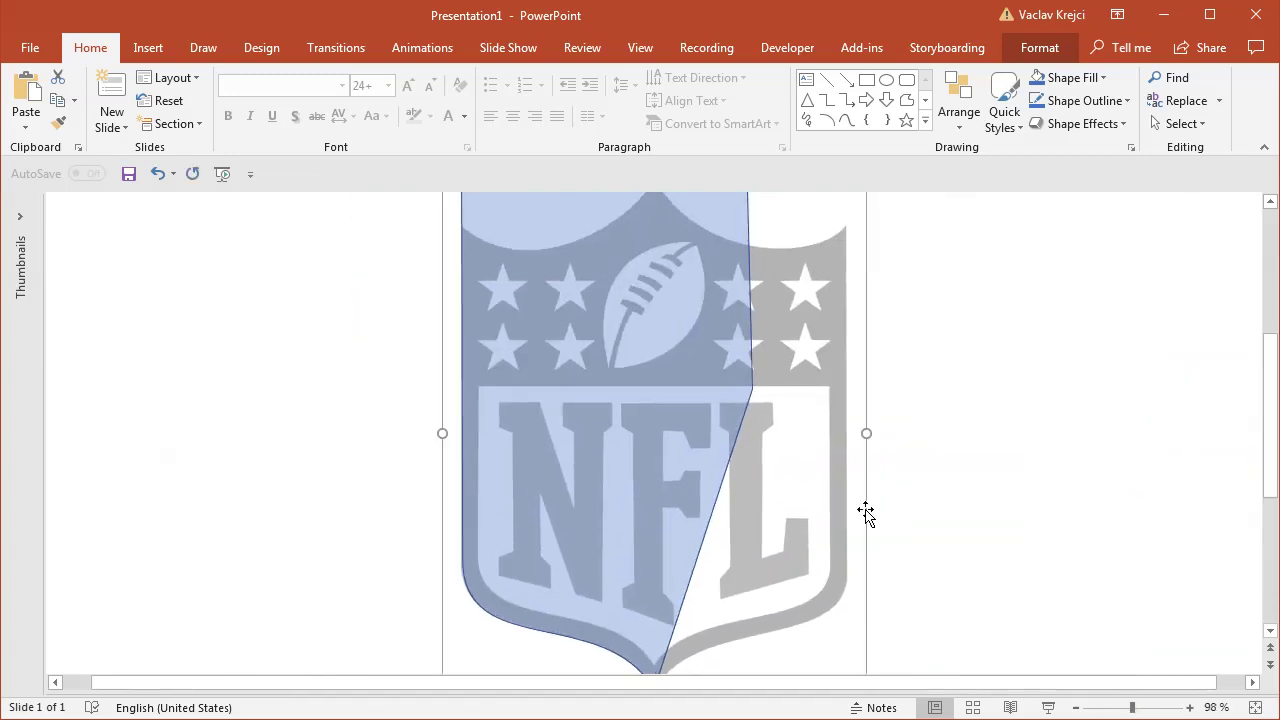
pyautogui.moveTo(596, 405); pyautogui.dragTo(759, 412)
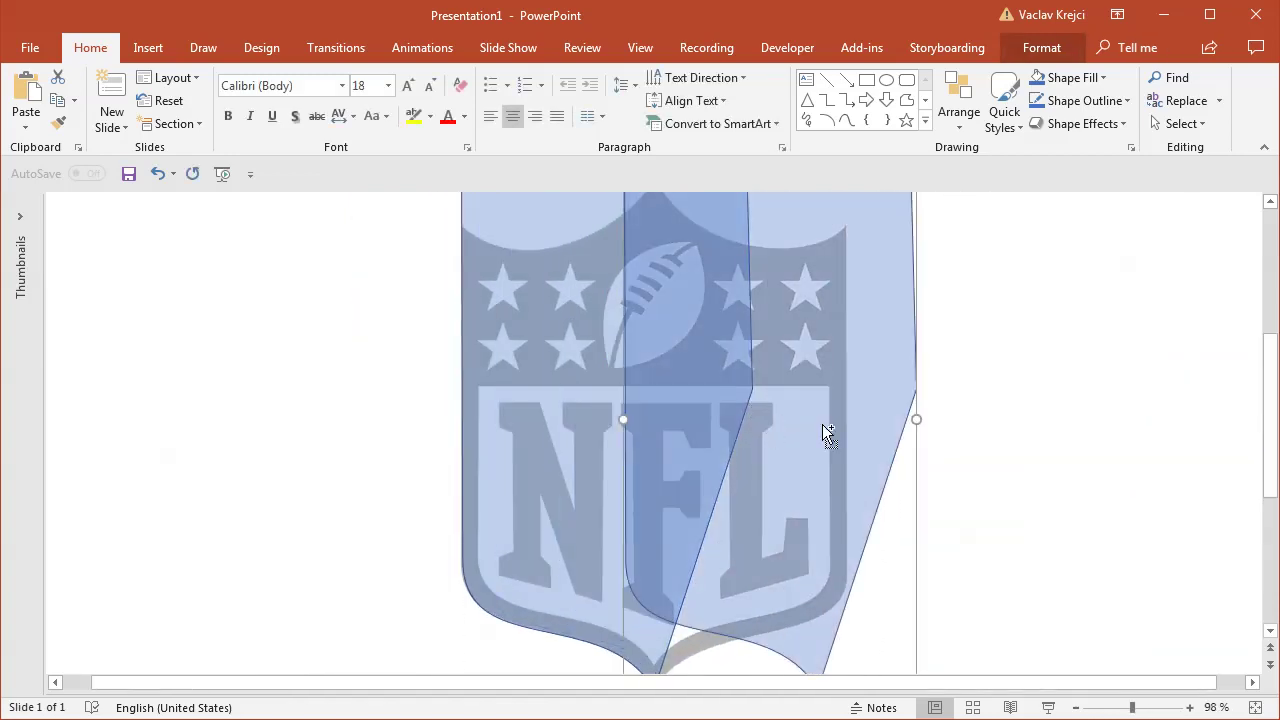
pyautogui.moveTo(1266, 418); pyautogui.dragTo(1273, 458)
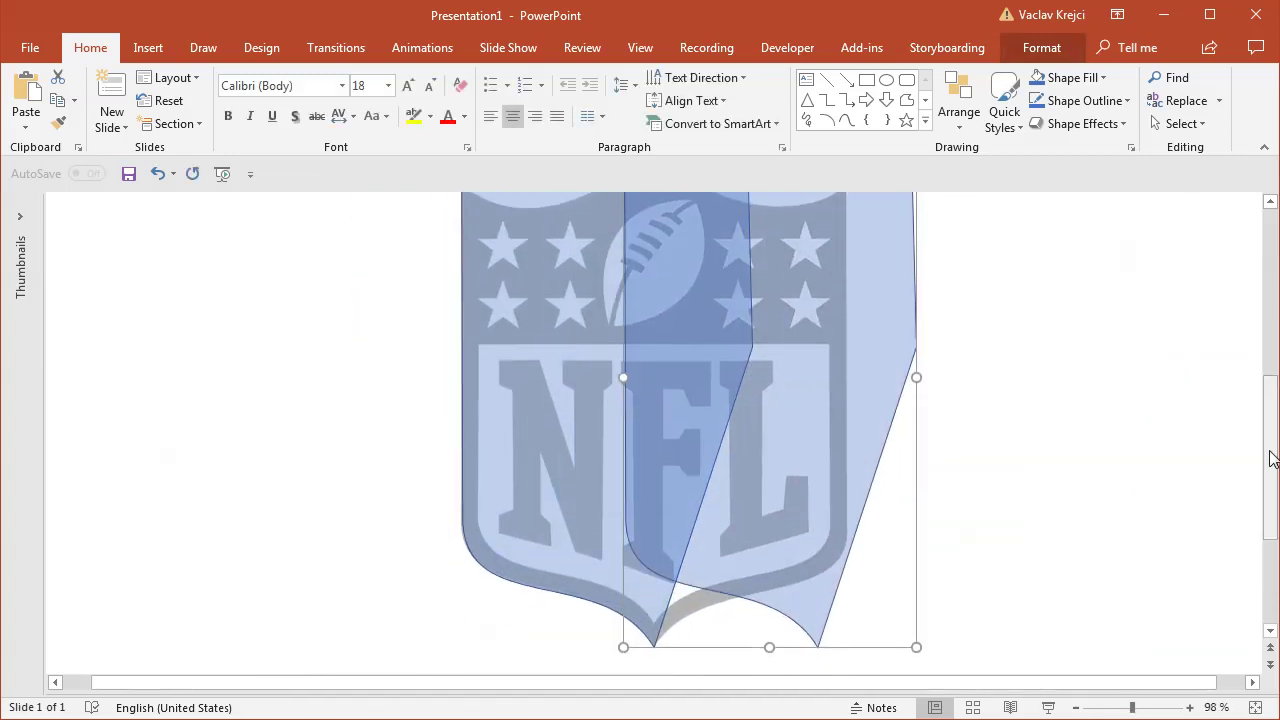
pyautogui.click(1050, 48)
pyautogui.click(1085, 123)
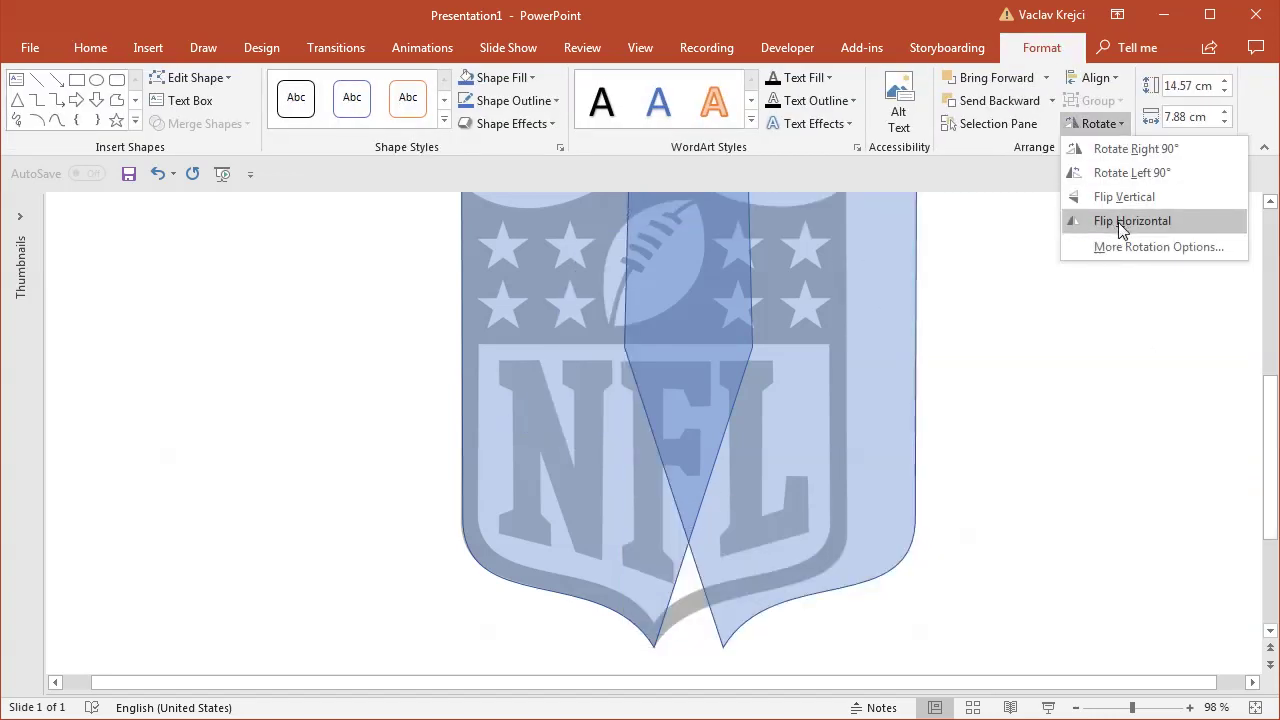
pyautogui.click(1118, 222)
# - Position the flipped copy over the shield's right half with both bottom tips meeting, and check the alignment up close
pyautogui.moveTo(760, 463)
pyautogui.mouseDown()
pyautogui.moveTo(774, 477)
pyautogui.moveTo(758, 473)
pyautogui.mouseUp()
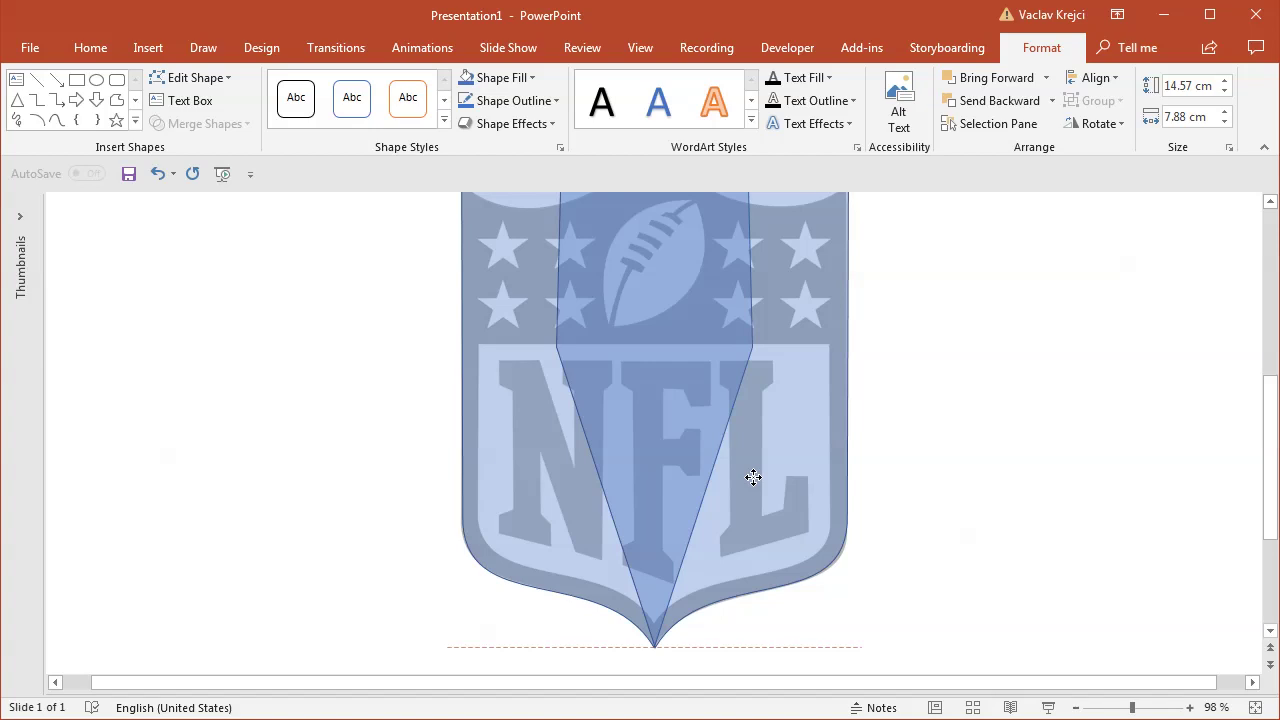
pyautogui.click(1160, 708)
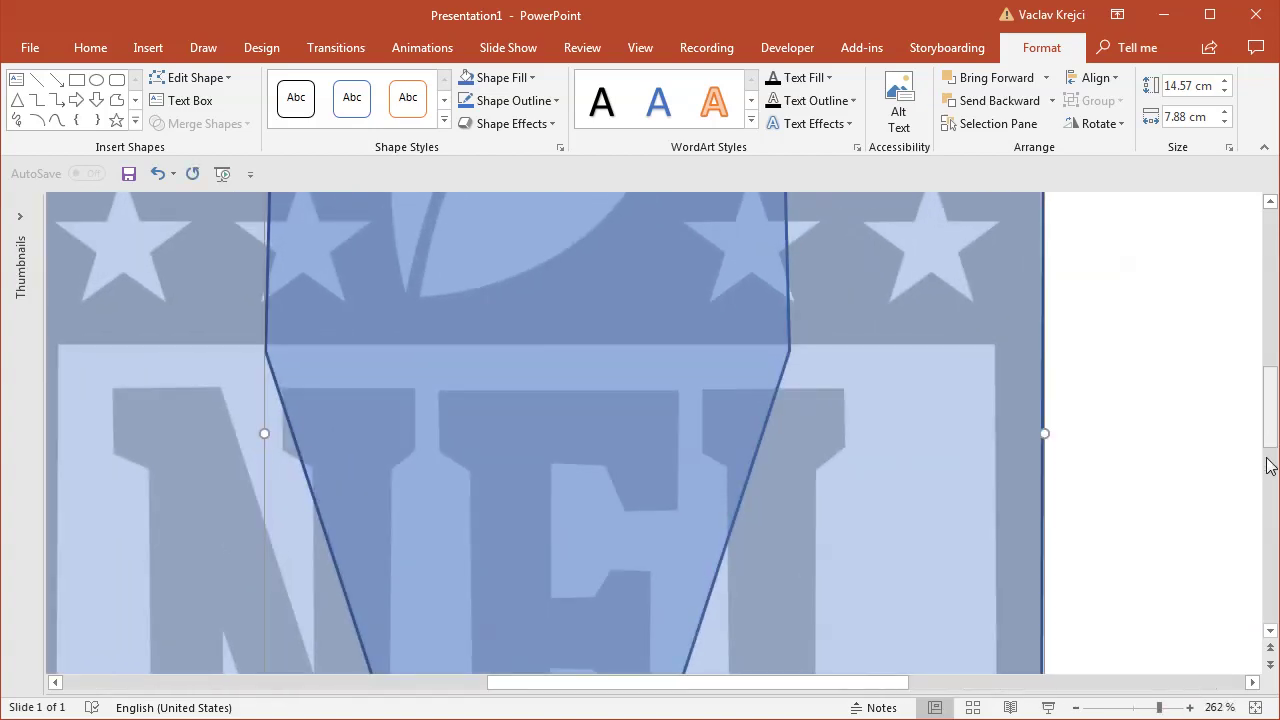
pyautogui.moveTo(1270, 457); pyautogui.dragTo(1222, 570)
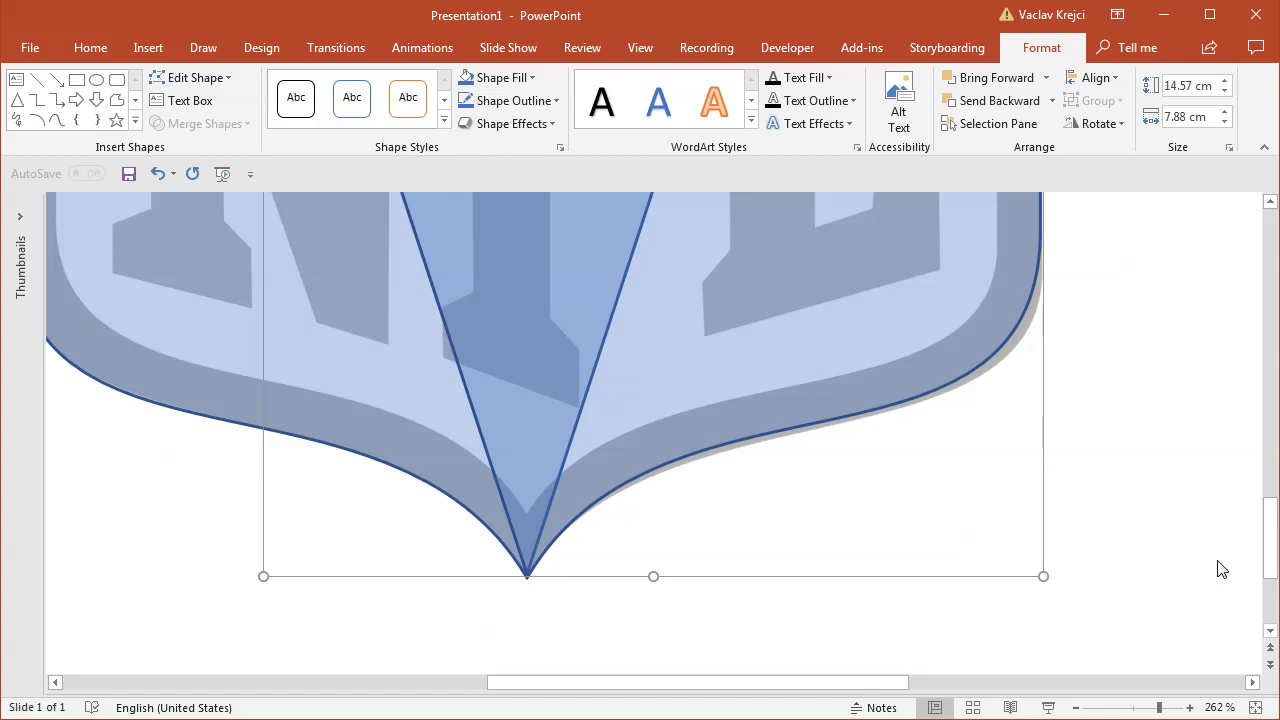
pyautogui.moveTo(1160, 708); pyautogui.dragTo(1121, 709)
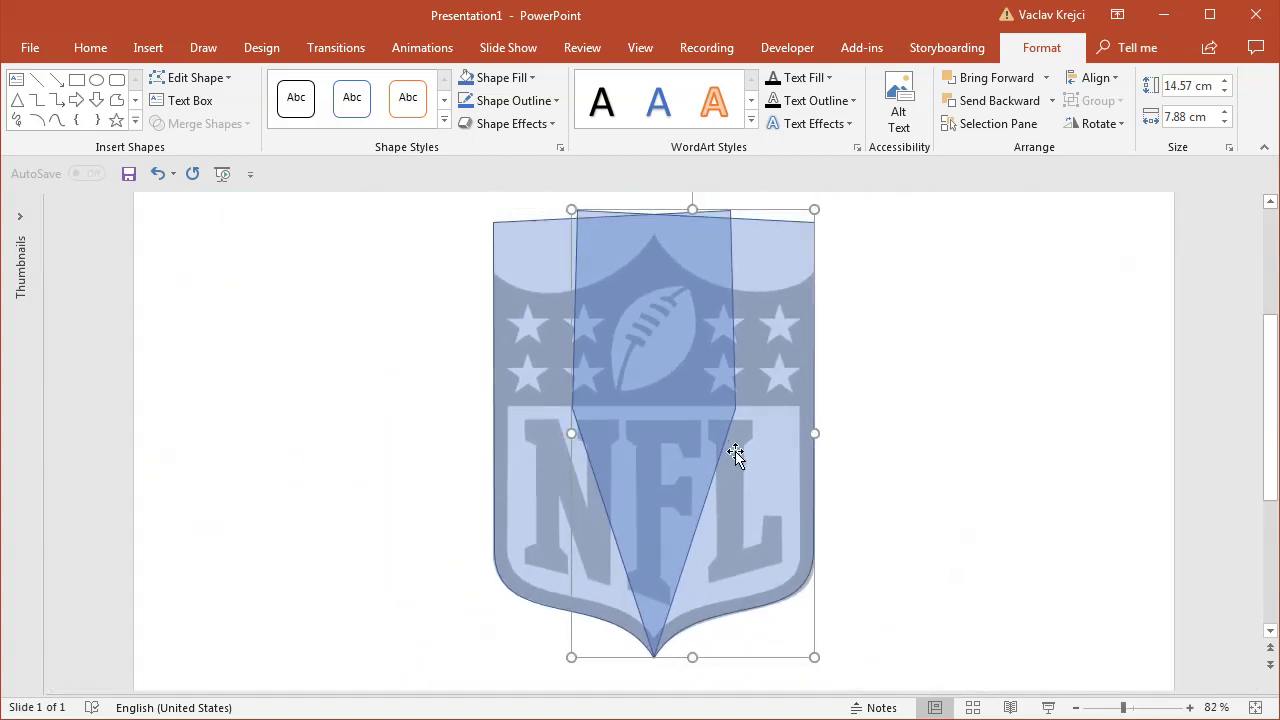
# - Duplicate both traced shield halves in place
pyautogui.keyDown('shift'); pyautogui.click(548, 357); pyautogui.keyUp('shift')
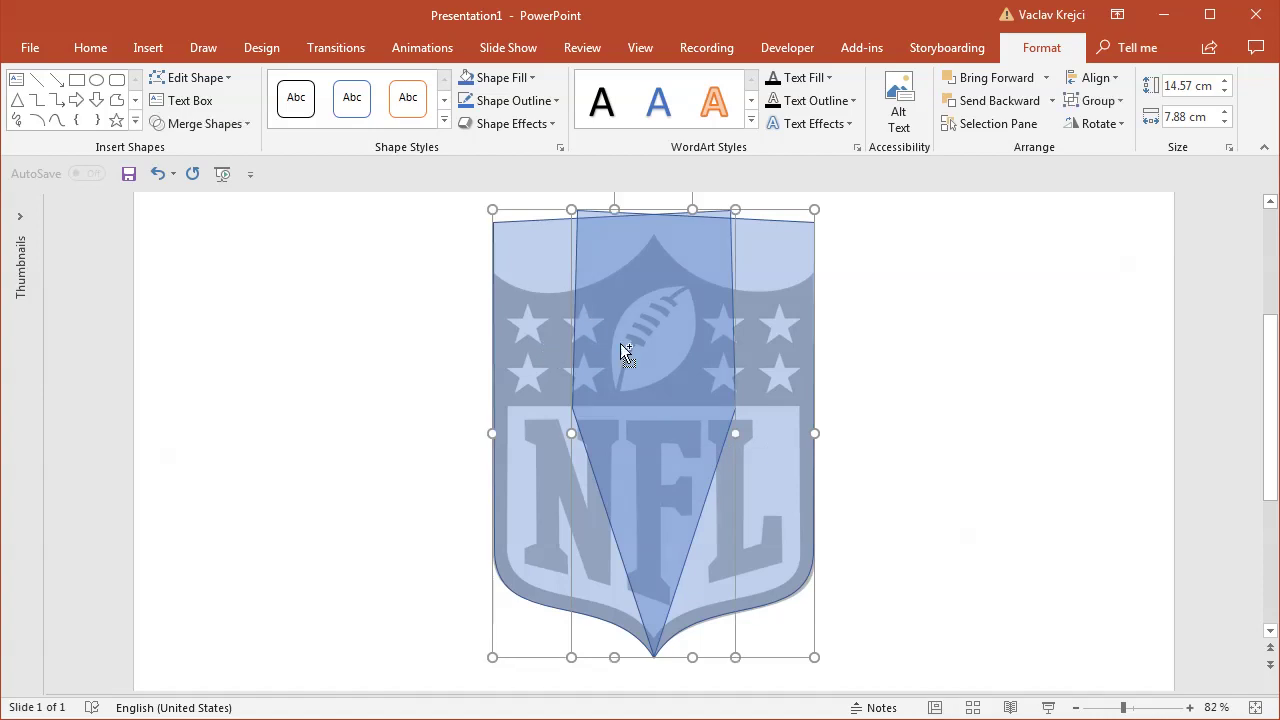
pyautogui.hotkey('ctrl', 'c')
pyautogui.hotkey('ctrl', 'v')
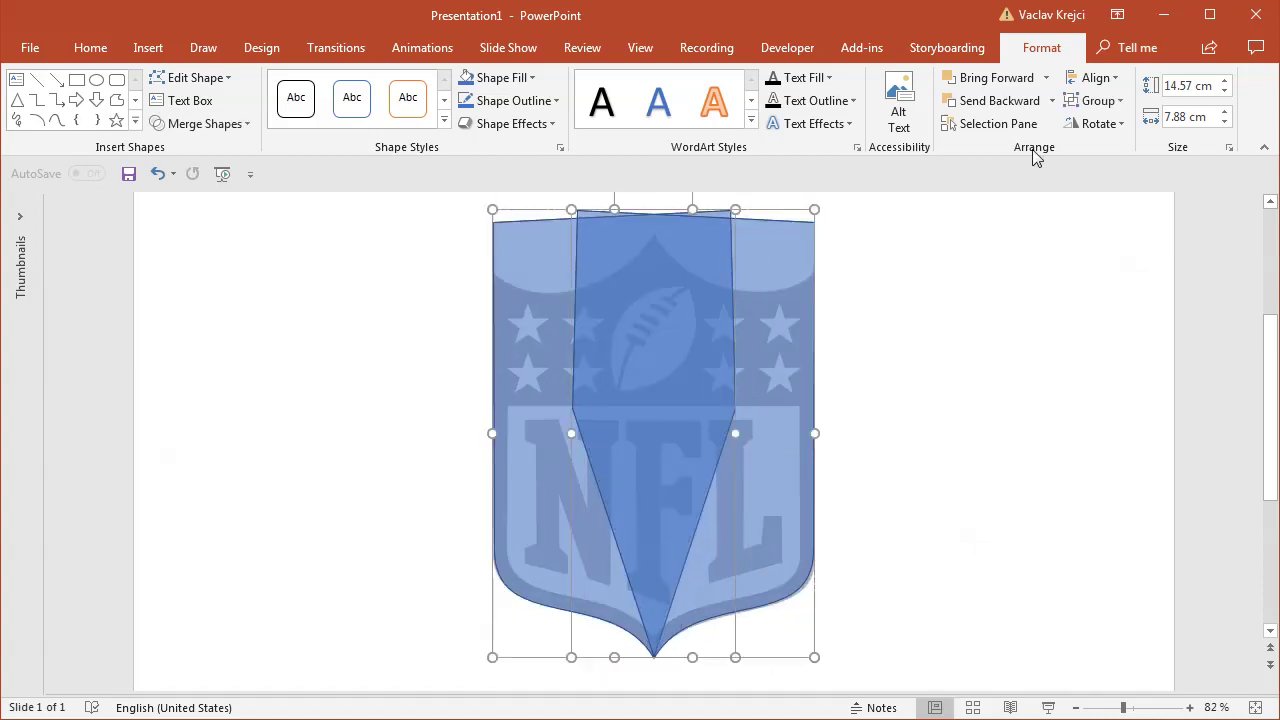
# - Hide the original freeforms Shape 5 and Shape 6, and merge the two duplicated halves into one shape with Union
pyautogui.click(993, 123)
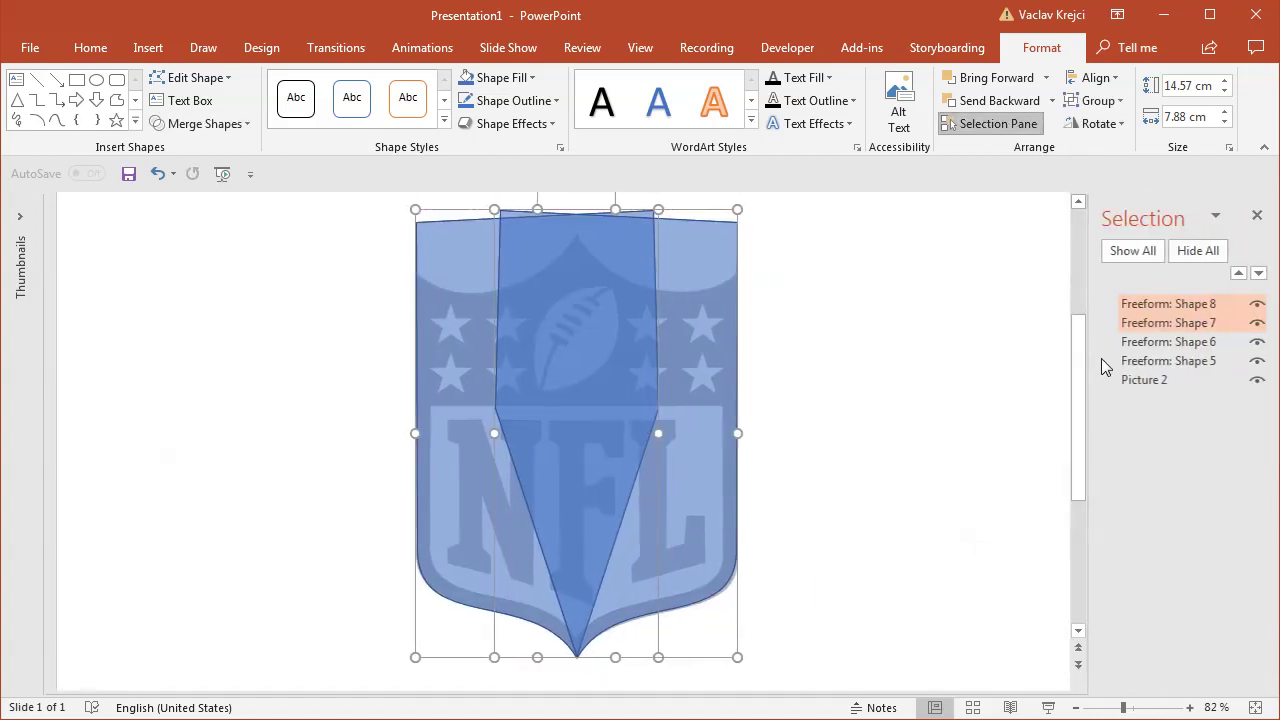
pyautogui.click(1255, 342)
pyautogui.click(1254, 361)
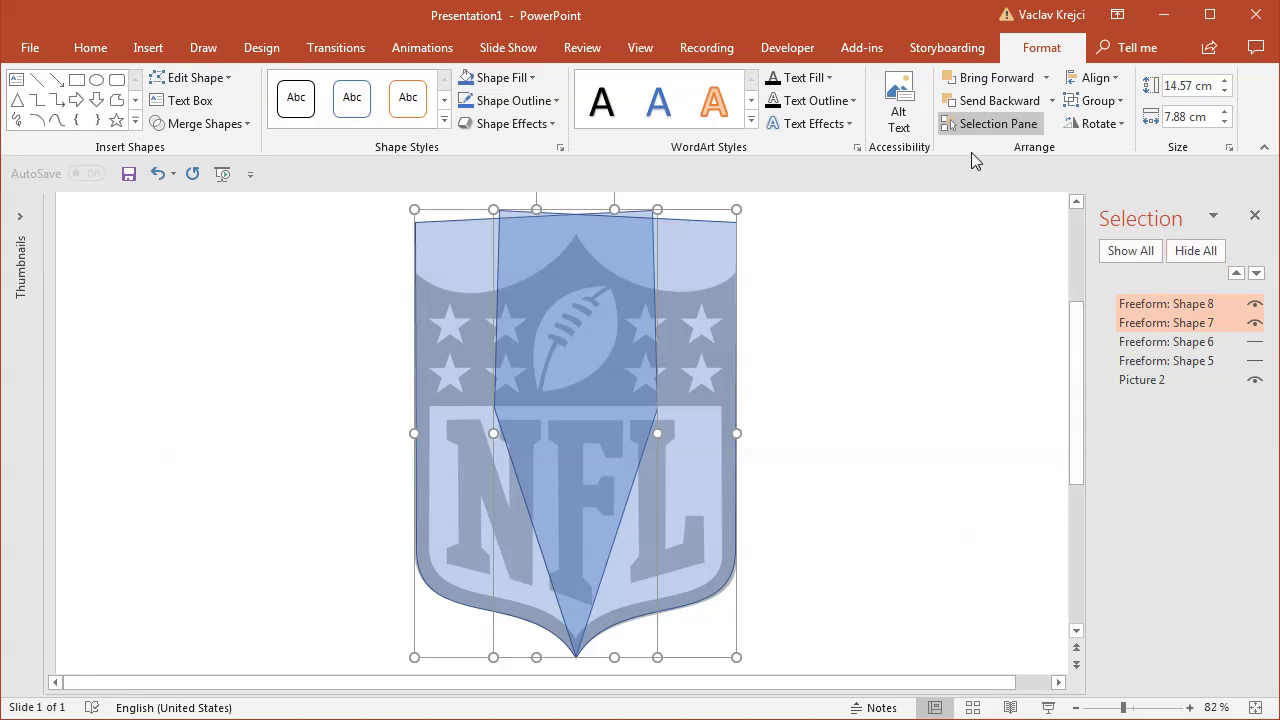
pyautogui.click(224, 130)
pyautogui.click(200, 152)
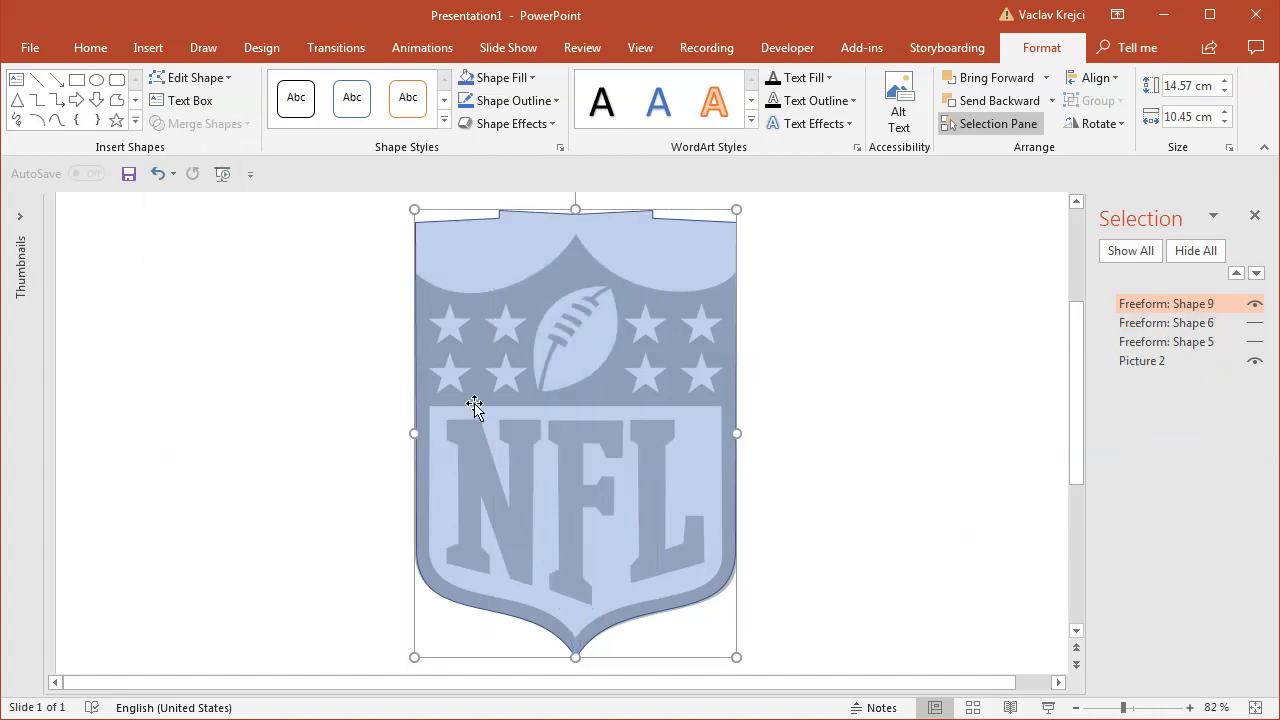
# - Draw an oval about 7.22 cm by 4.38 cm over the shield's upper-left area and rotate it counterclockwise
pyautogui.moveTo(1076, 414); pyautogui.dragTo(1076, 372)
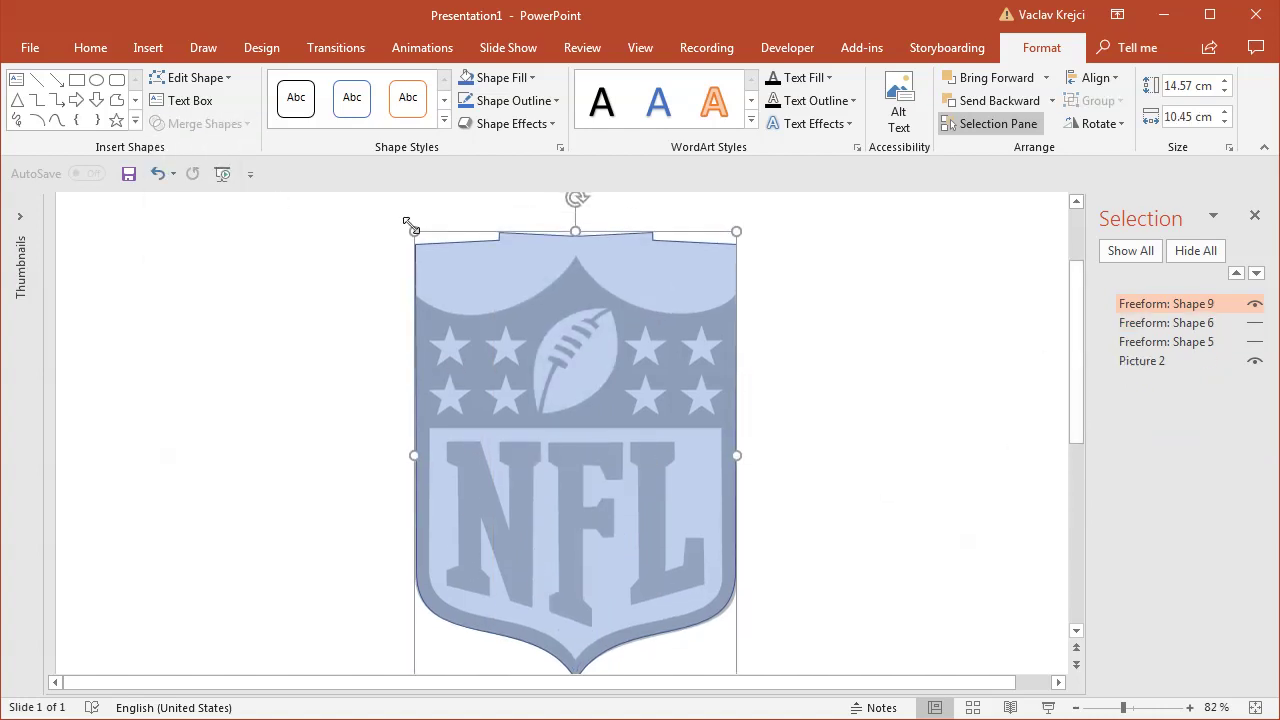
pyautogui.click(1145, 710)
pyautogui.moveTo(1080, 334); pyautogui.dragTo(1076, 278)
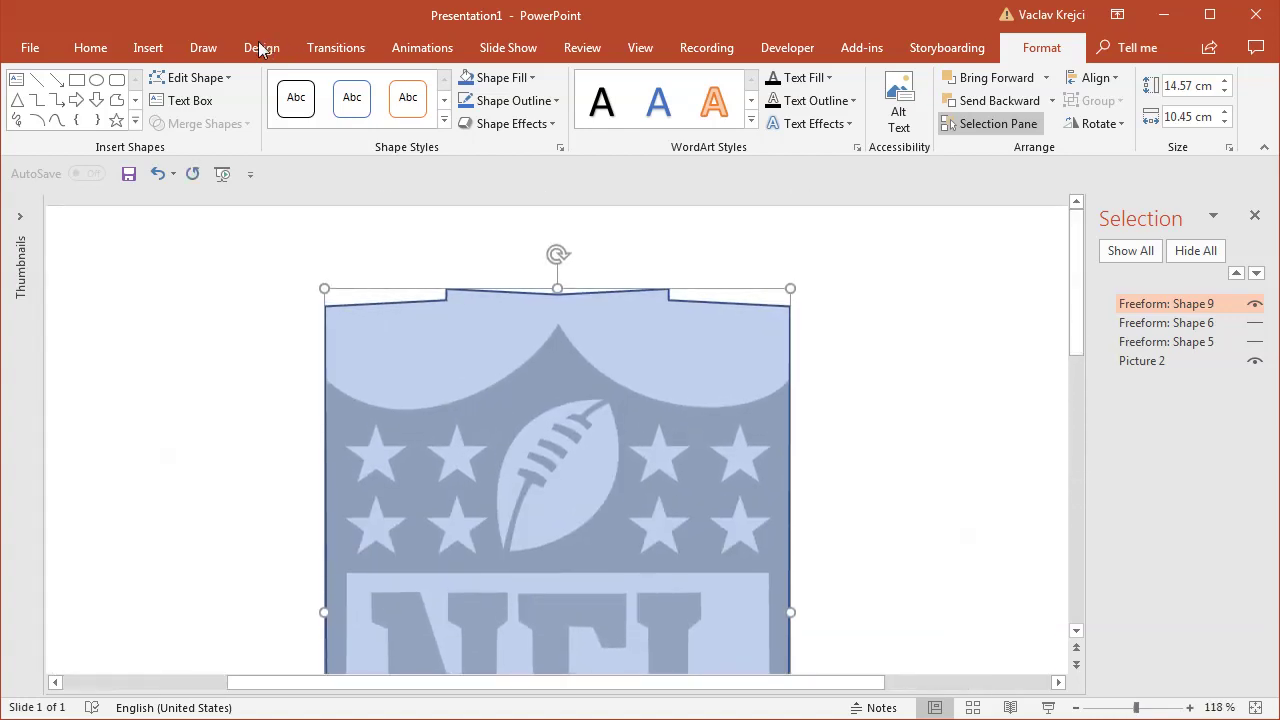
pyautogui.click(148, 48)
pyautogui.click(296, 100)
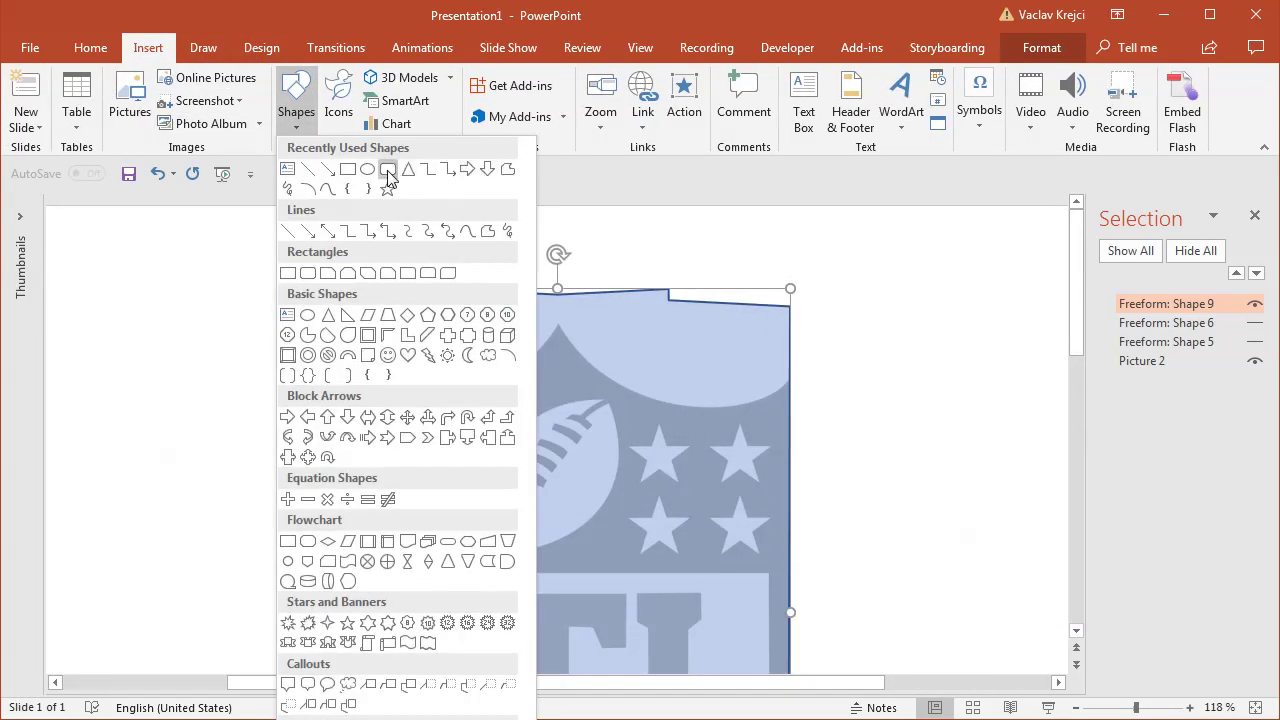
pyautogui.click(388, 172)
pyautogui.moveTo(315, 229); pyautogui.dragTo(637, 425)
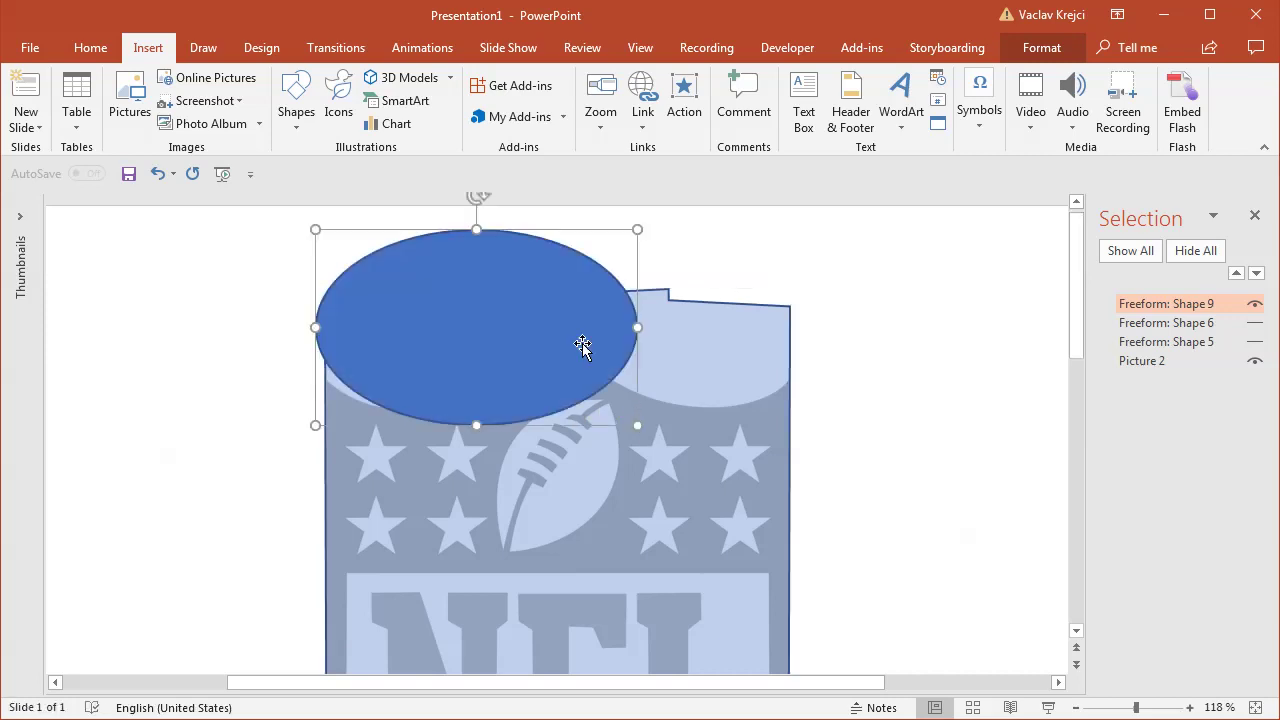
pyautogui.moveTo(477, 196); pyautogui.dragTo(429, 205)
# - Make the oval's fill semi-transparent and set its formatting as the default shape
pyautogui.click(500, 78)
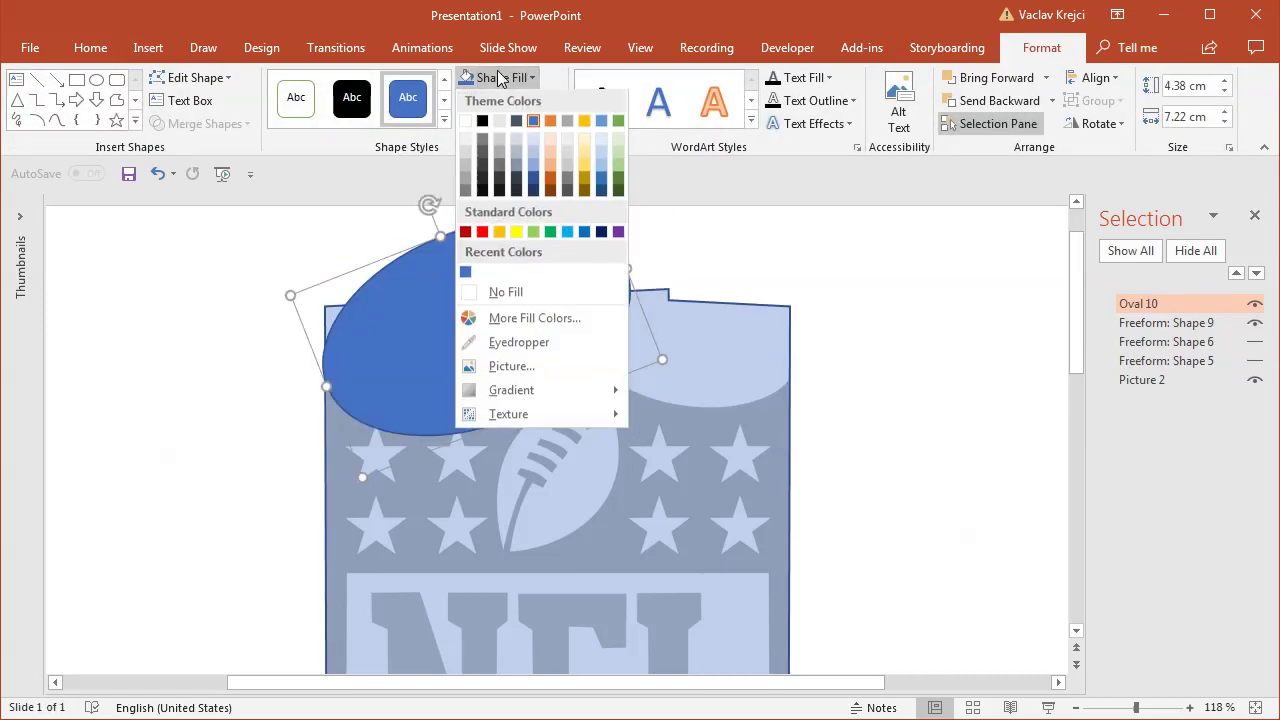
pyautogui.click(575, 320)
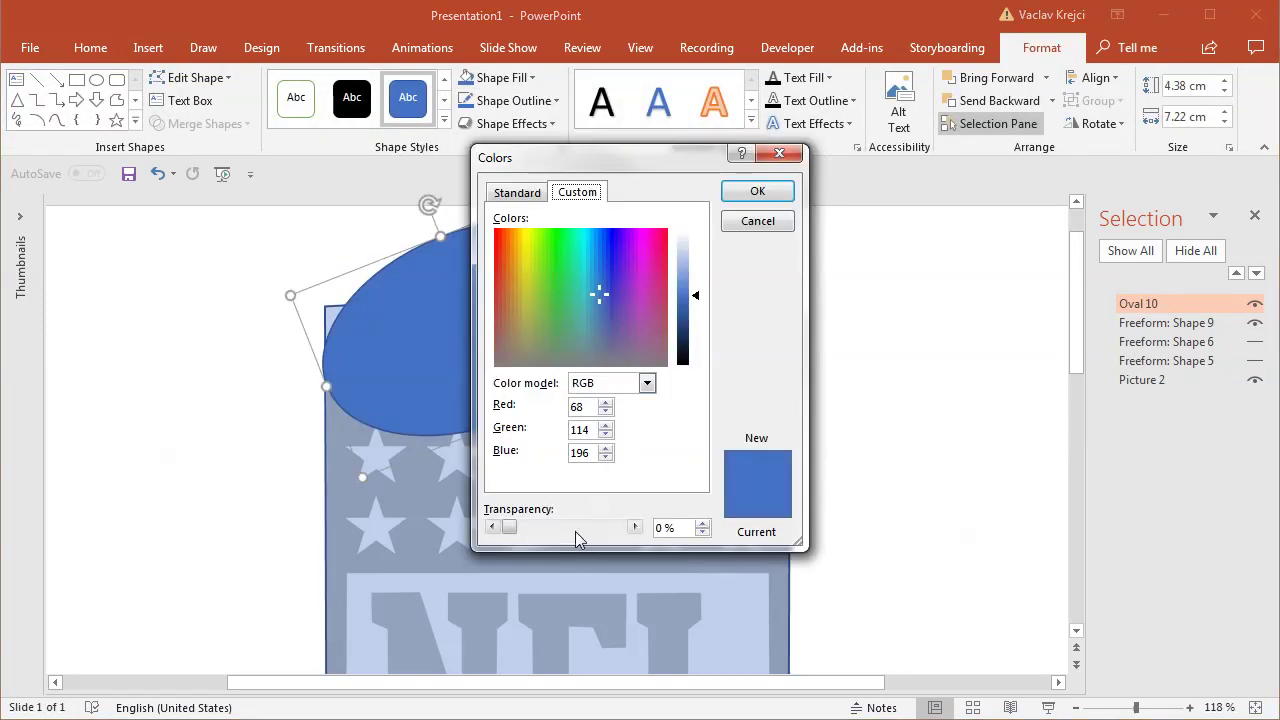
pyautogui.moveTo(490, 527); pyautogui.dragTo(575, 527)
pyautogui.click(757, 192)
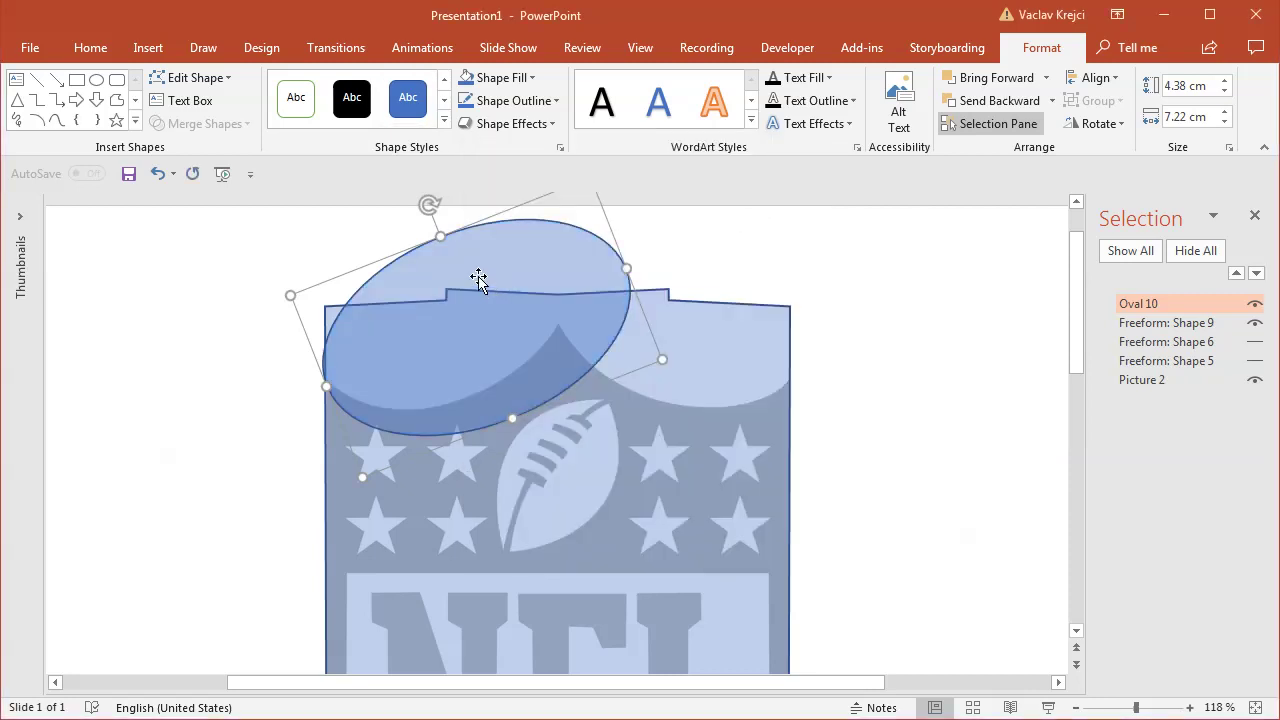
pyautogui.rightClick(490, 244)
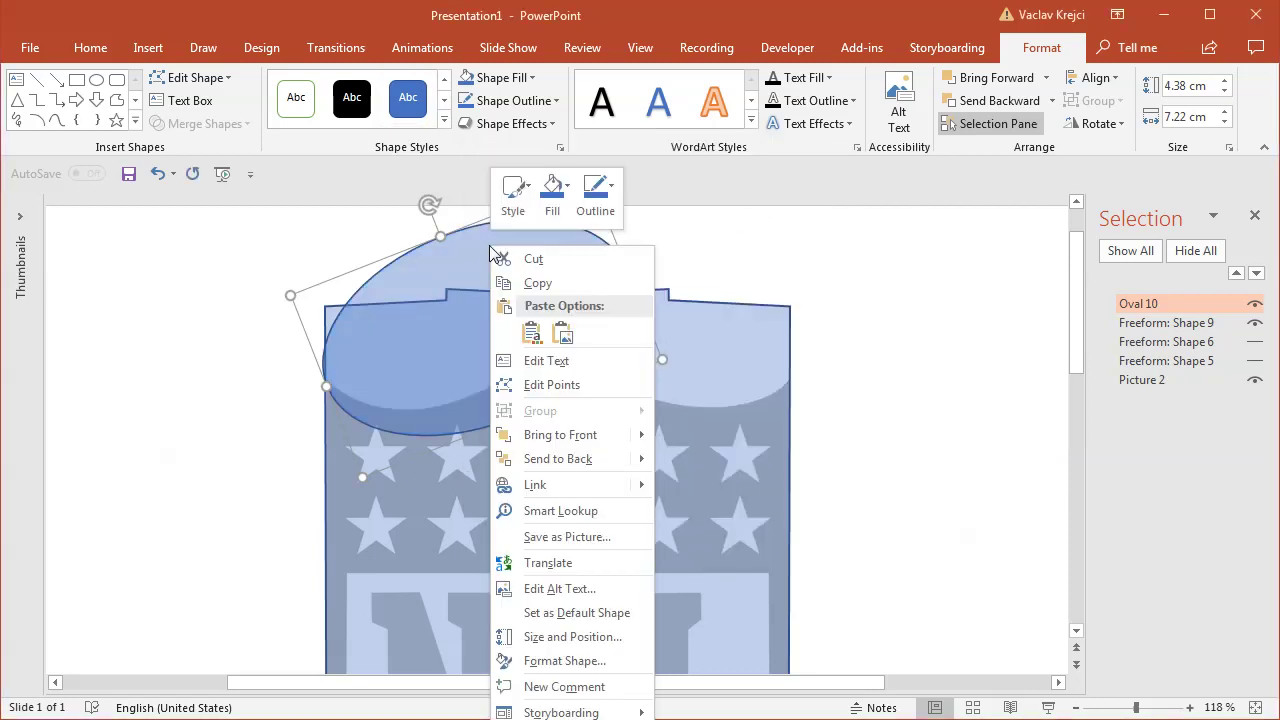
pyautogui.click(595, 614)
# - Narrow the oval to about 6.21 cm and position it along the shield's upper-left scalloped curve
pyautogui.moveTo(495, 293); pyautogui.dragTo(500, 284)
pyautogui.moveTo(591, 240); pyautogui.dragTo(534, 289)
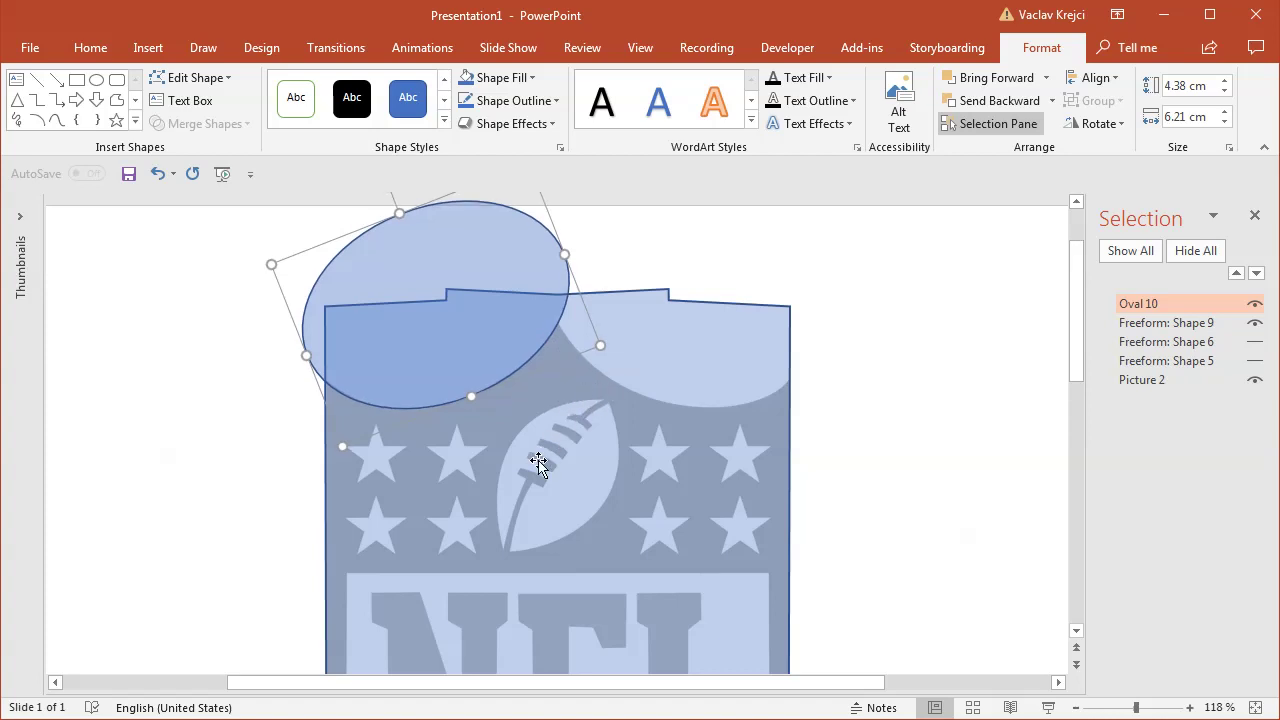
# - Duplicate the oval to the shield's upper-right side, flip the copy horizontally and align it with the right scalloped curve
pyautogui.moveTo(435, 351); pyautogui.dragTo(702, 351)
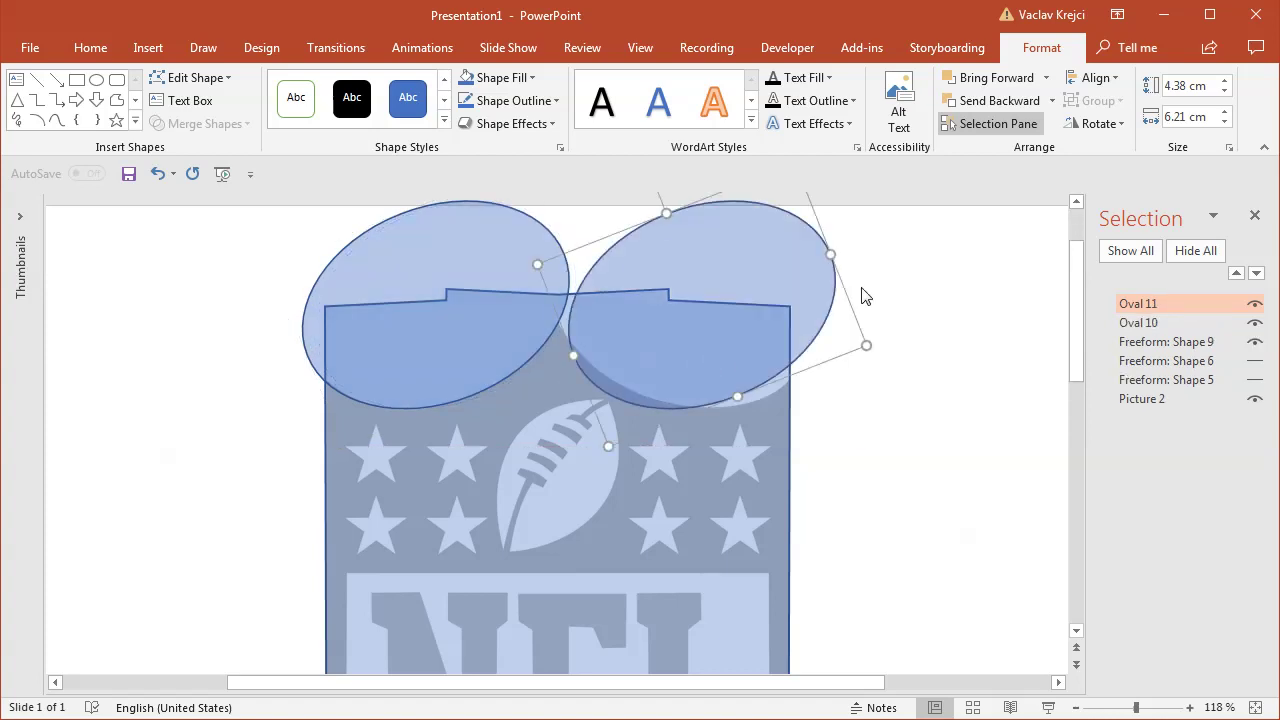
pyautogui.click(1097, 123)
pyautogui.click(1124, 221)
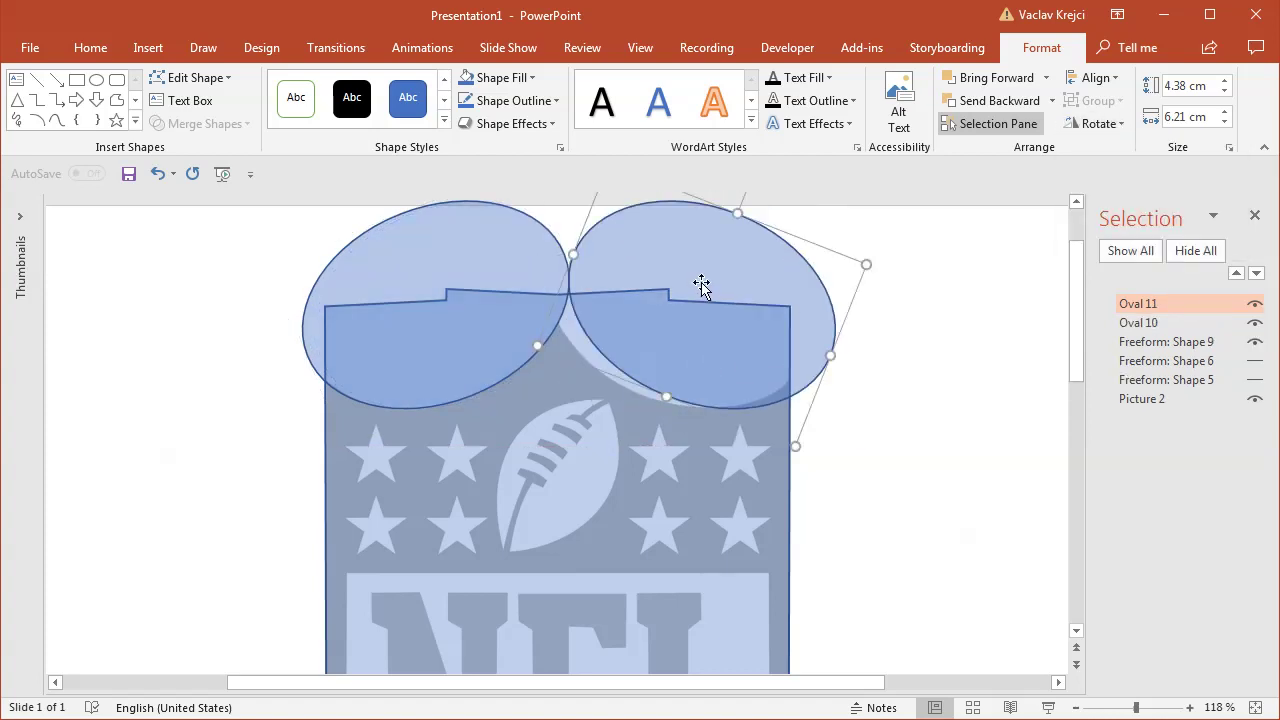
pyautogui.moveTo(700, 286); pyautogui.dragTo(680, 286)
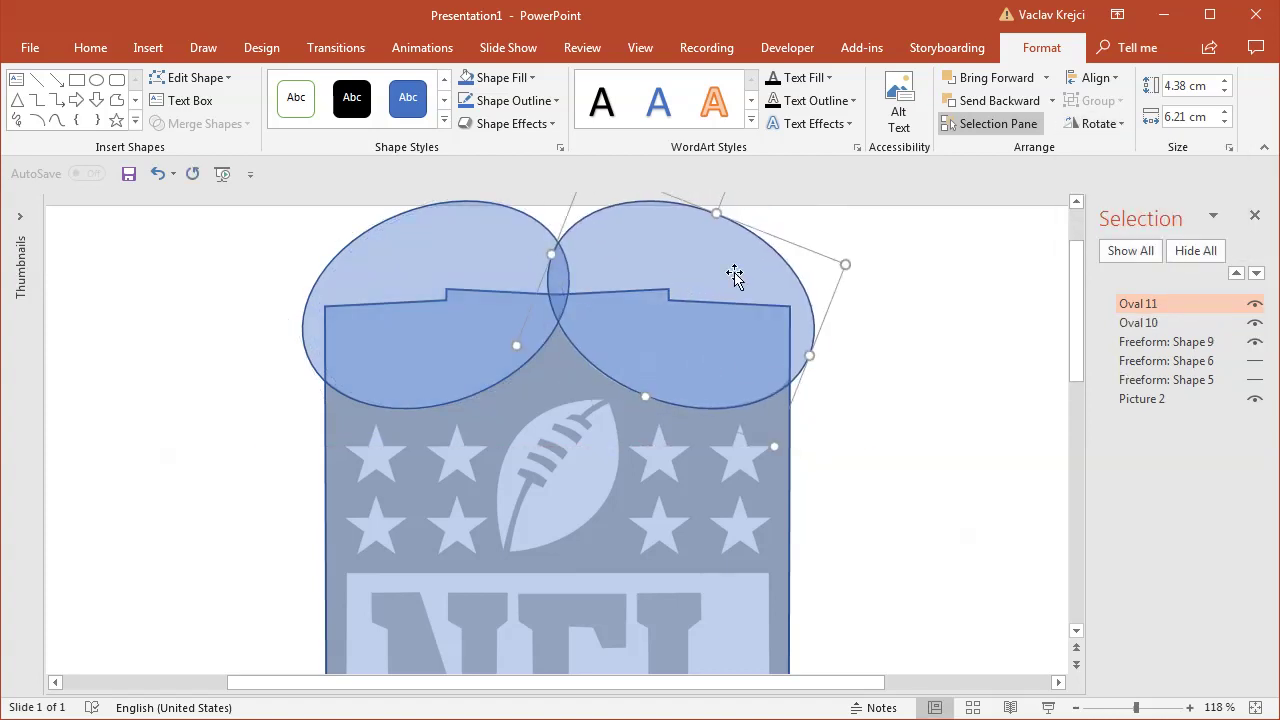
# - Subtract both ovals from the merged shield shape to cut its scalloped top edge
pyautogui.click(631, 521)
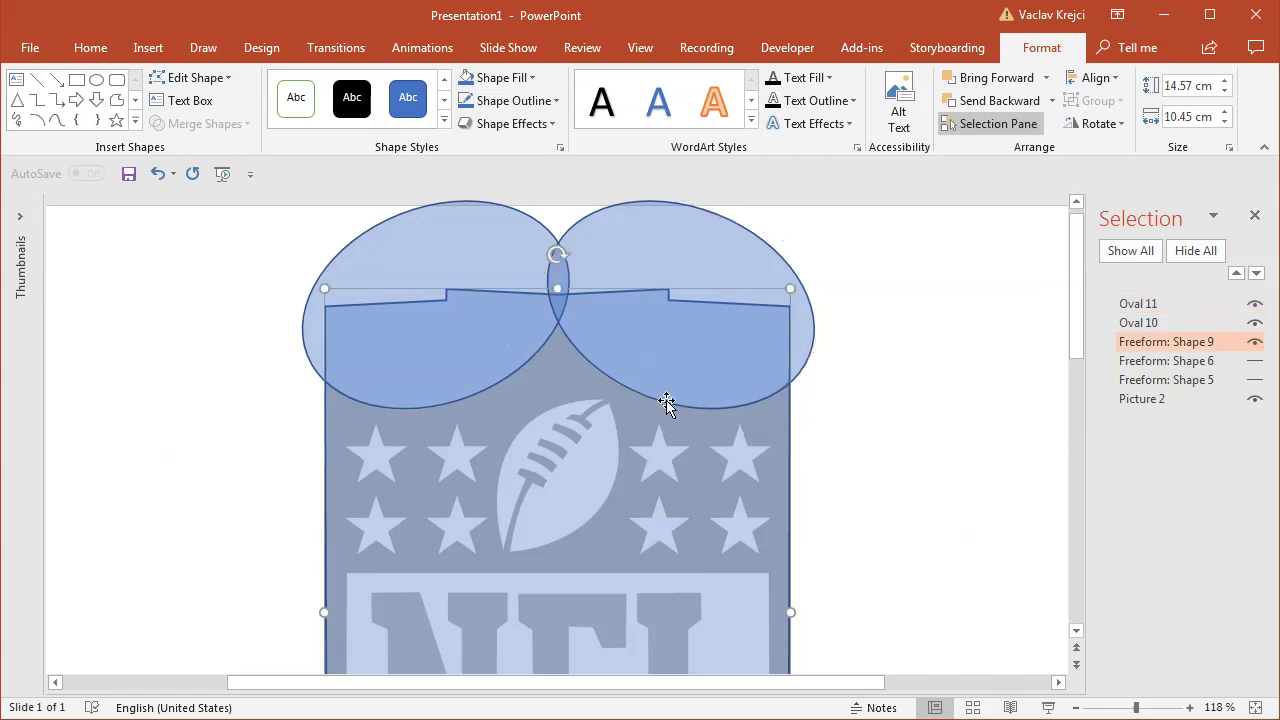
pyautogui.keyDown('shift'); pyautogui.click(657, 241); pyautogui.keyUp('shift')
pyautogui.keyDown('shift'); pyautogui.click(437, 243); pyautogui.keyUp('shift')
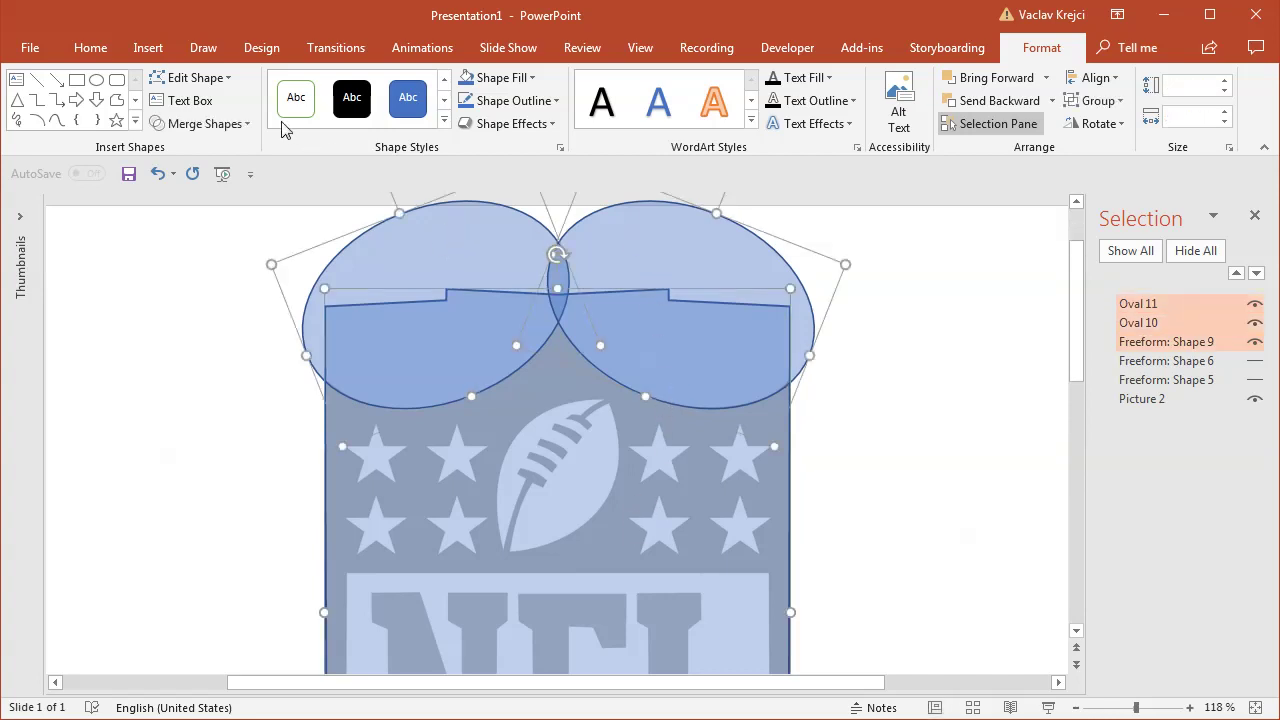
pyautogui.click(200, 123)
pyautogui.click(207, 245)
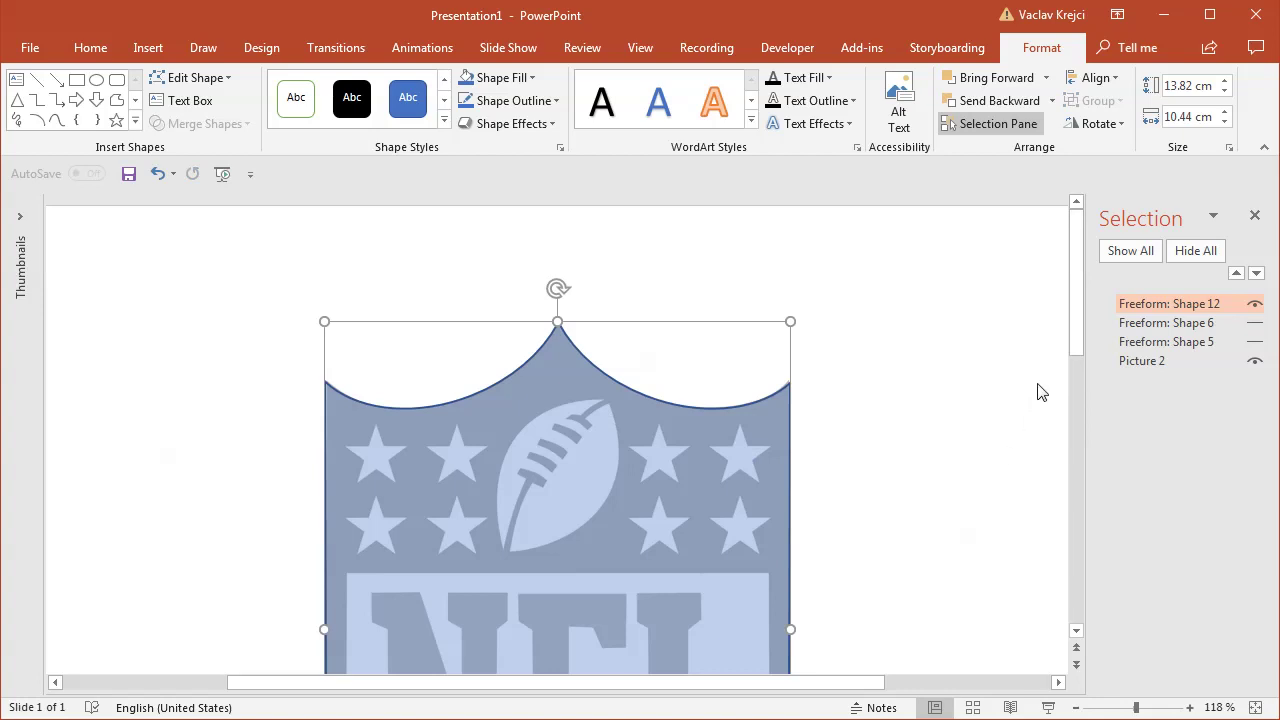
# - Rename the finished outer outline shape to "shield"
pyautogui.click(1073, 415)
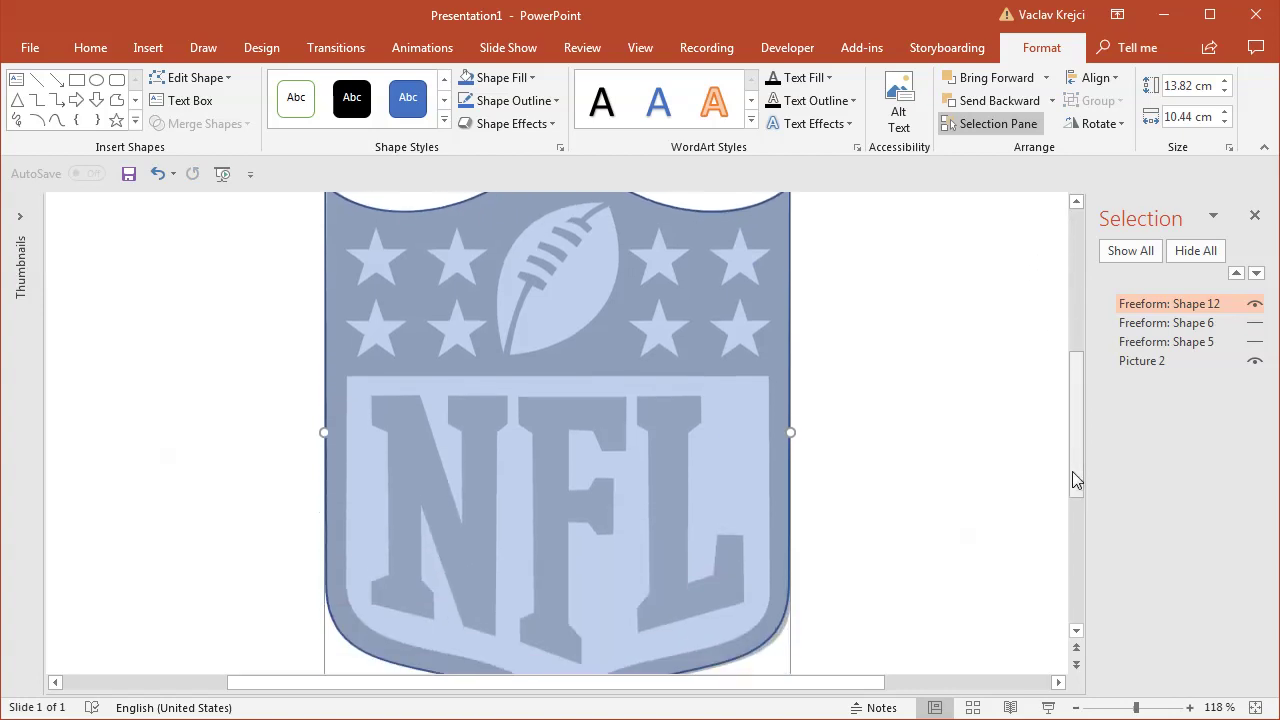
pyautogui.moveTo(1076, 480); pyautogui.dragTo(1074, 514)
pyautogui.doubleClick(1212, 305)
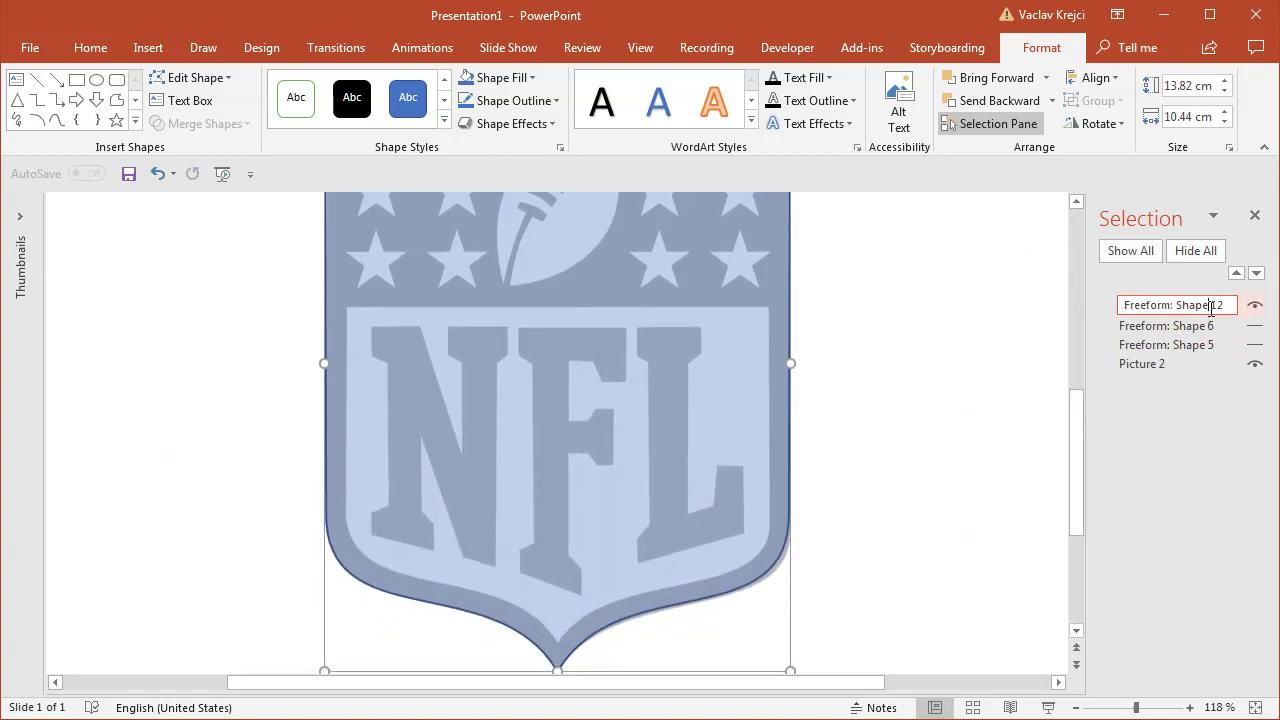
pyautogui.moveTo(1212, 305); pyautogui.dragTo(1024, 317)
pyautogui.write('shield')
pyautogui.press('Return')
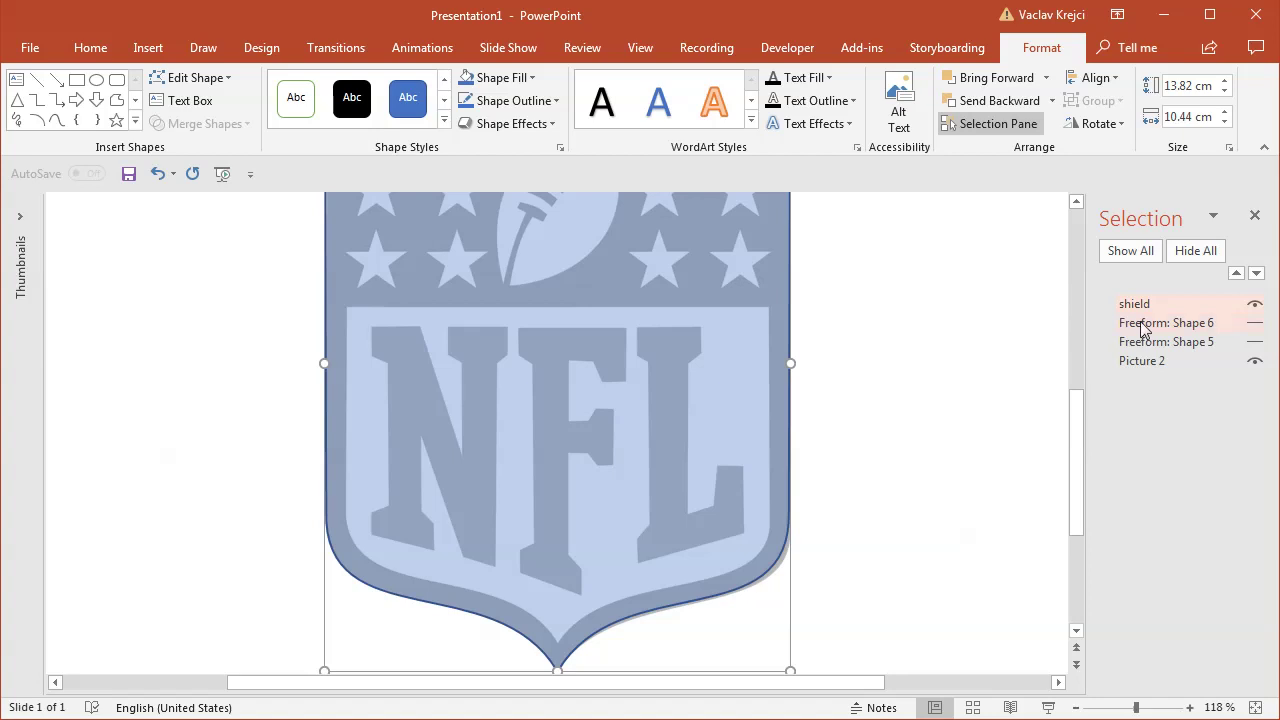
# - Hide the shield shape, show the two original half freeforms again and group them
pyautogui.click(1256, 305)
pyautogui.click(1200, 324)
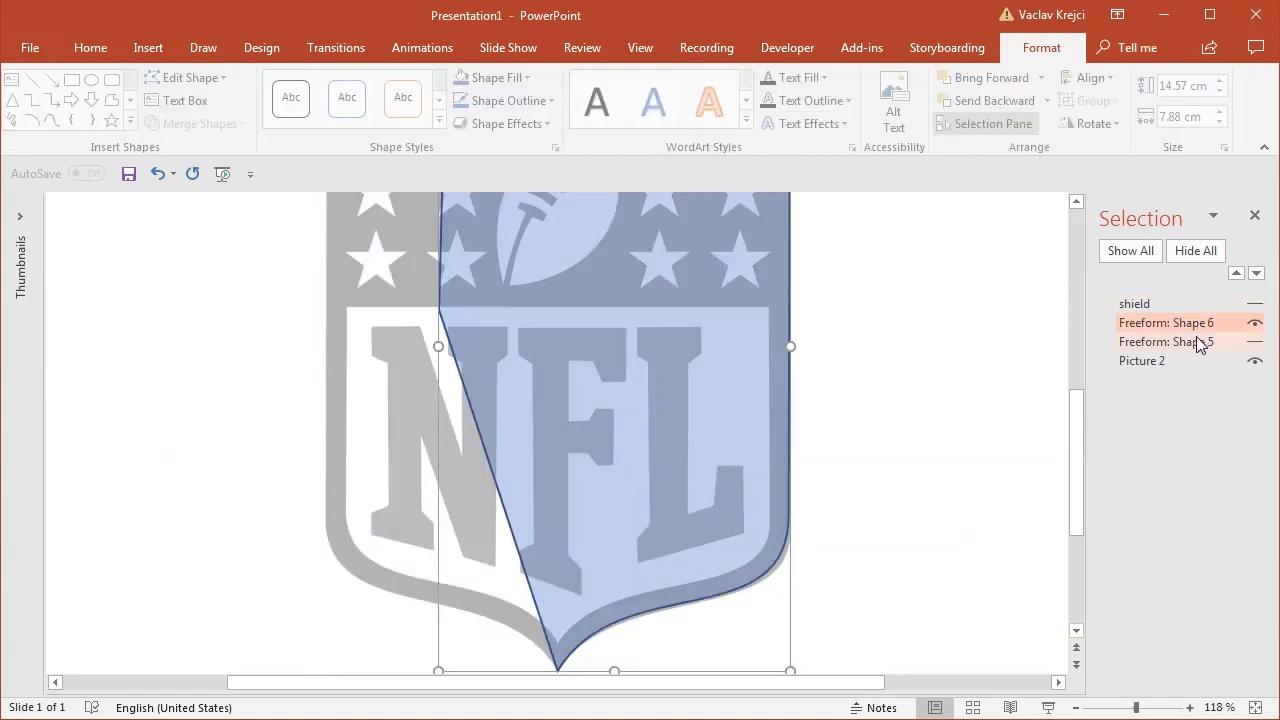
pyautogui.click(1190, 342)
pyautogui.keyDown('shift'); pyautogui.click(714, 502); pyautogui.keyUp('shift')
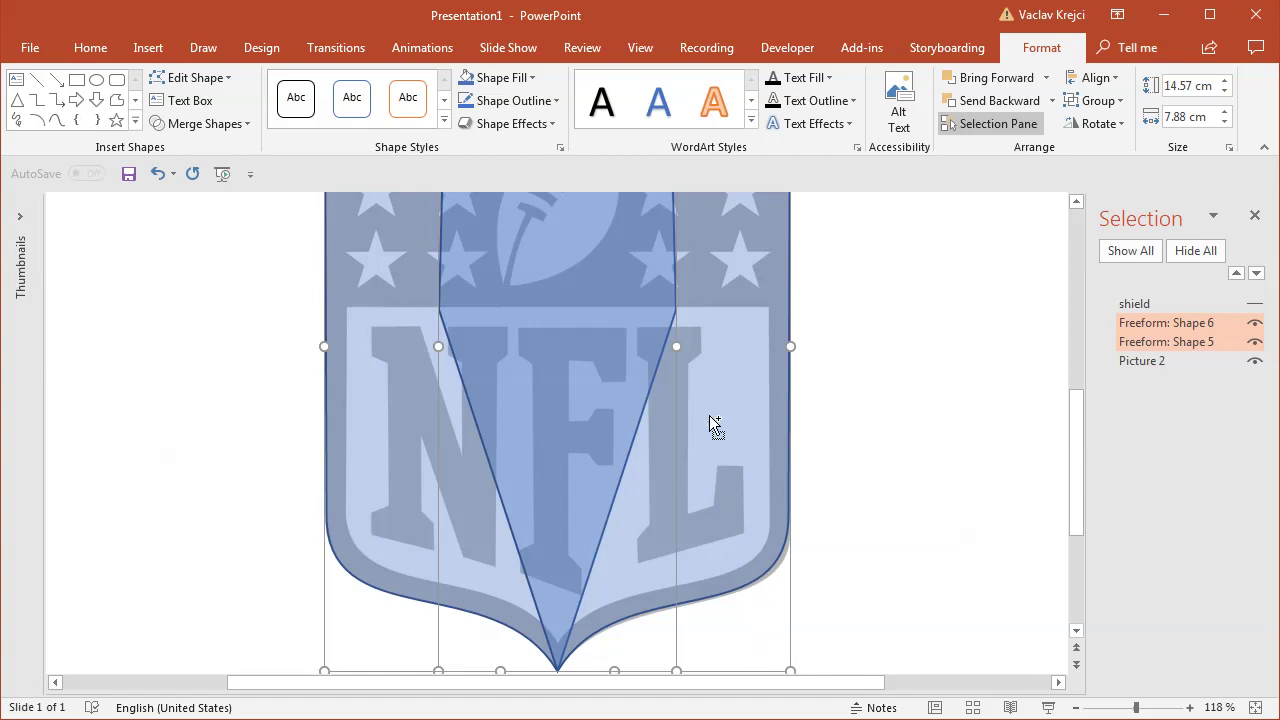
pyautogui.hotkey('ctrl', 'g')
# - Shrink the grouped halves to about 13.4 cm by 9.61 cm and position them inside the shield's gray border
pyautogui.scroll(-1, 1077, 494)
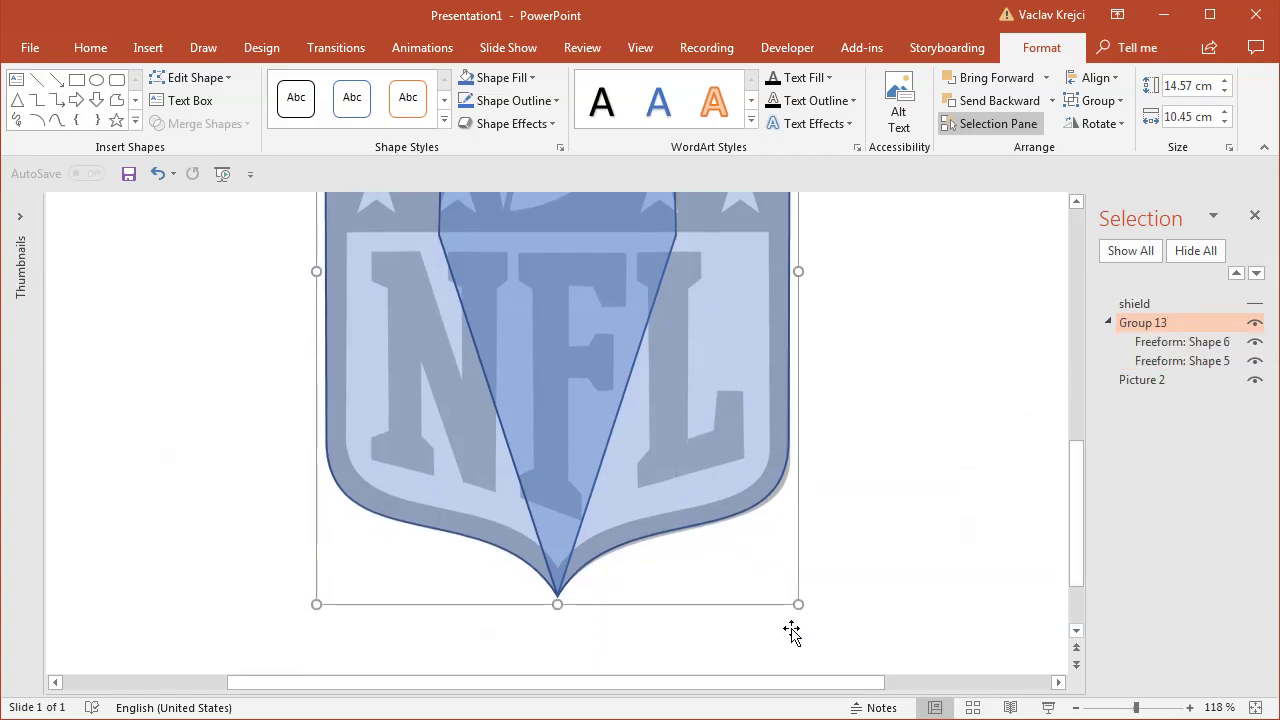
pyautogui.moveTo(797, 604); pyautogui.dragTo(754, 554)
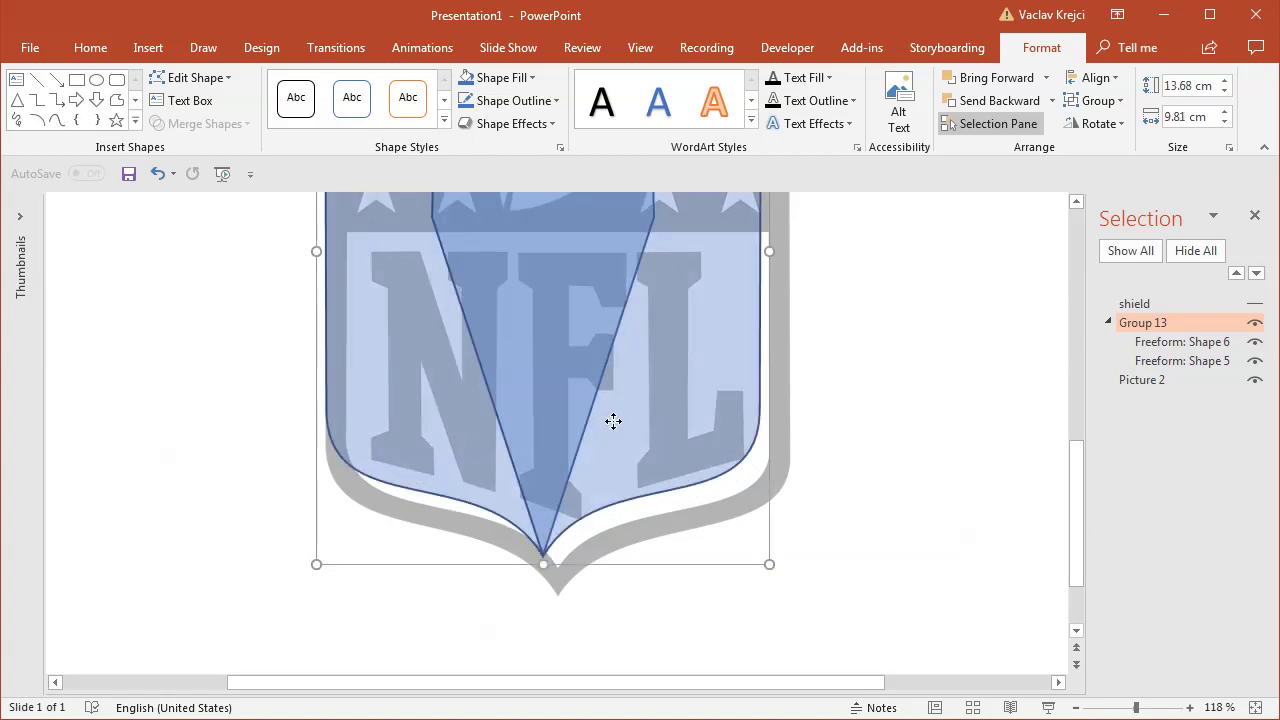
pyautogui.moveTo(611, 420)
pyautogui.mouseDown()
pyautogui.moveTo(640, 438)
pyautogui.moveTo(621, 443)
pyautogui.mouseUp()
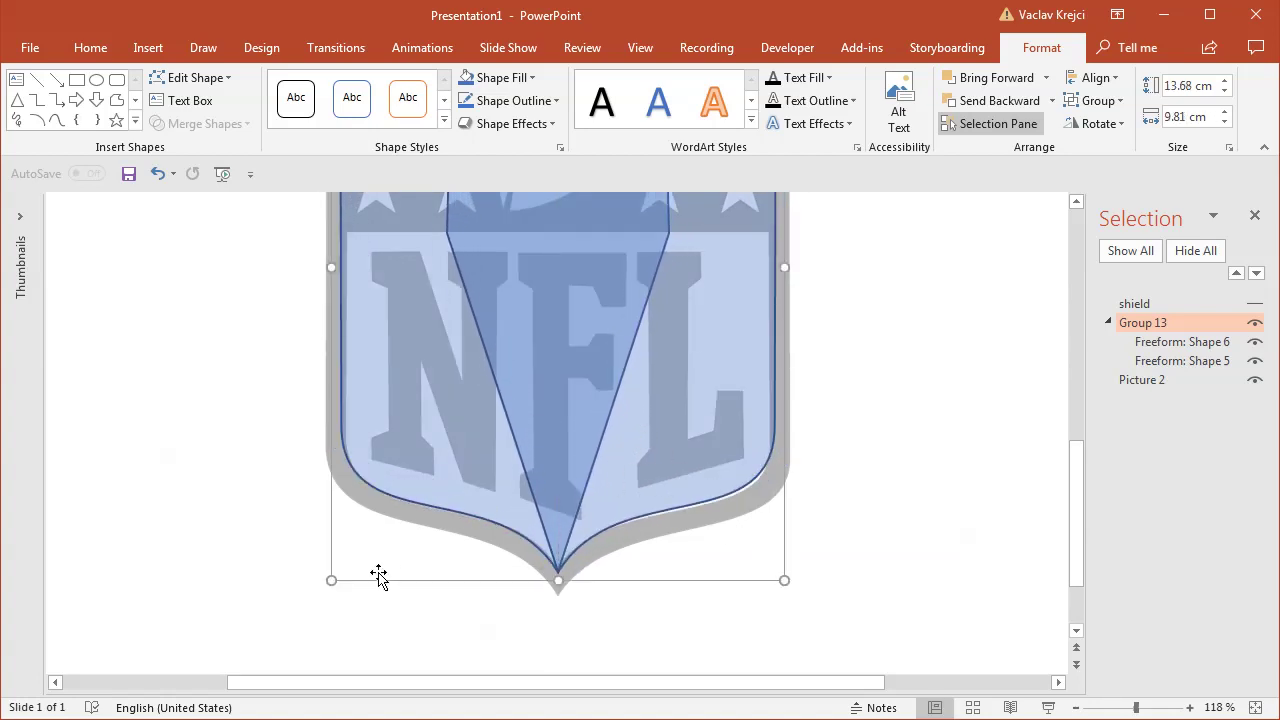
pyautogui.moveTo(332, 582); pyautogui.dragTo(349, 529)
pyautogui.moveTo(426, 401); pyautogui.dragTo(431, 410)
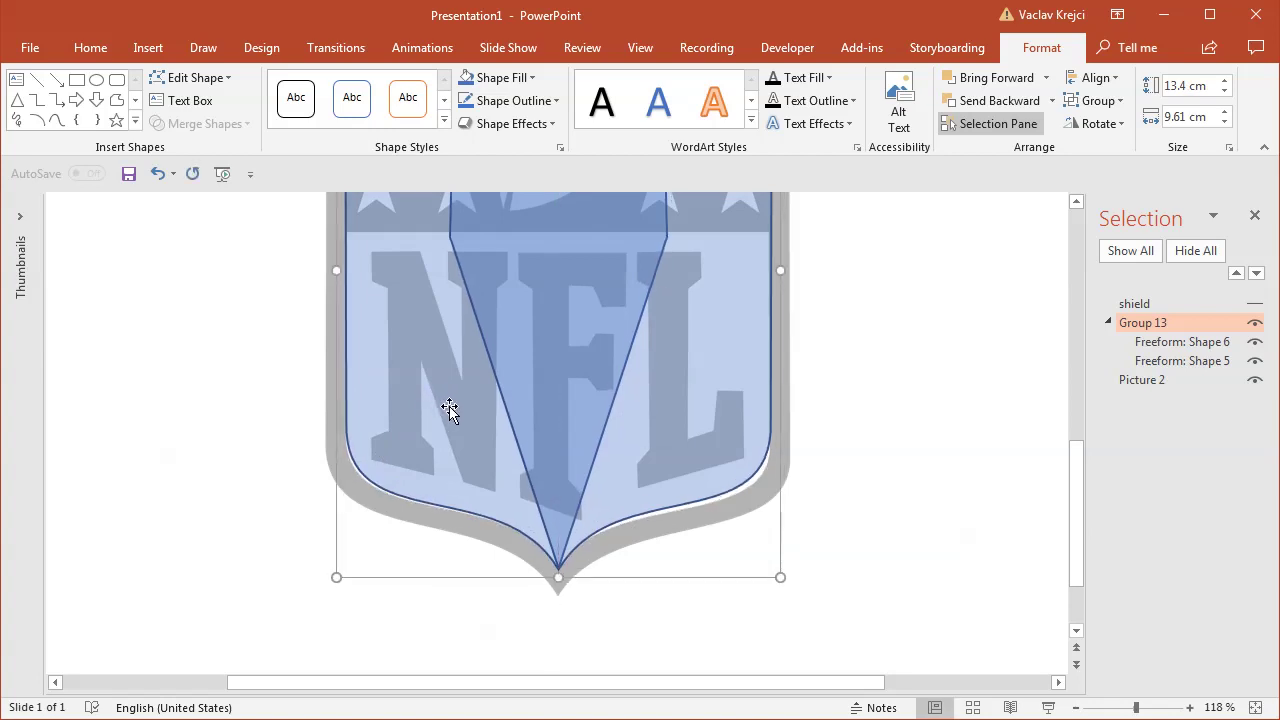
pyautogui.moveTo(1076, 488)
pyautogui.mouseDown()
pyautogui.moveTo(1075, 349)
pyautogui.moveTo(1076, 469)
pyautogui.mouseUp()
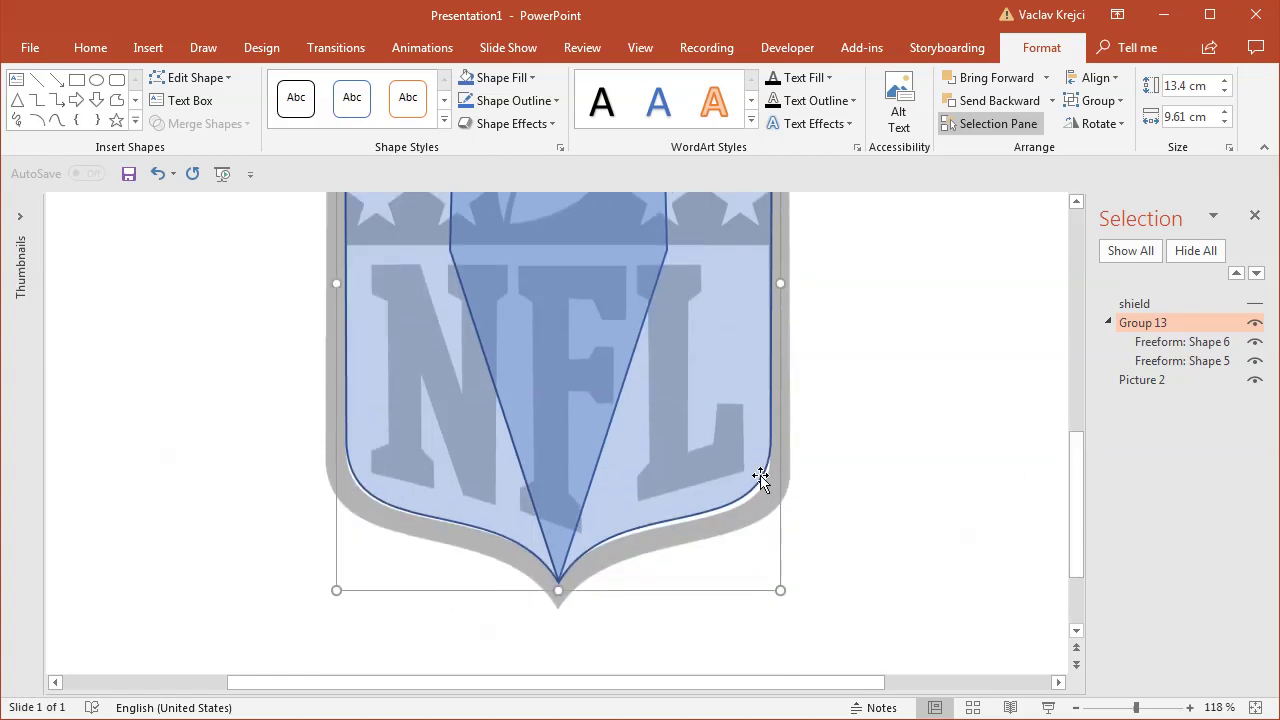
pyautogui.moveTo(760, 479); pyautogui.dragTo(760, 477)
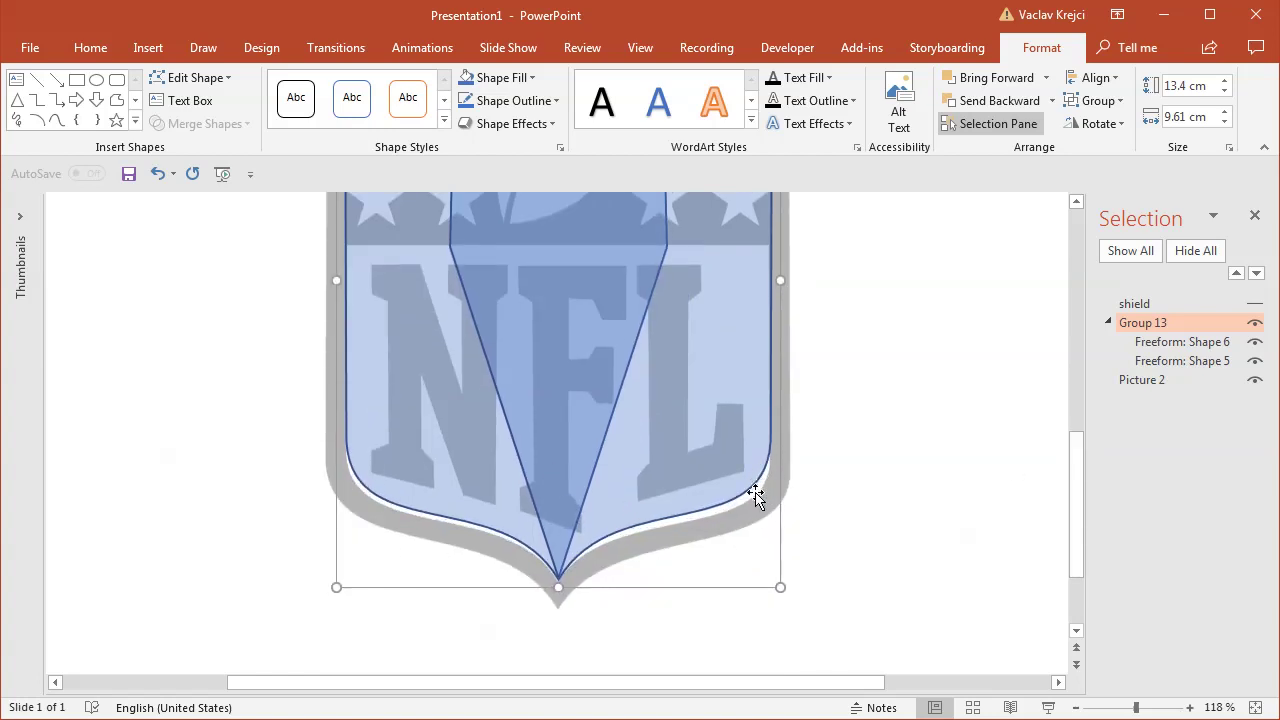
# - Try to reshape the left half's lower curve by editing its points inside the group, undoing each change
pyautogui.moveTo(1141, 707); pyautogui.dragTo(1149, 707)
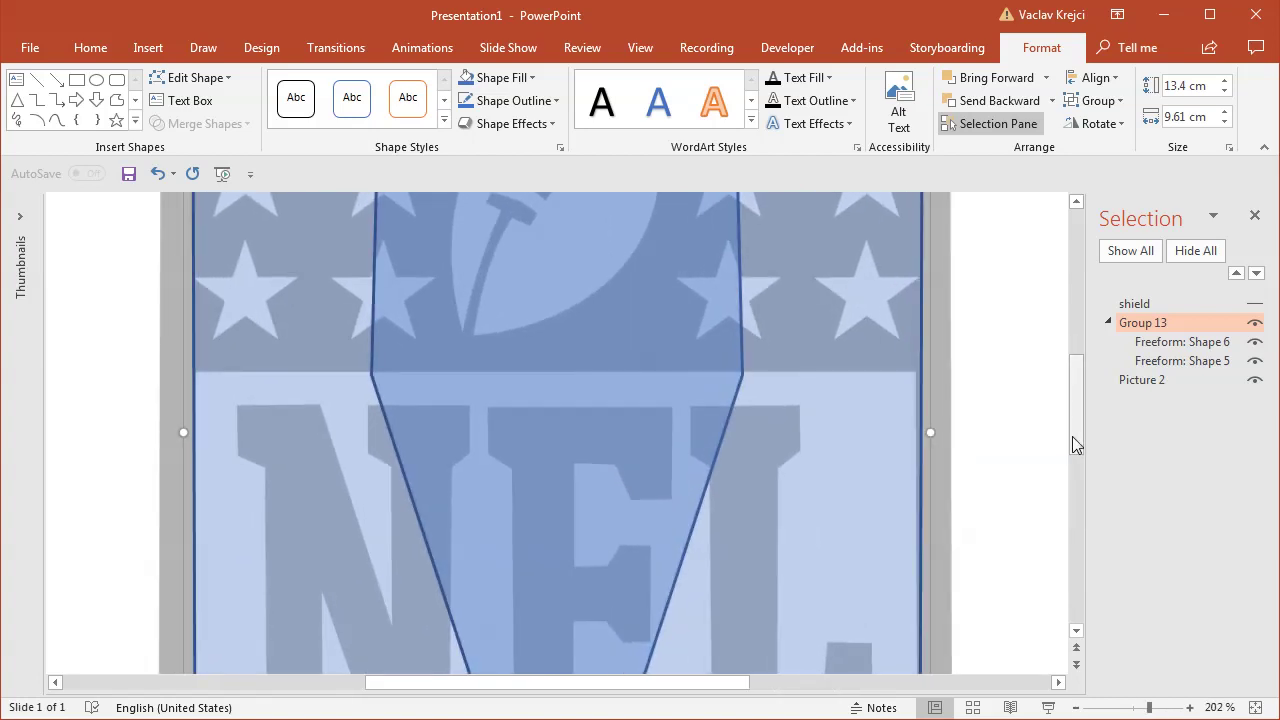
pyautogui.moveTo(1074, 437); pyautogui.dragTo(1080, 532)
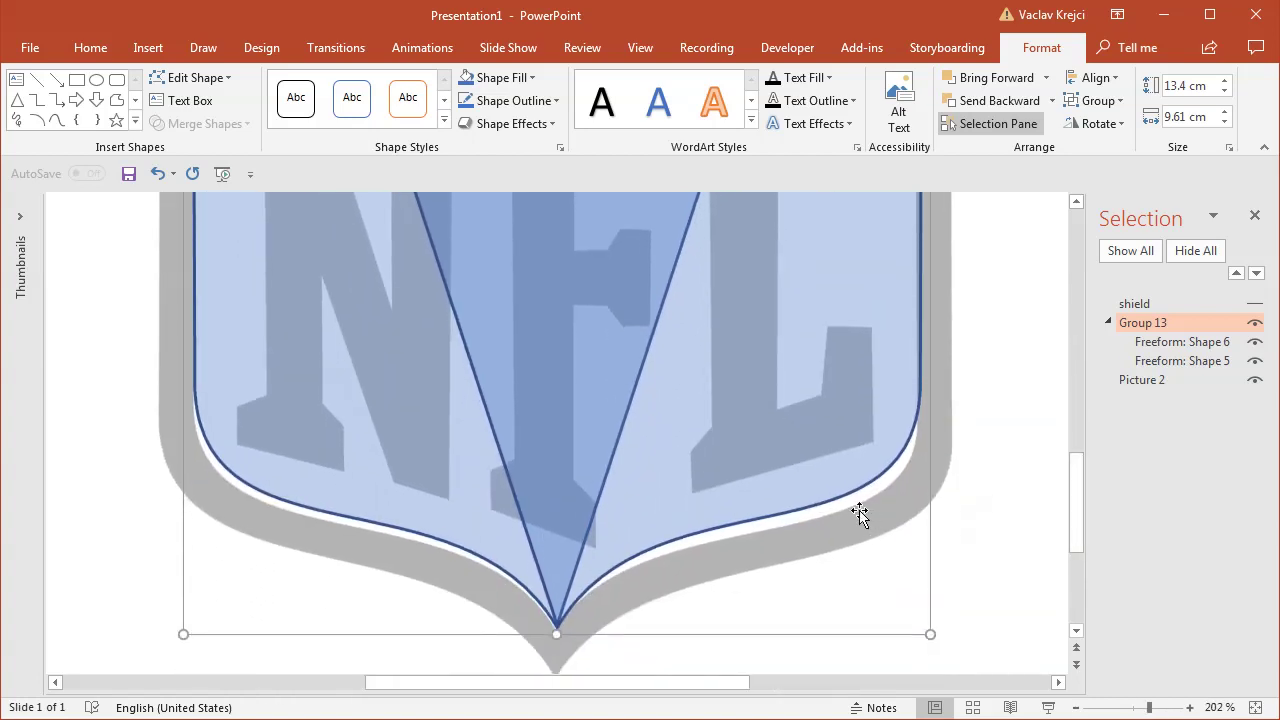
pyautogui.rightClick(300, 404)
pyautogui.click(352, 541)
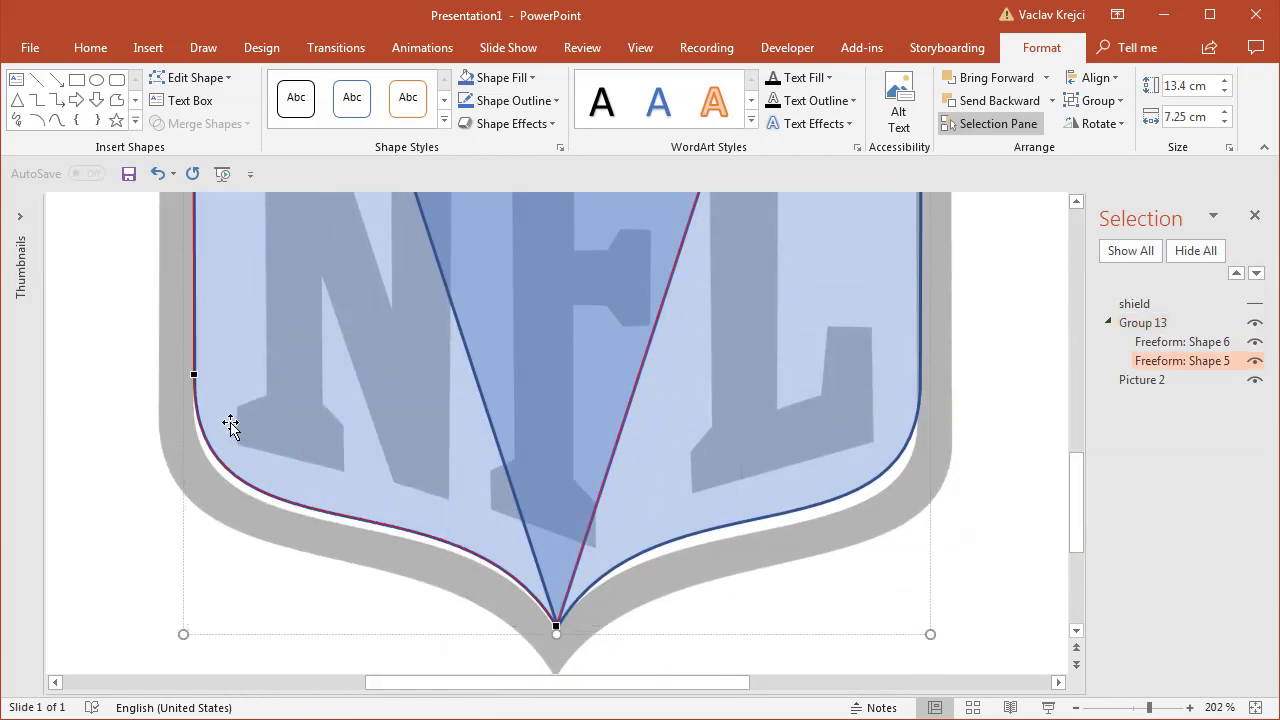
pyautogui.click(193, 372)
pyautogui.moveTo(187, 572); pyautogui.dragTo(183, 591)
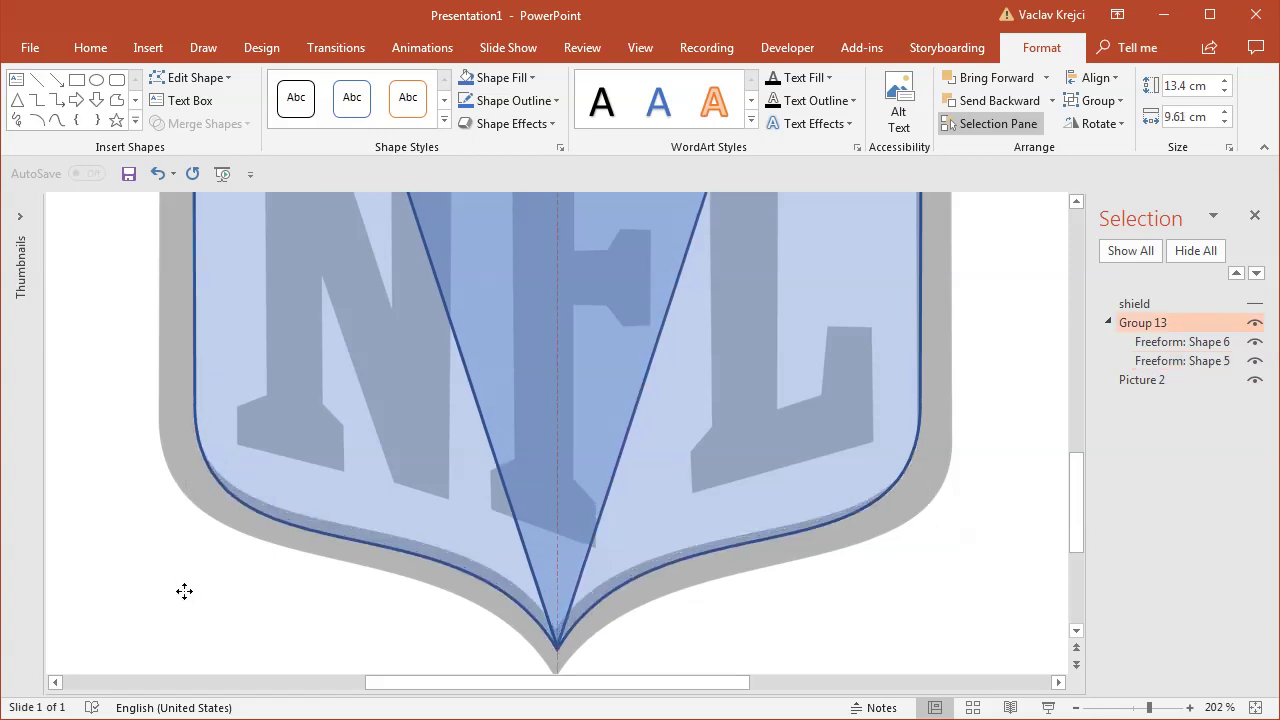
pyautogui.click(157, 174)
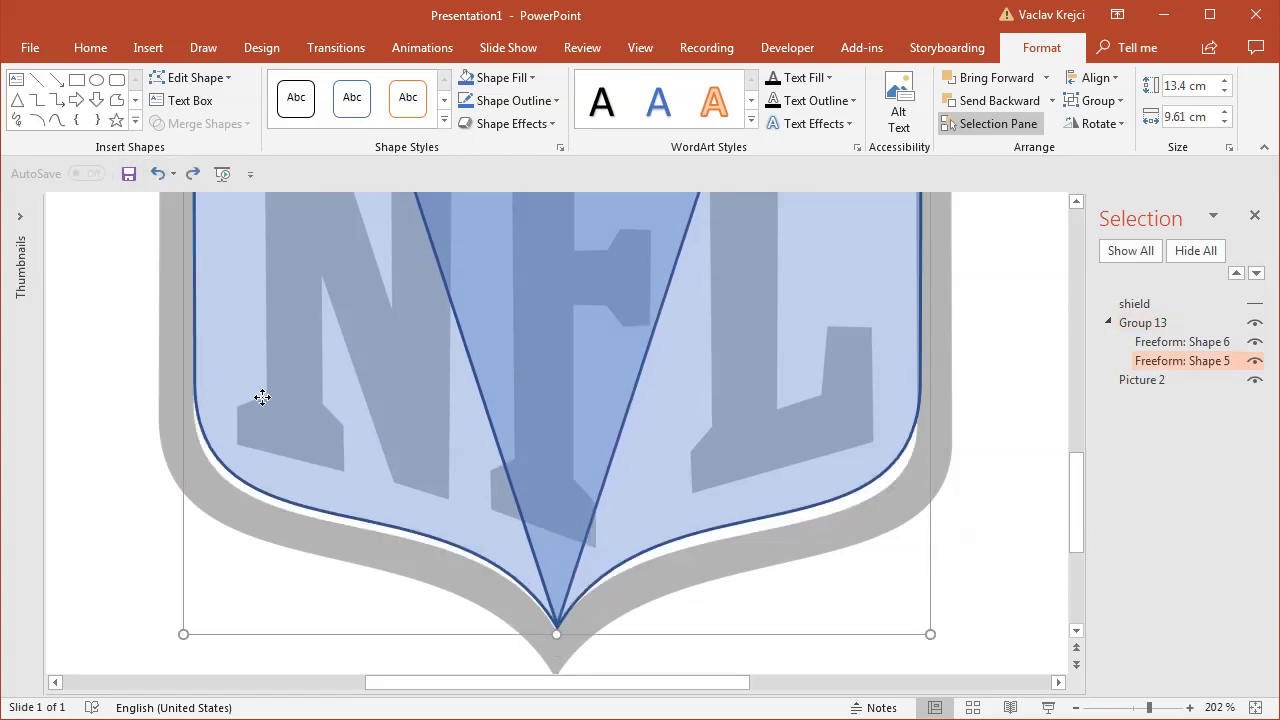
pyautogui.rightClick(262, 398)
pyautogui.click(318, 532)
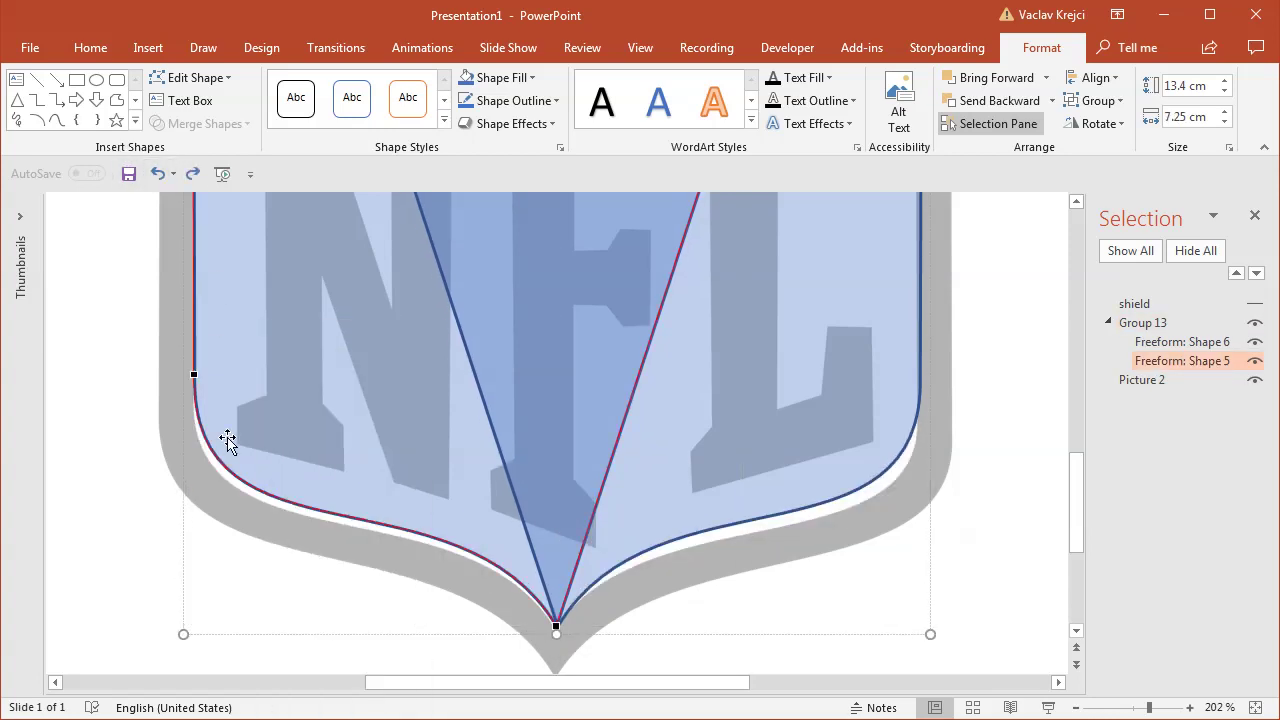
pyautogui.click(193, 374)
pyautogui.moveTo(185, 576); pyautogui.dragTo(187, 592)
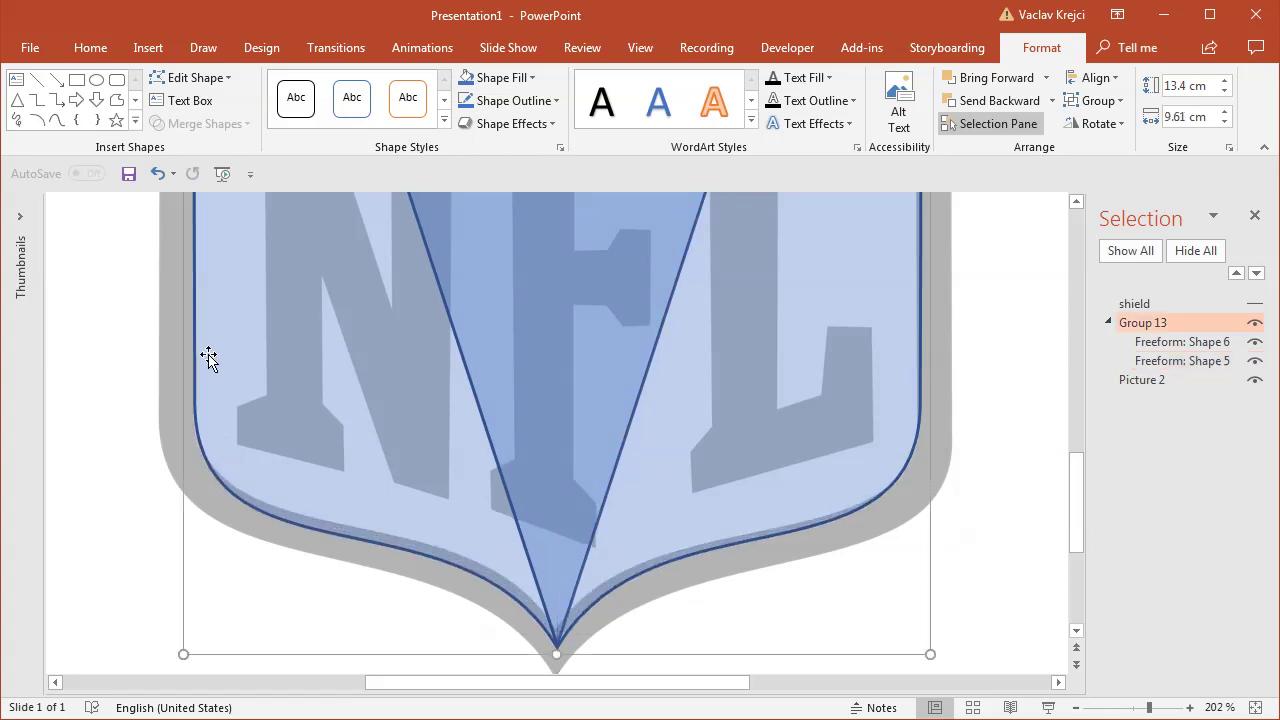
pyautogui.click(157, 174)
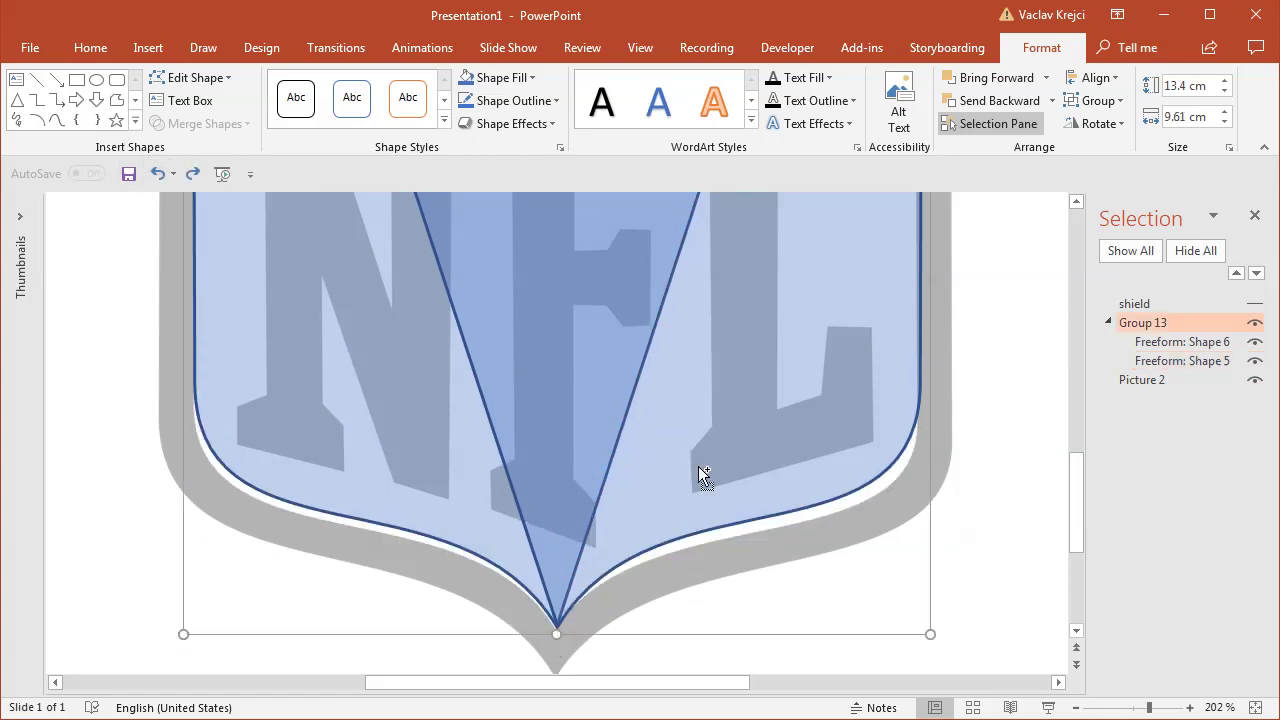
# - Ungroup the two halves and adjust the left freeform's side and tip point handles so its lower curve follows the gray border's inner edge
pyautogui.hotkey('ctrl', 'shift', 'g')
pyautogui.click(314, 366)
pyautogui.click(314, 366)
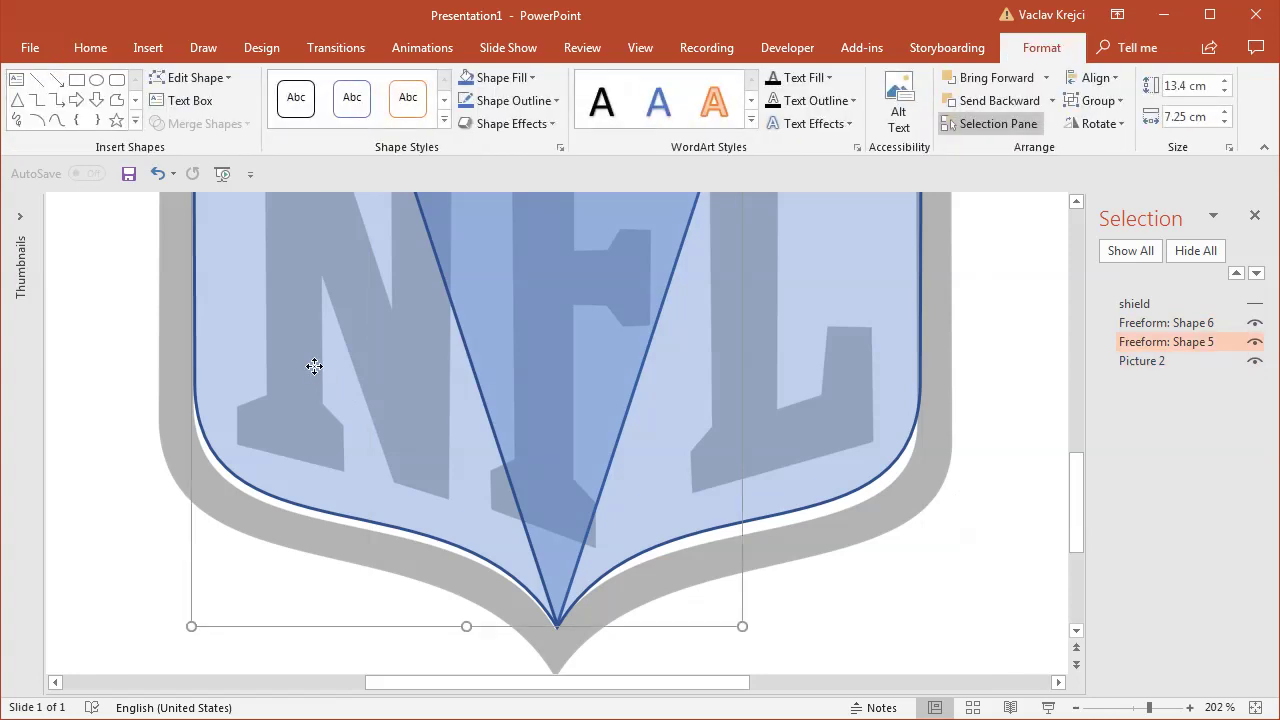
pyautogui.rightClick(314, 366)
pyautogui.click(351, 503)
pyautogui.moveTo(197, 378); pyautogui.dragTo(190, 591)
pyautogui.click(556, 624)
pyautogui.moveTo(457, 461); pyautogui.dragTo(458, 476)
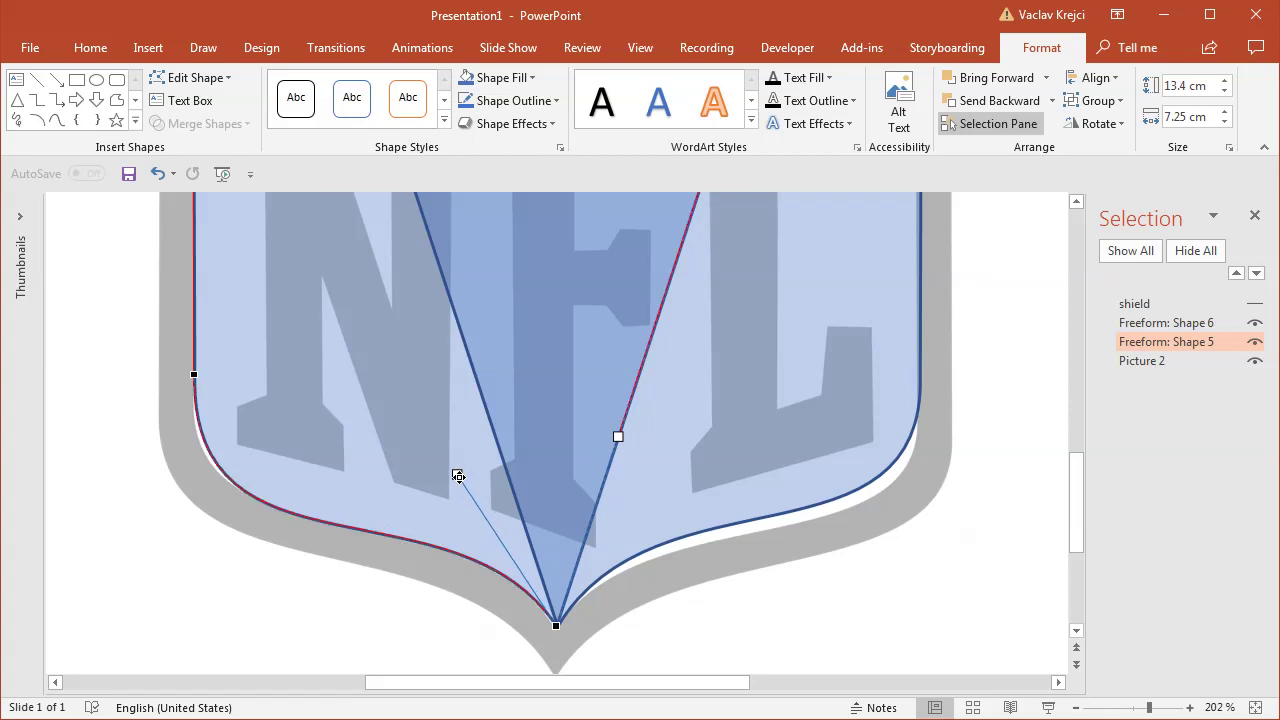
# - Edit the right freeform's side and tip point handles so its lower curve follows the gray border's inner edge
pyautogui.click(805, 455)
pyautogui.rightClick(837, 409)
pyautogui.press('Escape')
pyautogui.click(920, 374)
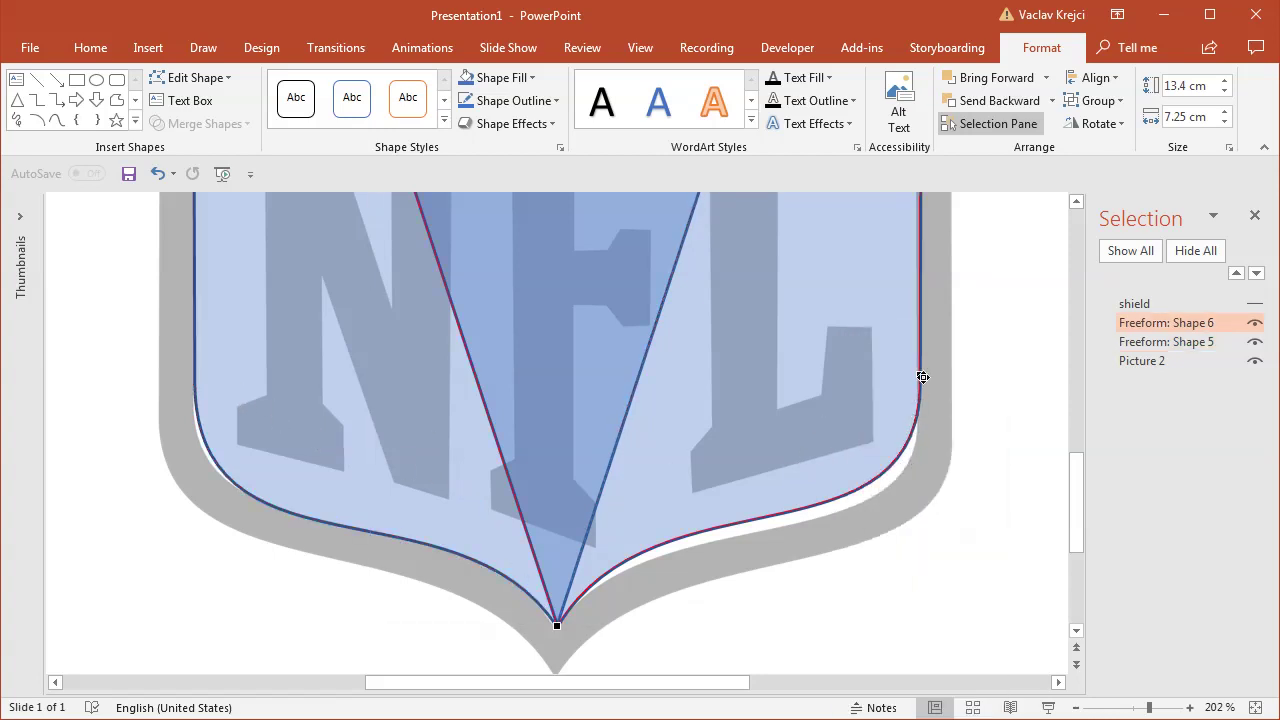
pyautogui.moveTo(920, 378); pyautogui.dragTo(922, 610)
pyautogui.click(560, 623)
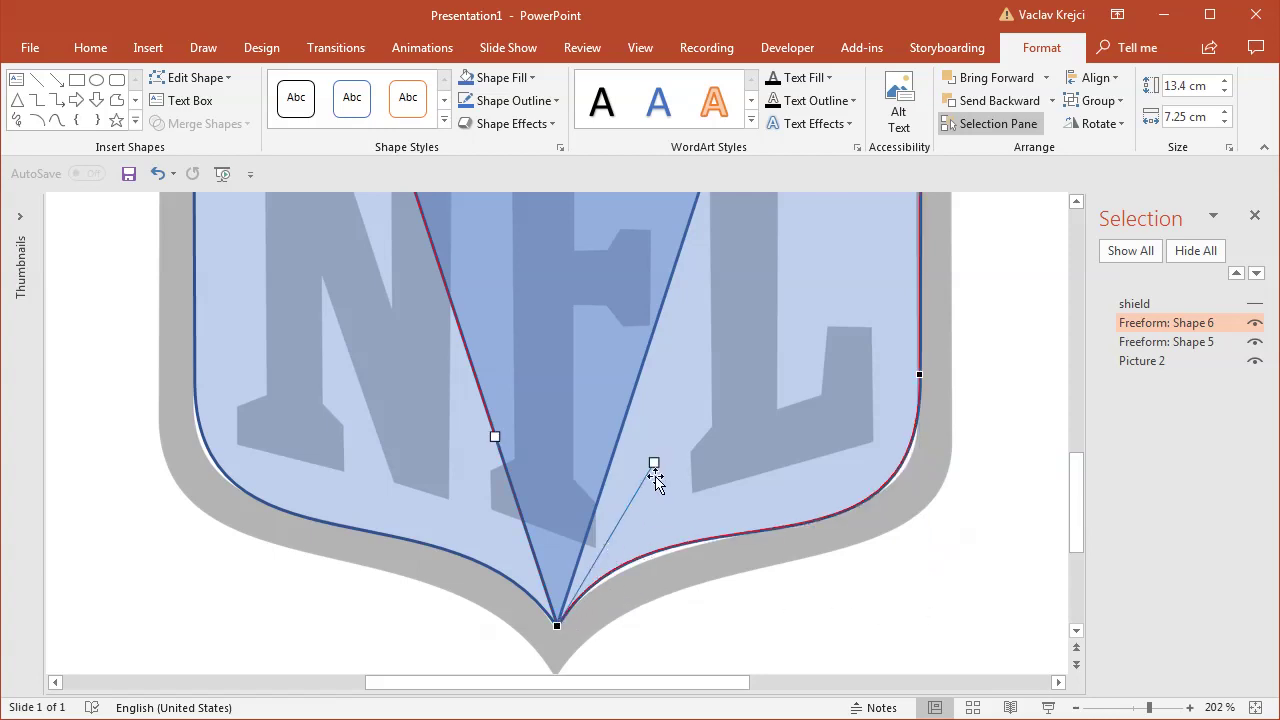
pyautogui.moveTo(654, 466); pyautogui.dragTo(710, 454)
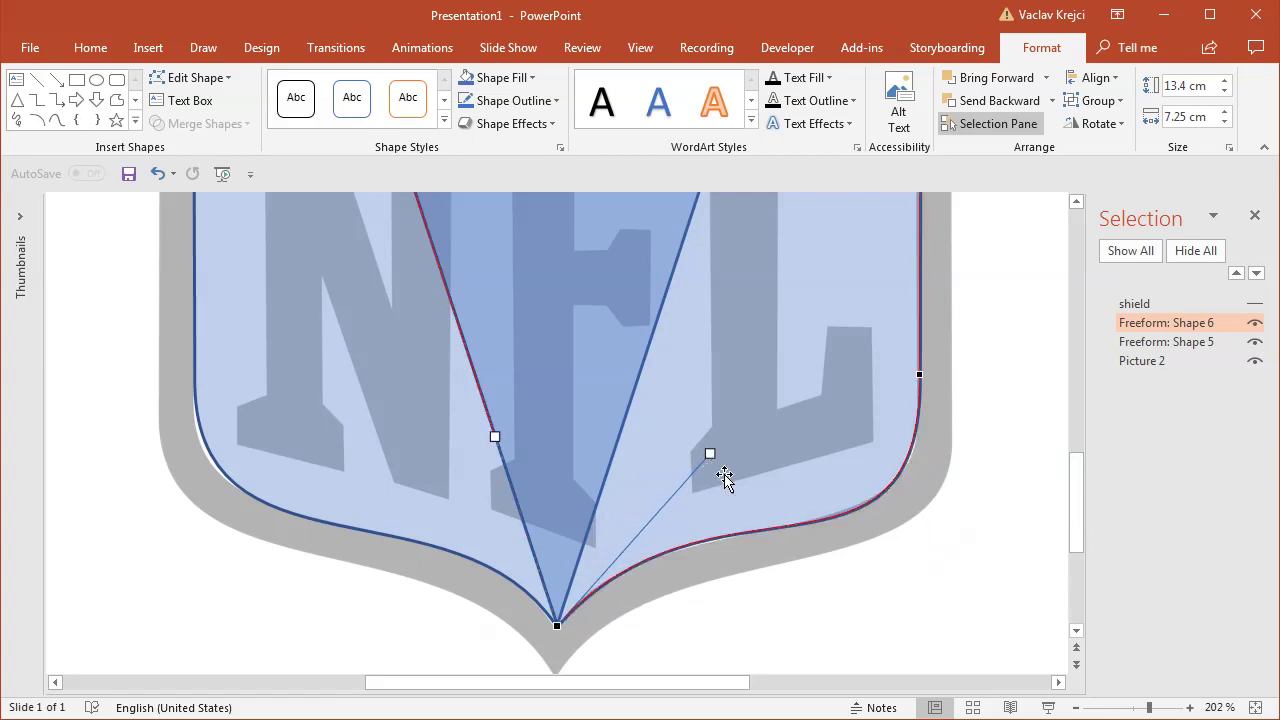
pyautogui.click(918, 379)
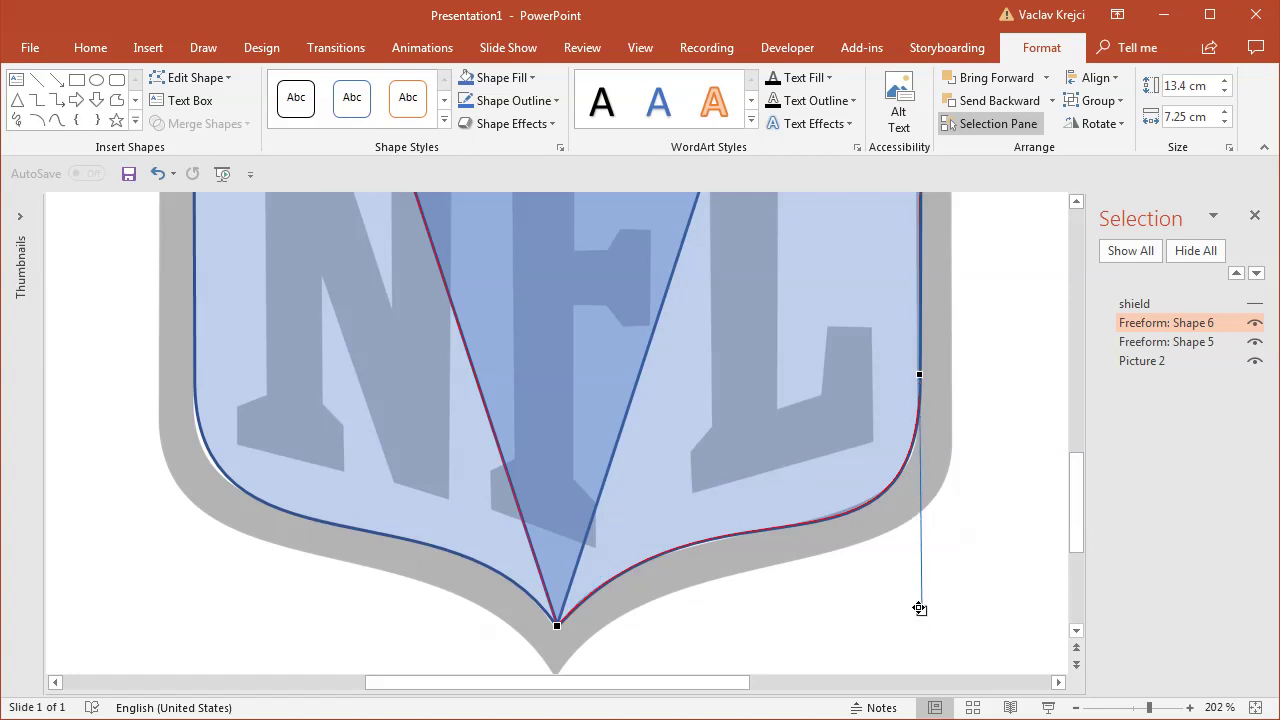
pyautogui.moveTo(919, 608); pyautogui.dragTo(920, 596)
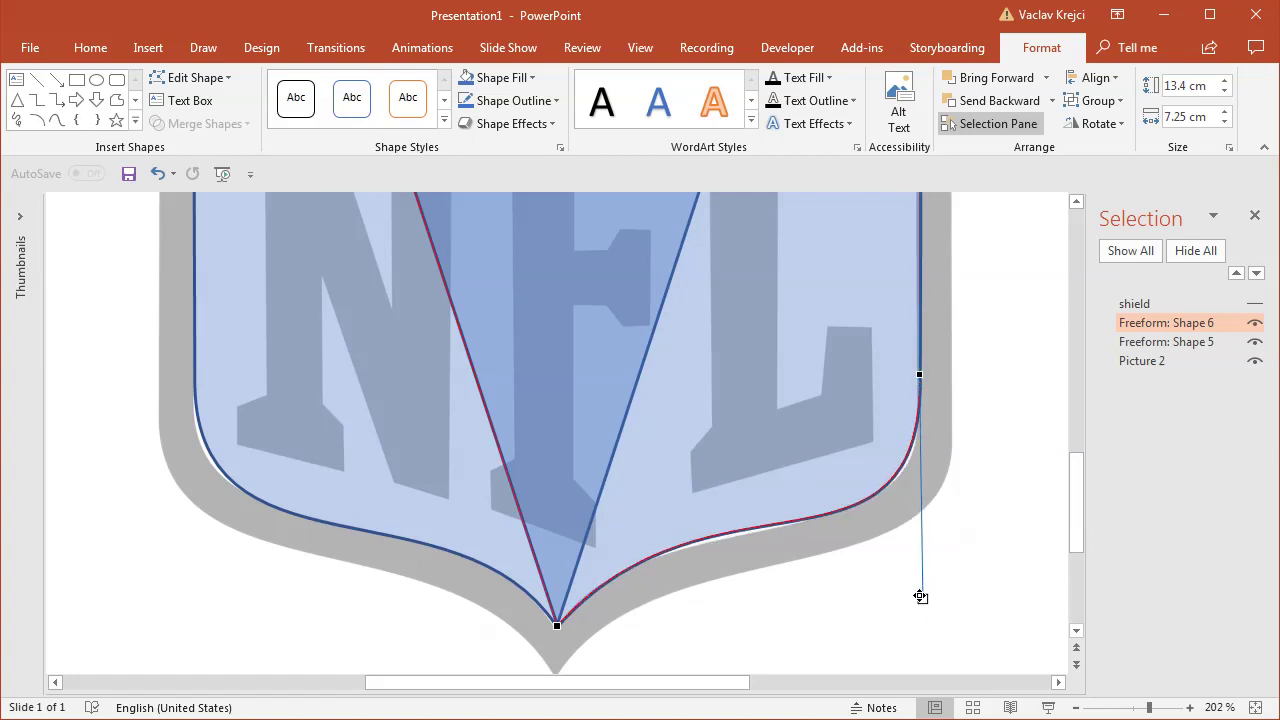
# - Refine the right freeform's curve near the shield tip by adjusting the tip point's handle
pyautogui.click(567, 621)
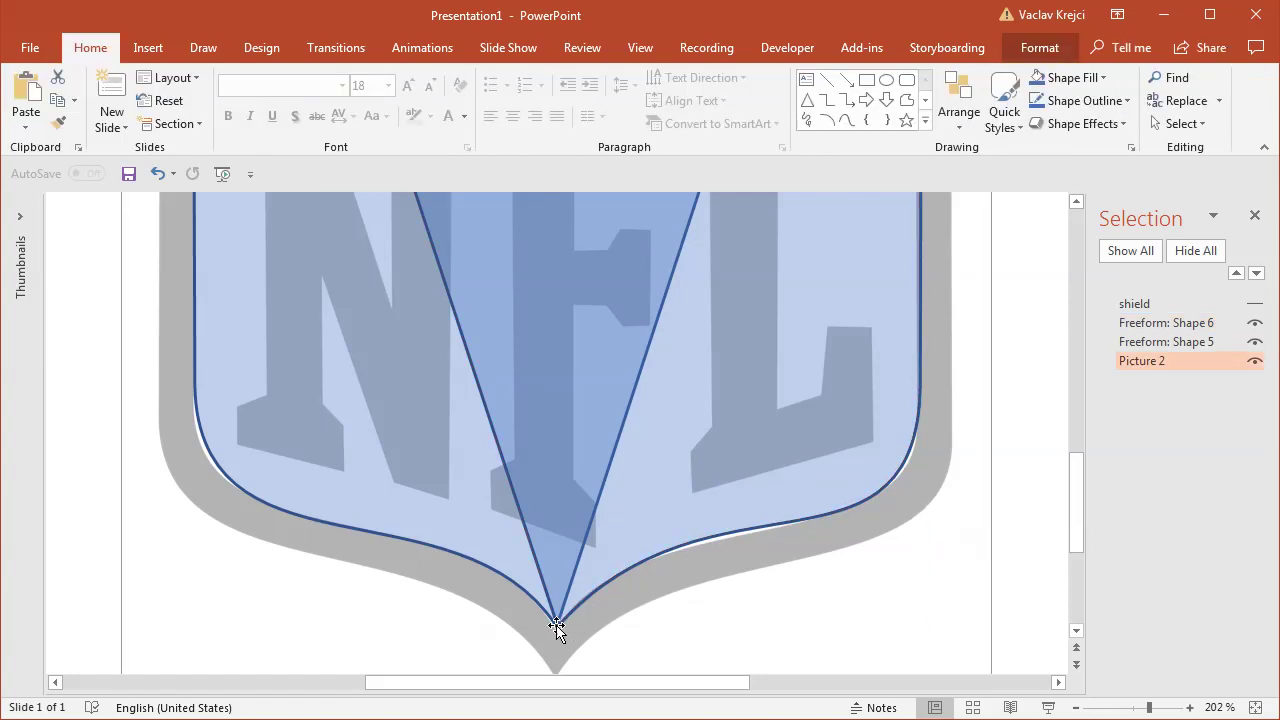
pyautogui.rightClick(640, 536)
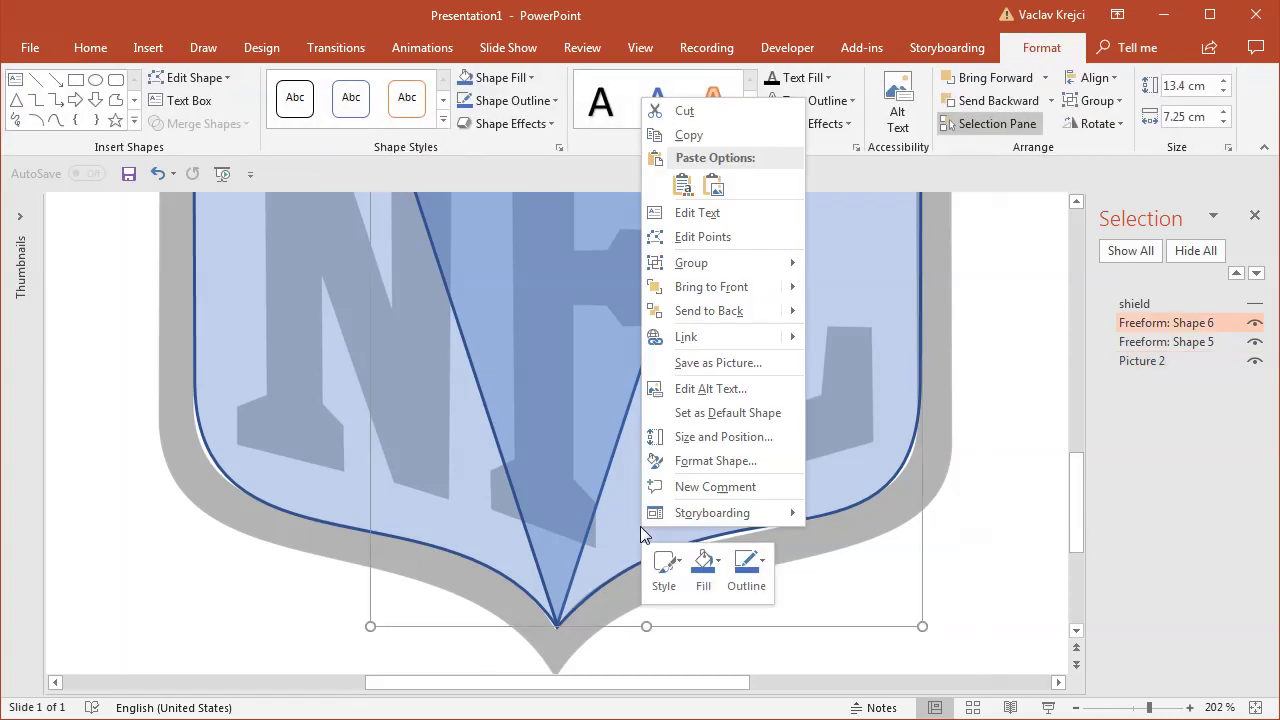
pyautogui.click(727, 246)
pyautogui.click(559, 620)
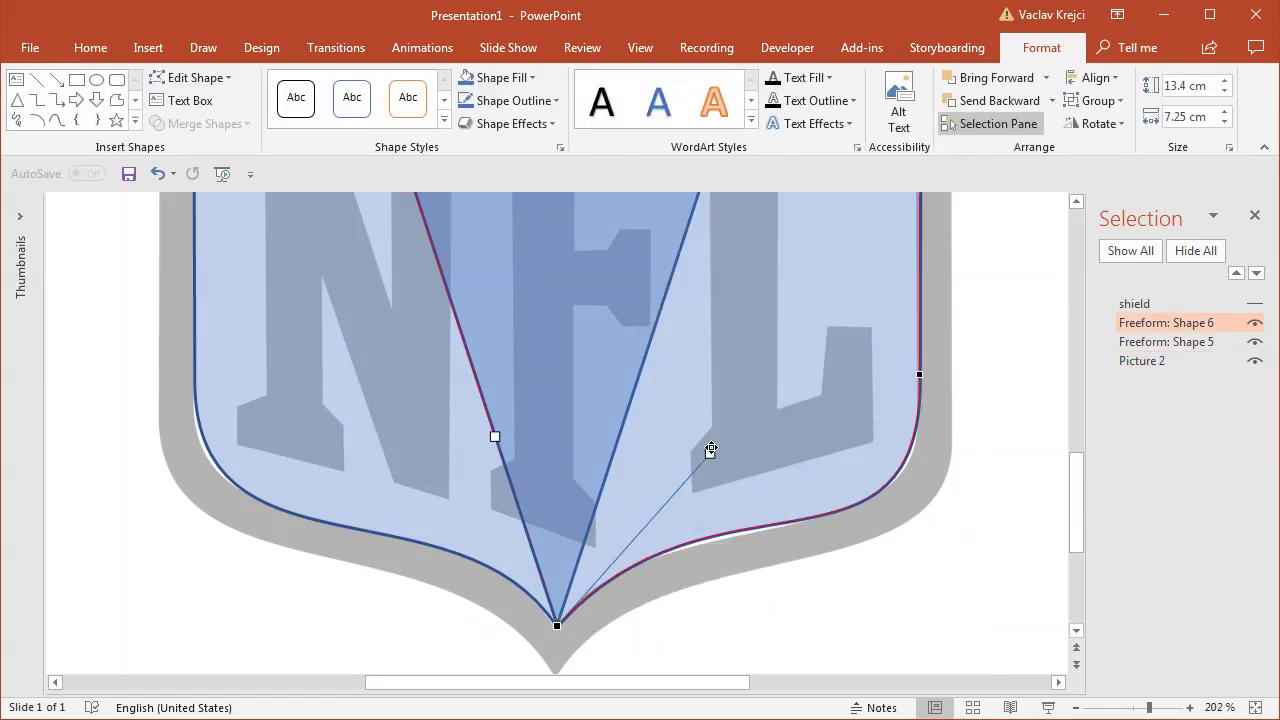
pyautogui.moveTo(710, 461); pyautogui.dragTo(714, 456)
pyautogui.click(930, 614)
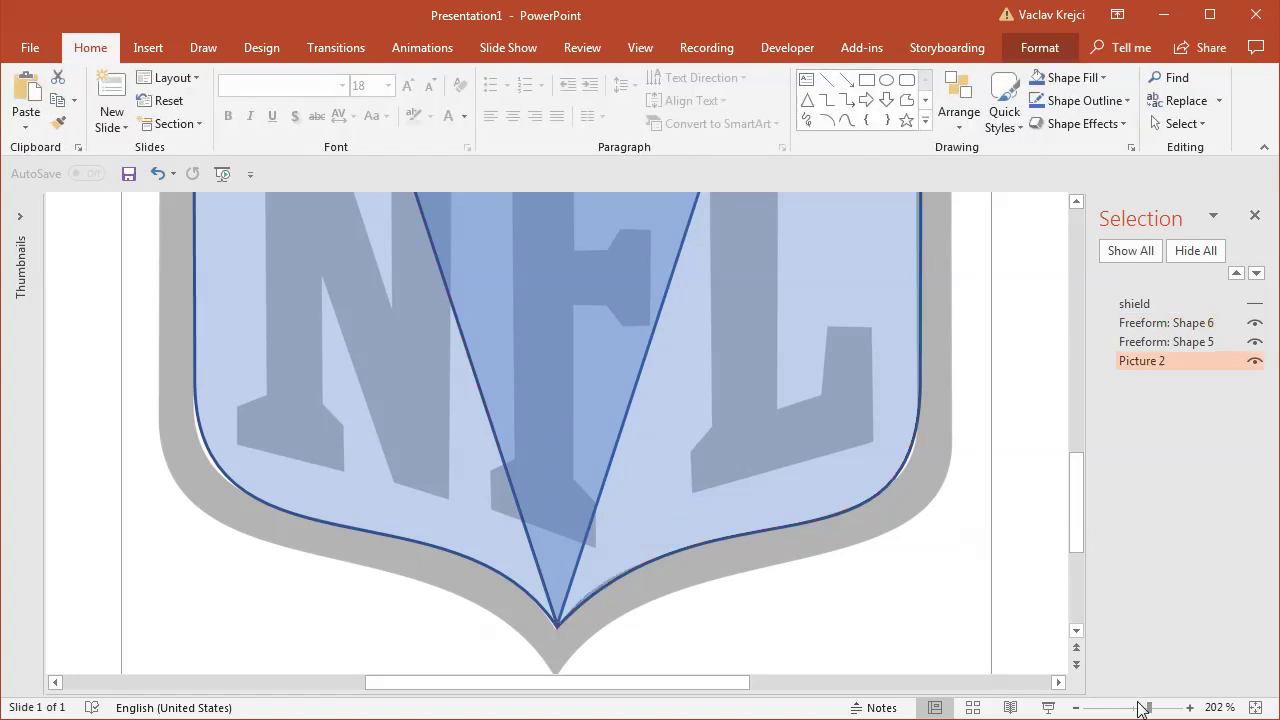
# - Select both half freeforms and merge them into one shape with Union
pyautogui.moveTo(1143, 708); pyautogui.dragTo(1134, 704)
pyautogui.click(529, 491)
pyautogui.keyDown('shift'); pyautogui.click(424, 480); pyautogui.keyUp('shift')
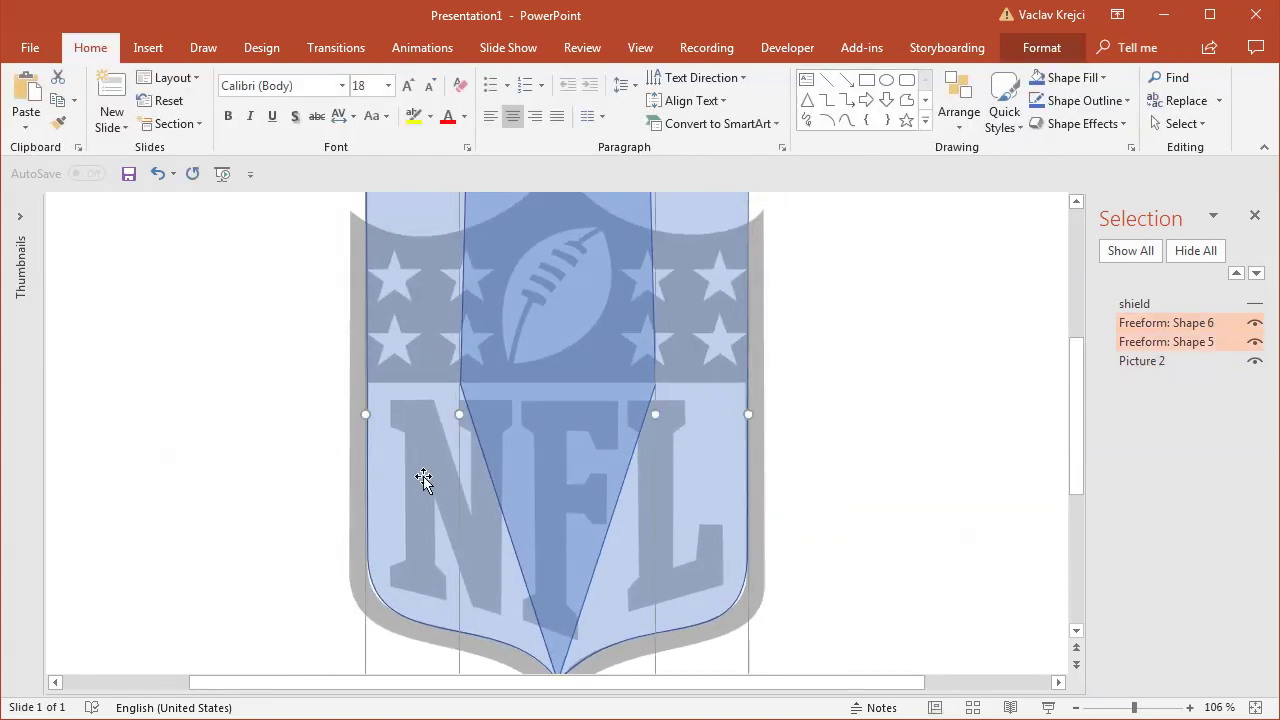
pyautogui.click(1042, 48)
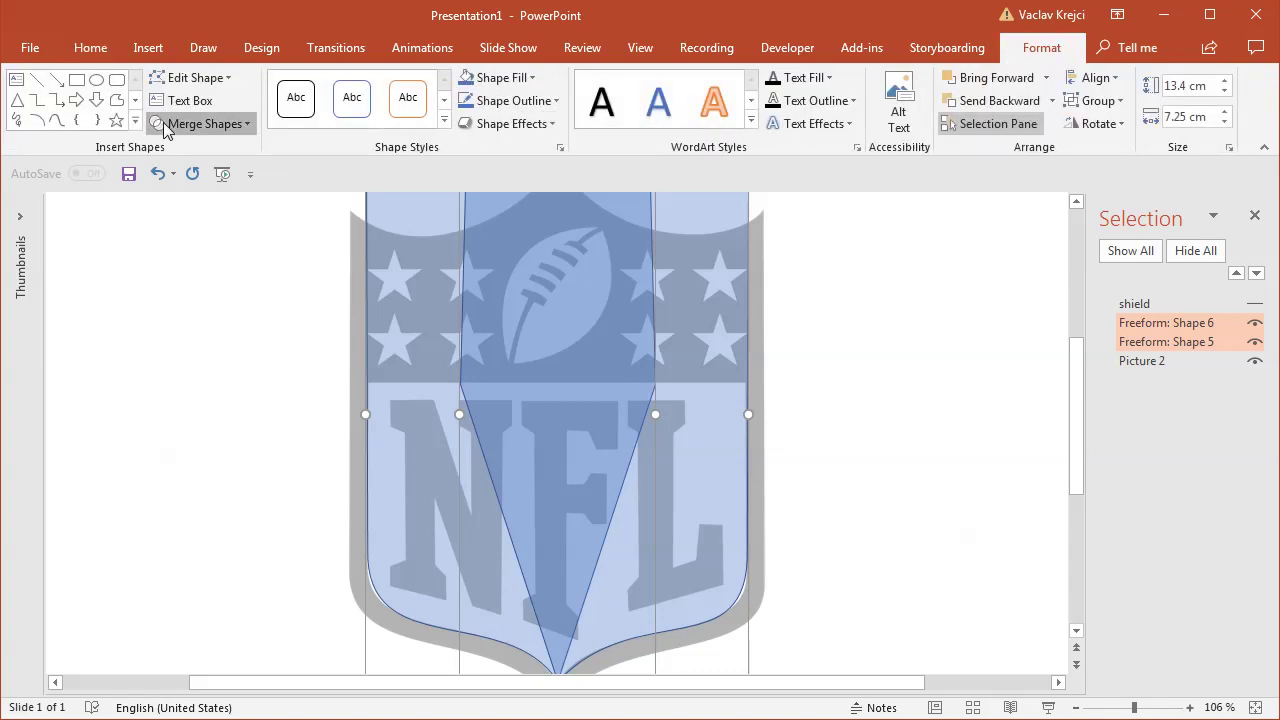
pyautogui.click(165, 124)
pyautogui.click(197, 165)
# - Draw a rectangle covering the star and football area down to the NFL panel's upper edge and subtract it from the merged shape
pyautogui.moveTo(1074, 405); pyautogui.dragTo(1074, 310)
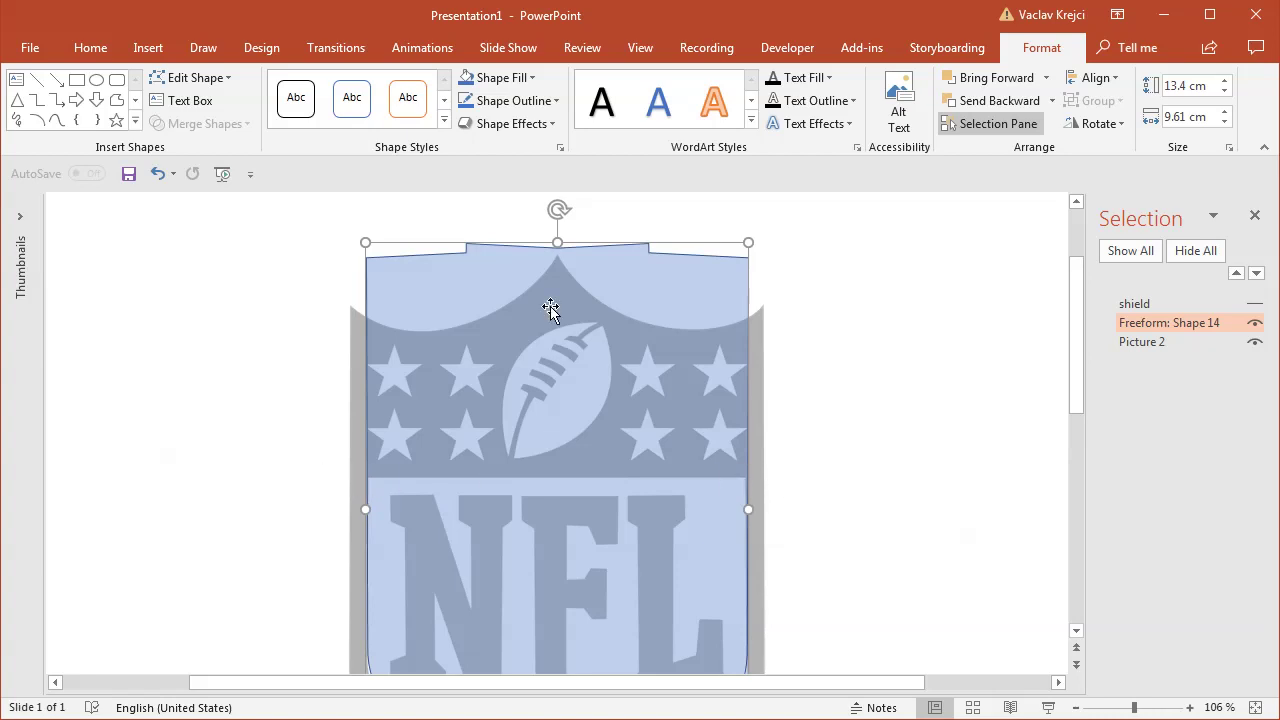
pyautogui.click(77, 80)
pyautogui.moveTo(306, 211); pyautogui.dragTo(806, 477)
pyautogui.keyDown('shift'); pyautogui.click(745, 266); pyautogui.keyUp('shift')
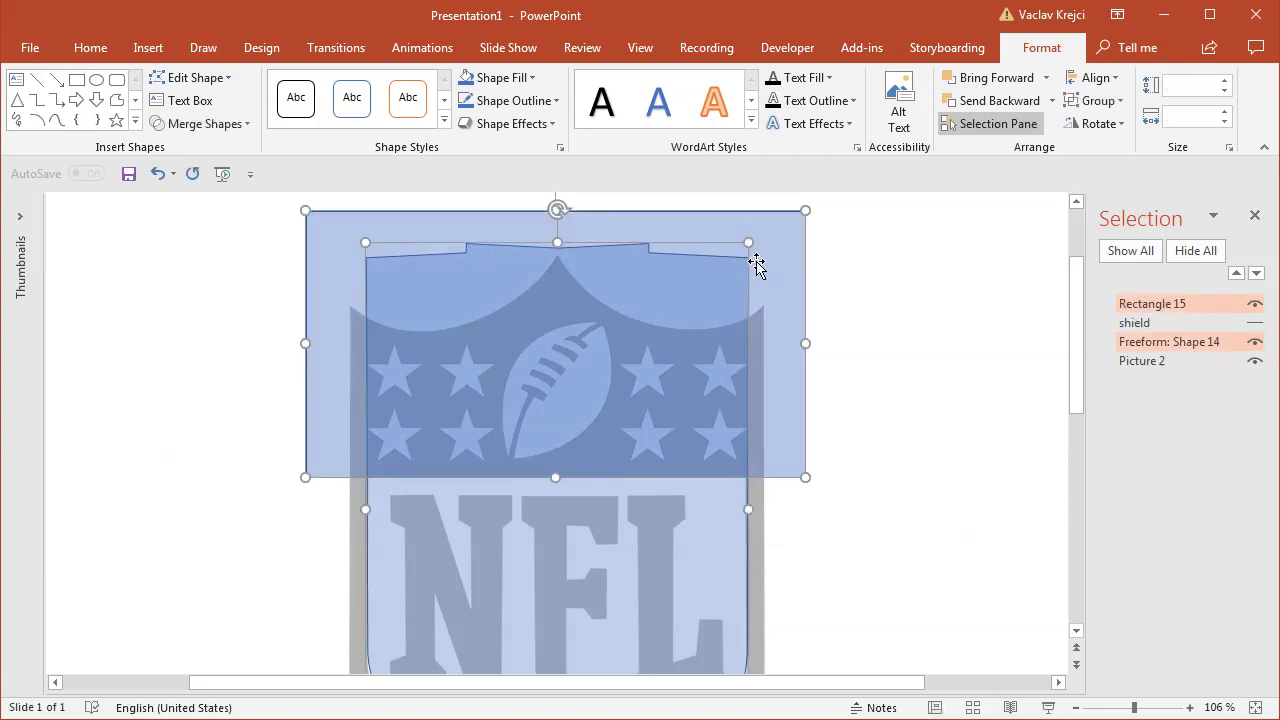
pyautogui.click(198, 123)
pyautogui.click(207, 245)
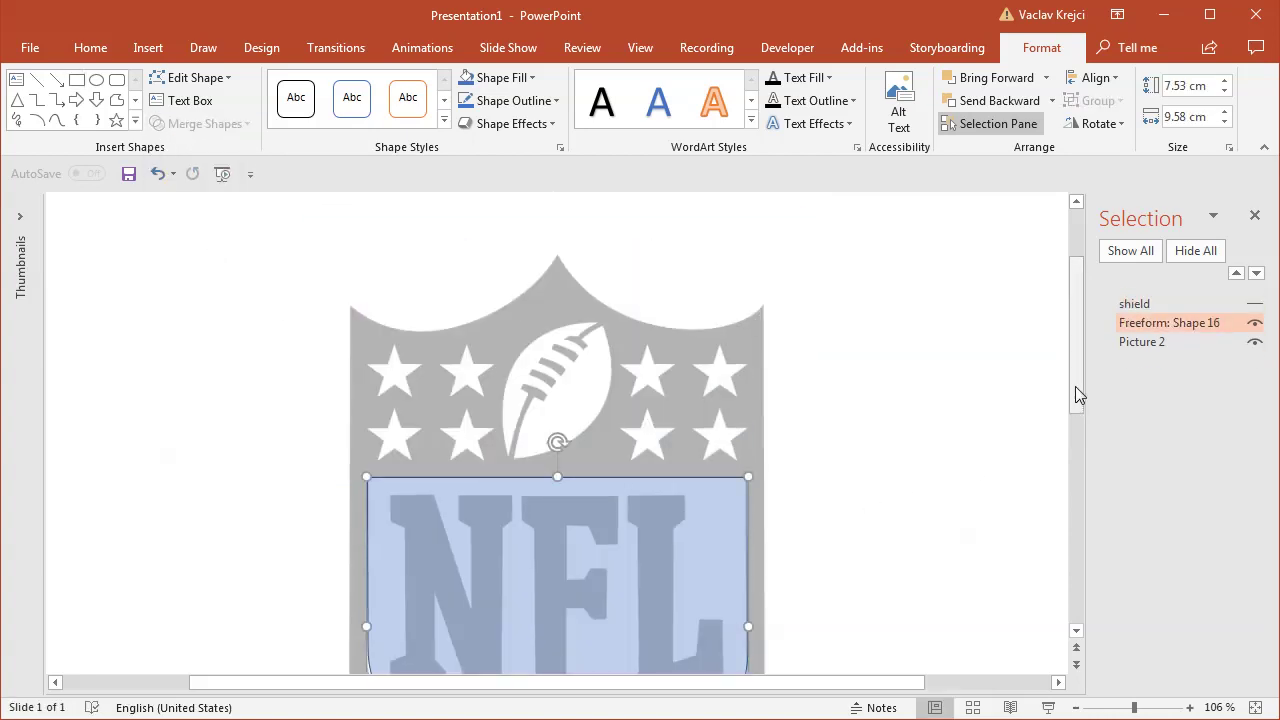
# - Rename the trimmed inner panel shape to "shield inside" and hide it
pyautogui.moveTo(1074, 394); pyautogui.dragTo(1044, 466)
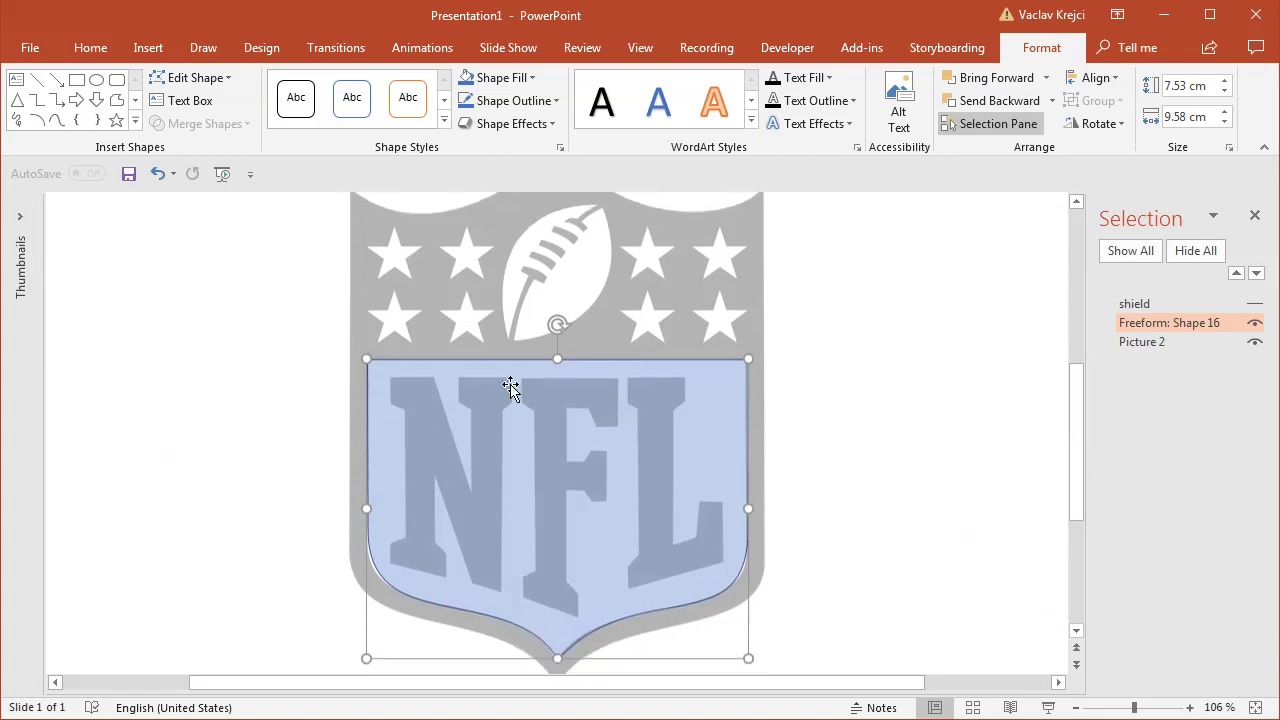
pyautogui.scroll(-1, 509, 386)
pyautogui.moveTo(1084, 360); pyautogui.dragTo(1026, 360)
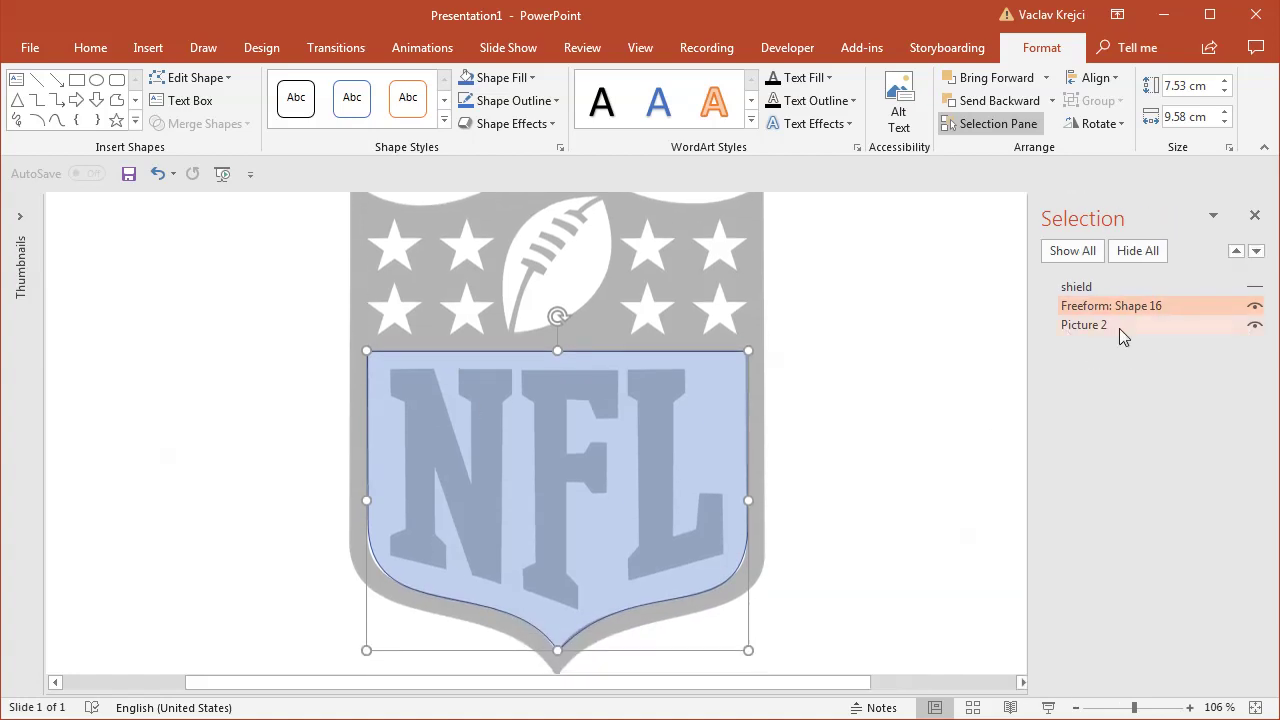
pyautogui.doubleClick(1114, 307)
pyautogui.write('shie')
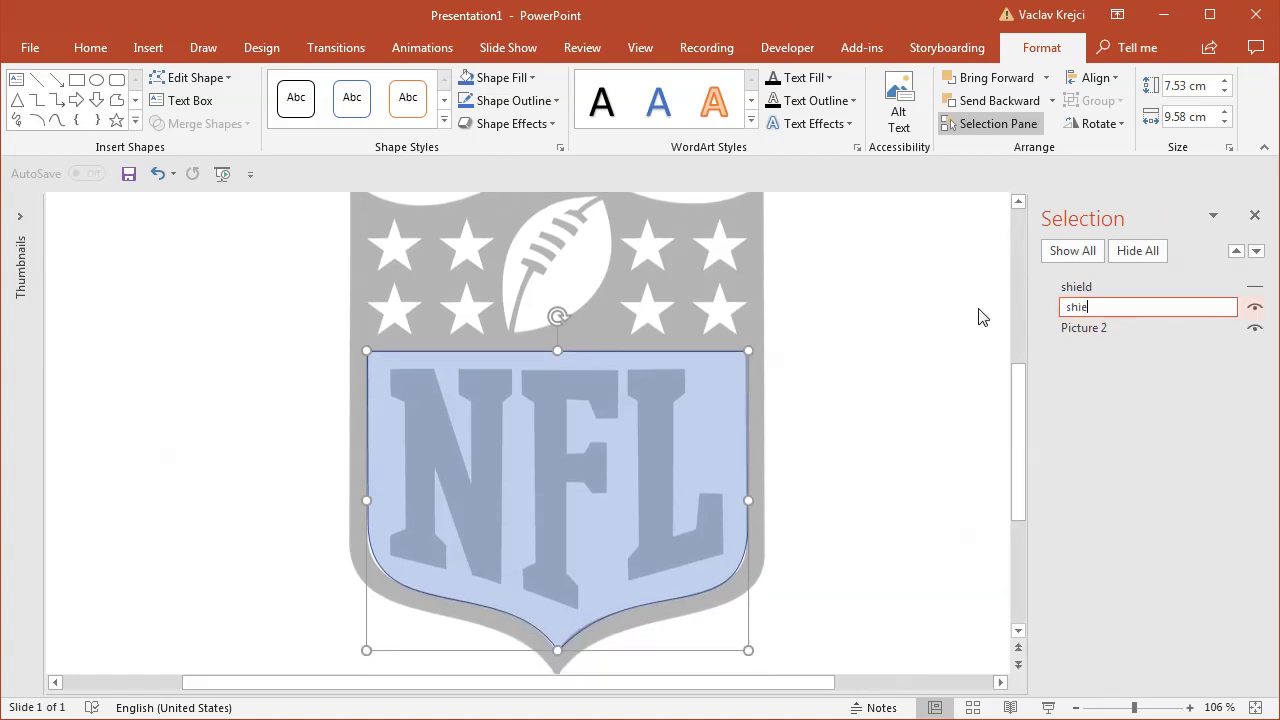
pyautogui.write('ld inside')
pyautogui.press('Return')
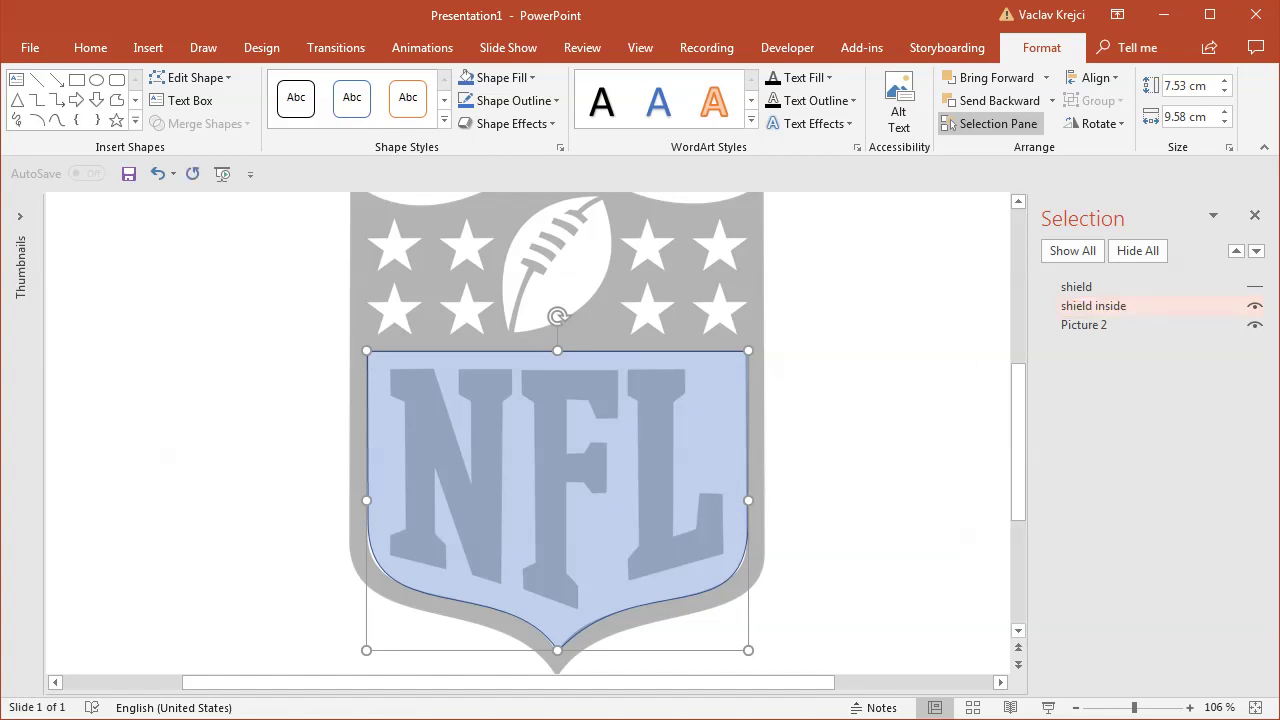
pyautogui.click(1254, 307)
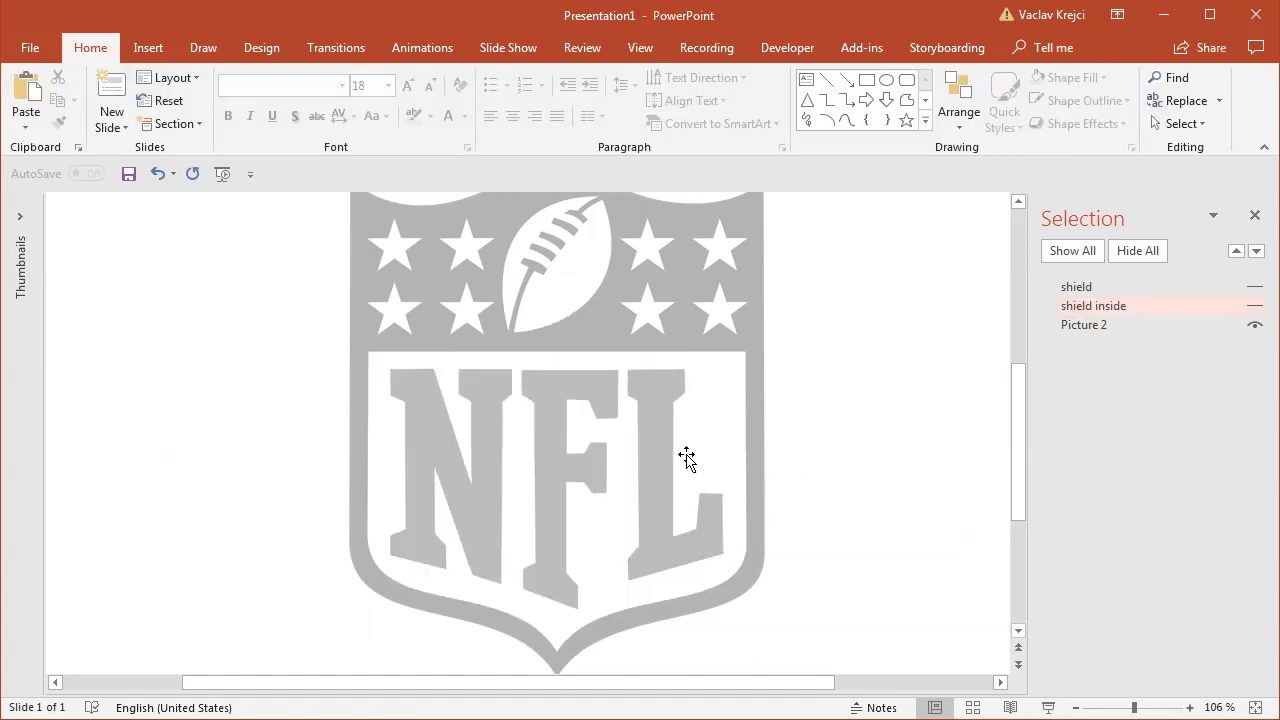
# - Trace the letter N of the reference picture with a closed straight-edged freeform, about 5.42 cm high and 3.04 cm wide
pyautogui.click(1143, 712)
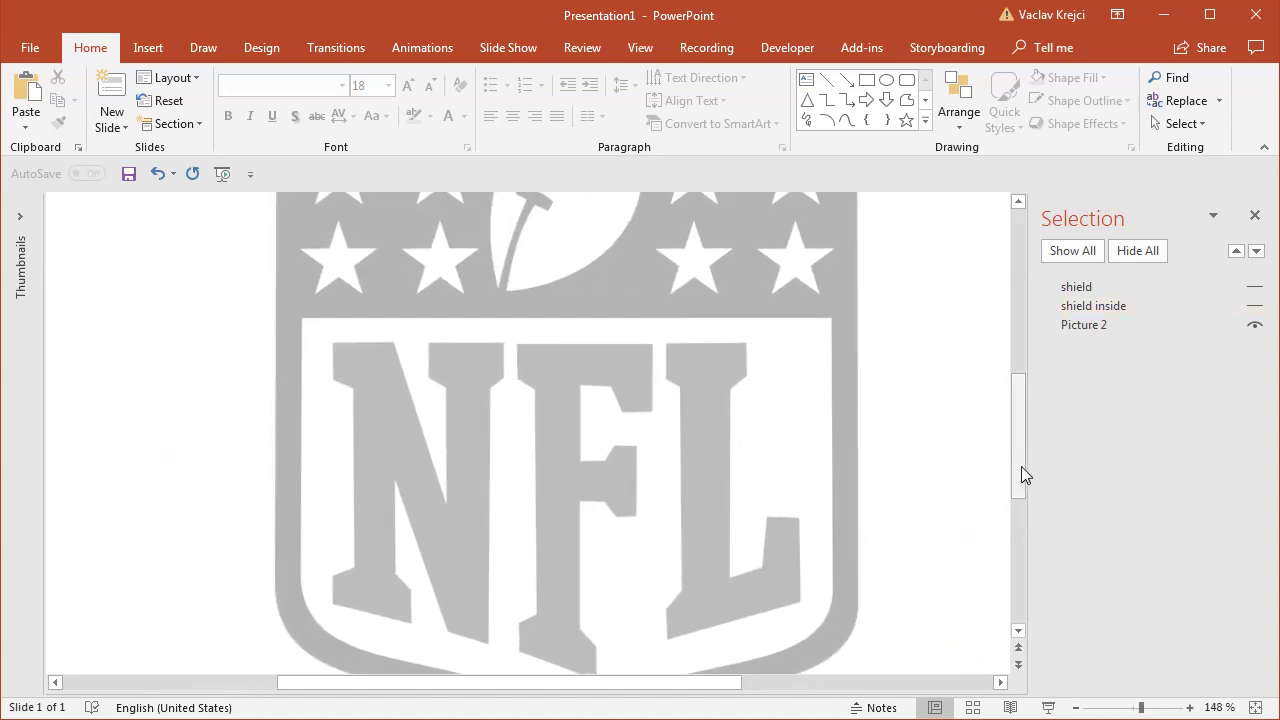
pyautogui.moveTo(1021, 468); pyautogui.dragTo(1016, 497)
pyautogui.click(1189, 707)
pyautogui.click(1189, 707)
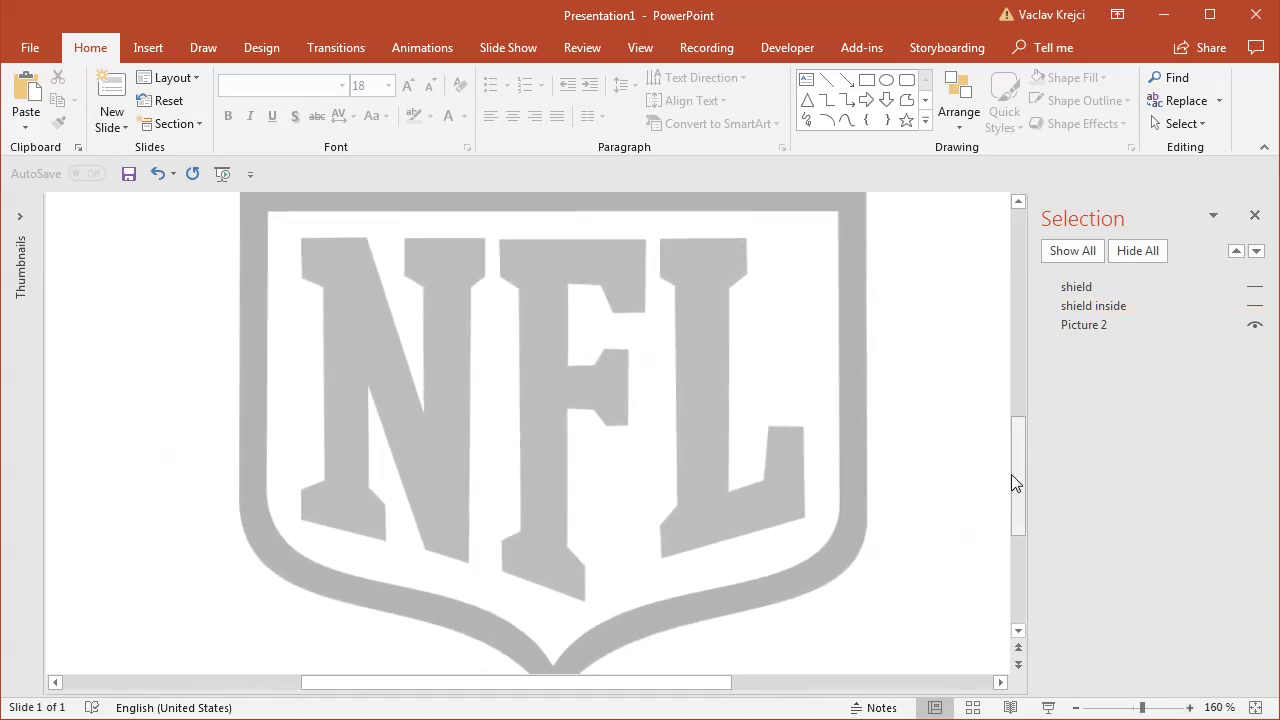
pyautogui.click(1190, 707)
pyautogui.click(1190, 707)
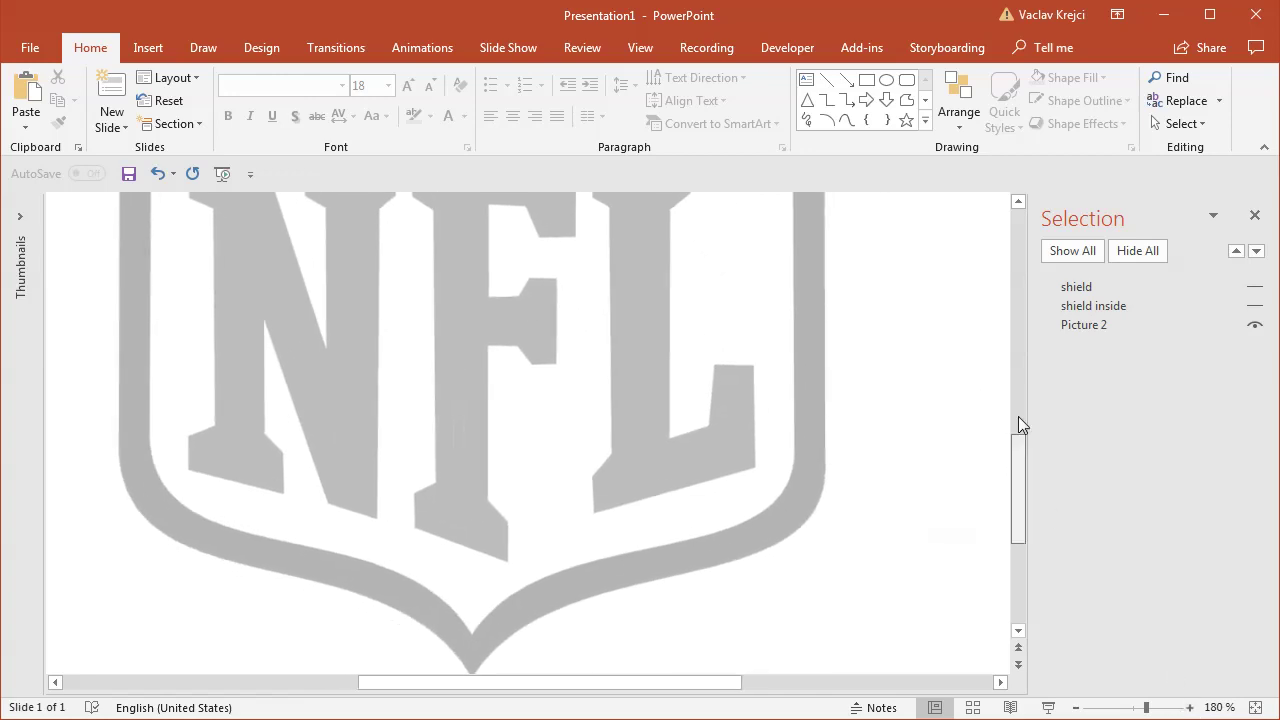
pyautogui.click(1018, 416)
pyautogui.moveTo(1018, 418); pyautogui.dragTo(1018, 438)
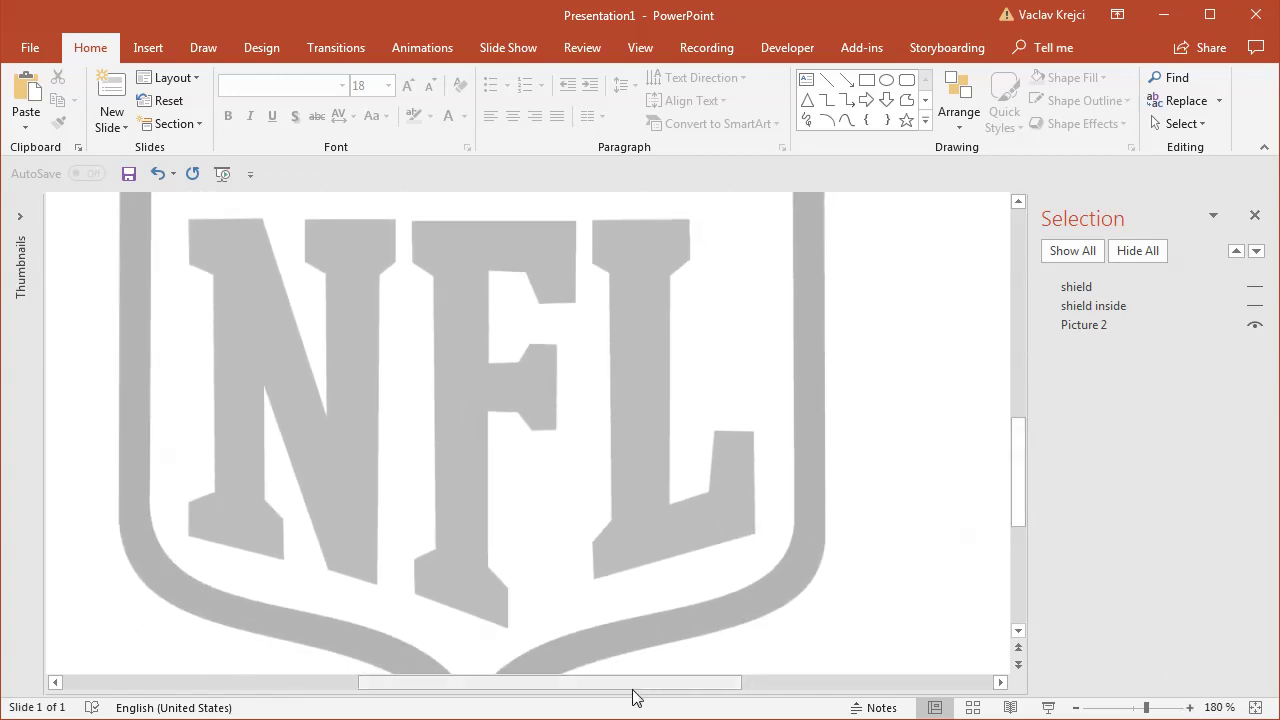
pyautogui.moveTo(633, 689); pyautogui.dragTo(609, 691)
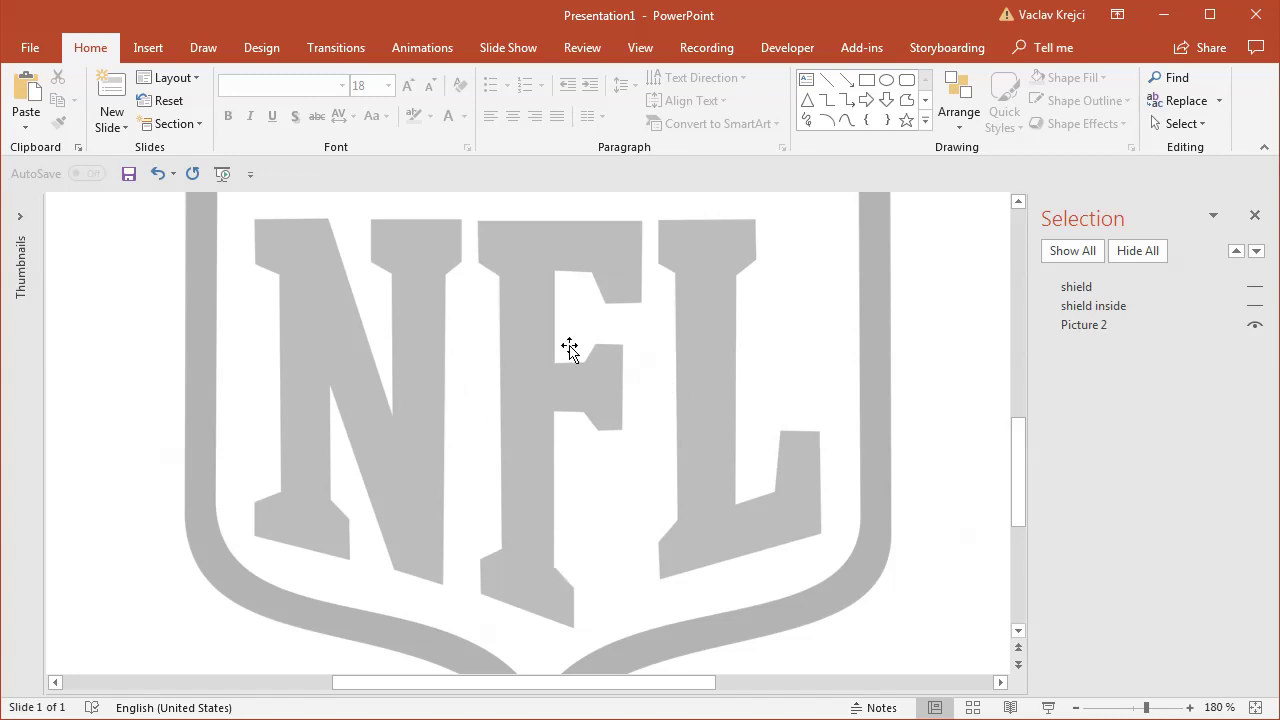
pyautogui.click(148, 48)
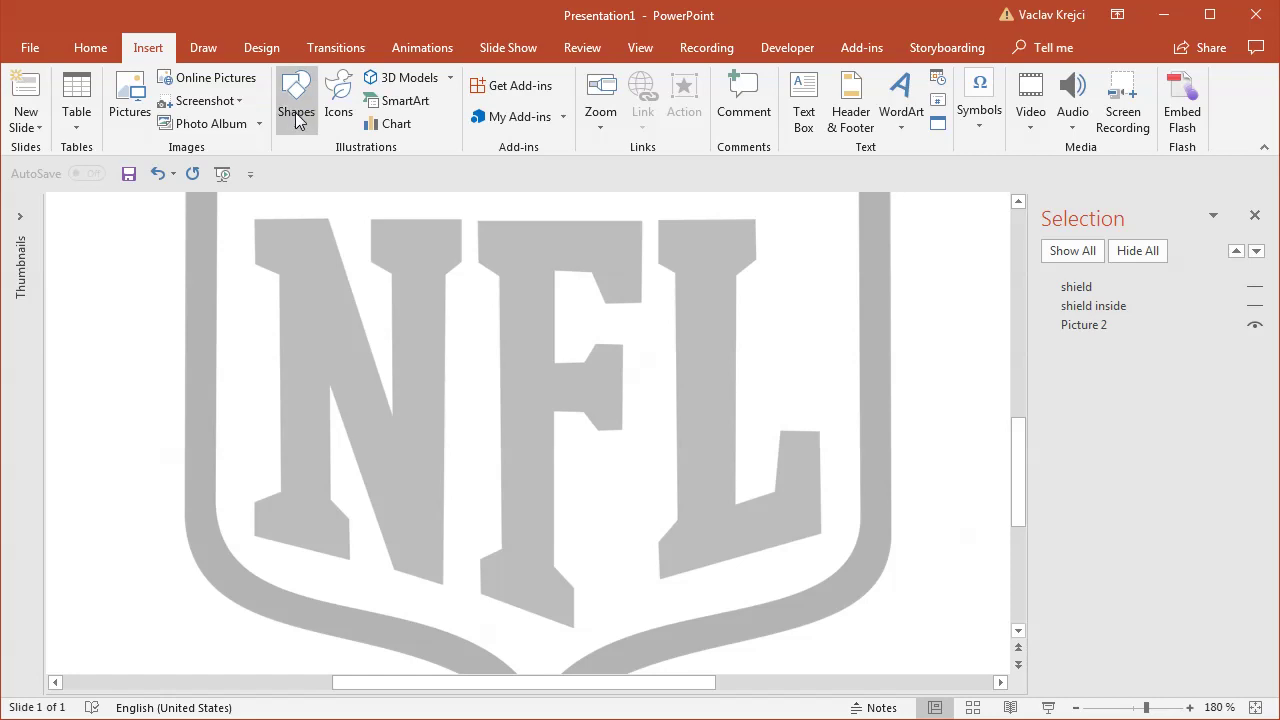
pyautogui.click(296, 112)
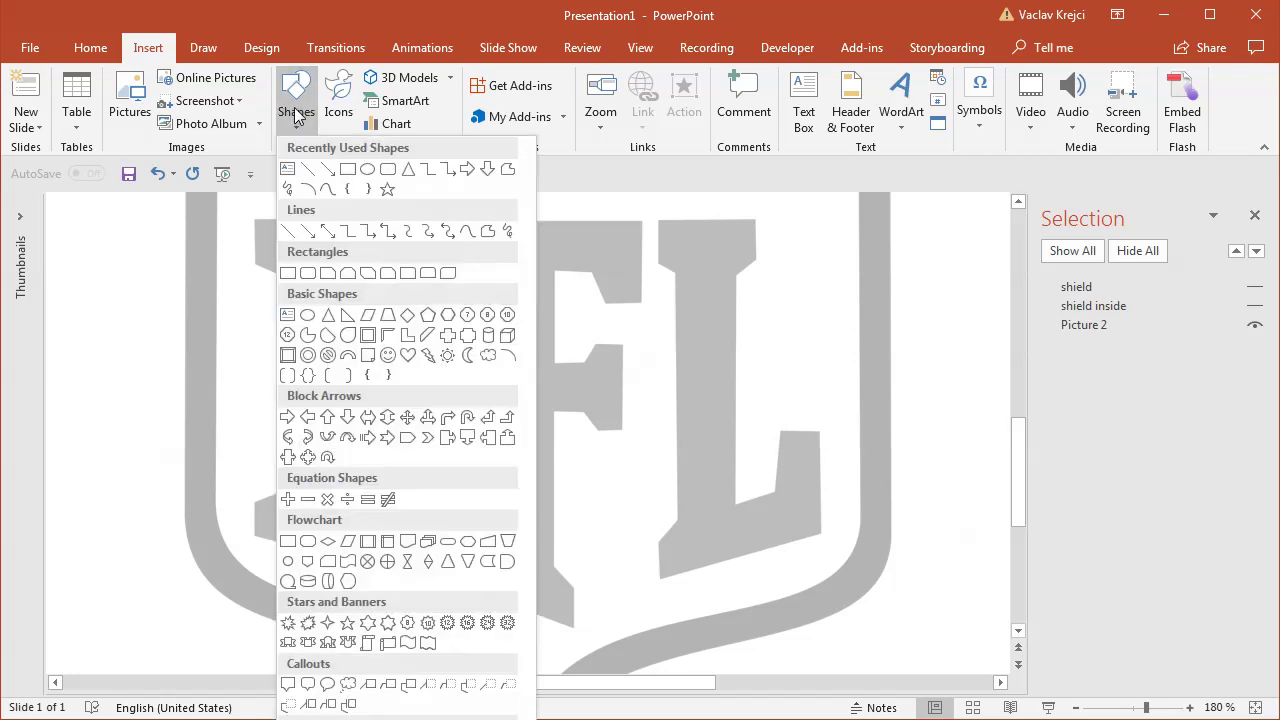
pyautogui.click(509, 172)
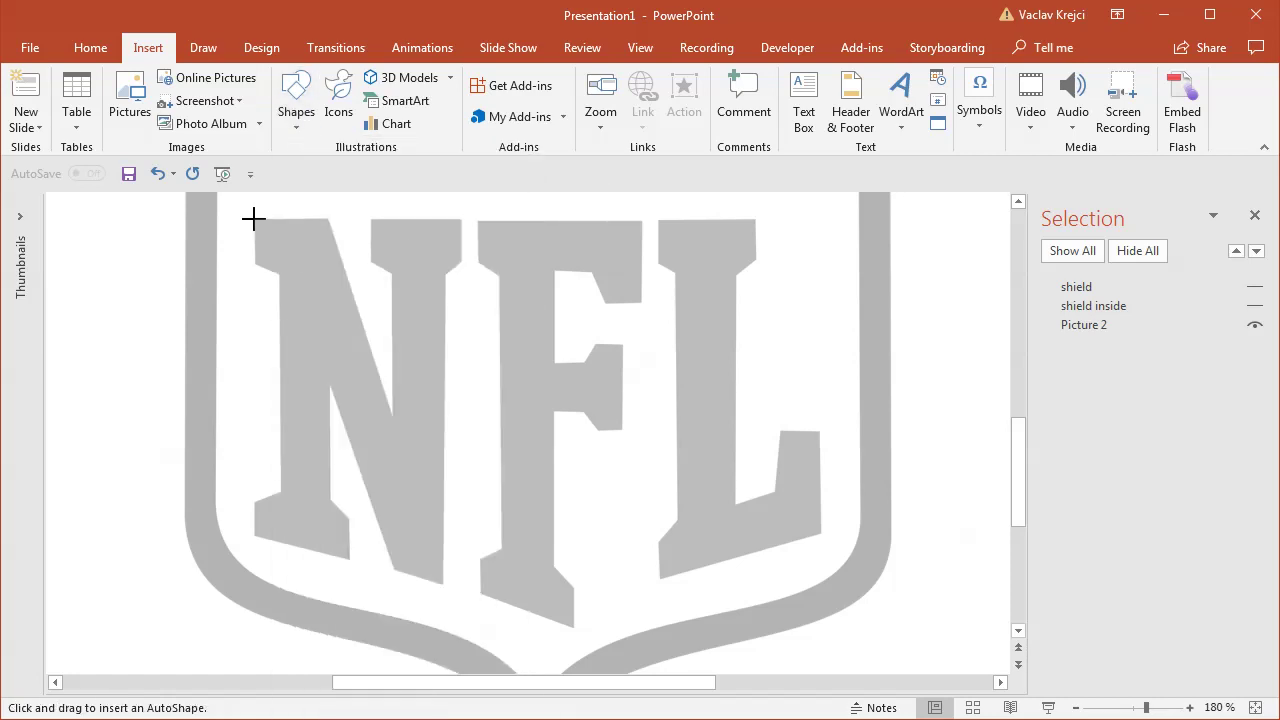
pyautogui.click(254, 218)
pyautogui.click(329, 218)
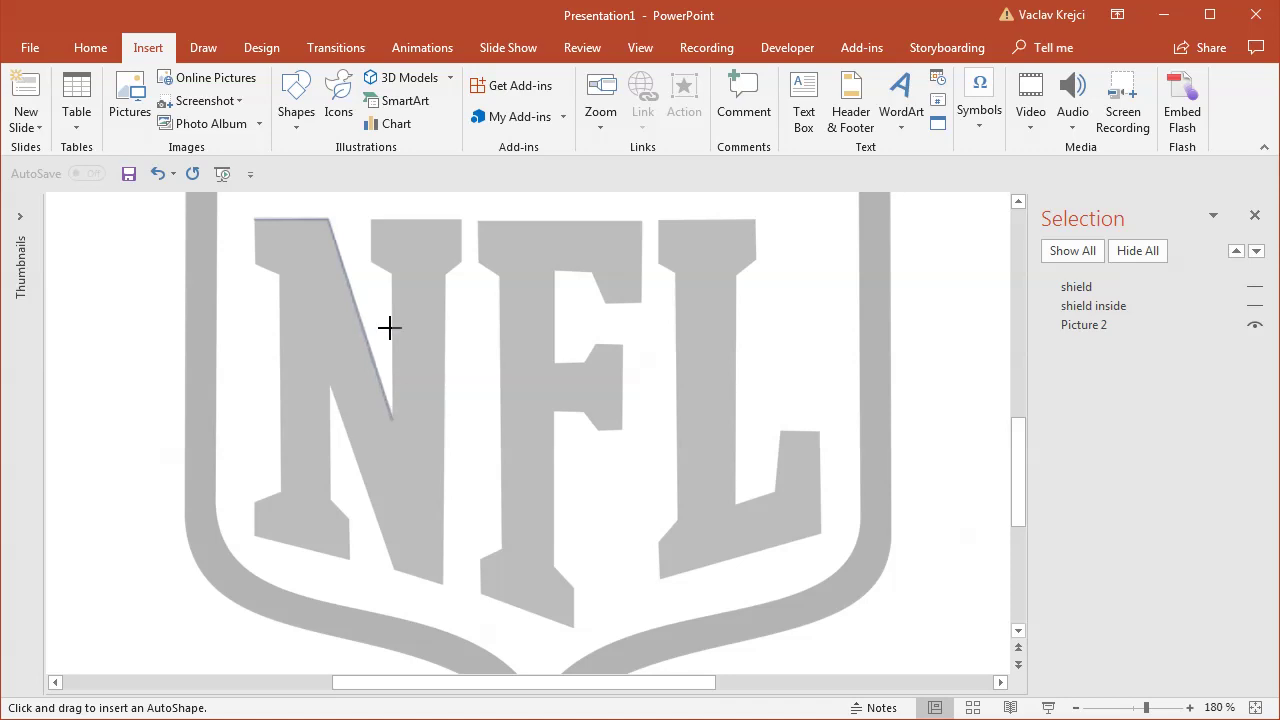
pyautogui.click(371, 217)
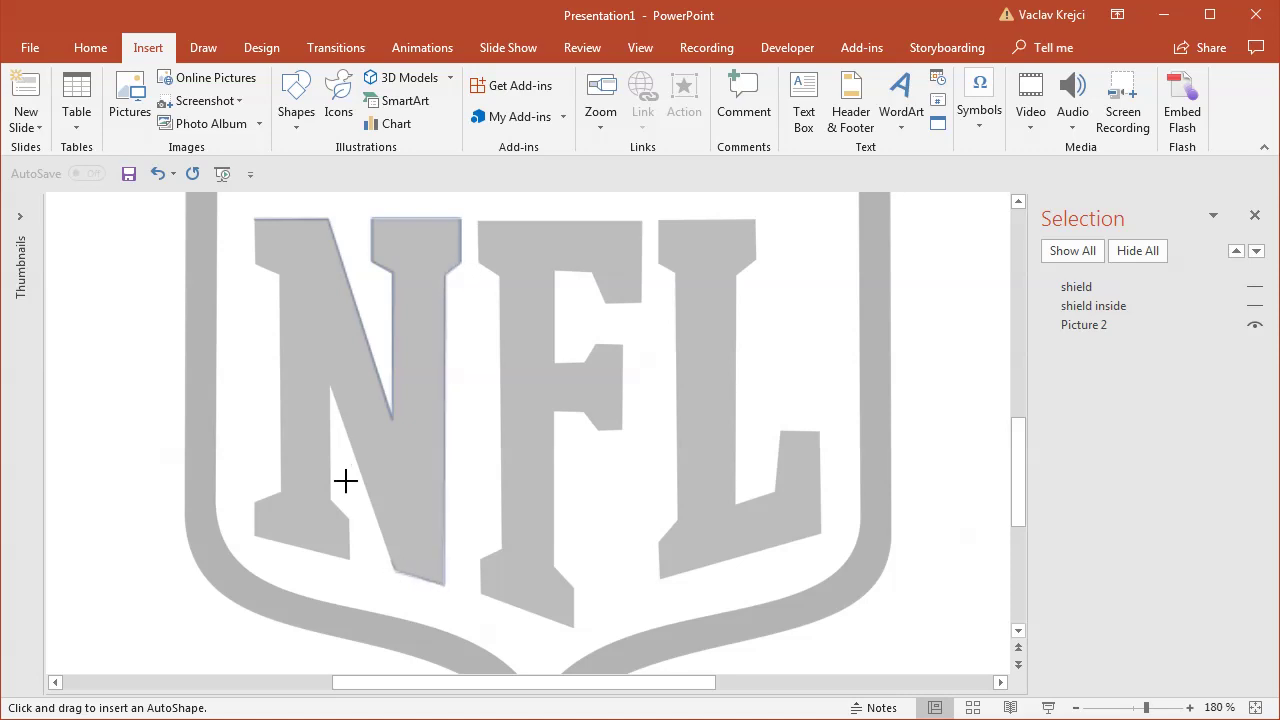
pyautogui.click(330, 386)
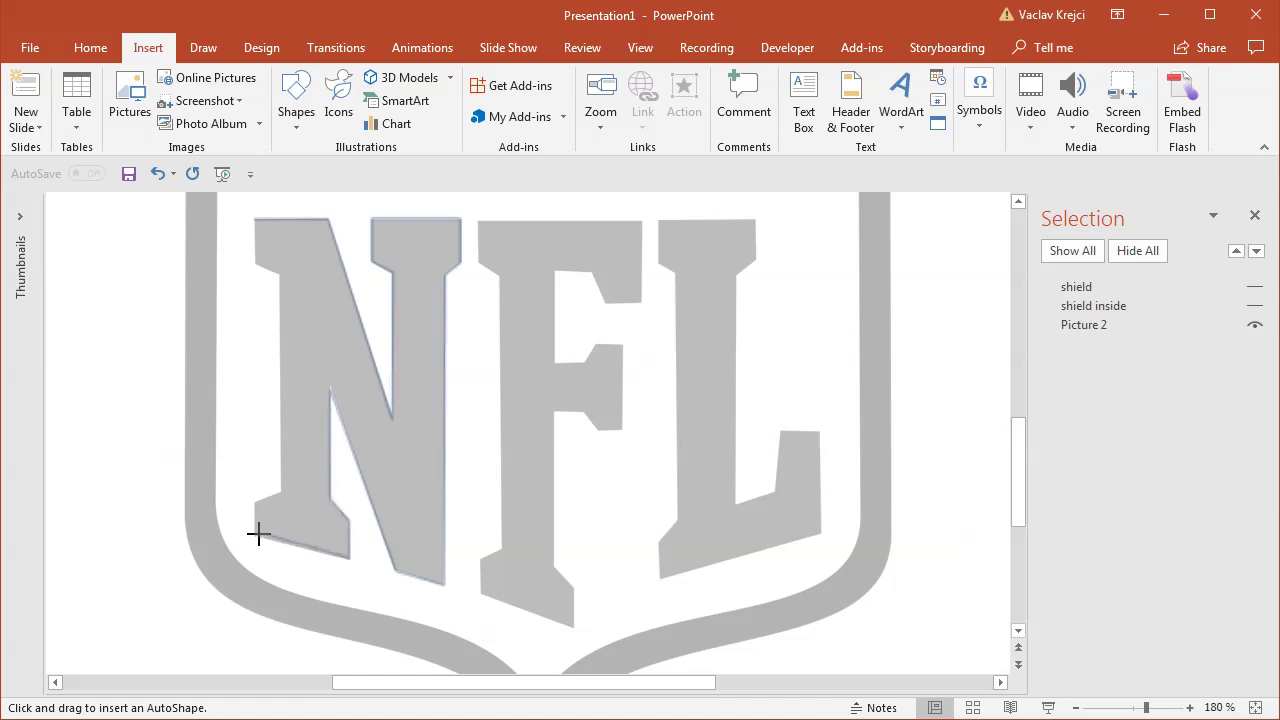
pyautogui.click(278, 489)
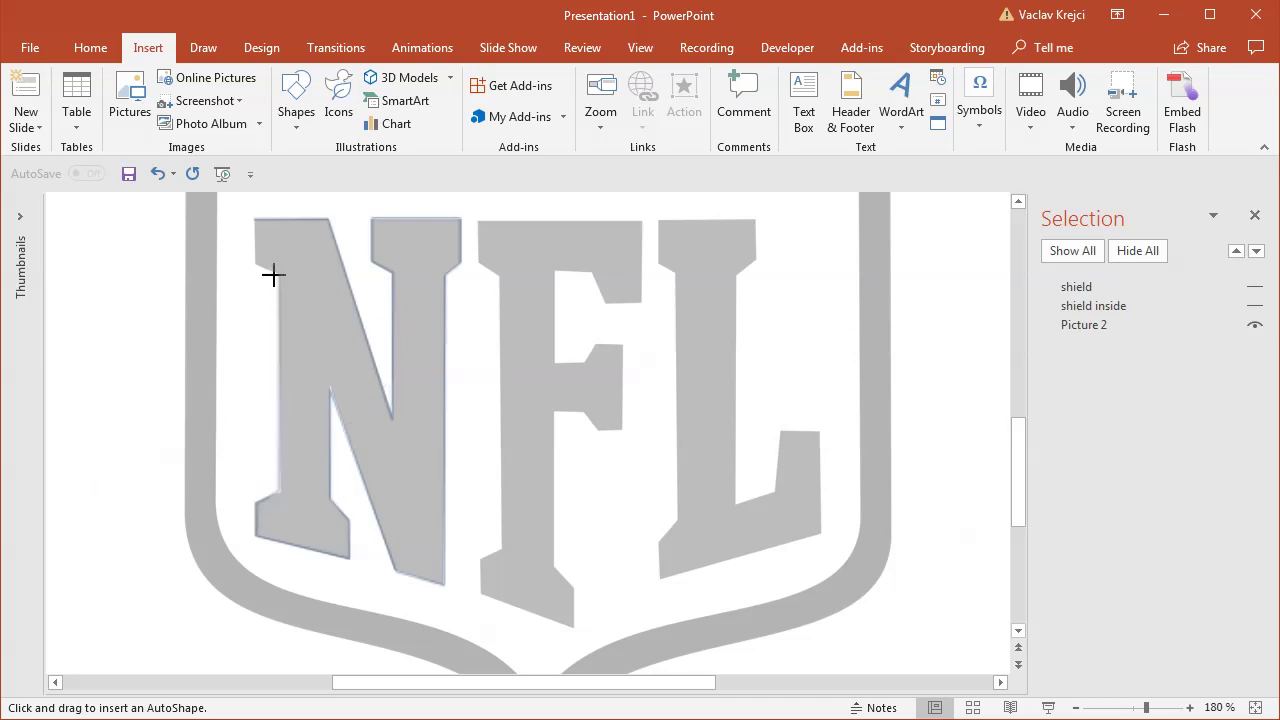
pyautogui.click(256, 221)
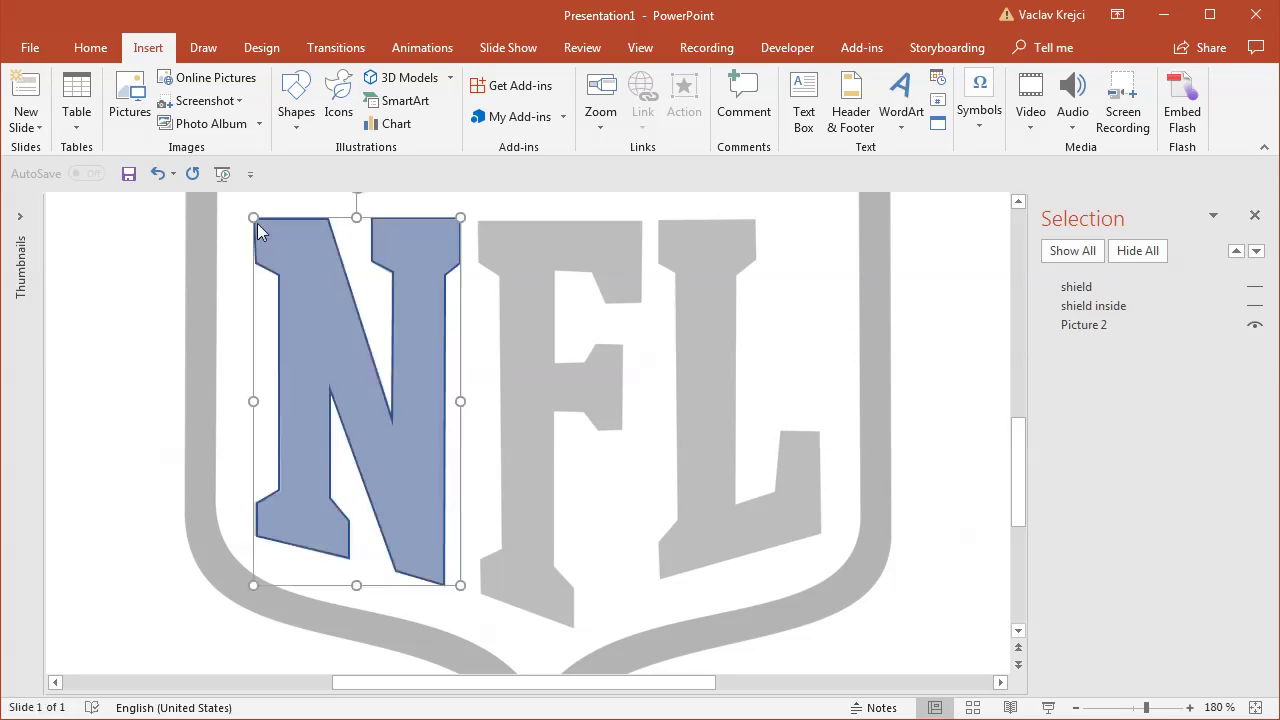
# - Trace the letter F of the reference picture with a closed straight-edged freeform, about 6 cm high and 2.39 cm wide
pyautogui.click(148, 47)
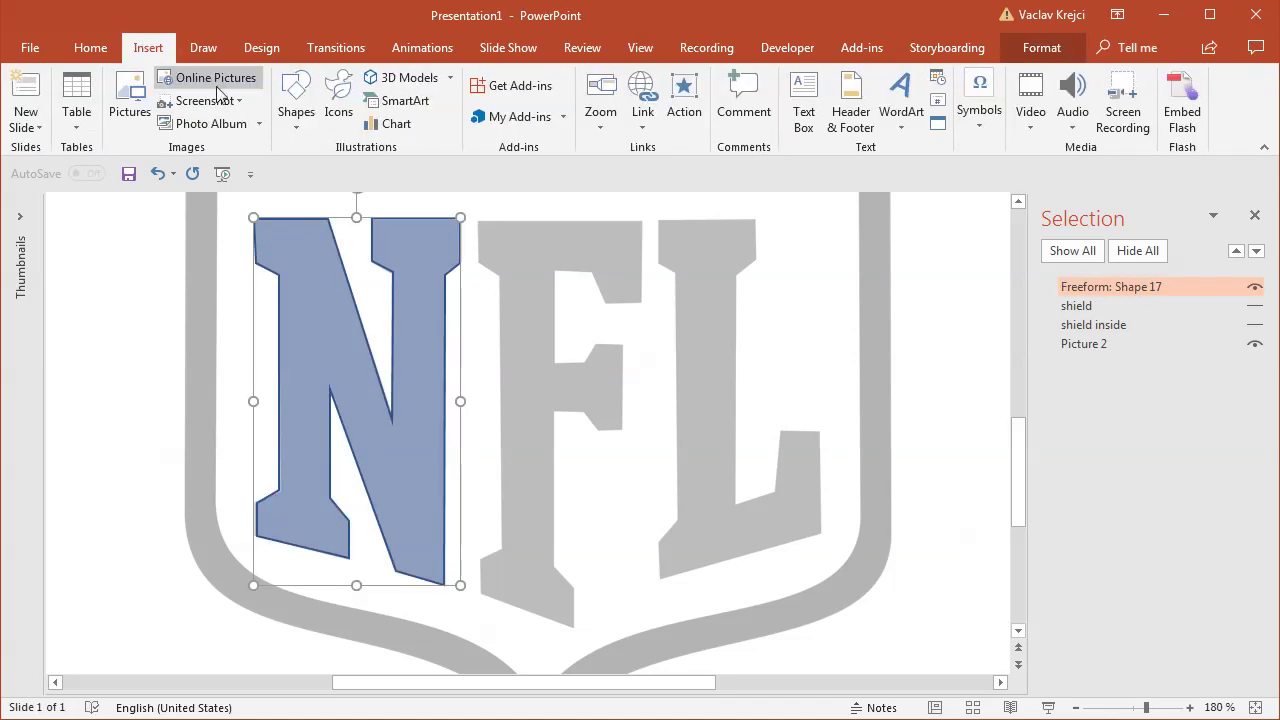
pyautogui.click(297, 112)
pyautogui.click(511, 173)
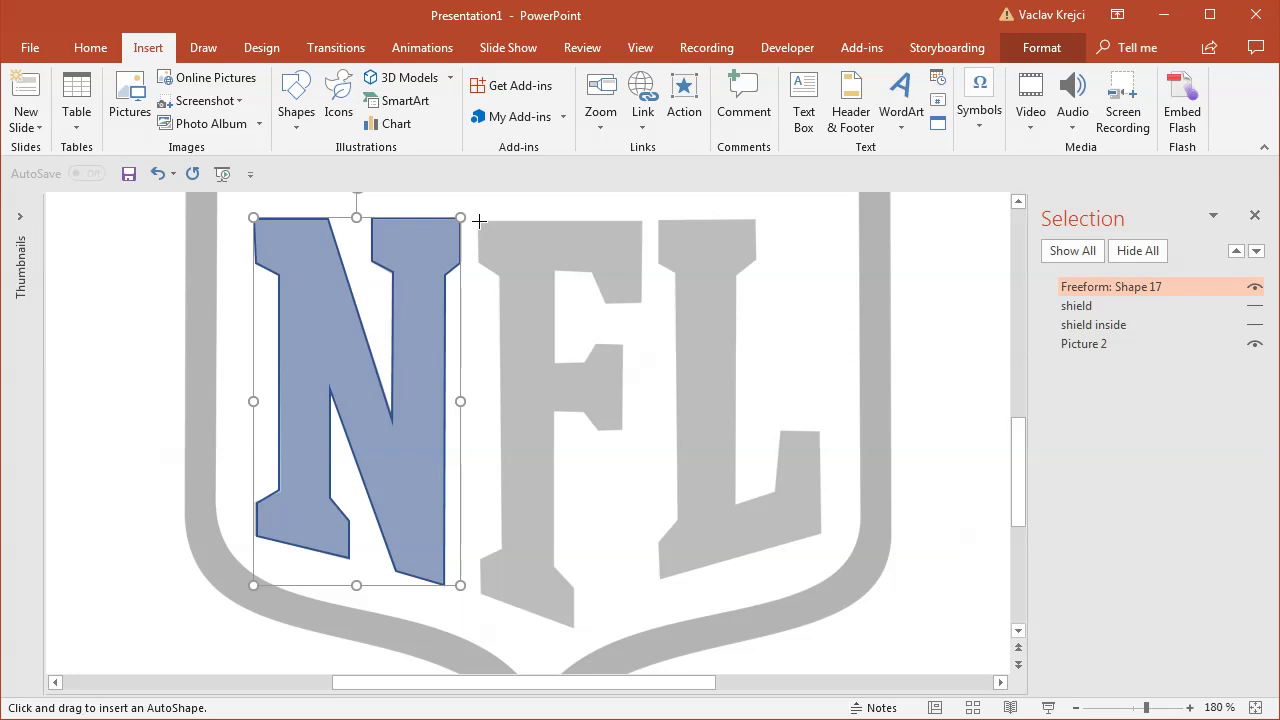
pyautogui.click(479, 221)
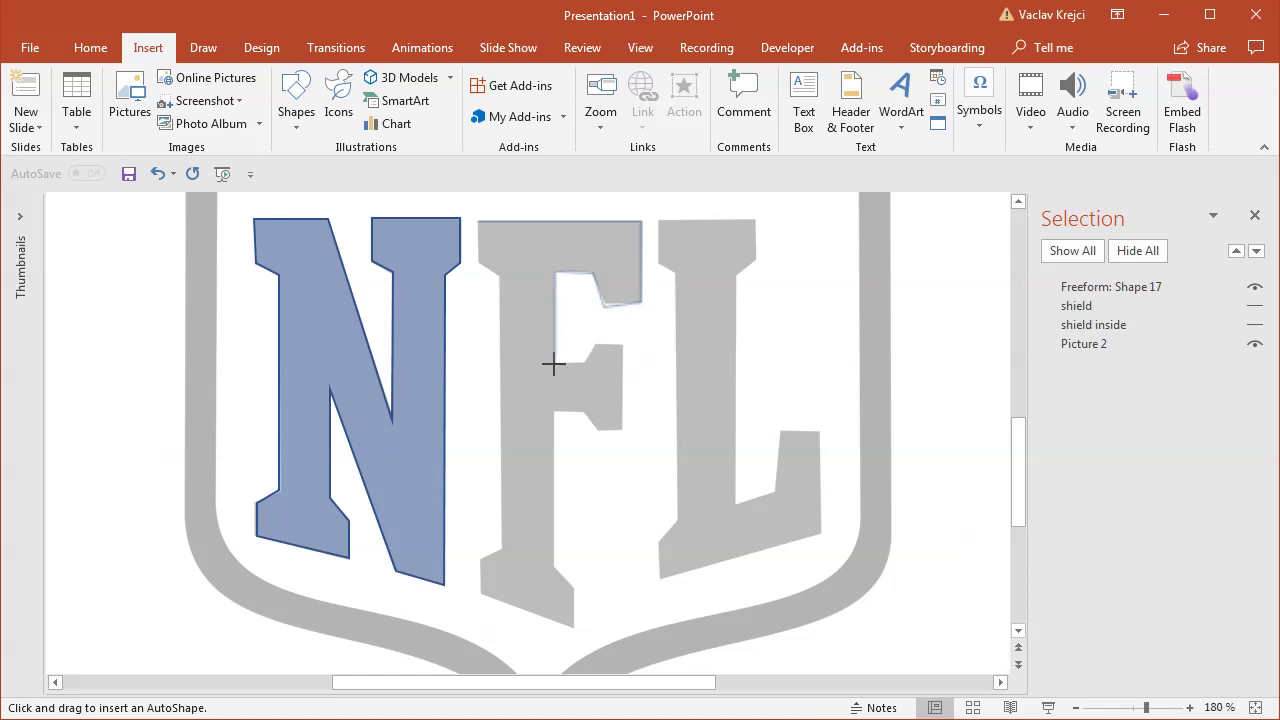
pyautogui.click(622, 345)
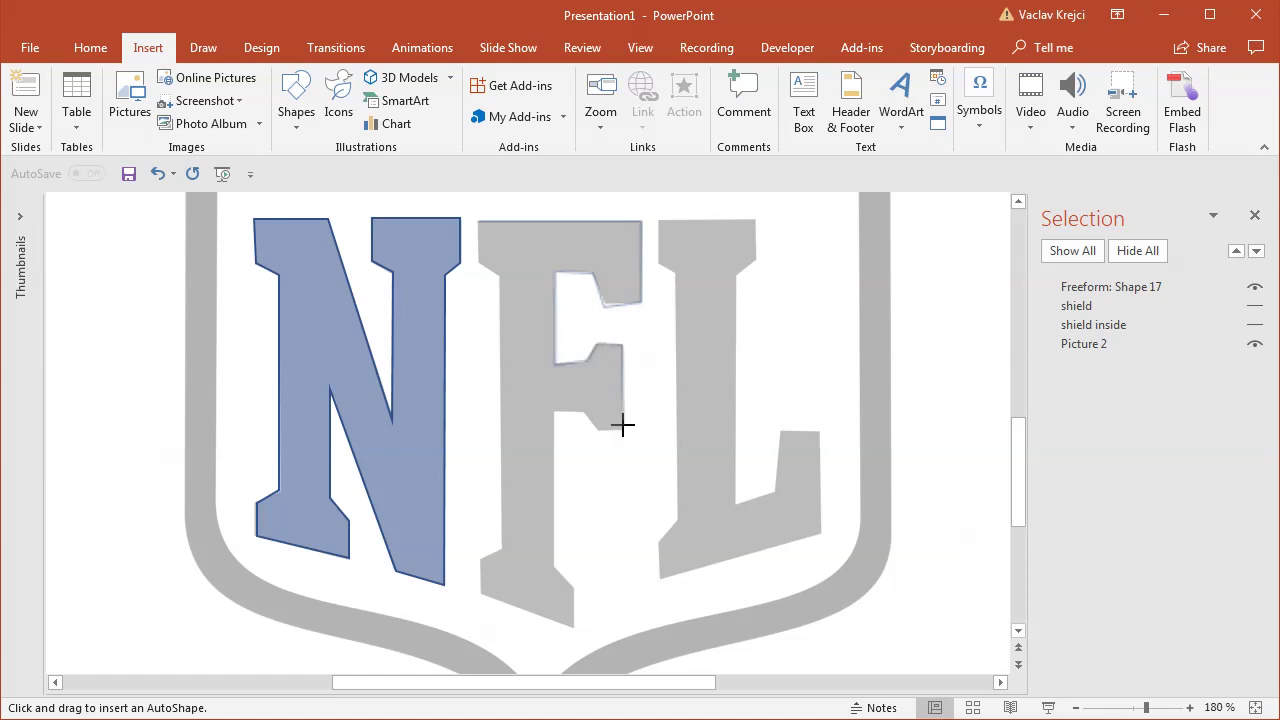
pyautogui.click(553, 411)
pyautogui.click(665, 557)
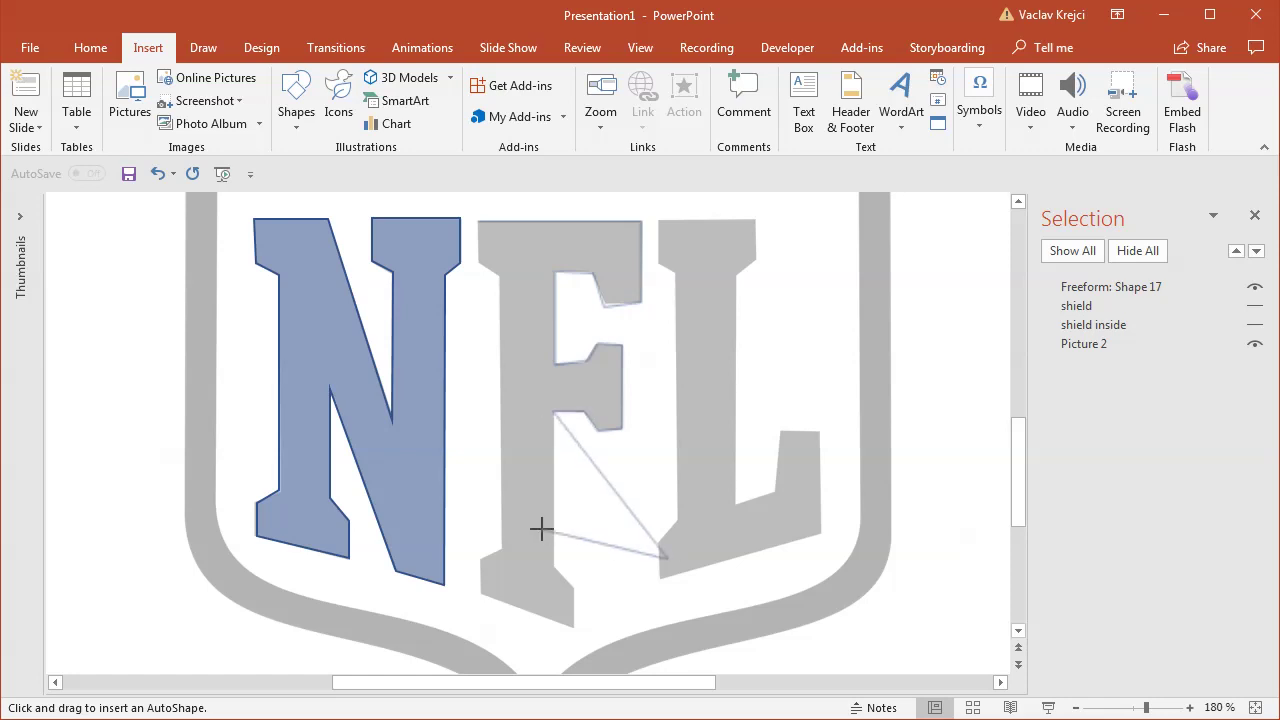
pyautogui.press('BackSpace')
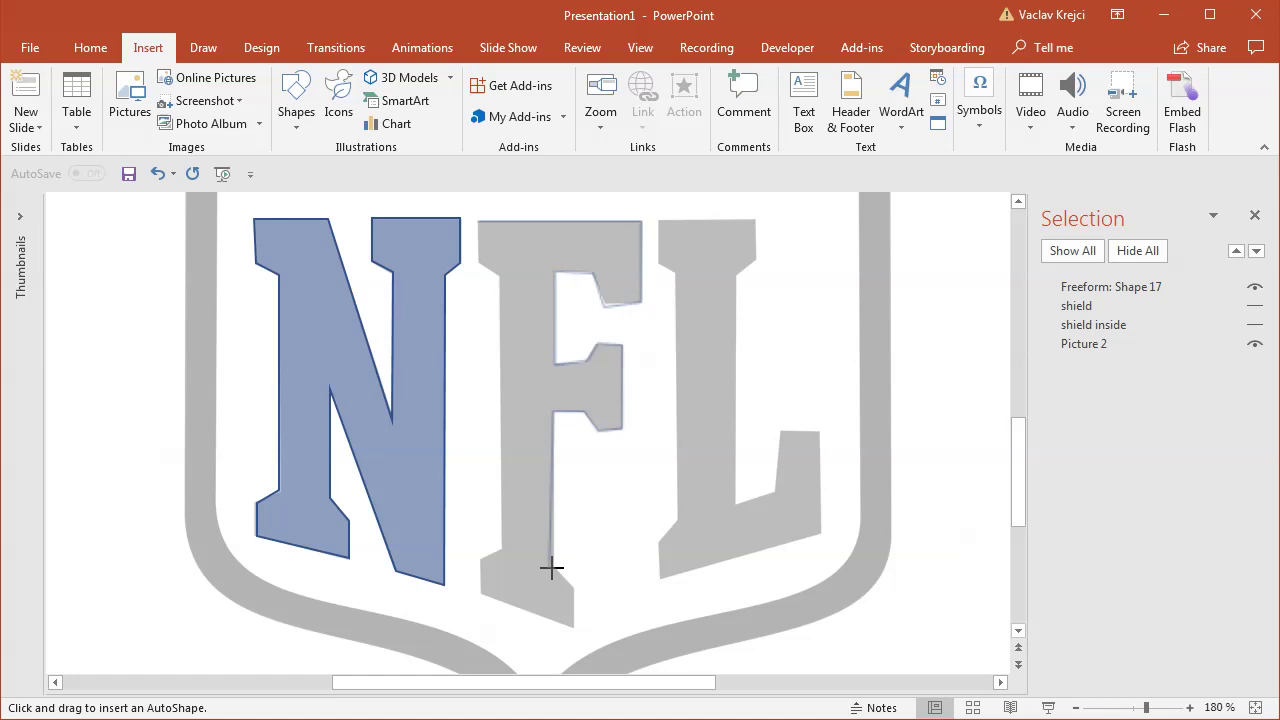
pyautogui.click(572, 627)
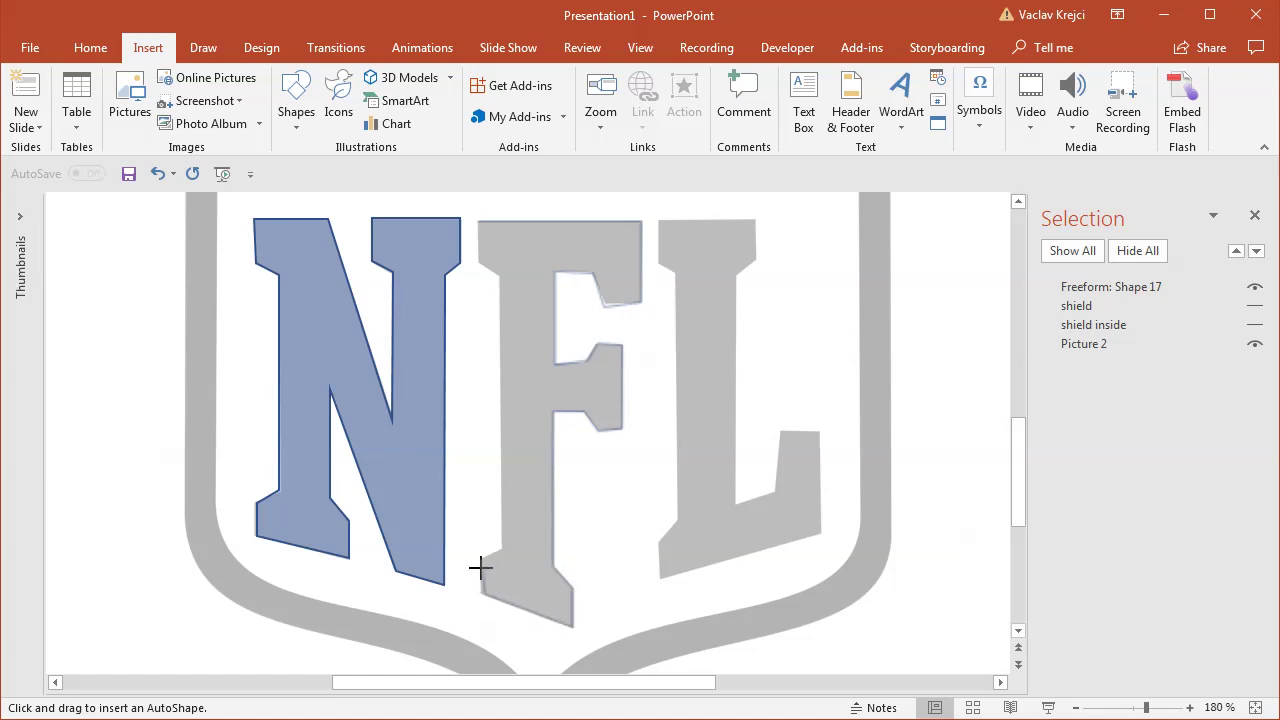
pyautogui.click(500, 544)
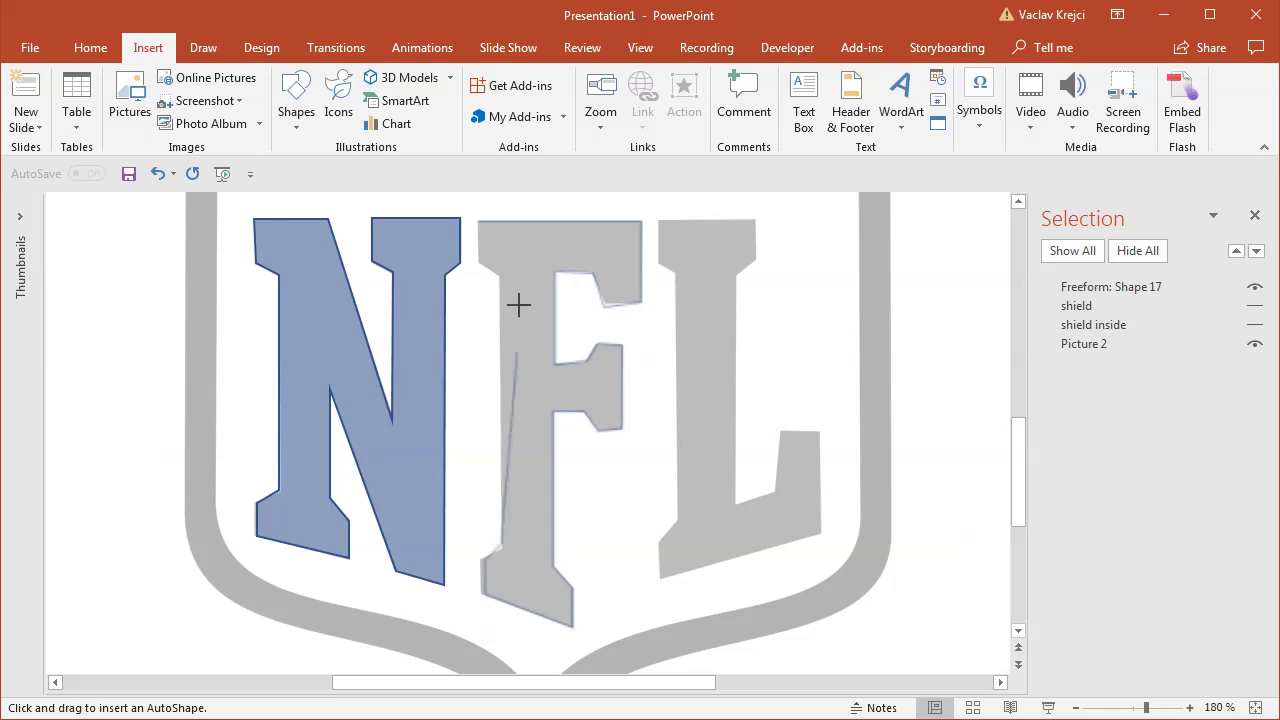
pyautogui.click(478, 221)
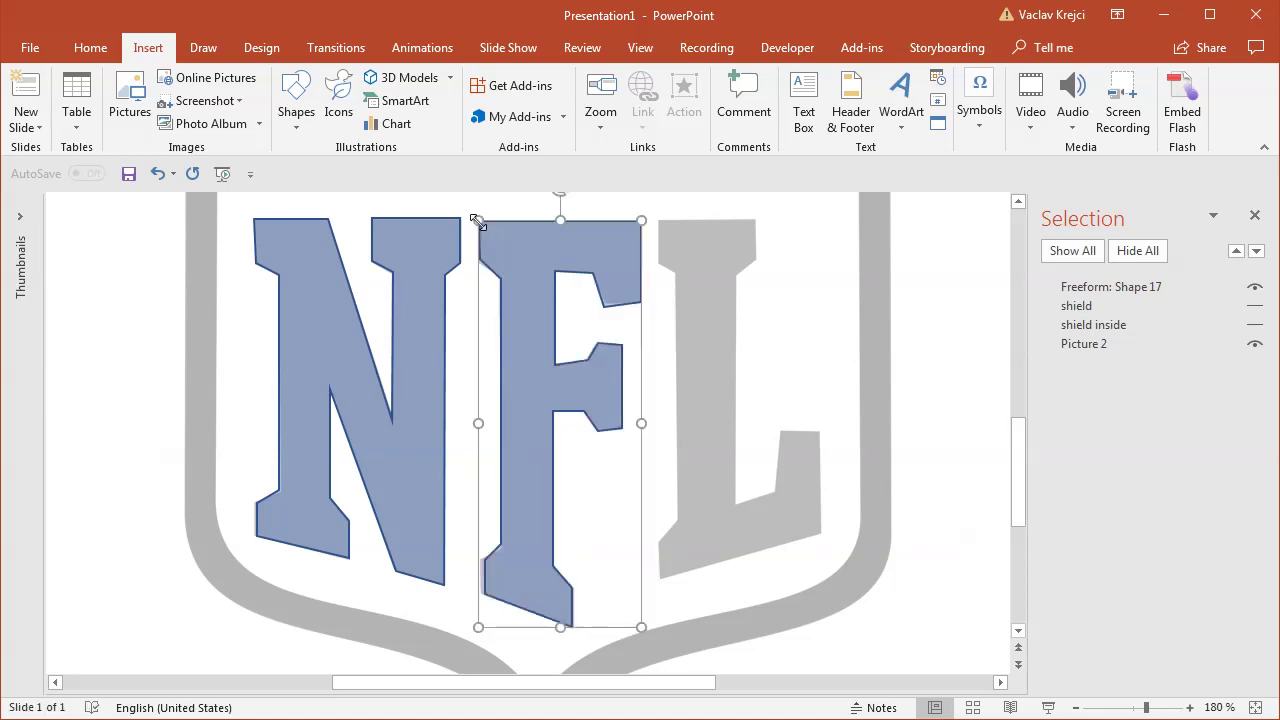
# - Edit the F freeform's points, moving the two left corner points of its bottom serif outward to match the picture
pyautogui.rightClick(511, 543)
pyautogui.click(595, 250)
pyautogui.click(480, 593)
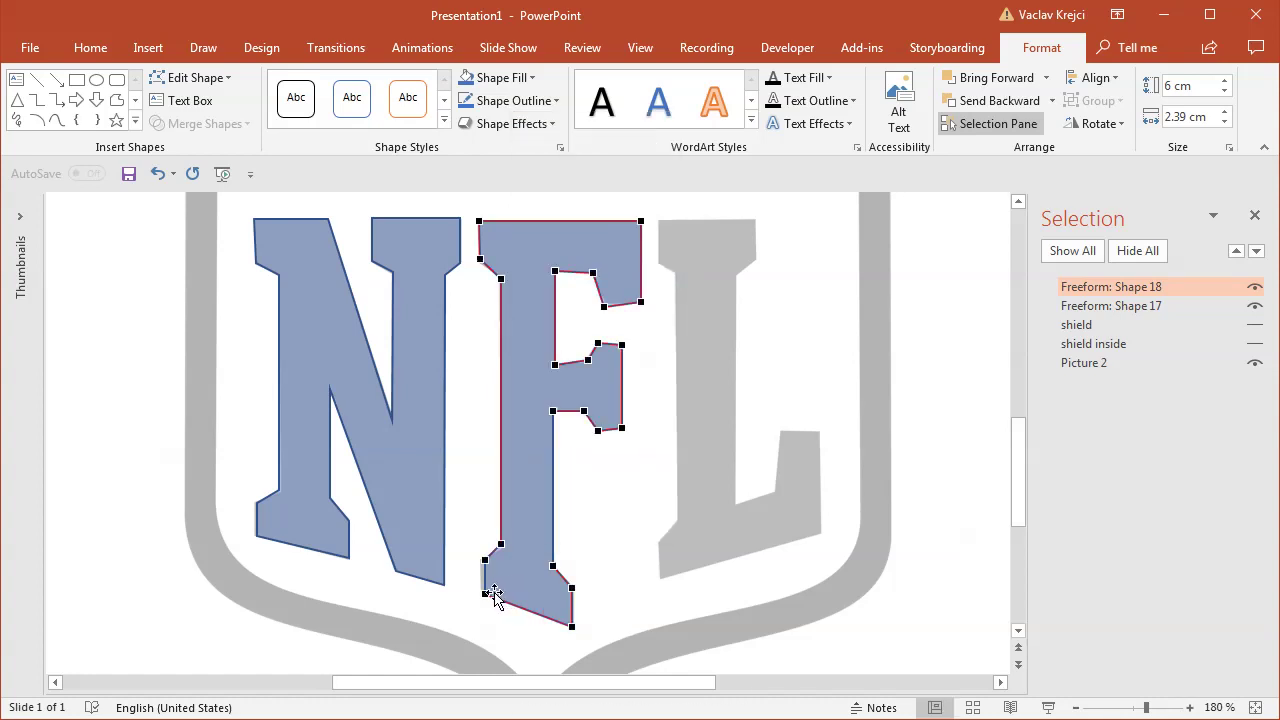
pyautogui.click(483, 562)
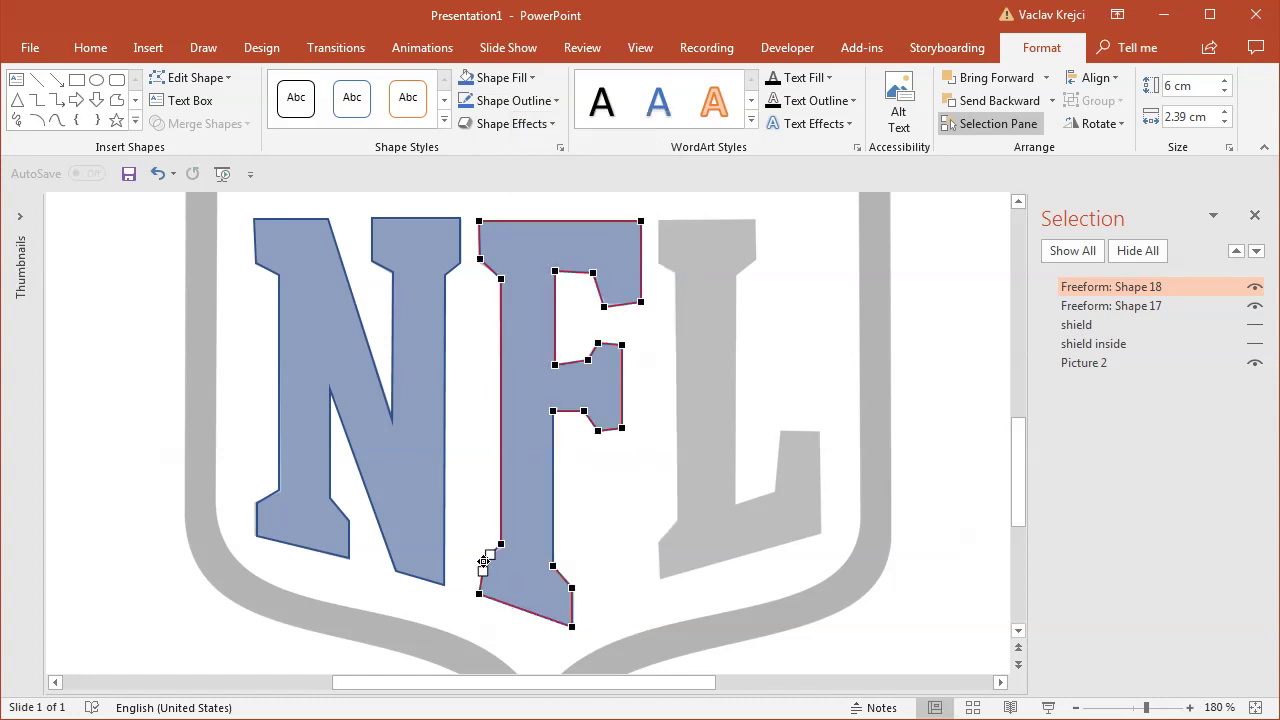
pyautogui.click(471, 503)
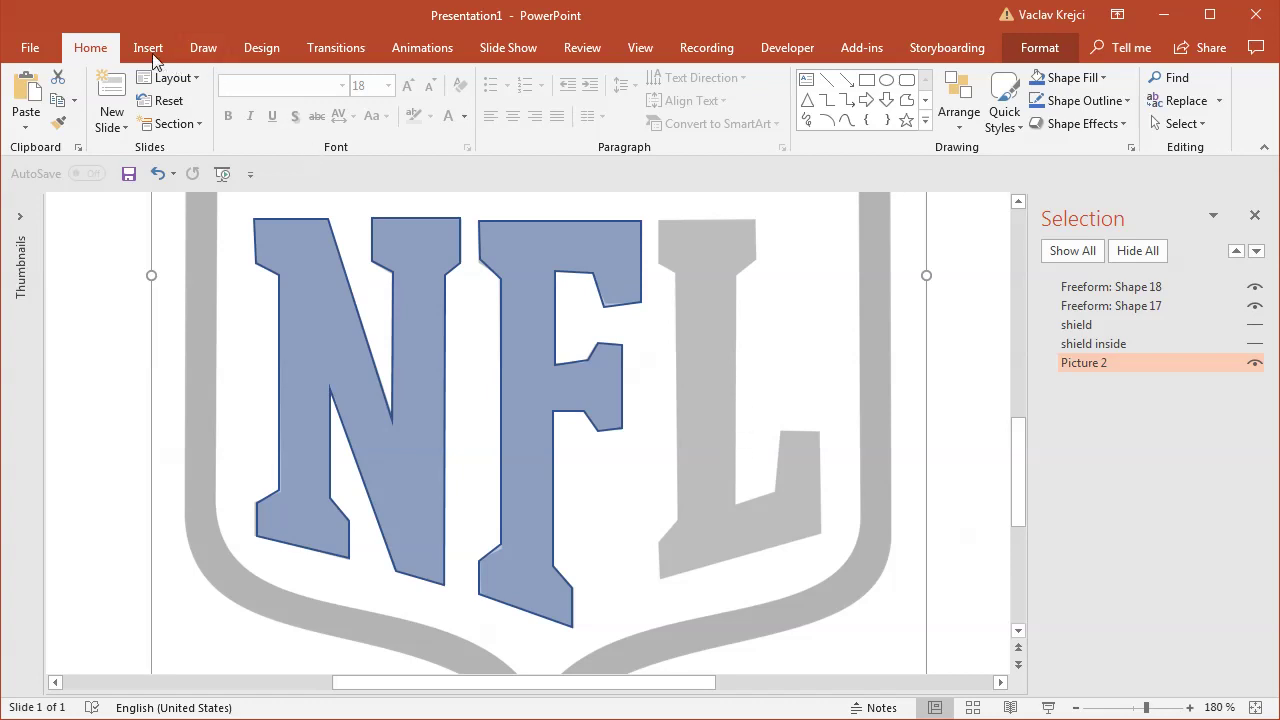
# - Trace the letter L of the reference picture with a closed straight-edged freeform, about 5.3 cm high and 2.36 cm wide
pyautogui.click(150, 50)
pyautogui.click(296, 100)
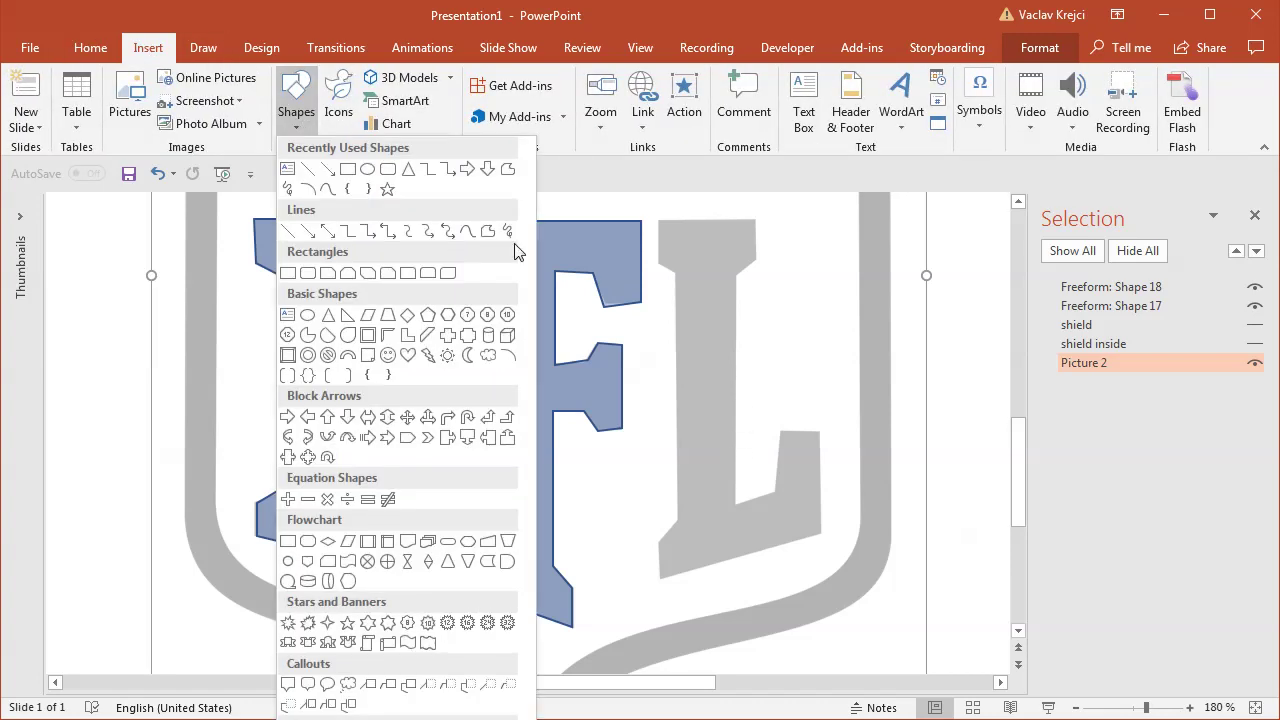
pyautogui.click(506, 172)
pyautogui.click(660, 219)
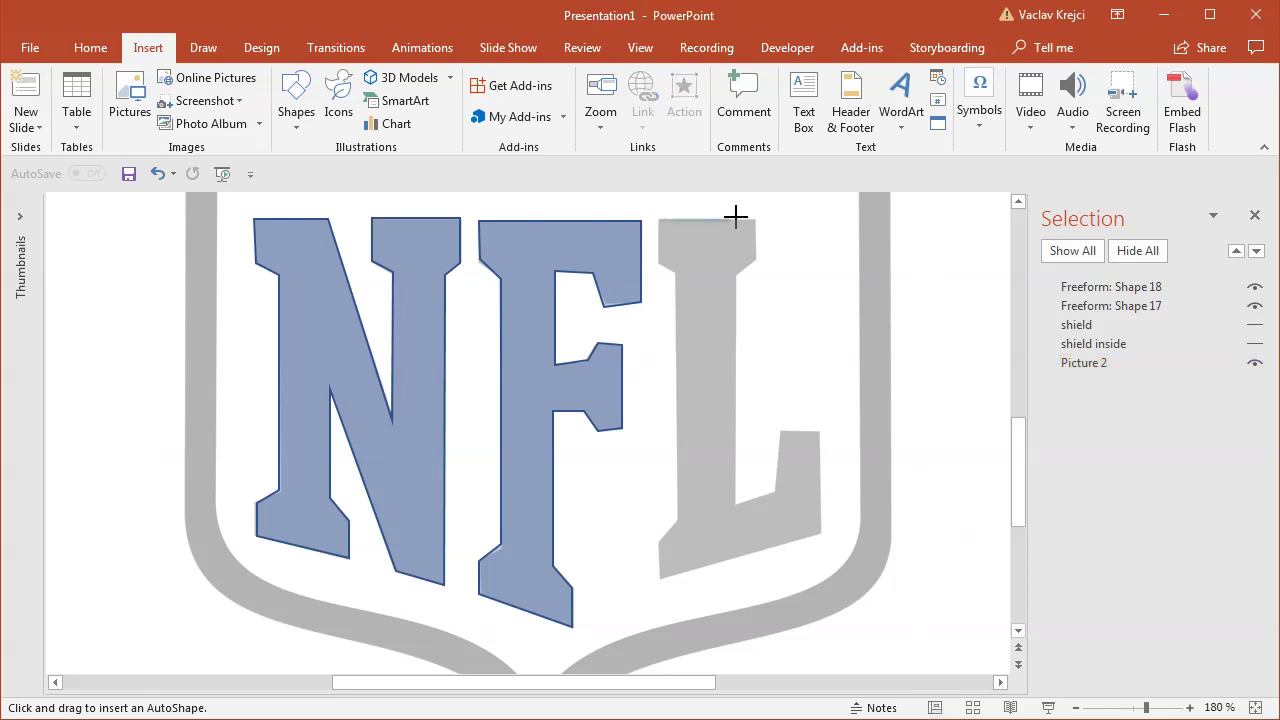
pyautogui.click(736, 279)
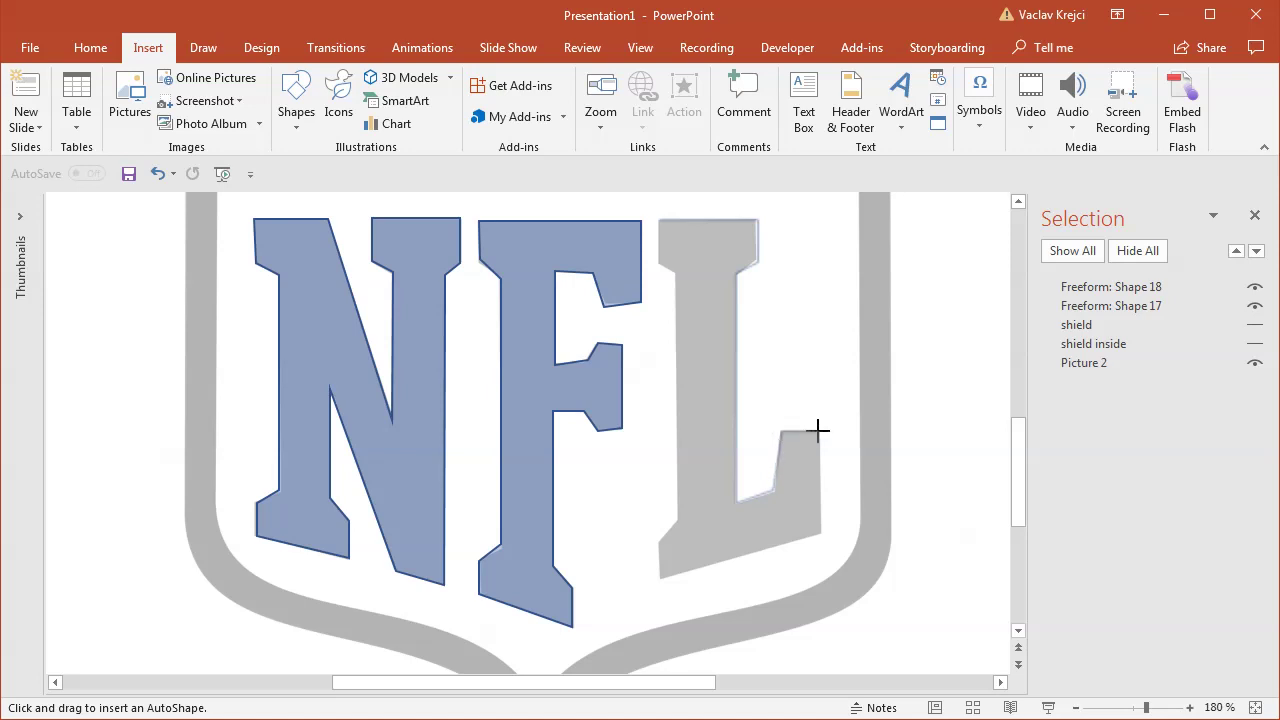
pyautogui.click(817, 531)
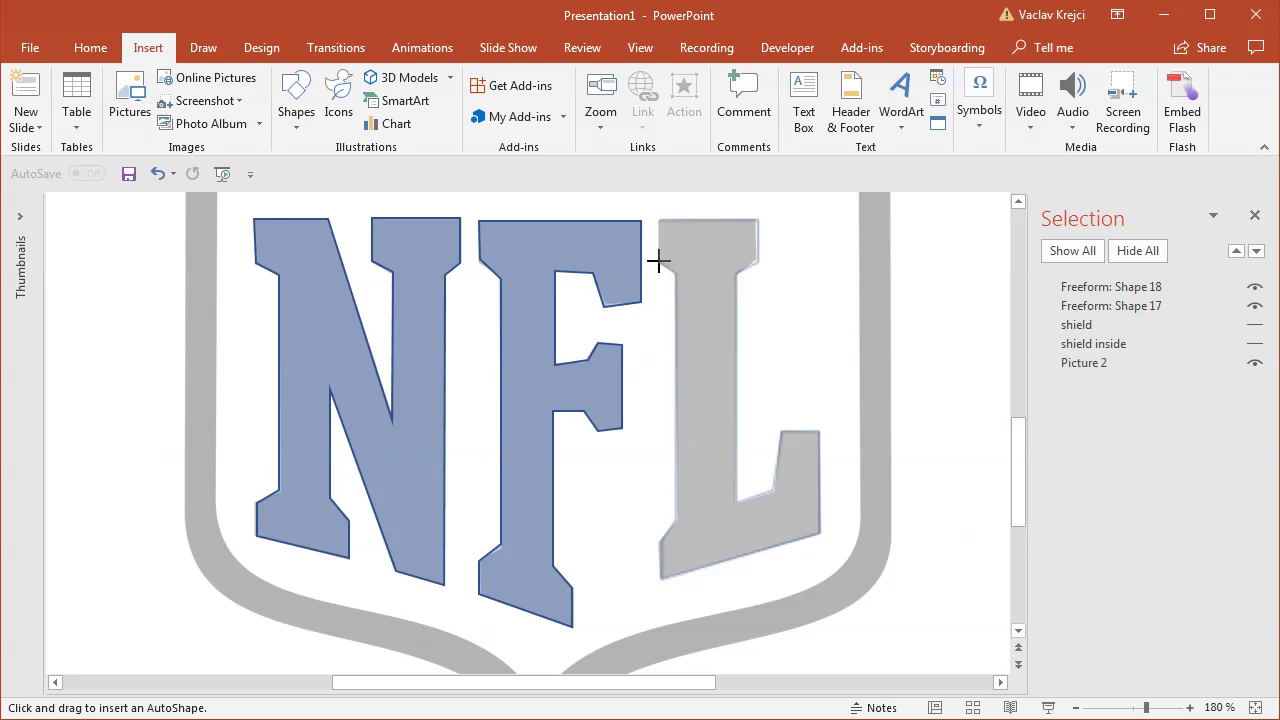
pyautogui.click(659, 221)
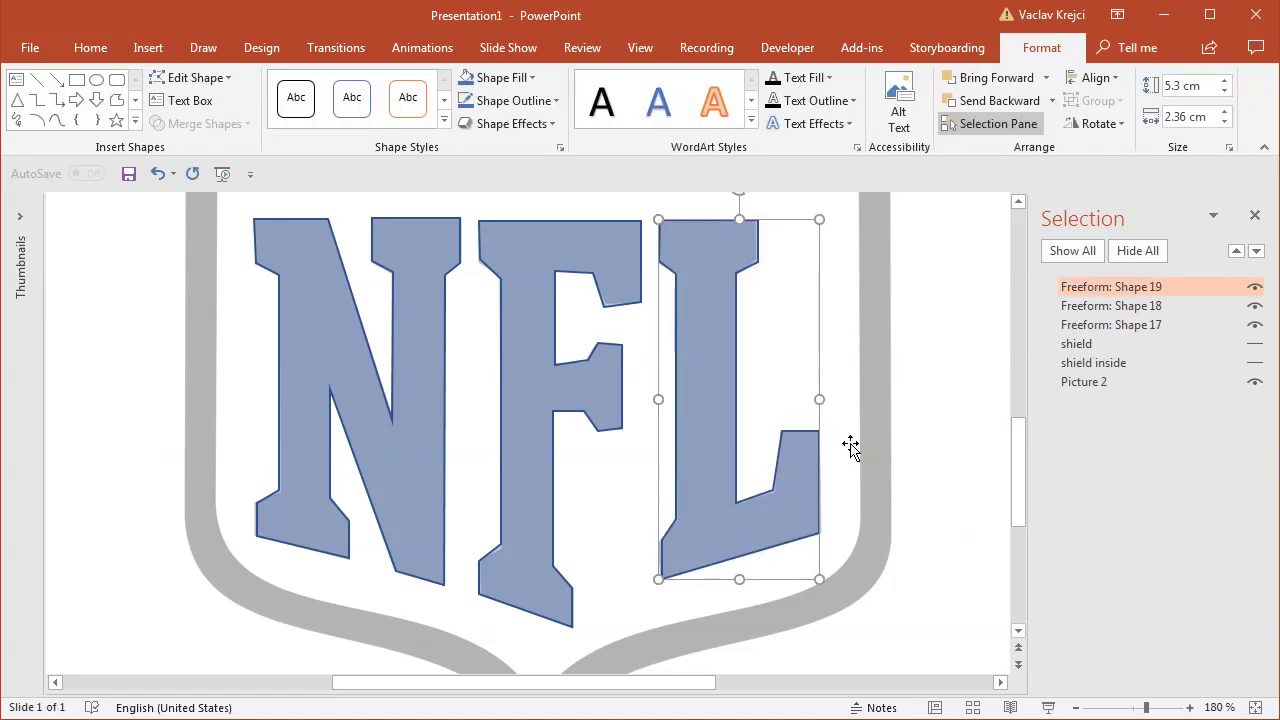
# - Rename the N-shaped freeform to "N" and the F-shaped freeform to "F"
pyautogui.click(1134, 702)
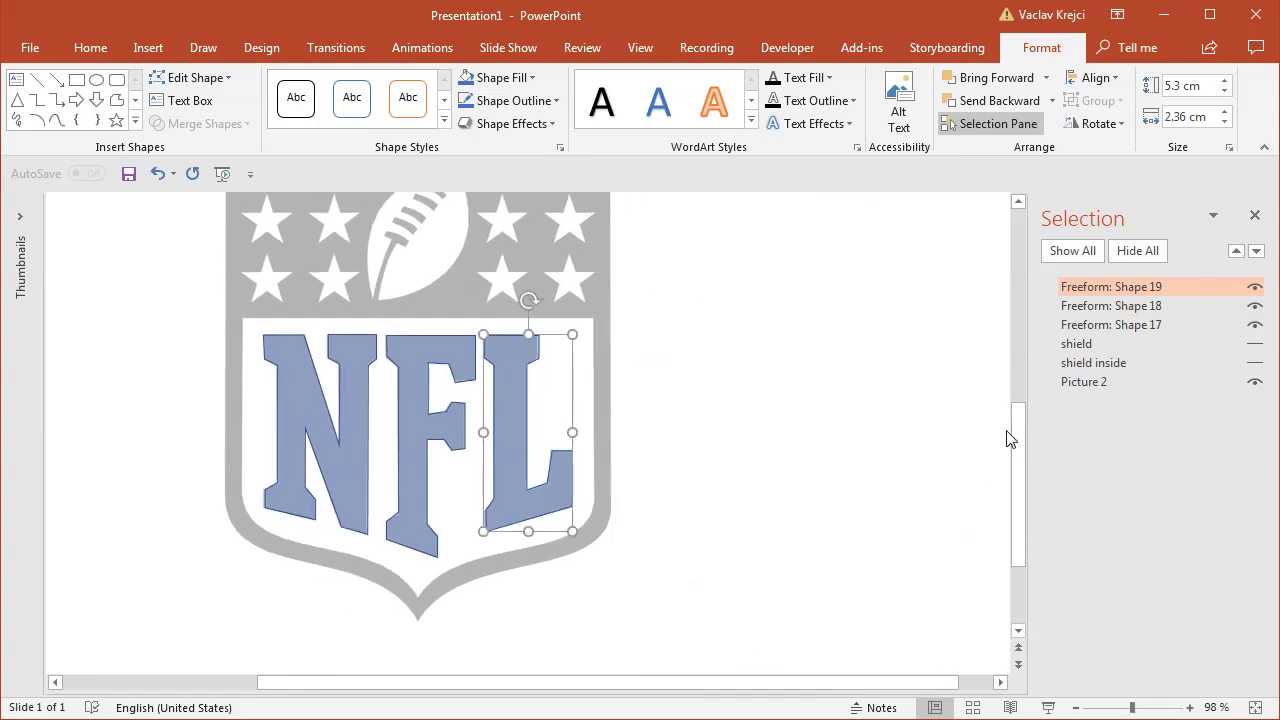
pyautogui.click(1146, 326)
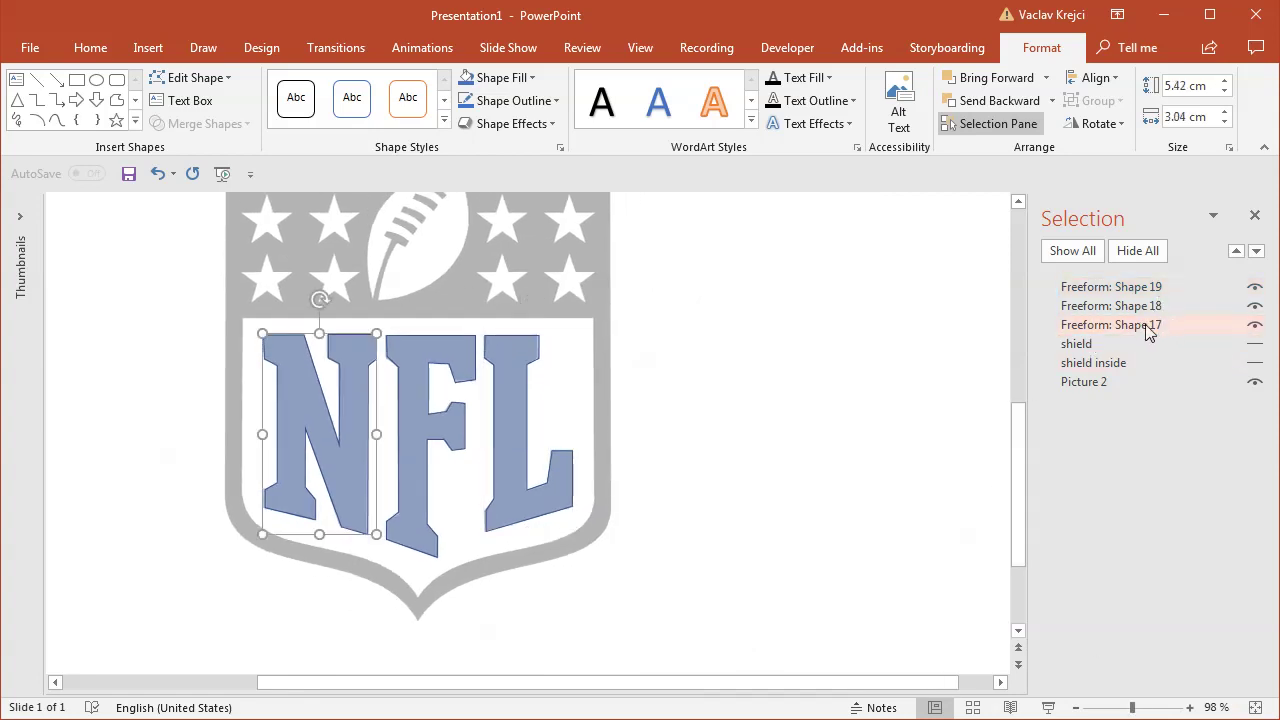
pyautogui.click(1148, 332)
pyautogui.moveTo(1168, 325); pyautogui.dragTo(983, 331)
pyautogui.write('N')
pyautogui.click(1115, 305)
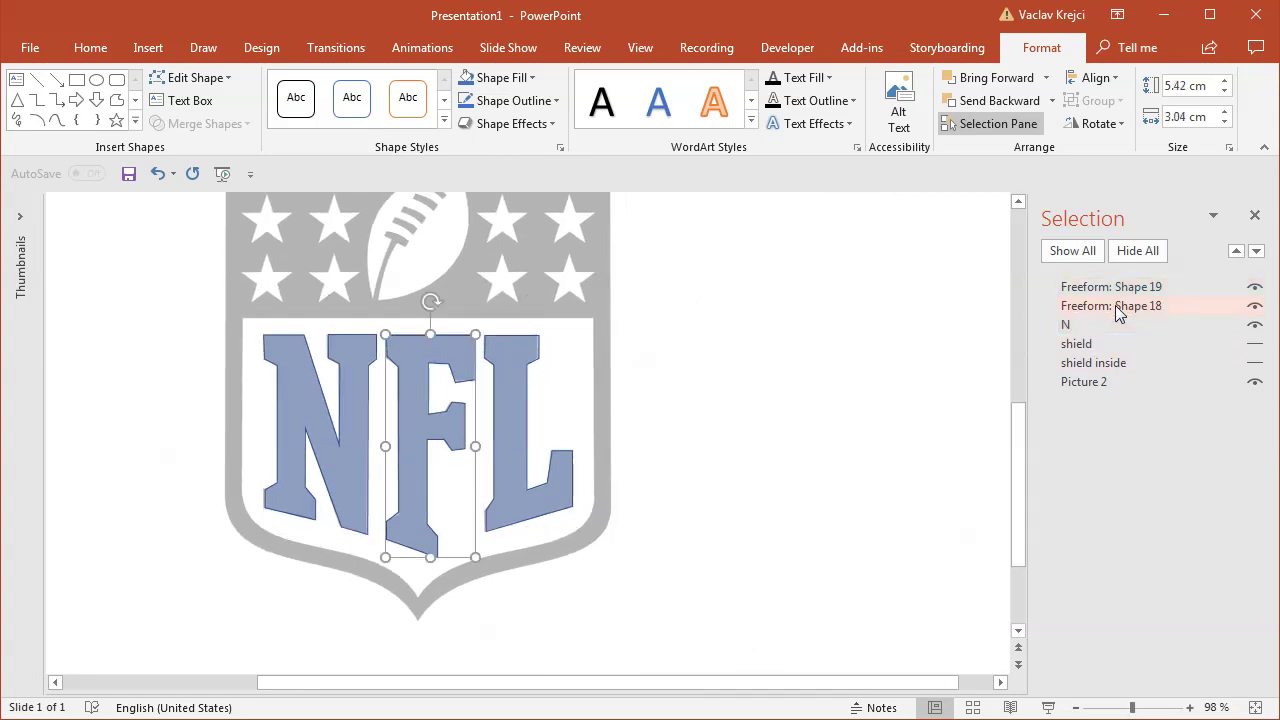
pyautogui.click(1170, 302)
pyautogui.moveTo(1170, 302); pyautogui.dragTo(1012, 304)
pyautogui.write('F')
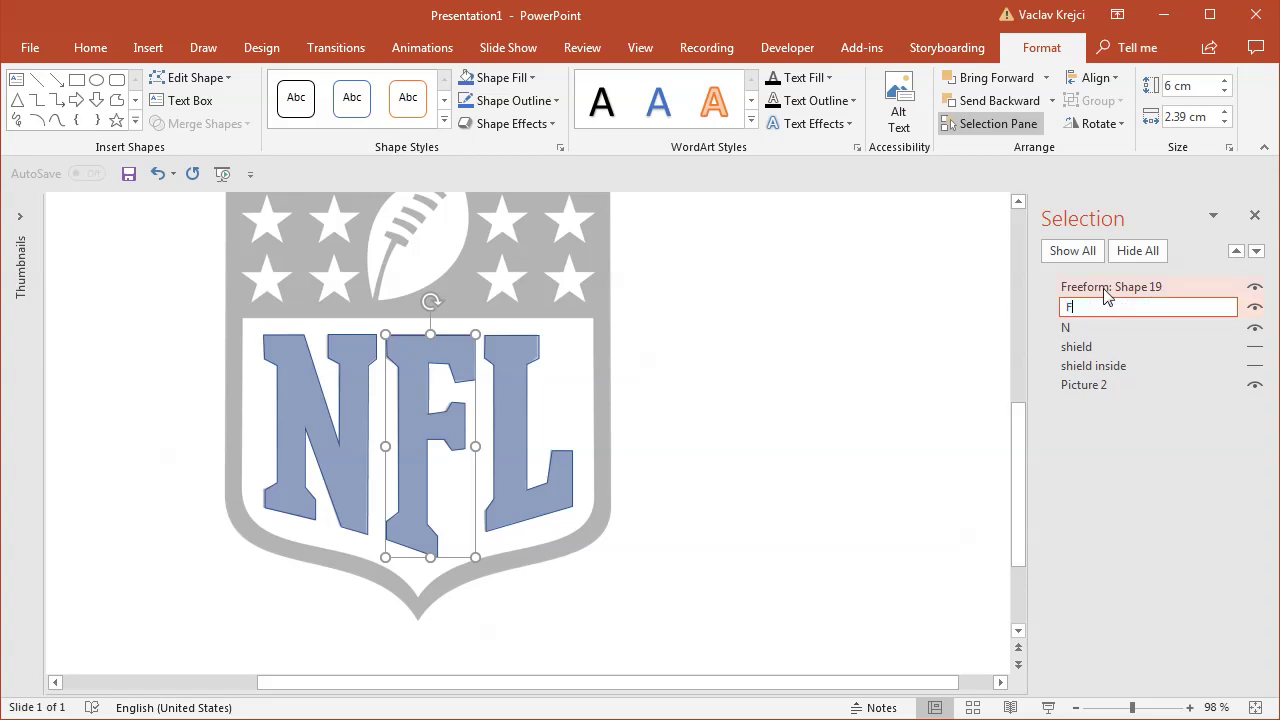
# - Rename the L-shaped freeform to "L" and hide the L, F and N shapes
pyautogui.click(1108, 288)
pyautogui.click(1145, 290)
pyautogui.moveTo(1145, 290); pyautogui.dragTo(960, 294)
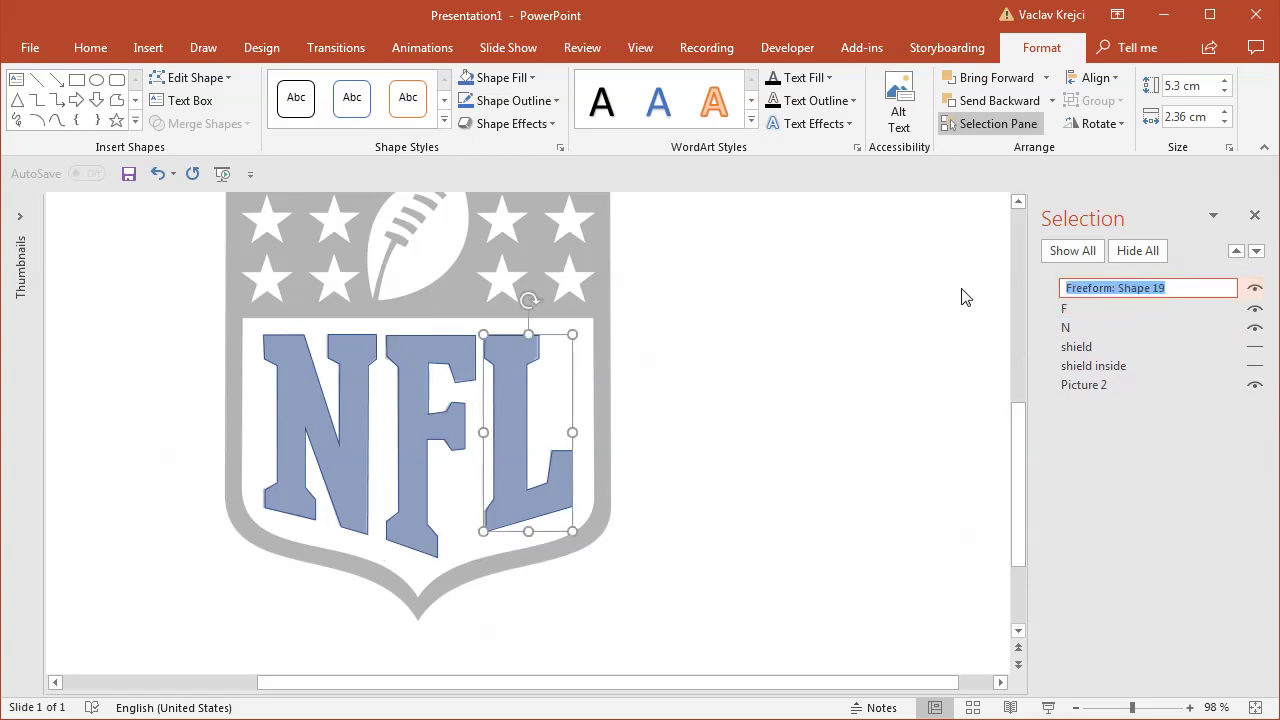
pyautogui.write('L')
pyautogui.press('Return')
pyautogui.click(1255, 287)
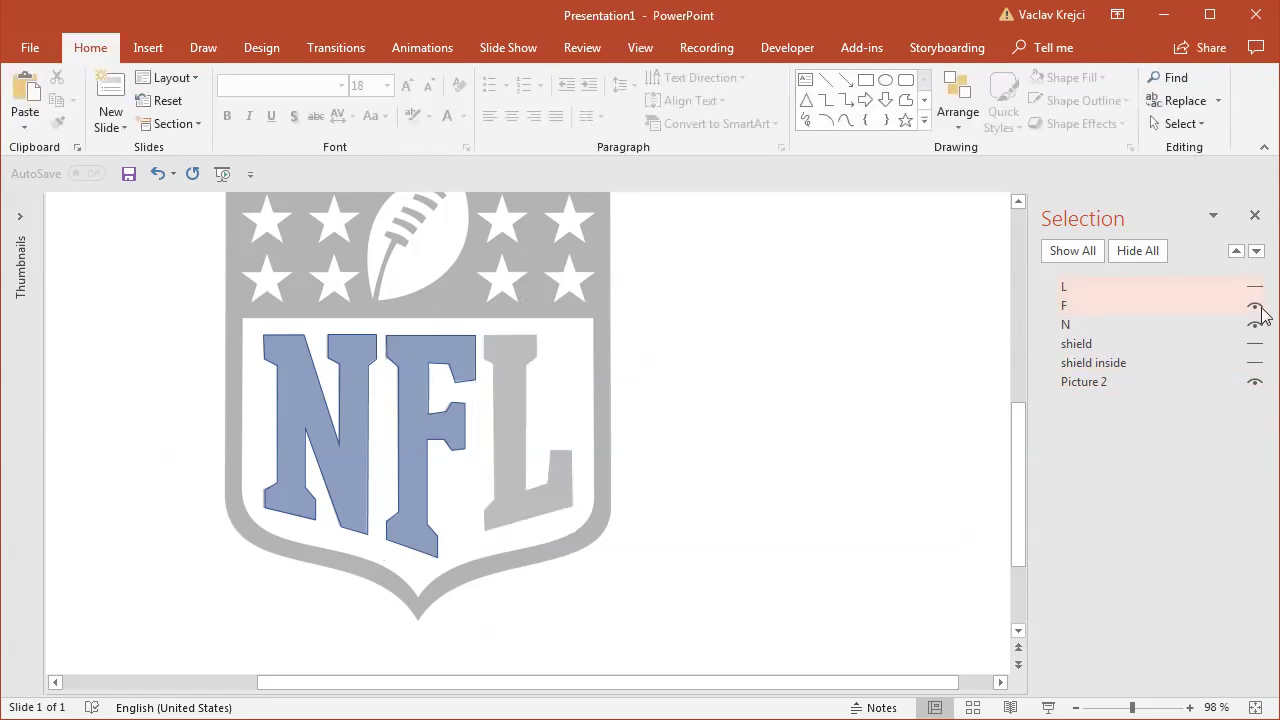
pyautogui.click(1255, 305)
pyautogui.click(1255, 324)
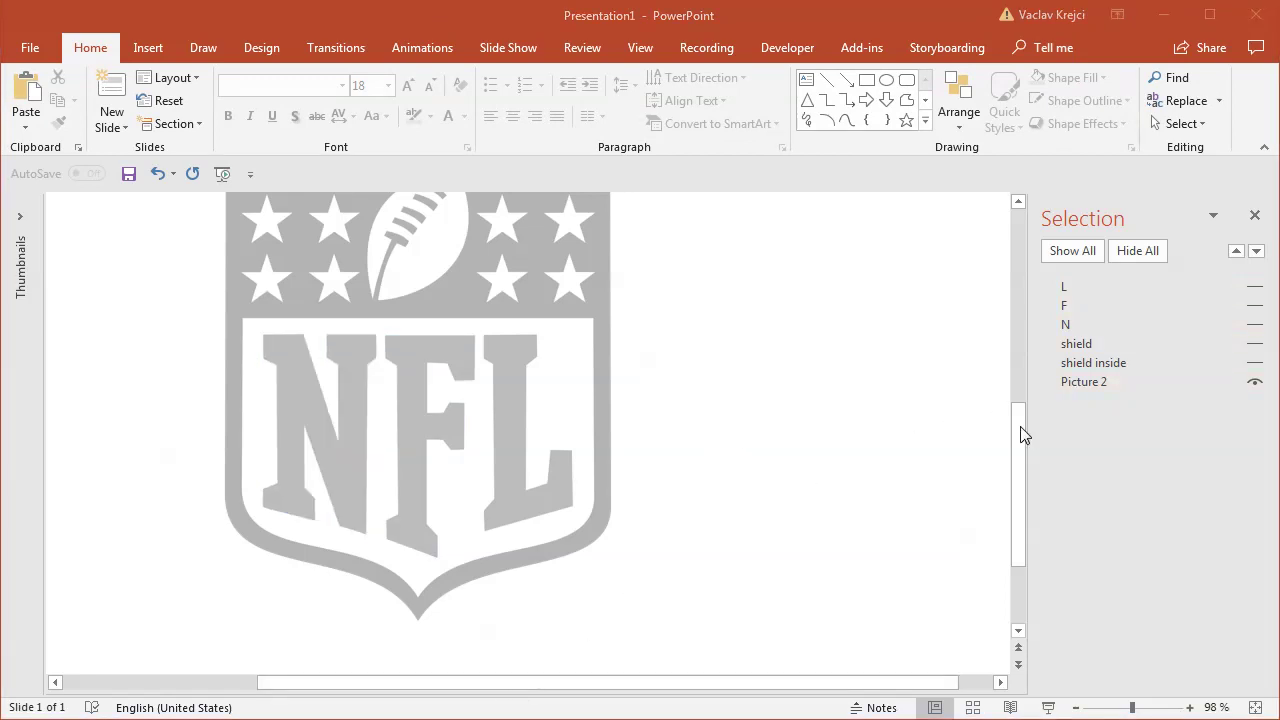
# - Draw an oval over the football of the reference picture, about 6.17 cm high and 6.1 cm wide
pyautogui.moveTo(1020, 434); pyautogui.dragTo(1020, 312)
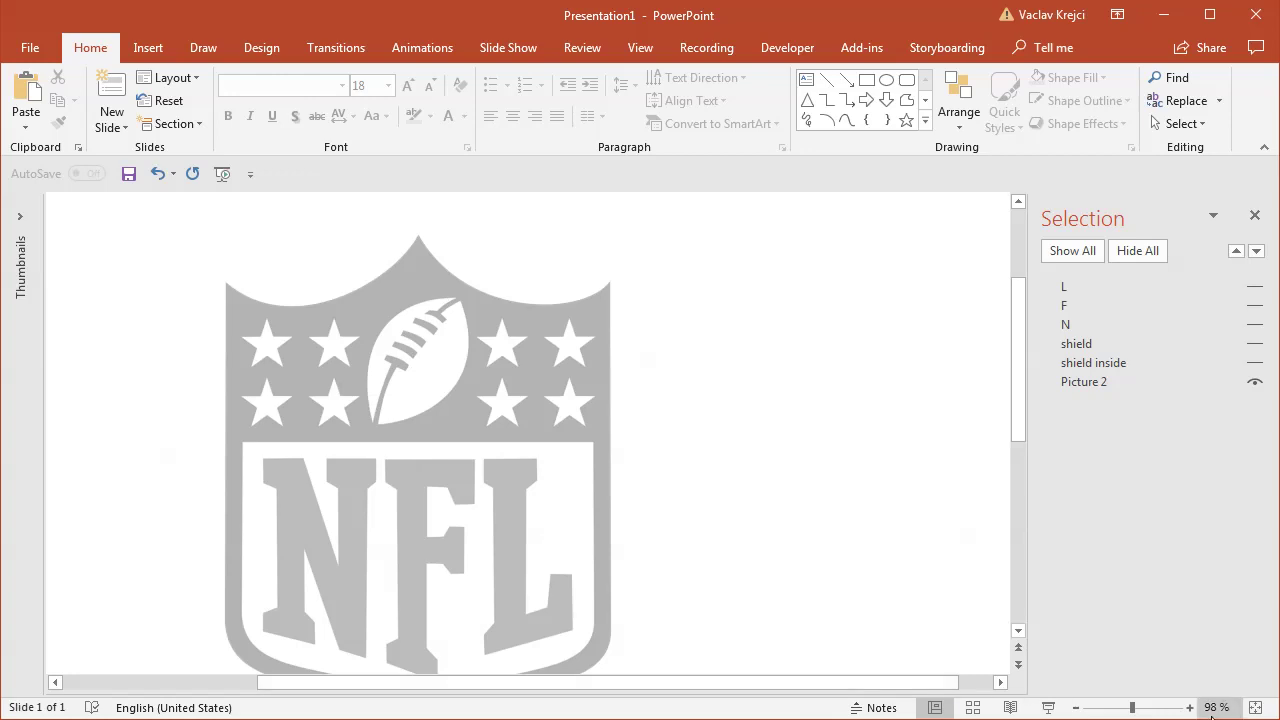
pyautogui.moveTo(1143, 707); pyautogui.dragTo(1158, 707)
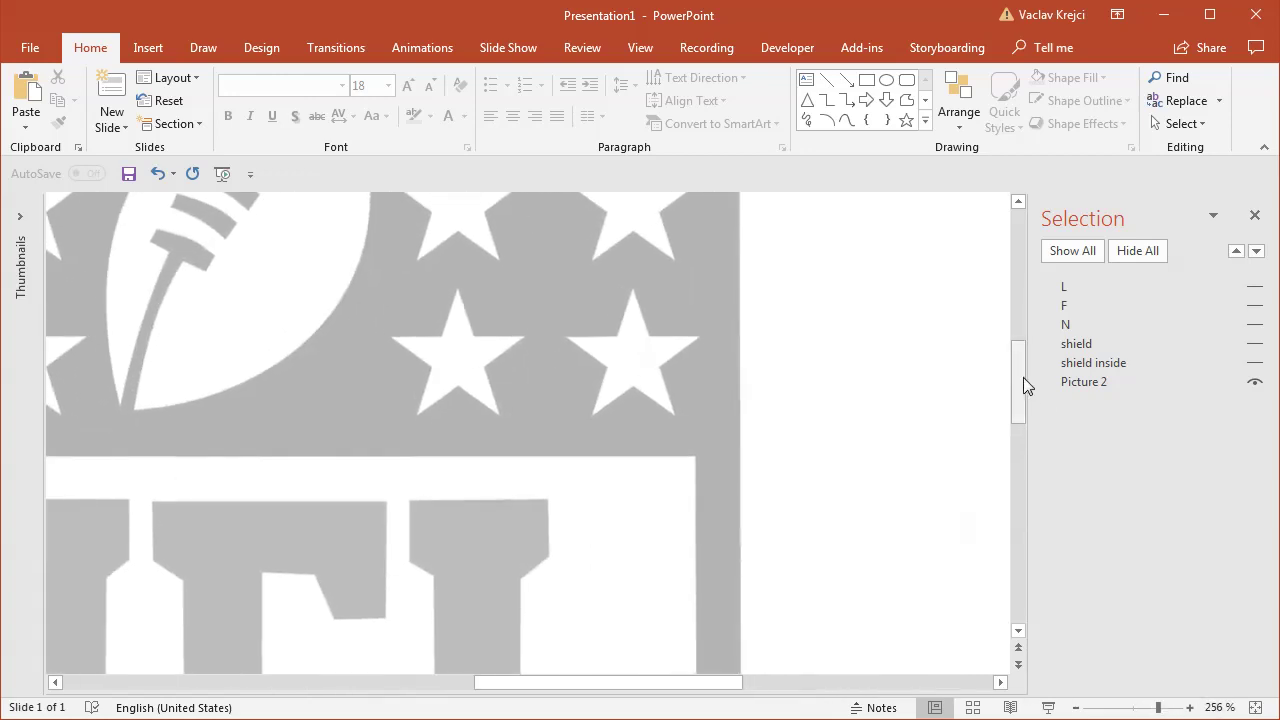
pyautogui.moveTo(1023, 377); pyautogui.dragTo(1019, 326)
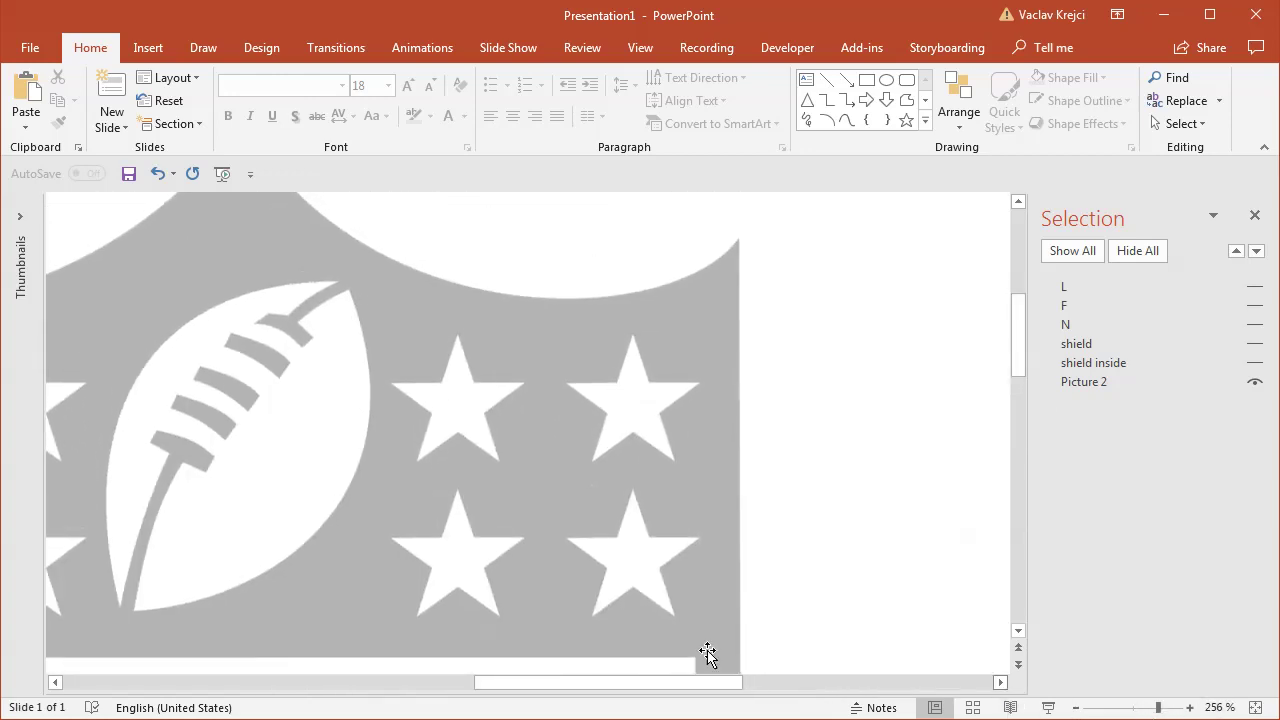
pyautogui.moveTo(660, 686); pyautogui.dragTo(562, 690)
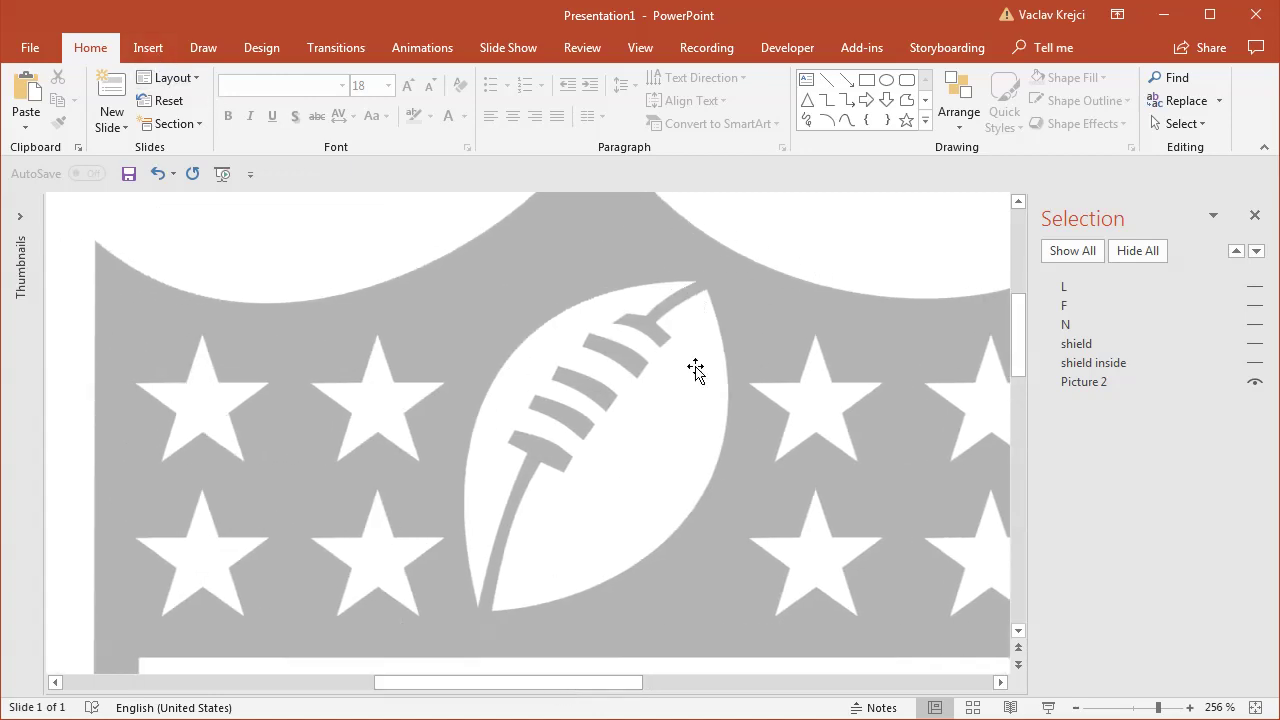
pyautogui.click(148, 47)
pyautogui.click(296, 105)
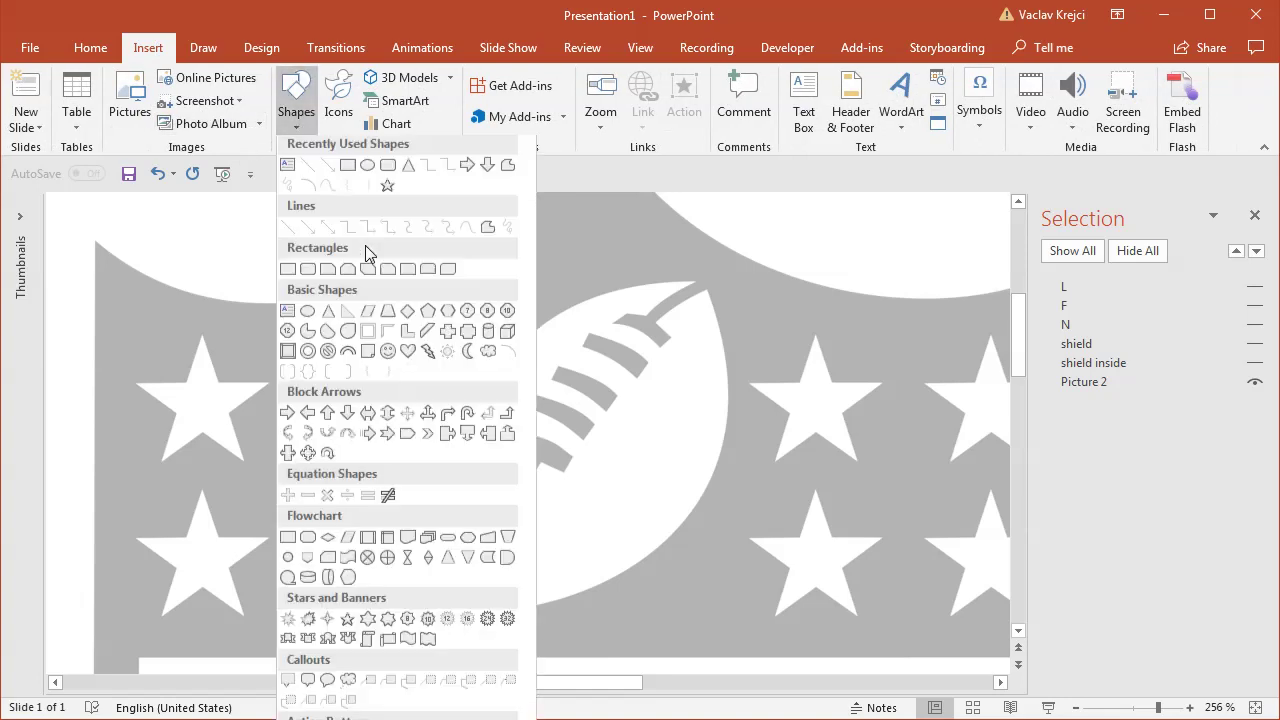
pyautogui.click(368, 169)
pyautogui.moveTo(450, 210)
pyautogui.mouseDown()
pyautogui.moveTo(892, 657)
pyautogui.moveTo(1010, 674)
pyautogui.mouseUp()
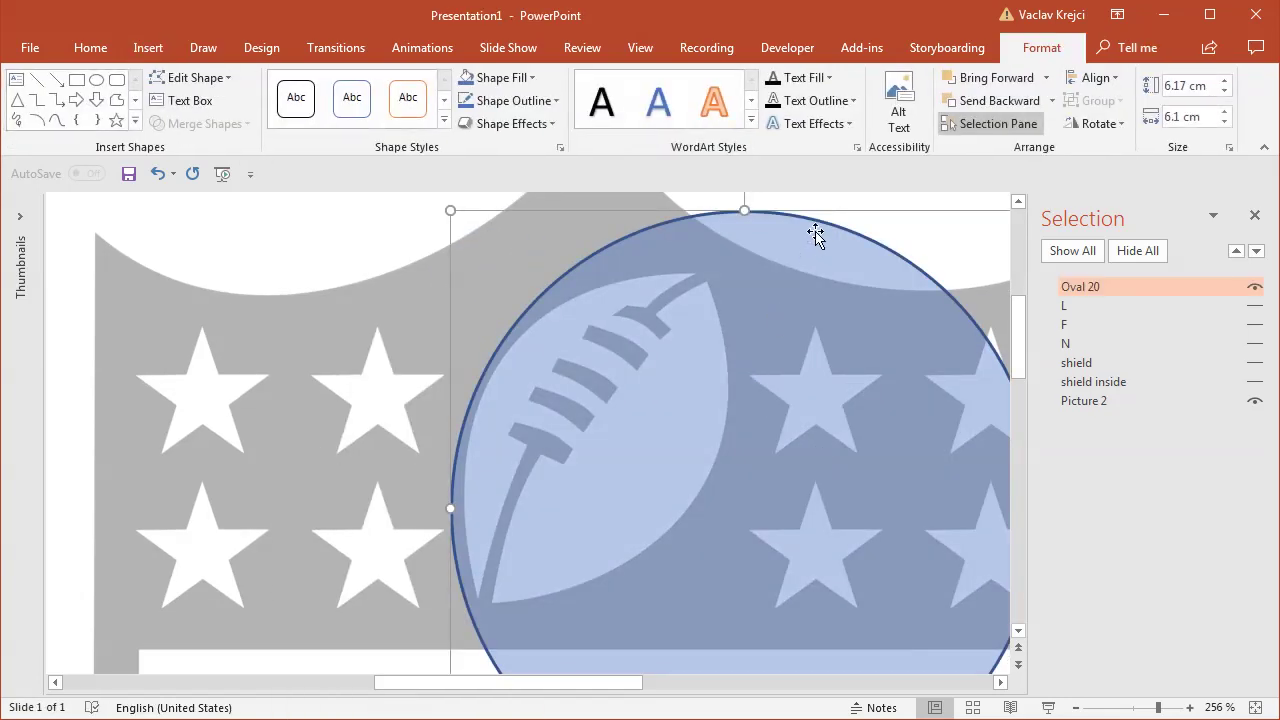
# - Resize the oval to about 4.75 cm high and 4.25 cm wide, fitting its upper-left curve to the football's outline
pyautogui.moveTo(741, 207); pyautogui.dragTo(751, 257)
pyautogui.moveTo(743, 349); pyautogui.dragTo(771, 363)
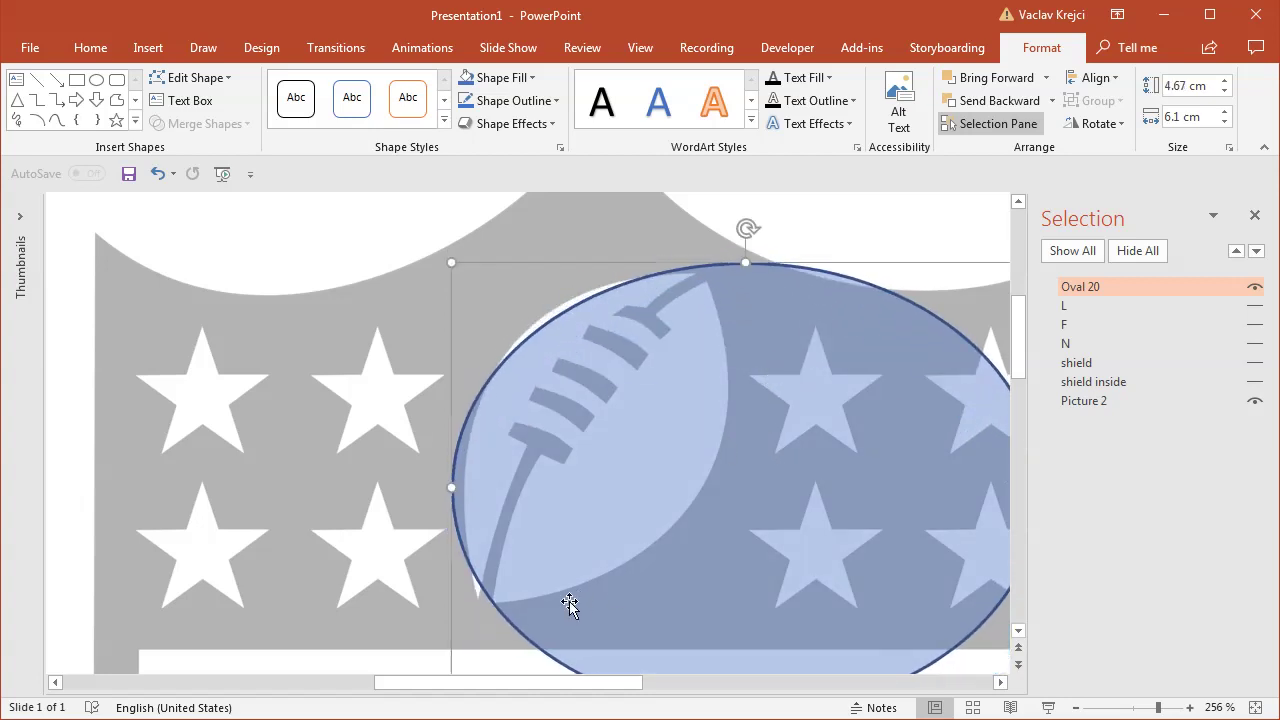
pyautogui.moveTo(451, 486); pyautogui.dragTo(600, 480)
pyautogui.moveTo(875, 277); pyautogui.dragTo(923, 269)
pyautogui.moveTo(790, 370); pyautogui.dragTo(785, 370)
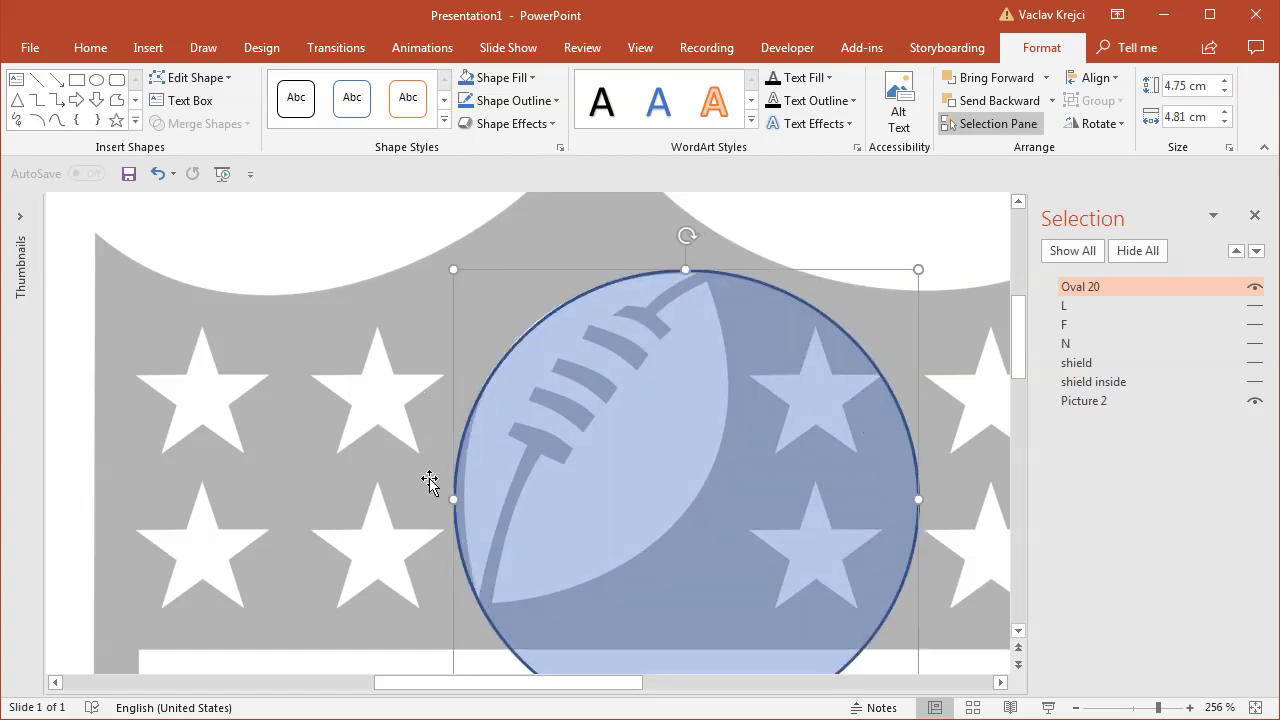
pyautogui.moveTo(448, 495); pyautogui.dragTo(509, 493)
# - Rotate the oval clockwise to the football's tilt and resize it to about 4.46 cm high and 5.37 cm wide
pyautogui.moveTo(720, 231); pyautogui.dragTo(850, 292)
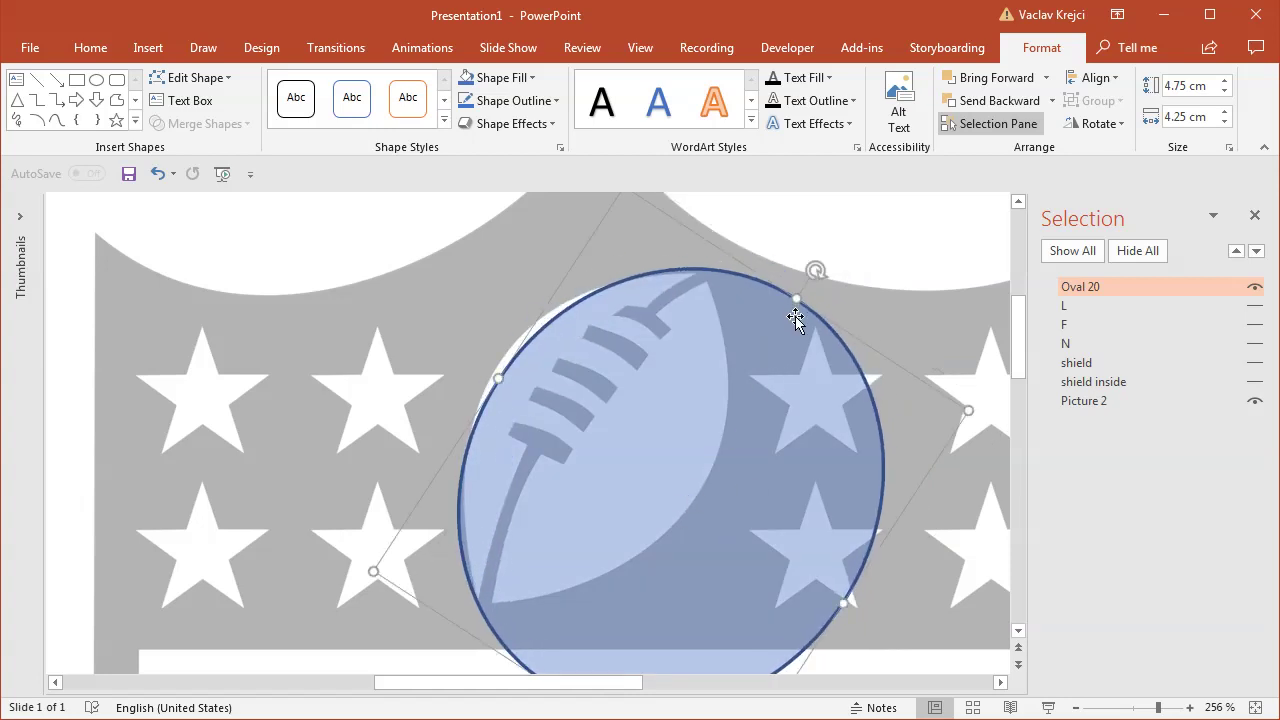
pyautogui.hotkey('ctrl', 'z')
pyautogui.hotkey('ctrl', 'y')
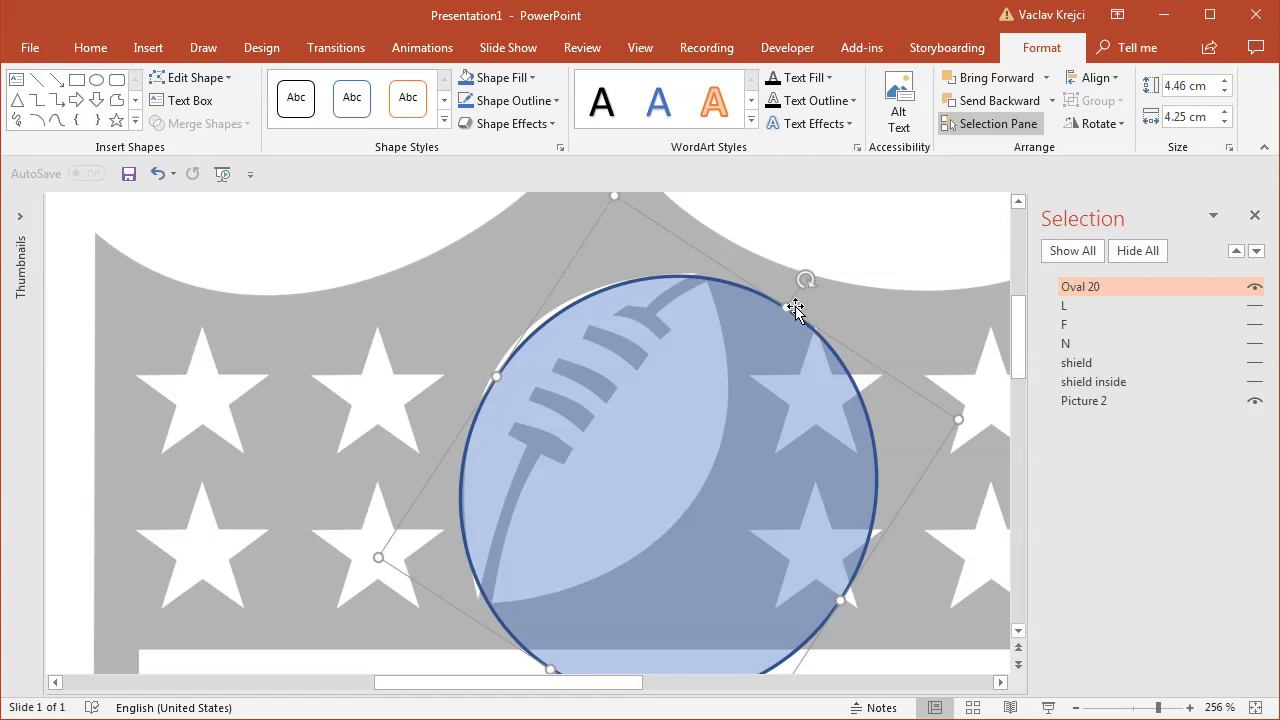
pyautogui.moveTo(843, 612); pyautogui.dragTo(914, 620)
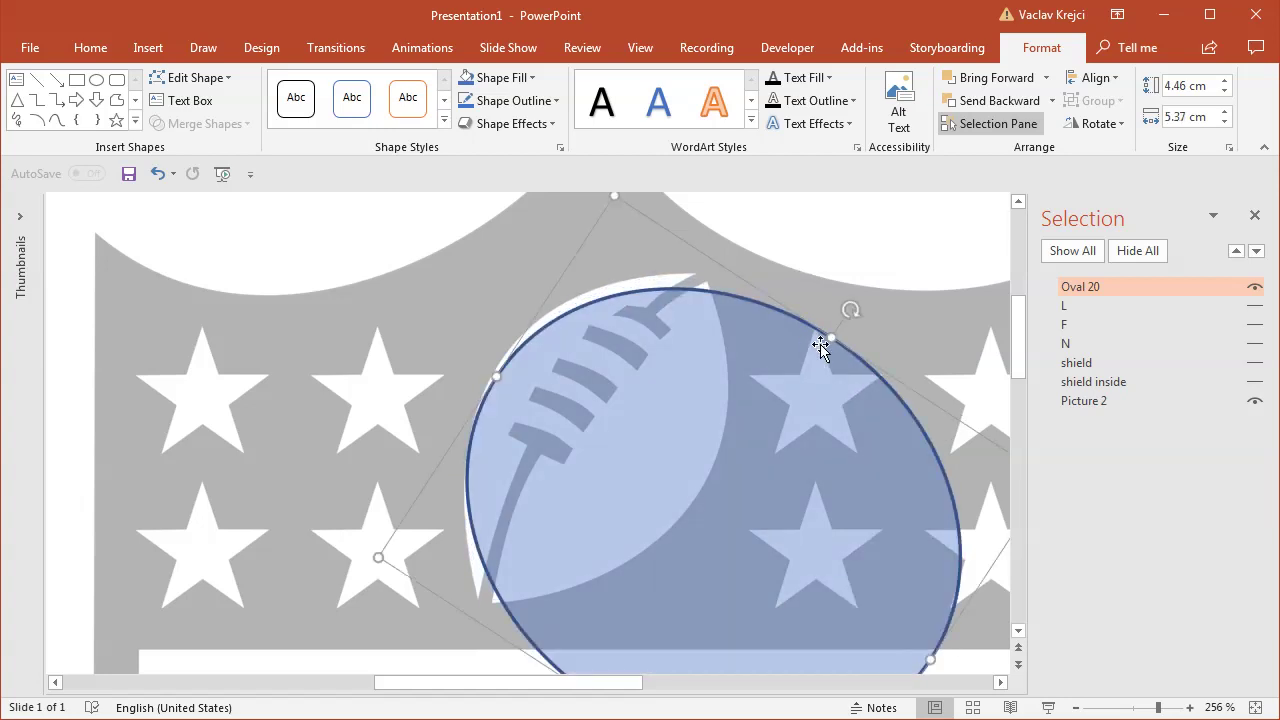
# - Place a copy of the 5.37 cm wide oval to the upper left, overlapping at the football, and intersect both ovals into the ball shape
pyautogui.moveTo(830, 342); pyautogui.dragTo(581, 426)
pyautogui.keyDown('shift'); pyautogui.click(814, 534); pyautogui.keyUp('shift')
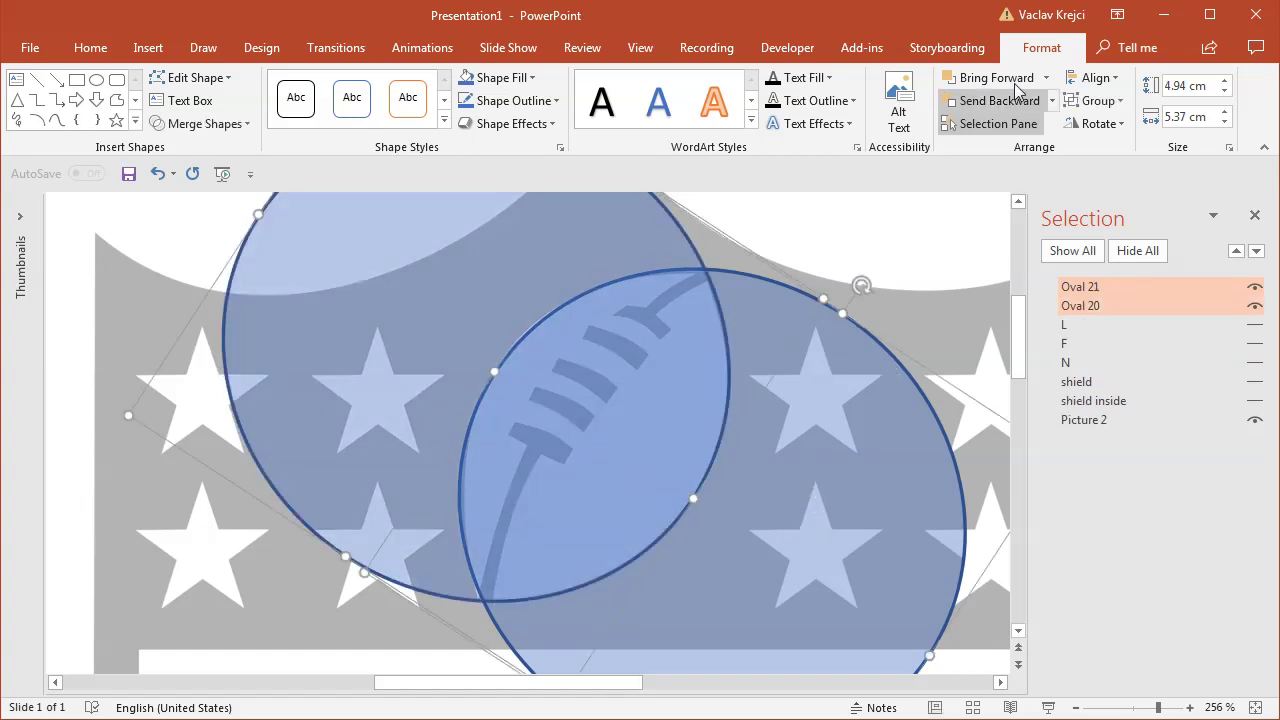
pyautogui.click(230, 123)
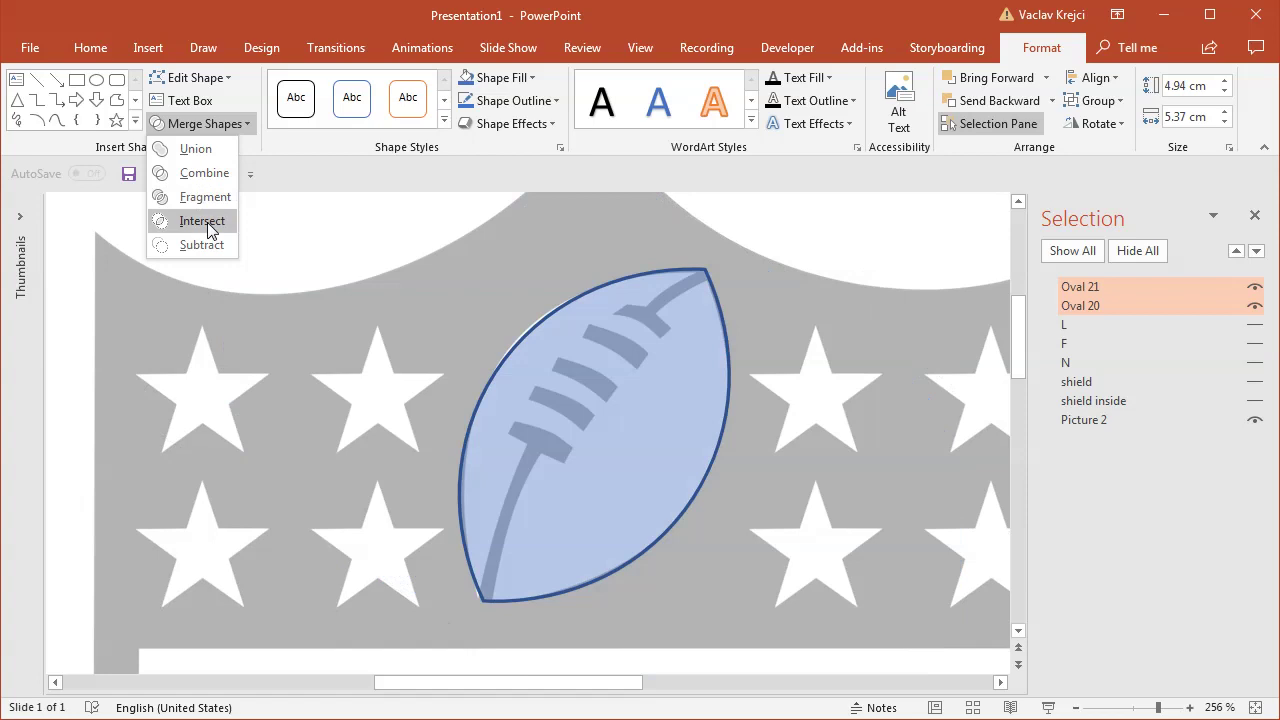
pyautogui.click(202, 221)
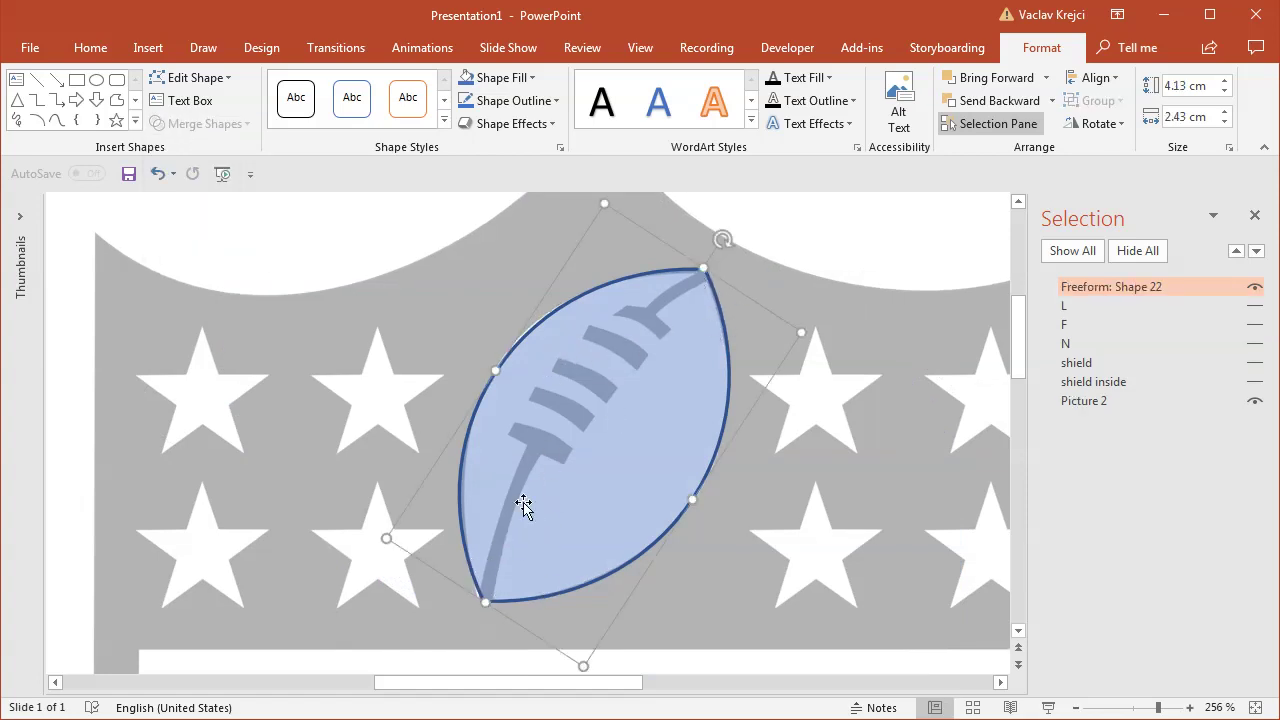
# - Draw a large oval about 9.42 cm high and 6.64 cm wide along the football's seam, and place an offset copy over it
pyautogui.click(96, 79)
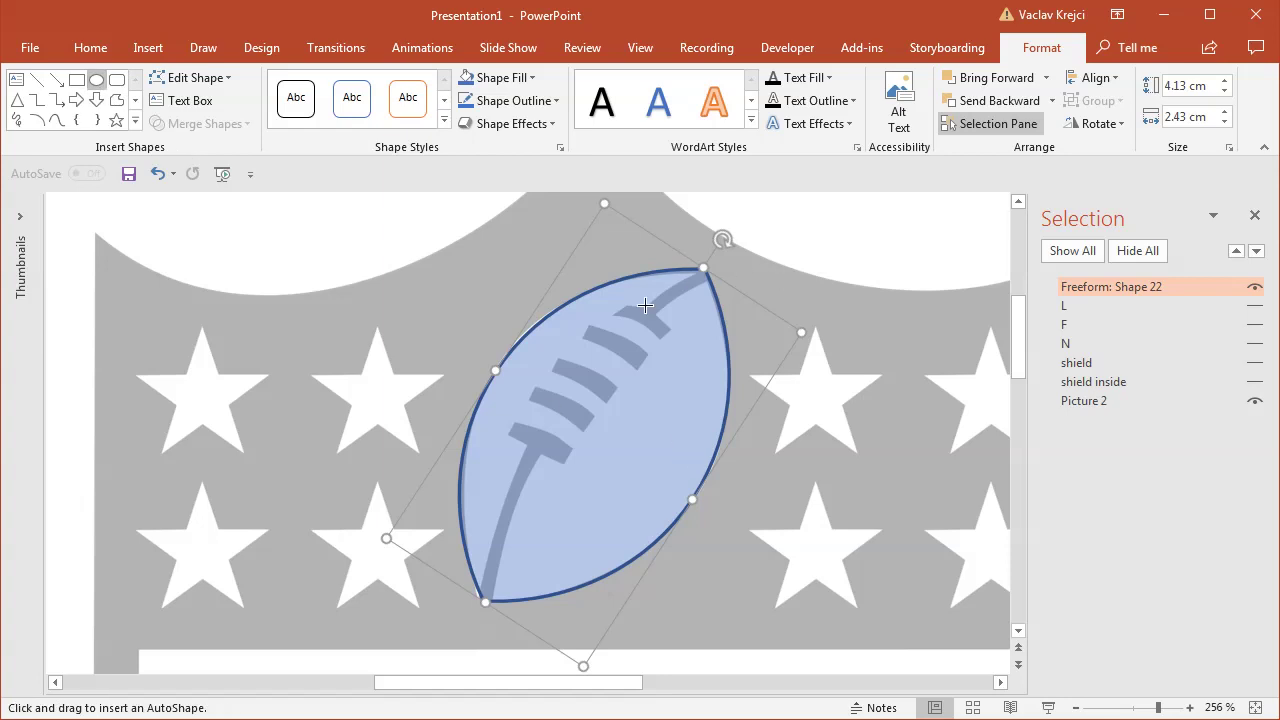
pyautogui.moveTo(568, 341)
pyautogui.mouseDown()
pyautogui.moveTo(760, 470)
pyautogui.moveTo(800, 420)
pyautogui.moveTo(823, 351)
pyautogui.moveTo(804, 380)
pyautogui.mouseUp()
pyautogui.moveTo(806, 271); pyautogui.dragTo(808, 440)
pyautogui.moveTo(803, 258); pyautogui.dragTo(819, 371)
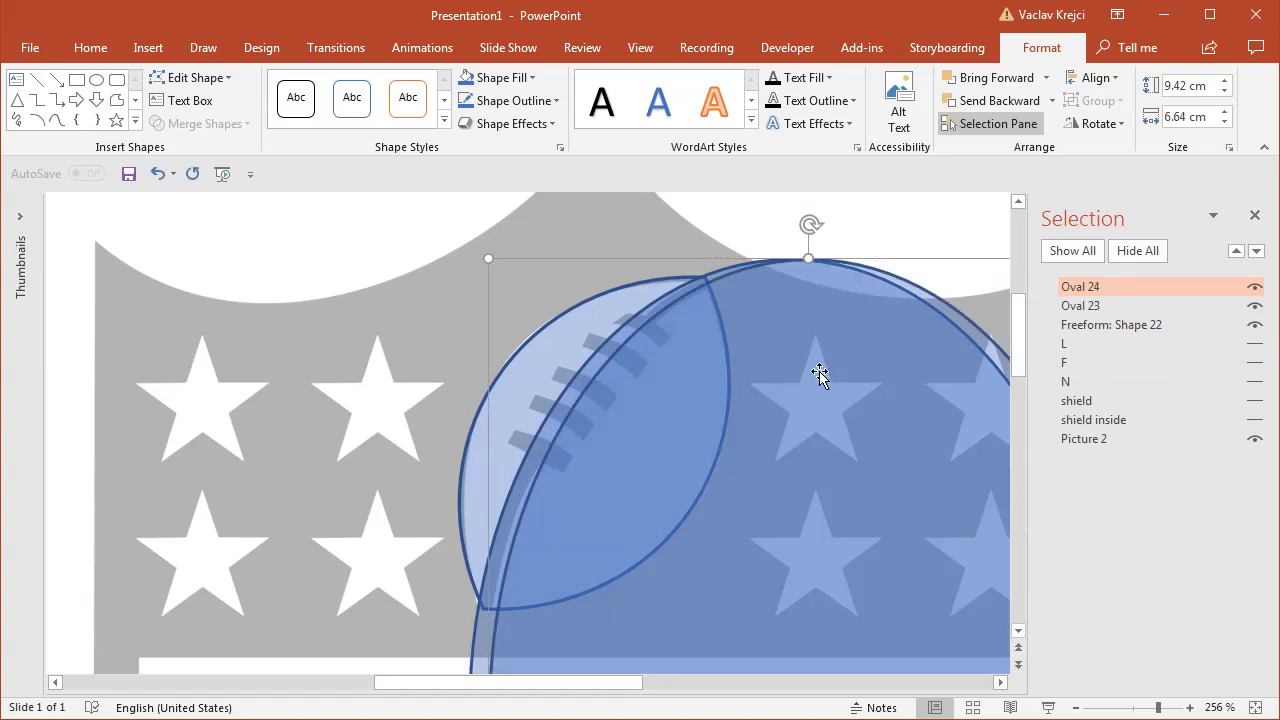
# - Nudge the copied oval slightly left and down so the gap between both edges matches the seam's thickness
pyautogui.hotkey('ctrl', 'Left')
pyautogui.hotkey('ctrl', 'Left')
pyautogui.hotkey('ctrl', 'Down')
pyautogui.hotkey('ctrl', 'Down')
pyautogui.hotkey('ctrl', 'Down')
pyautogui.hotkey('ctrl', 'Down')
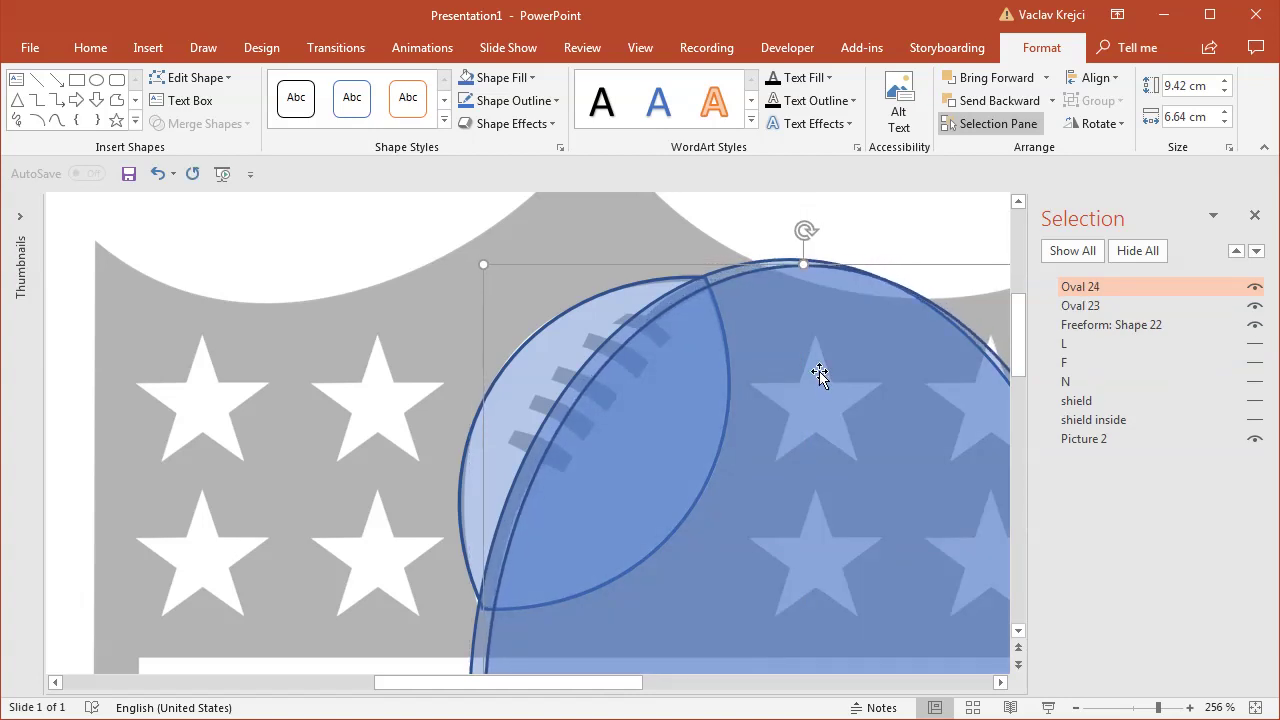
# - Subtract the copied large oval from the original one, leaving a thin crescent along the football's seam
pyautogui.click(757, 266)
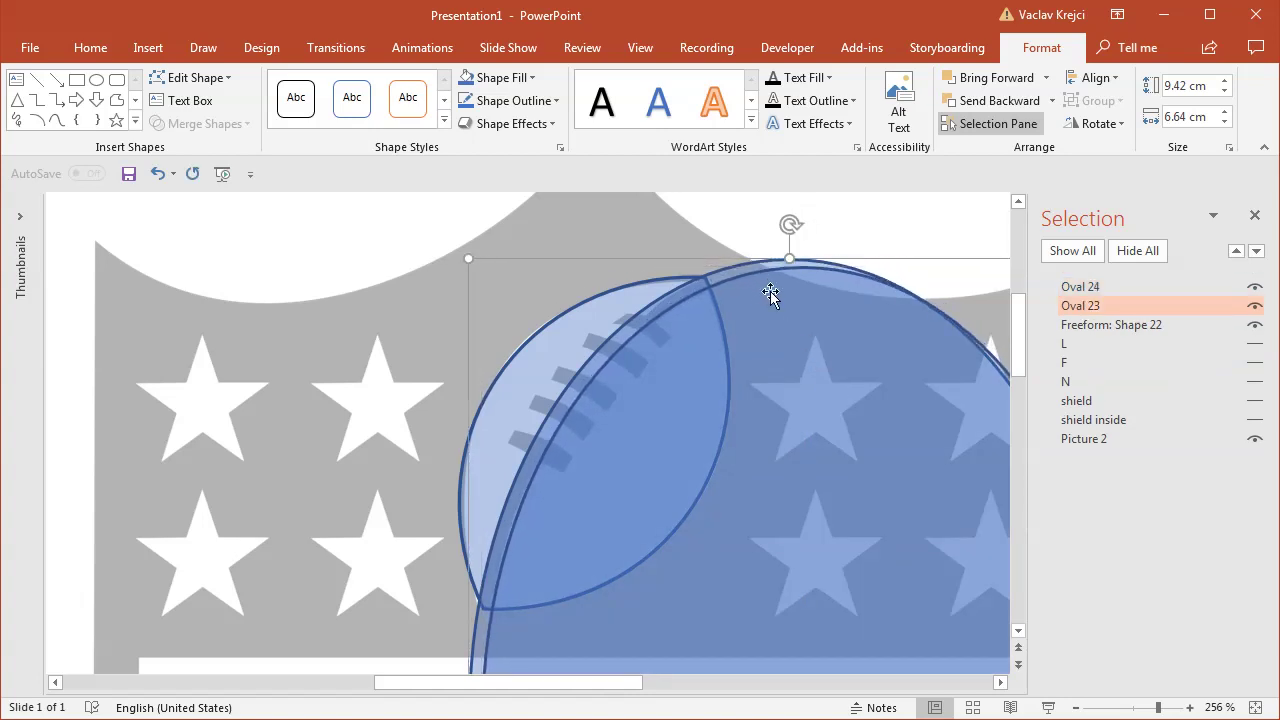
pyautogui.keyDown('shift'); pyautogui.click(778, 302); pyautogui.keyUp('shift')
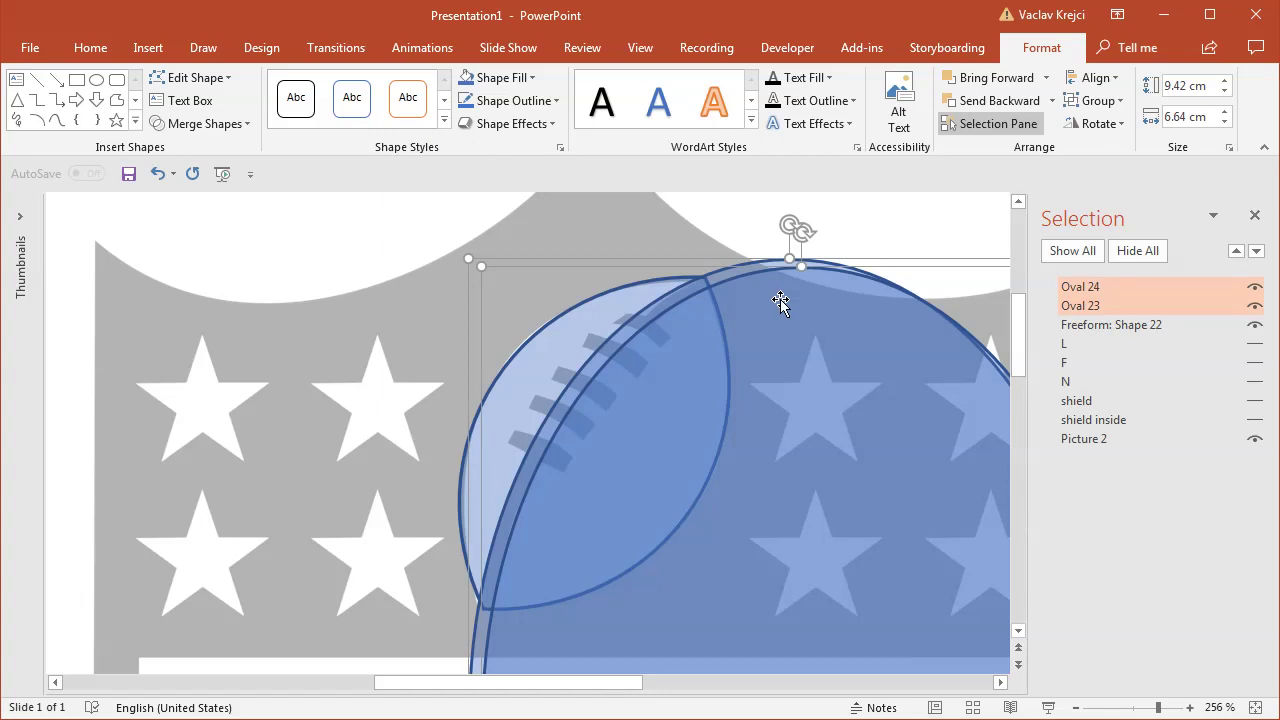
pyautogui.click(241, 120)
pyautogui.click(202, 244)
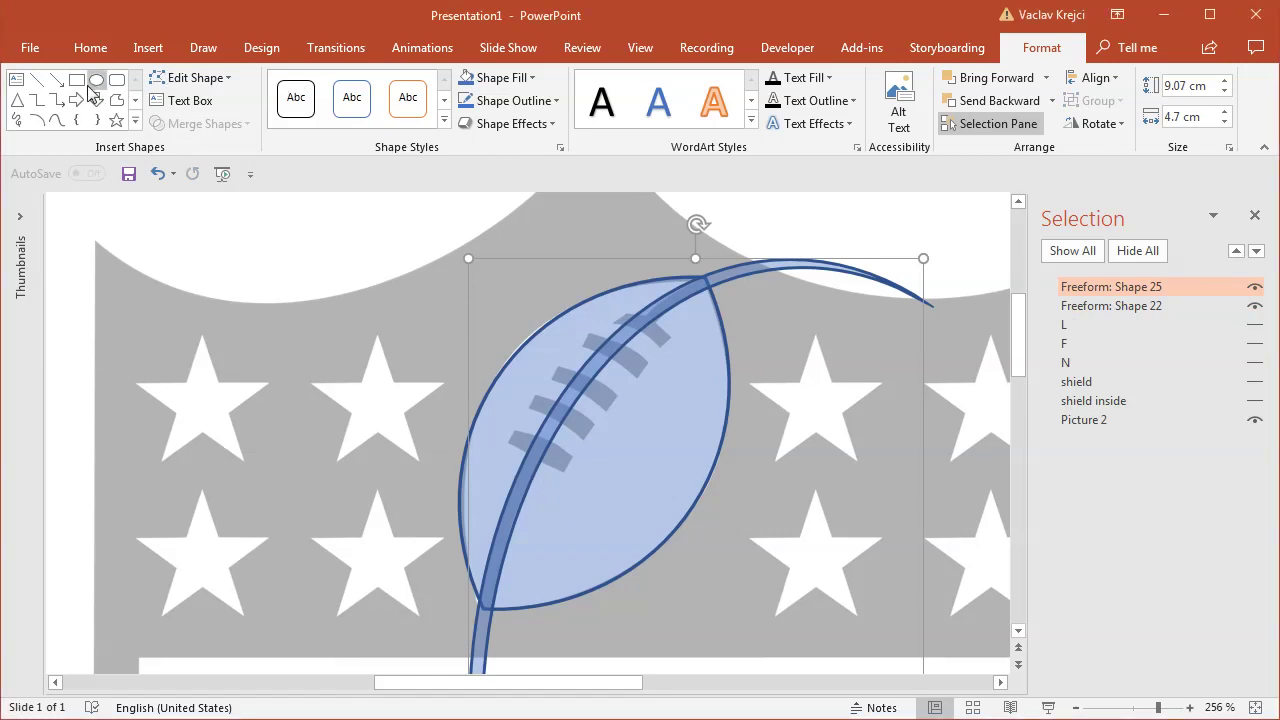
# - Draw a closed four-sided freeform around the football's laces, about 1.71 cm high and 1.66 cm wide
pyautogui.click(116, 102)
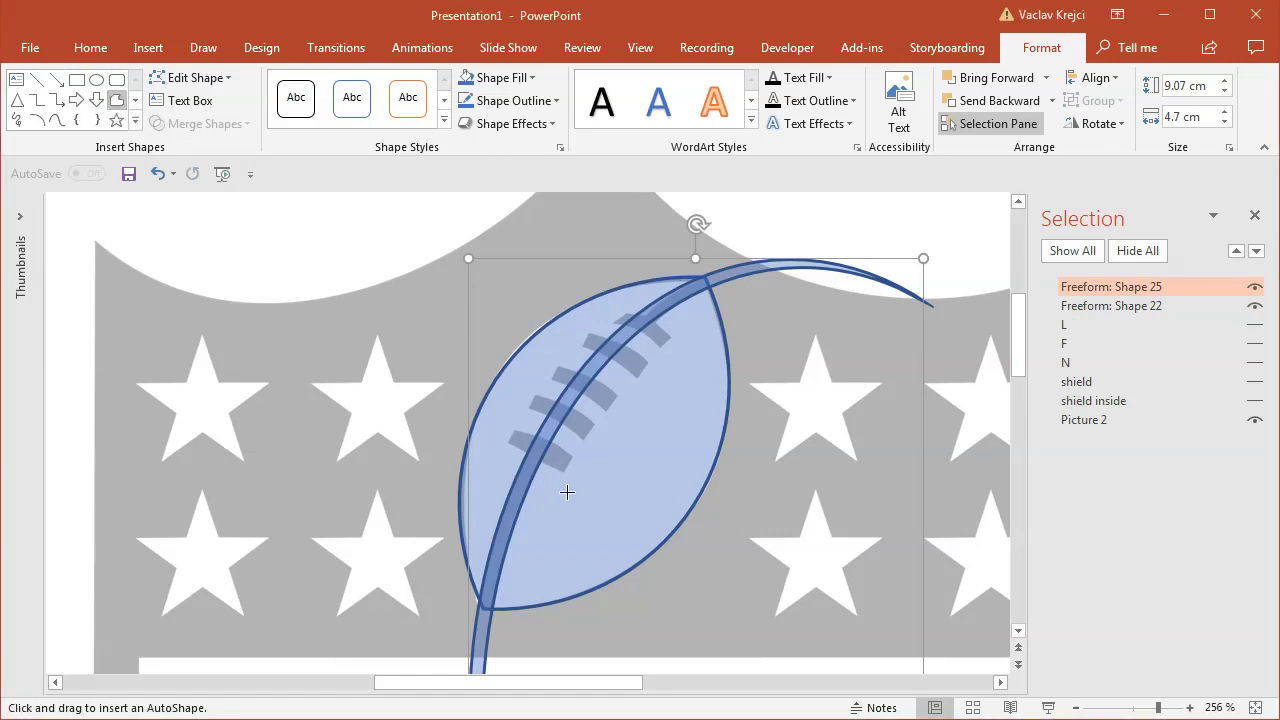
pyautogui.click(510, 430)
pyautogui.click(571, 467)
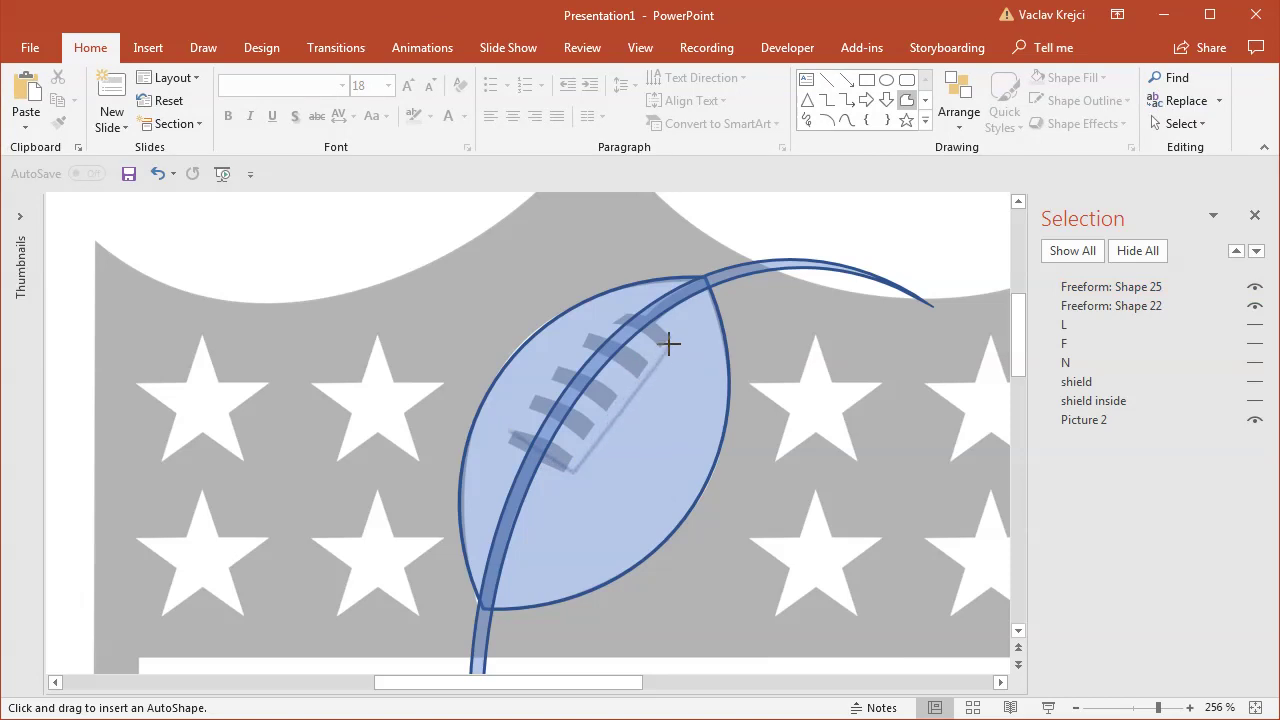
pyautogui.click(669, 343)
pyautogui.click(619, 307)
pyautogui.click(510, 431)
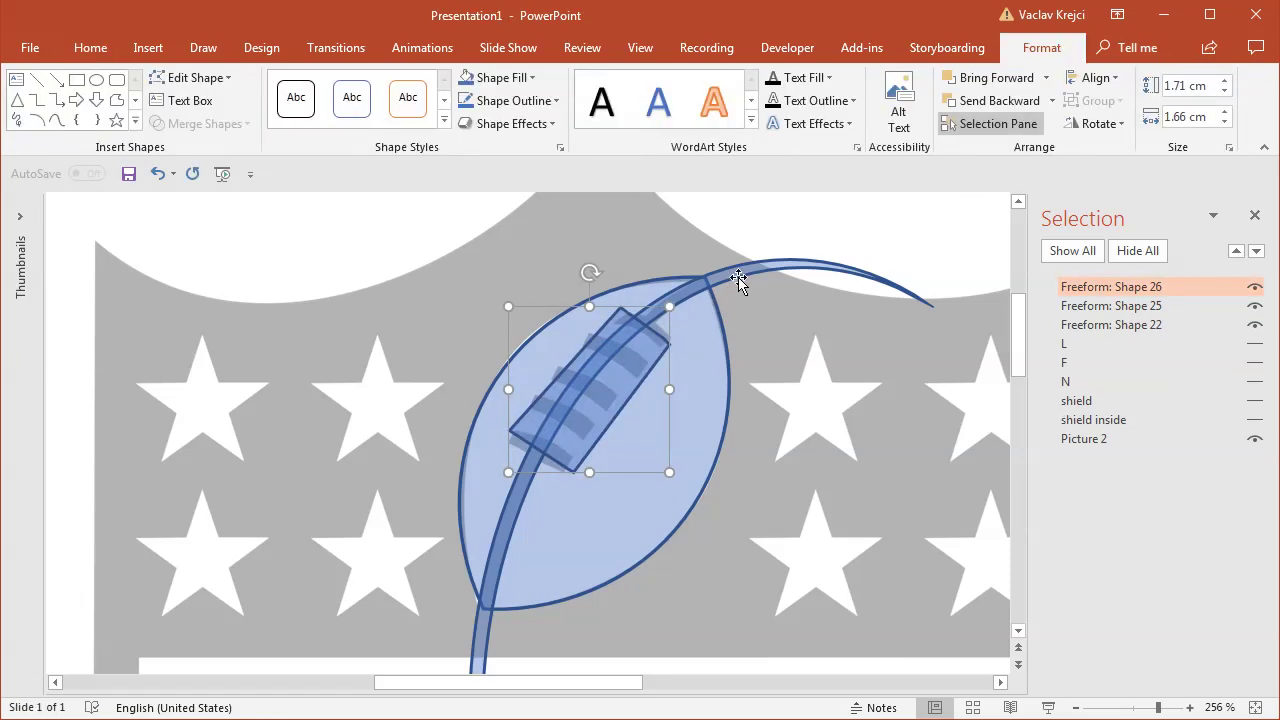
# - Subtract the four-sided freeform from the seam crescent to remove its middle part at the laces
pyautogui.keyDown('shift'); pyautogui.click(738, 283); pyautogui.keyUp('shift')
pyautogui.click(200, 123)
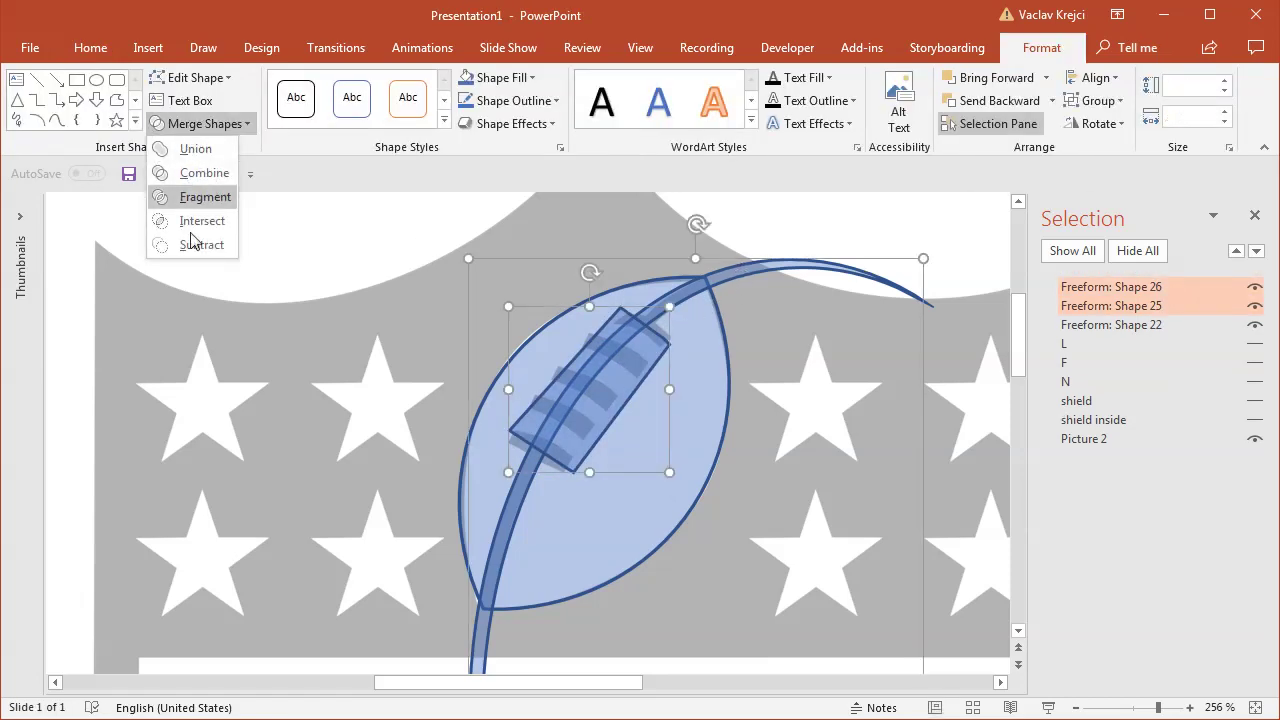
pyautogui.click(198, 244)
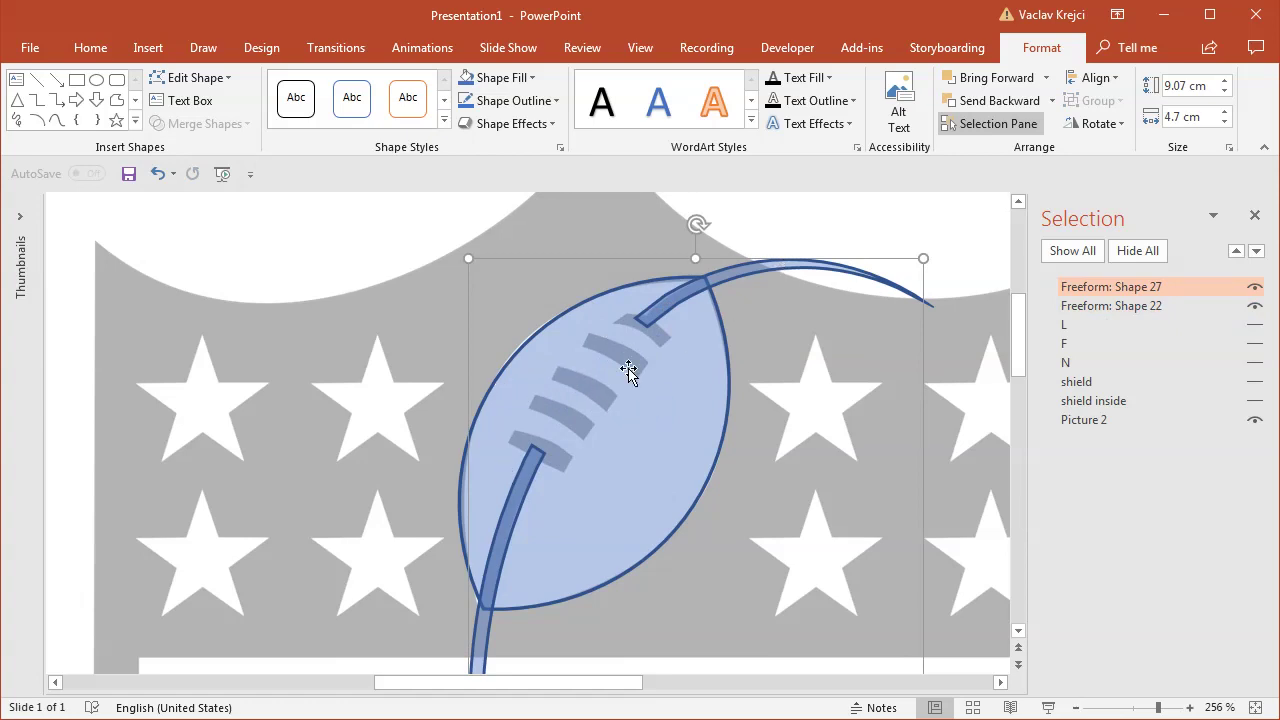
# - Subtract the two-part seam shape from the football shape
pyautogui.click(465, 470)
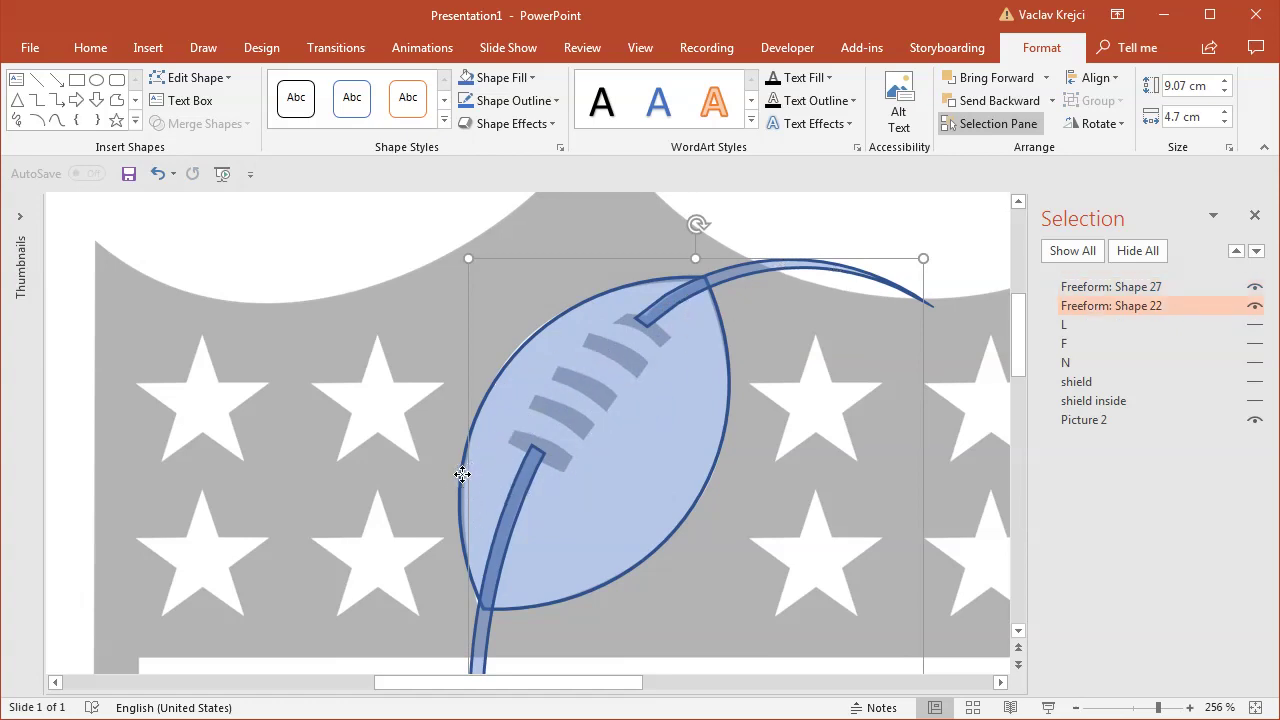
pyautogui.keyDown('shift'); pyautogui.click(534, 457); pyautogui.keyUp('shift')
pyautogui.click(200, 123)
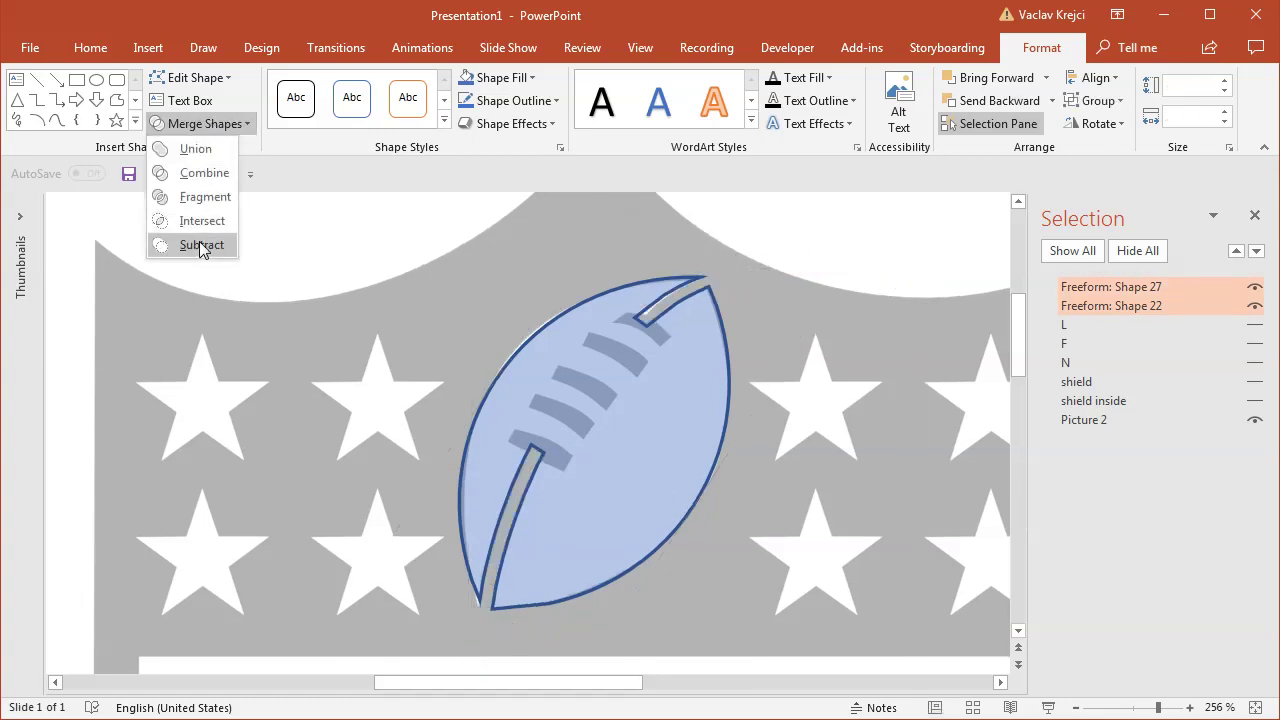
pyautogui.click(201, 245)
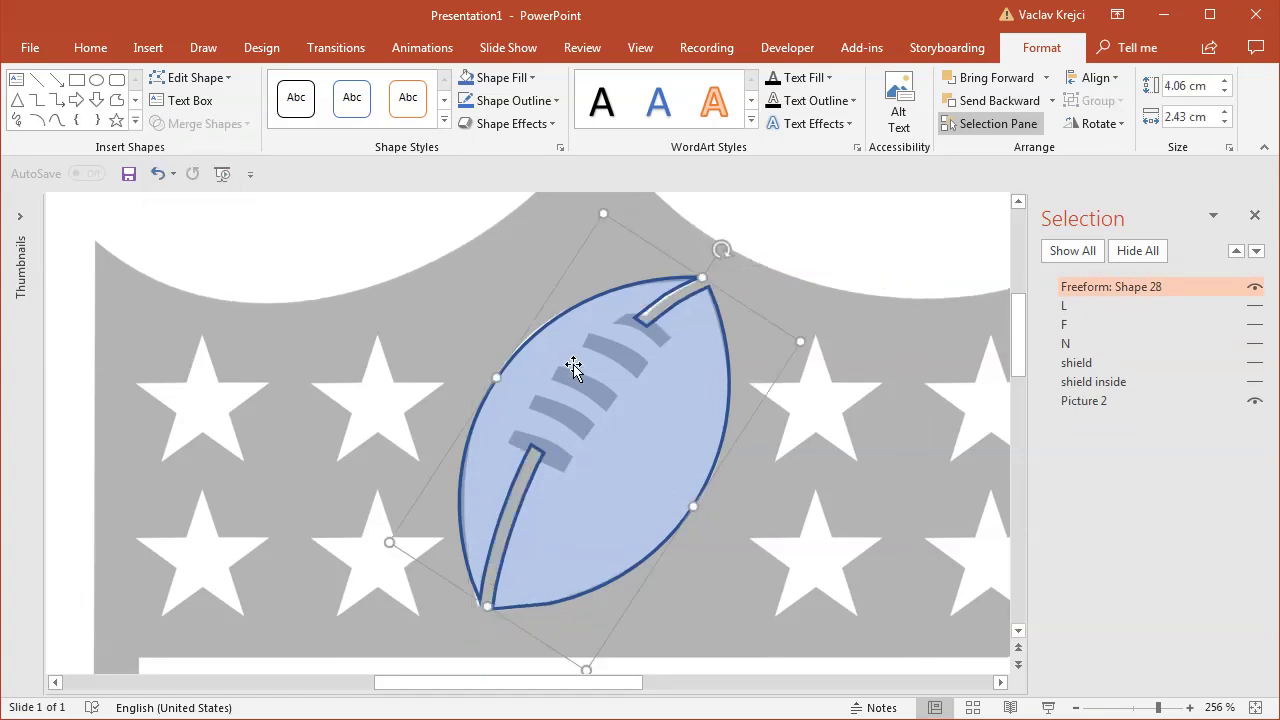
# - Trace the topmost football lace with a closed freeform about 0.34 cm high and 0.63 cm wide
pyautogui.click(1177, 708)
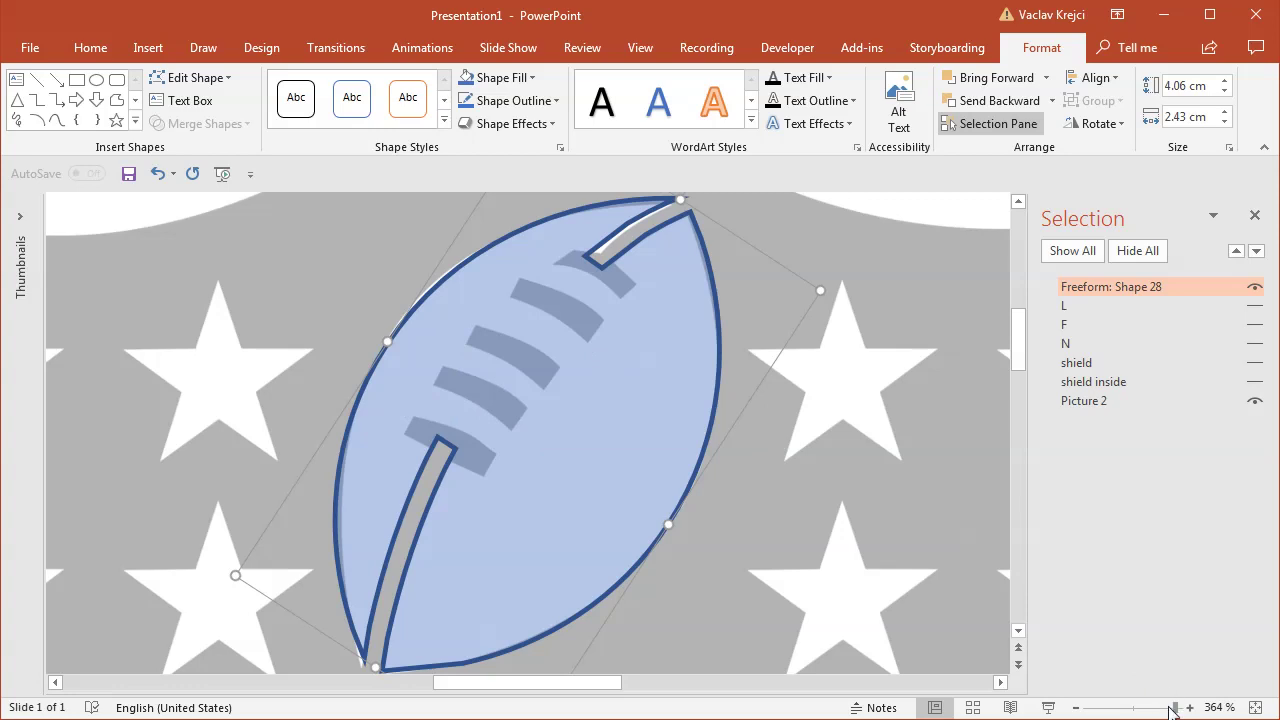
pyautogui.click(1185, 710)
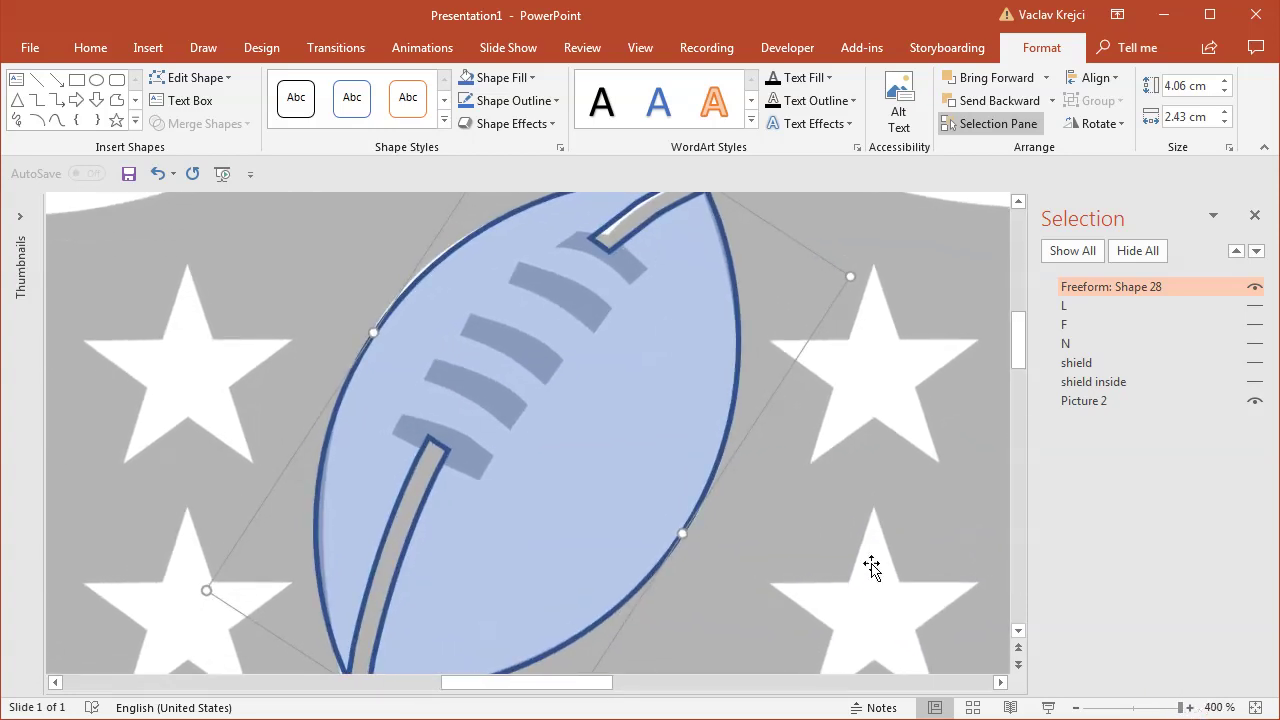
pyautogui.moveTo(1014, 349); pyautogui.dragTo(1020, 330)
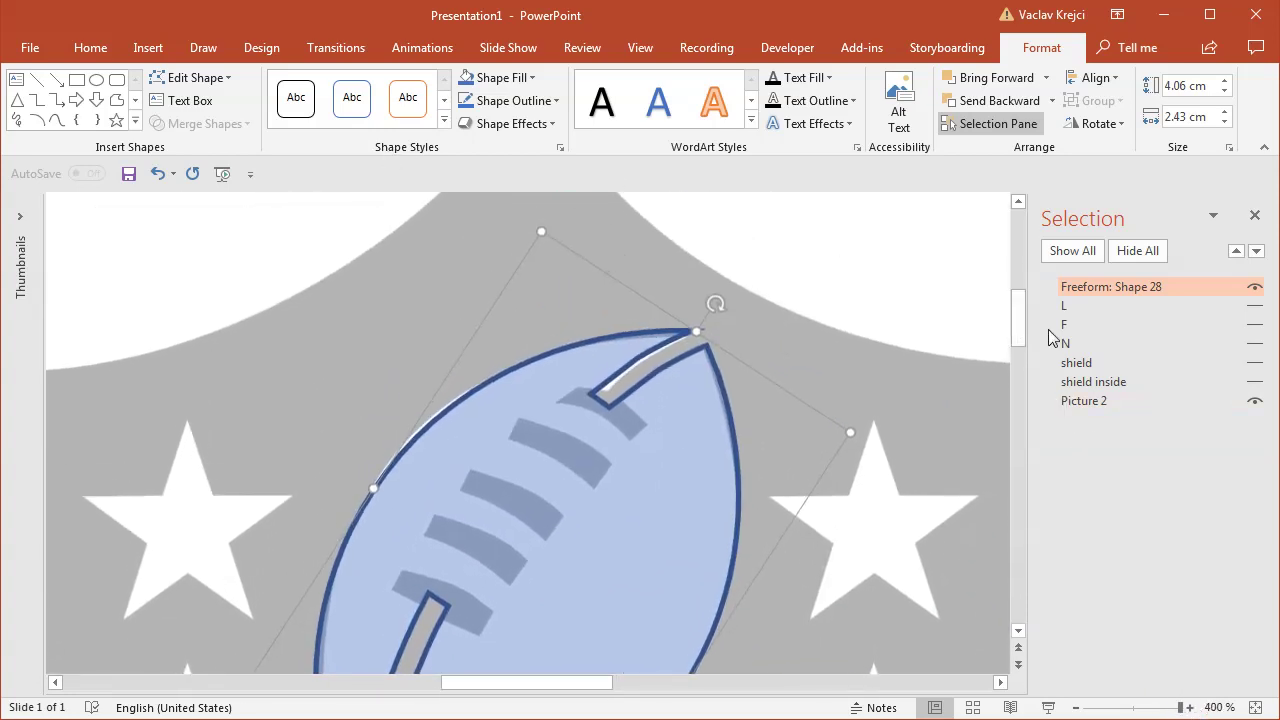
pyautogui.scroll(-2, 1015, 322)
pyautogui.click(135, 55)
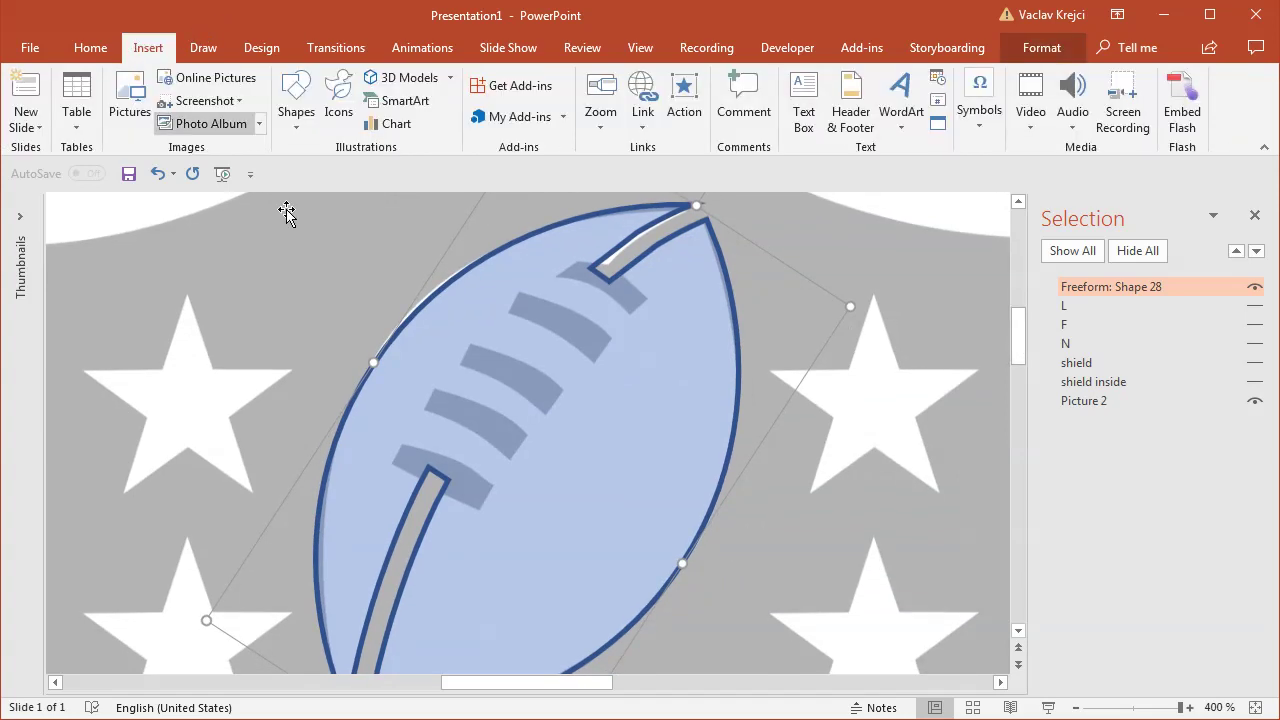
pyautogui.click(296, 105)
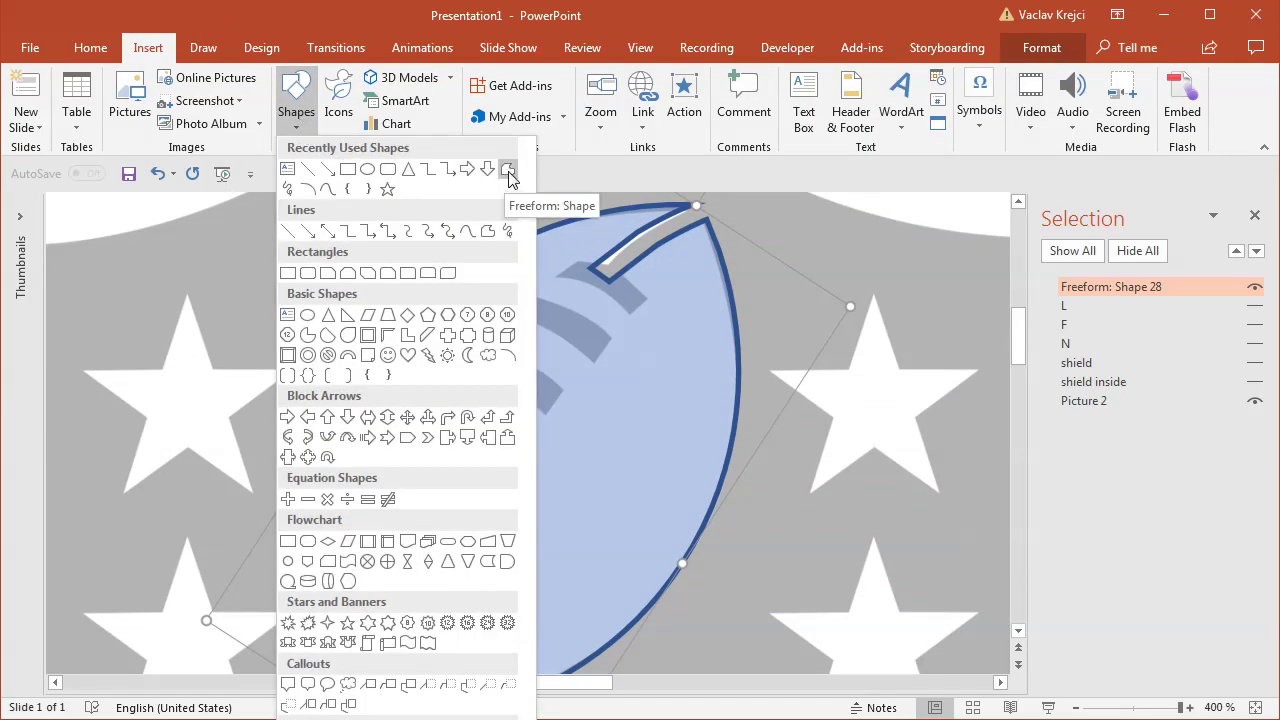
pyautogui.rightClick(509, 174)
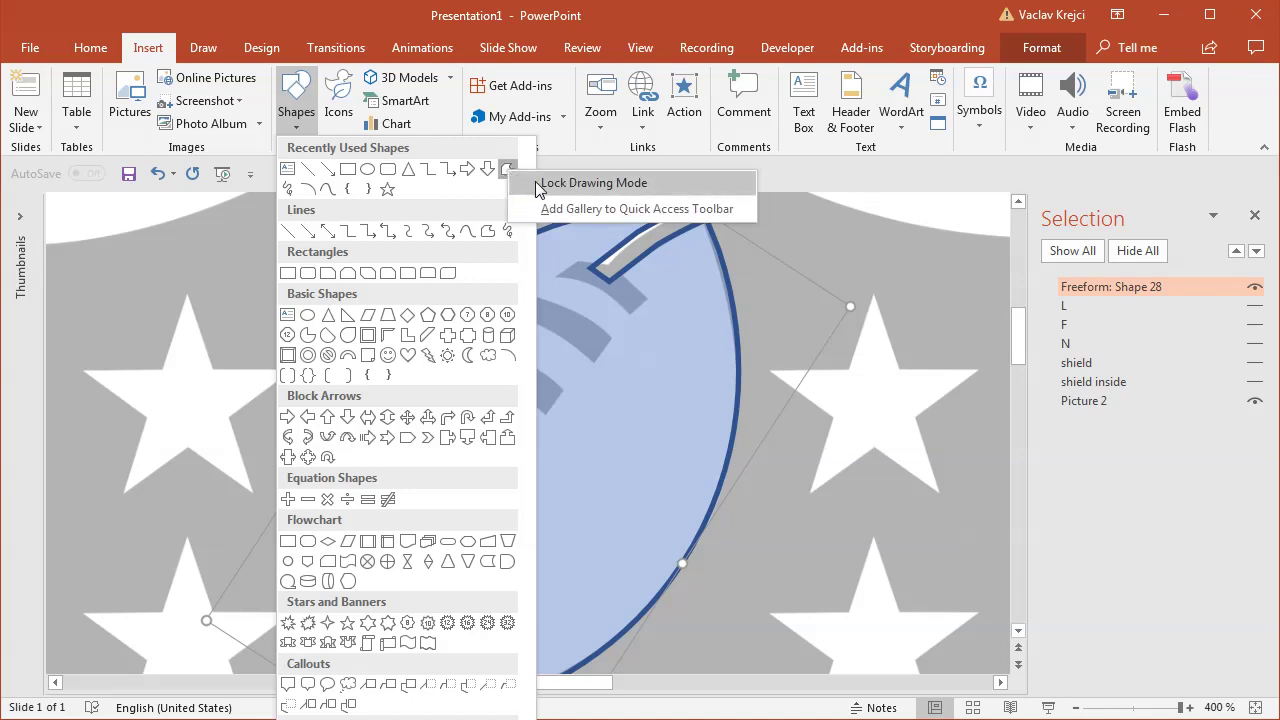
pyautogui.click(540, 185)
pyautogui.click(577, 261)
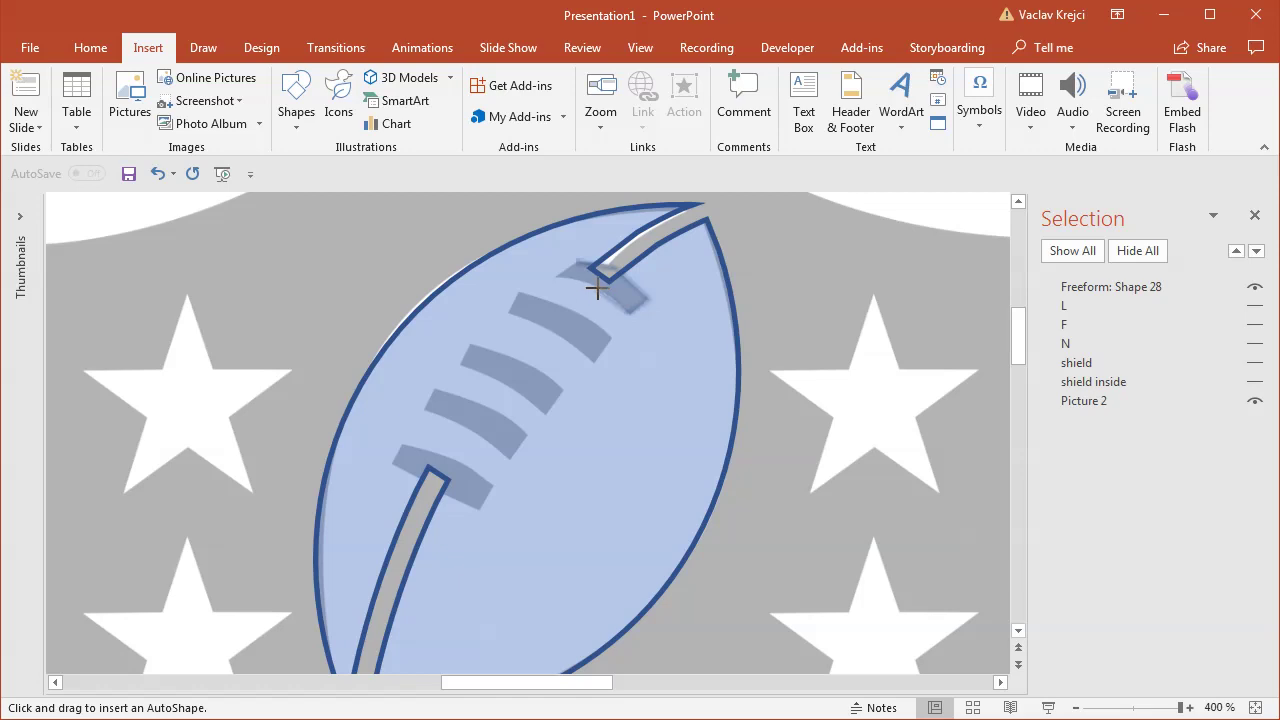
pyautogui.click(572, 263)
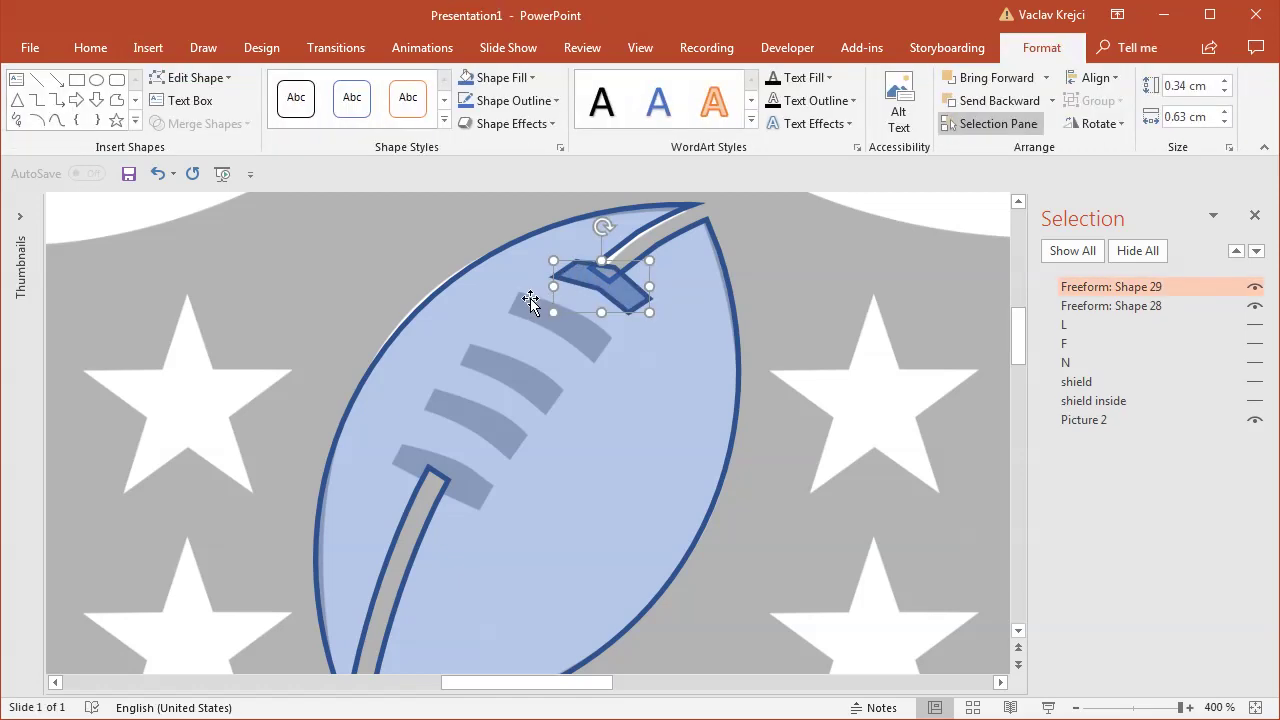
# - Trace the second and third laces from the top with closed freeforms, the second about 0.44 cm high and 0.68 cm wide
pyautogui.click(515, 297)
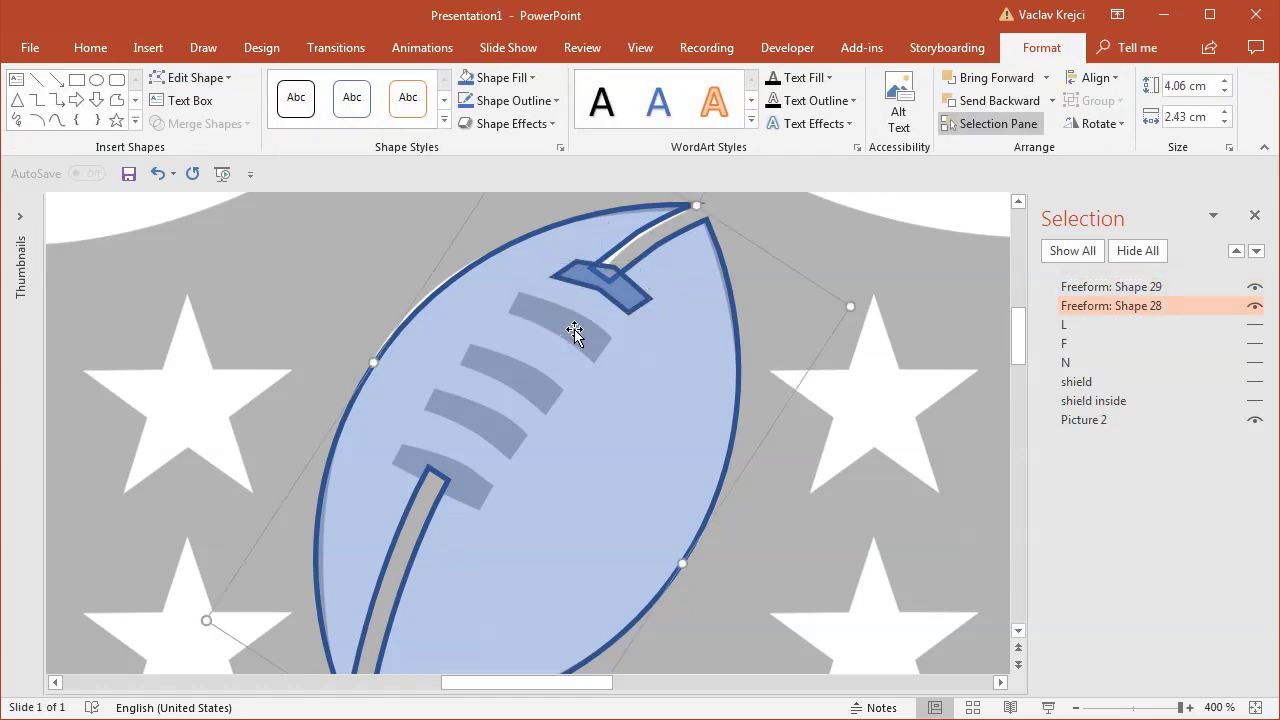
pyautogui.click(117, 100)
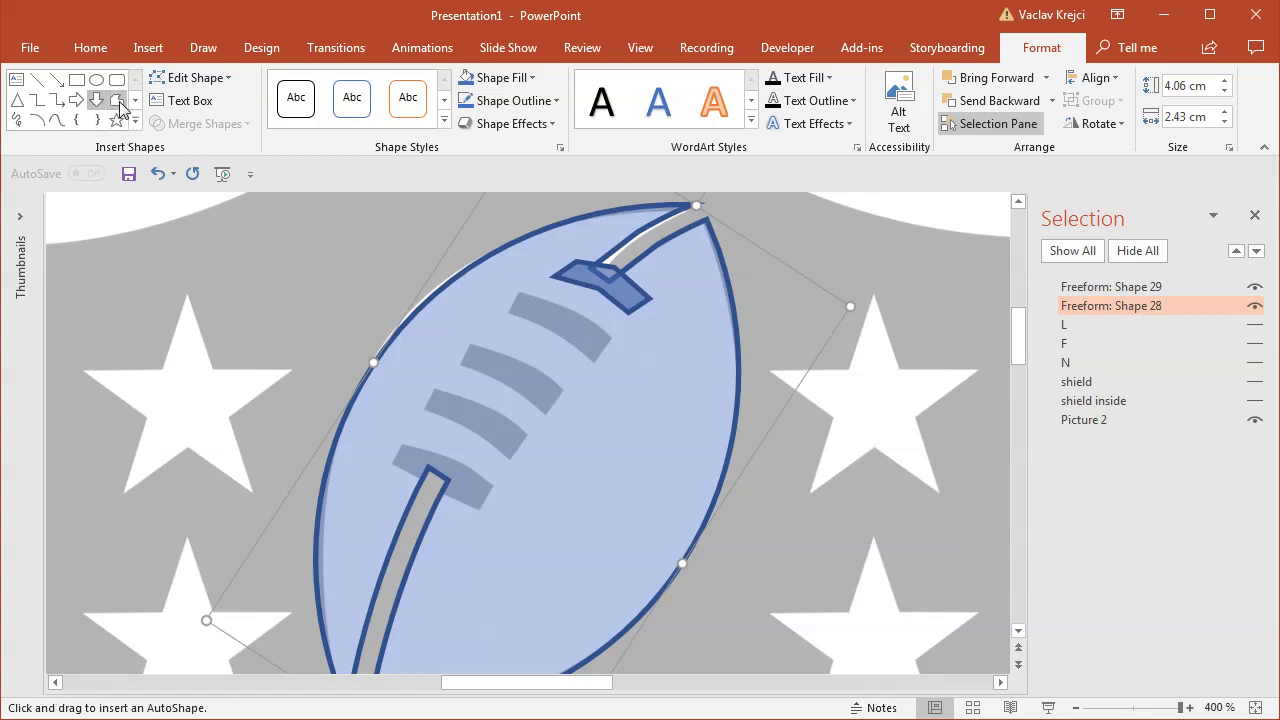
pyautogui.click(520, 295)
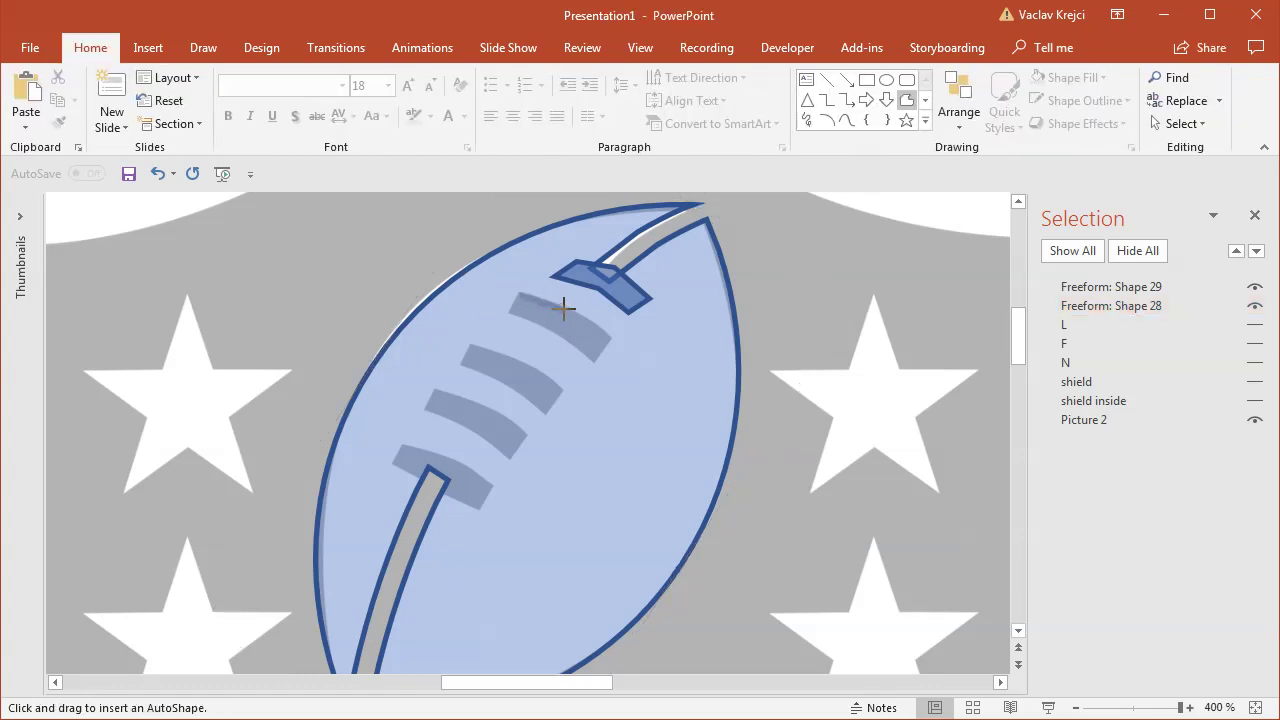
pyautogui.click(513, 298)
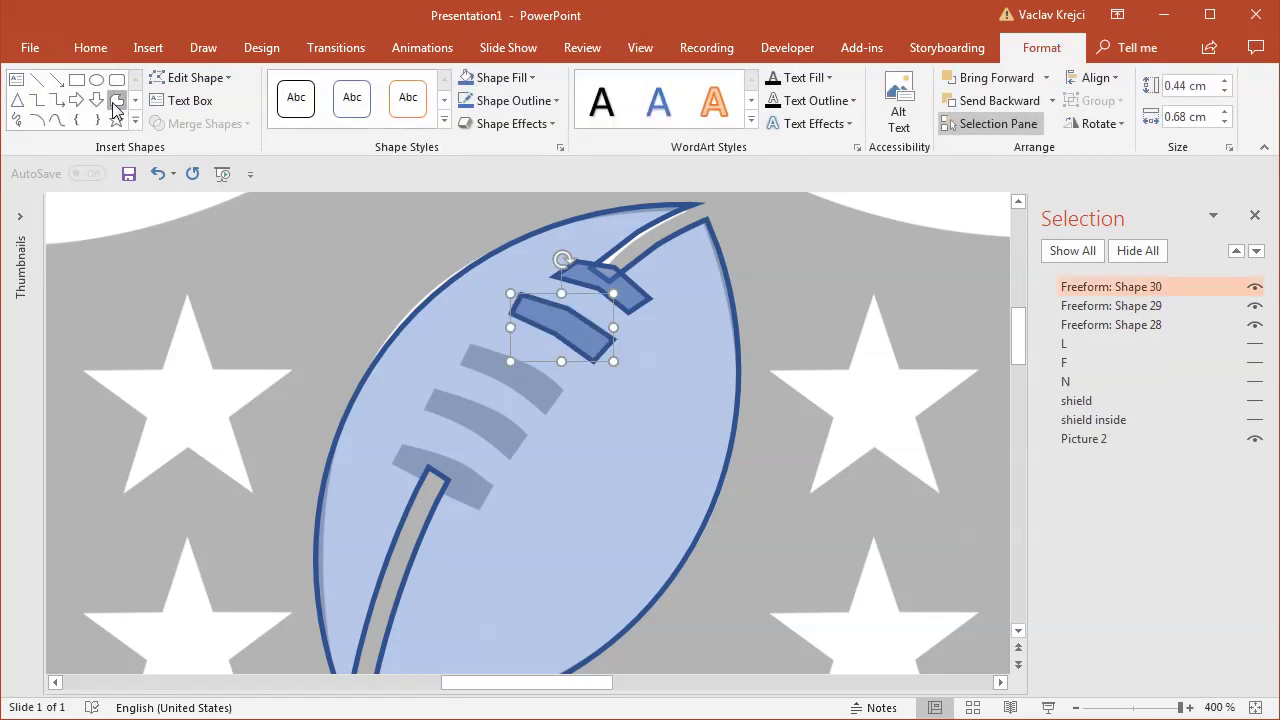
pyautogui.click(471, 342)
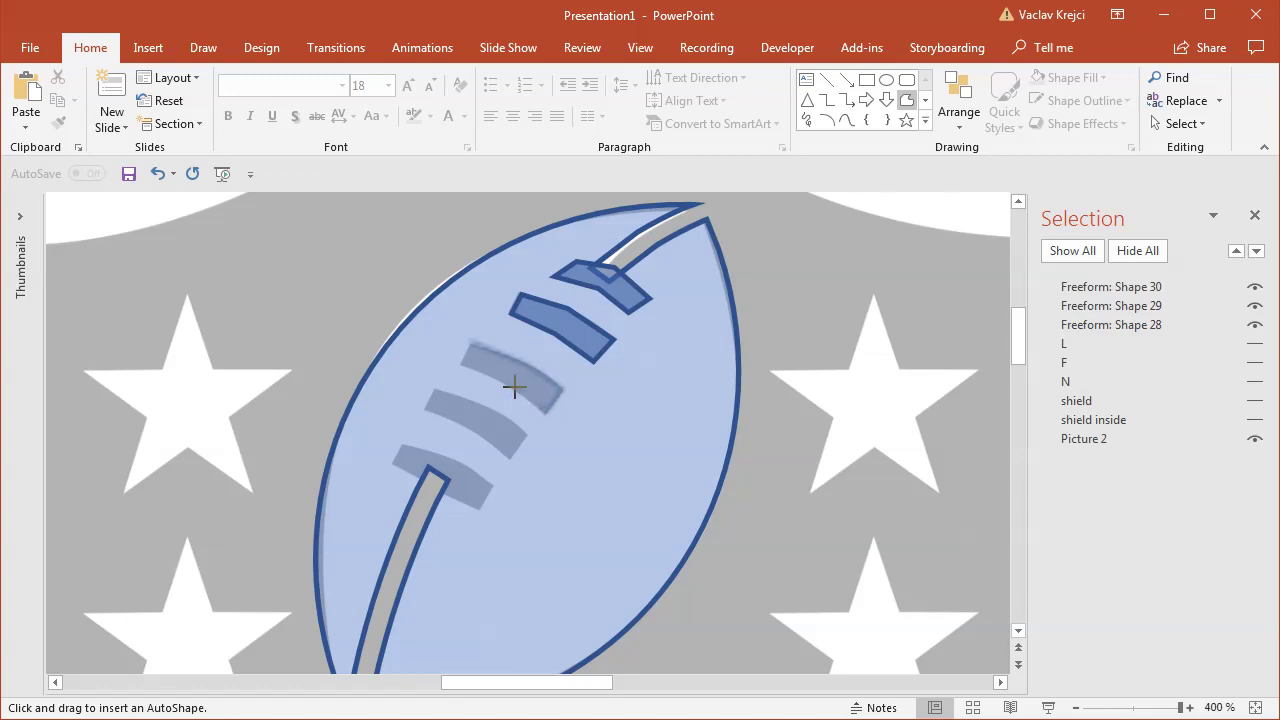
pyautogui.click(463, 363)
pyautogui.click(466, 346)
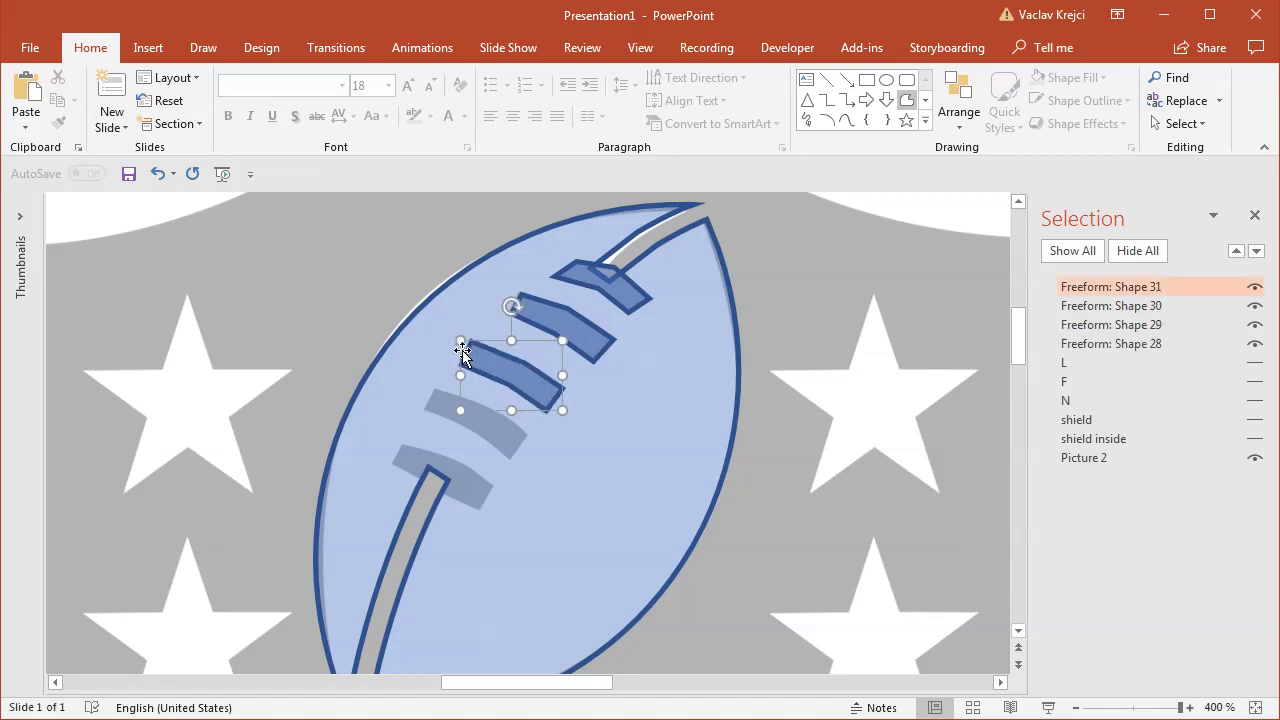
# - Trace the fourth and fifth laces with closed freeforms, about 0.43 by 0.63 cm and 0.44 by 0.67 cm
pyautogui.click(118, 100)
pyautogui.click(432, 388)
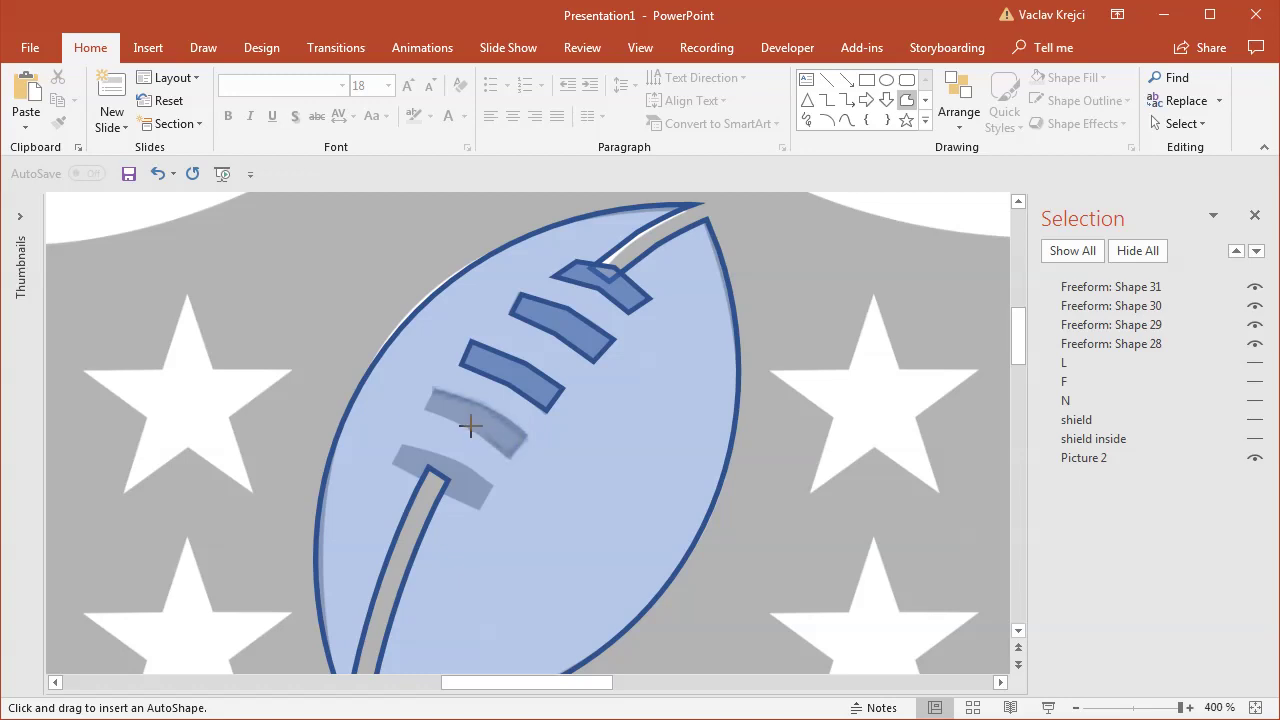
pyautogui.click(432, 390)
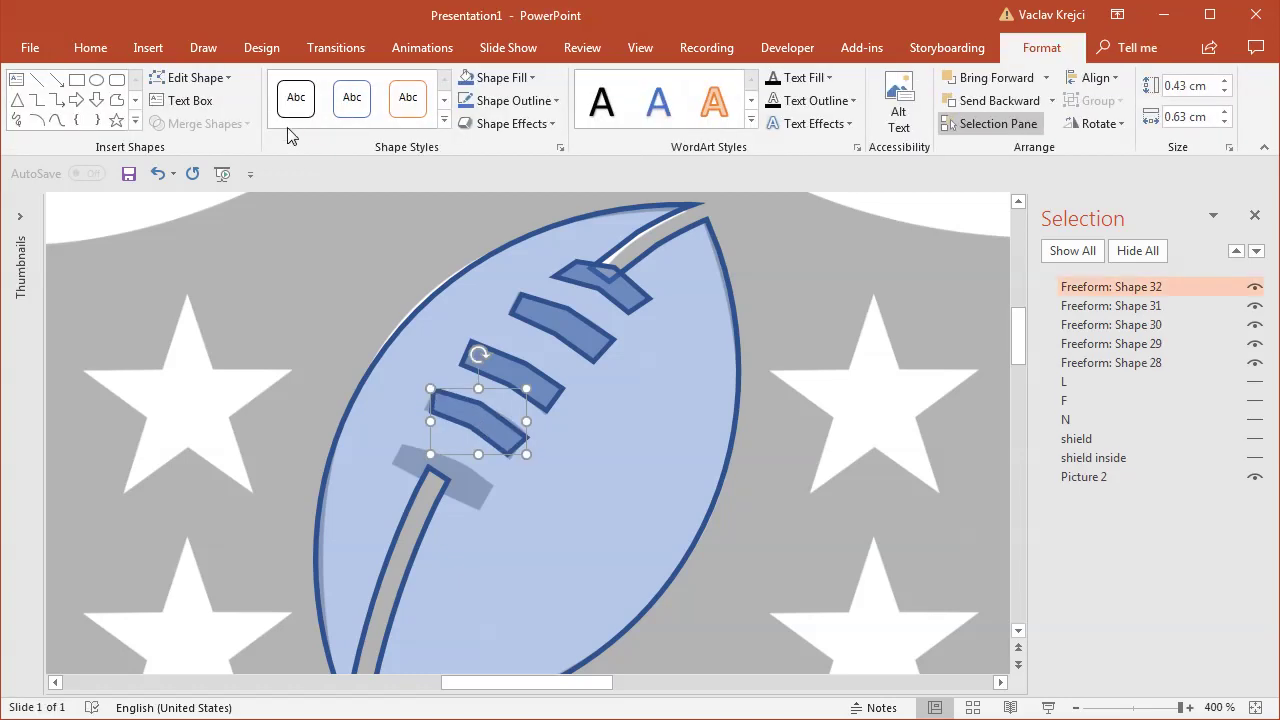
pyautogui.click(115, 101)
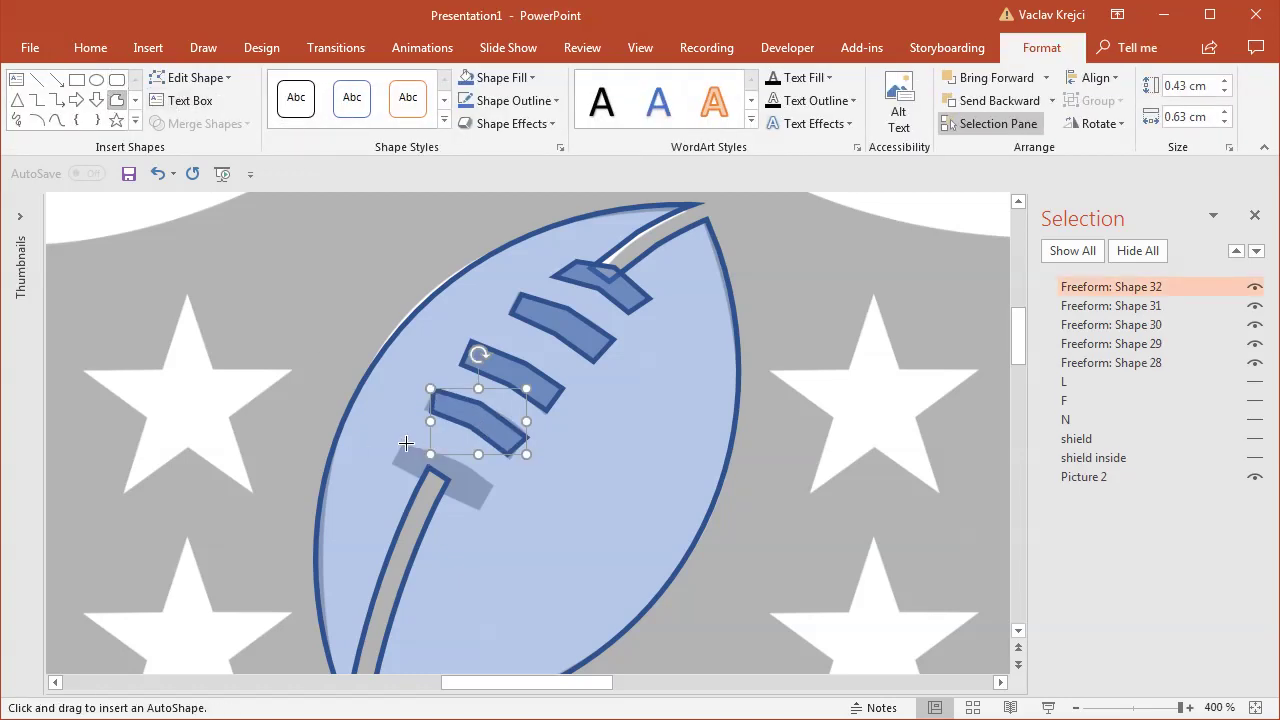
pyautogui.click(406, 443)
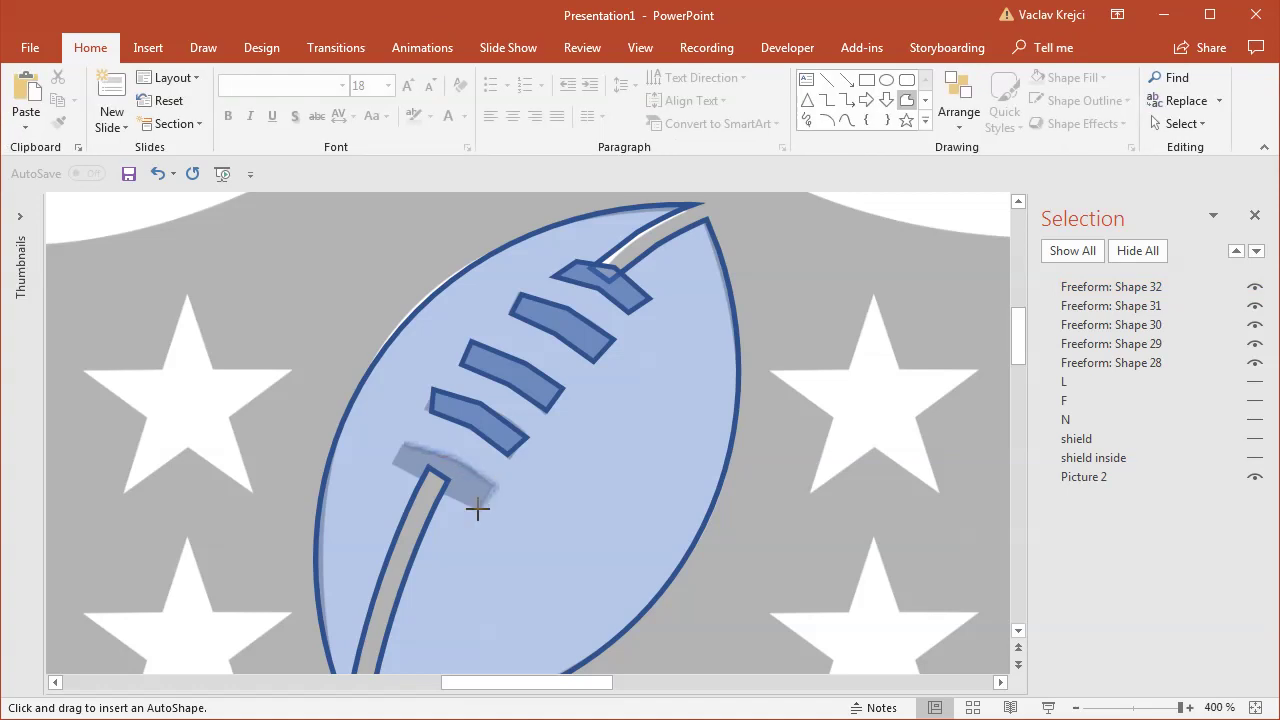
pyautogui.click(400, 446)
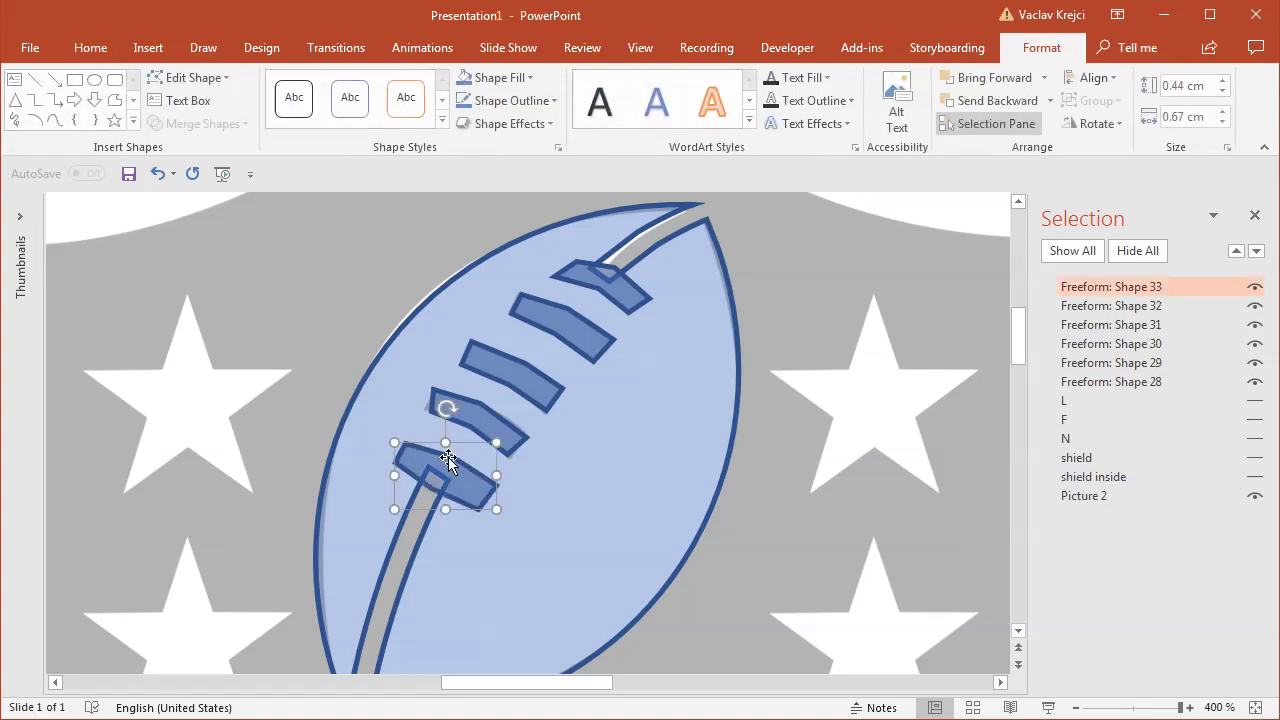
# - Subtract the five lace shapes from the football shape
pyautogui.keyDown('shift'); pyautogui.click(511, 435); pyautogui.keyUp('shift')
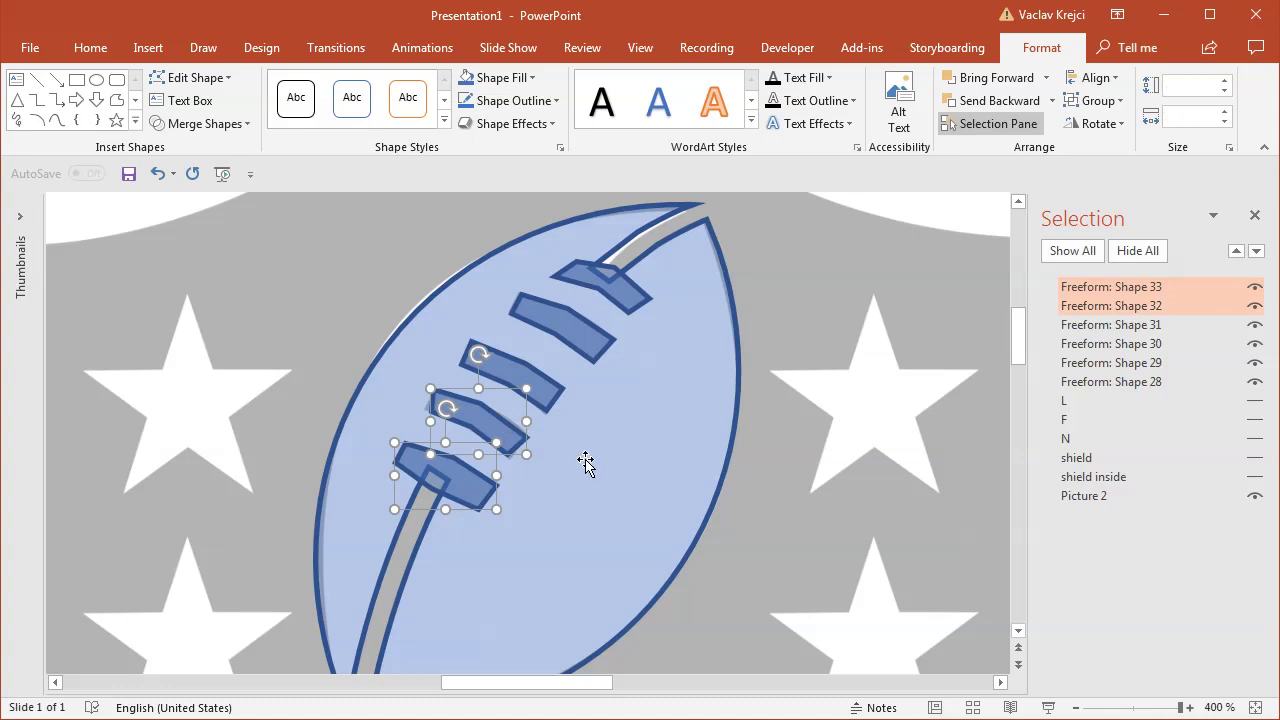
pyautogui.click(586, 465)
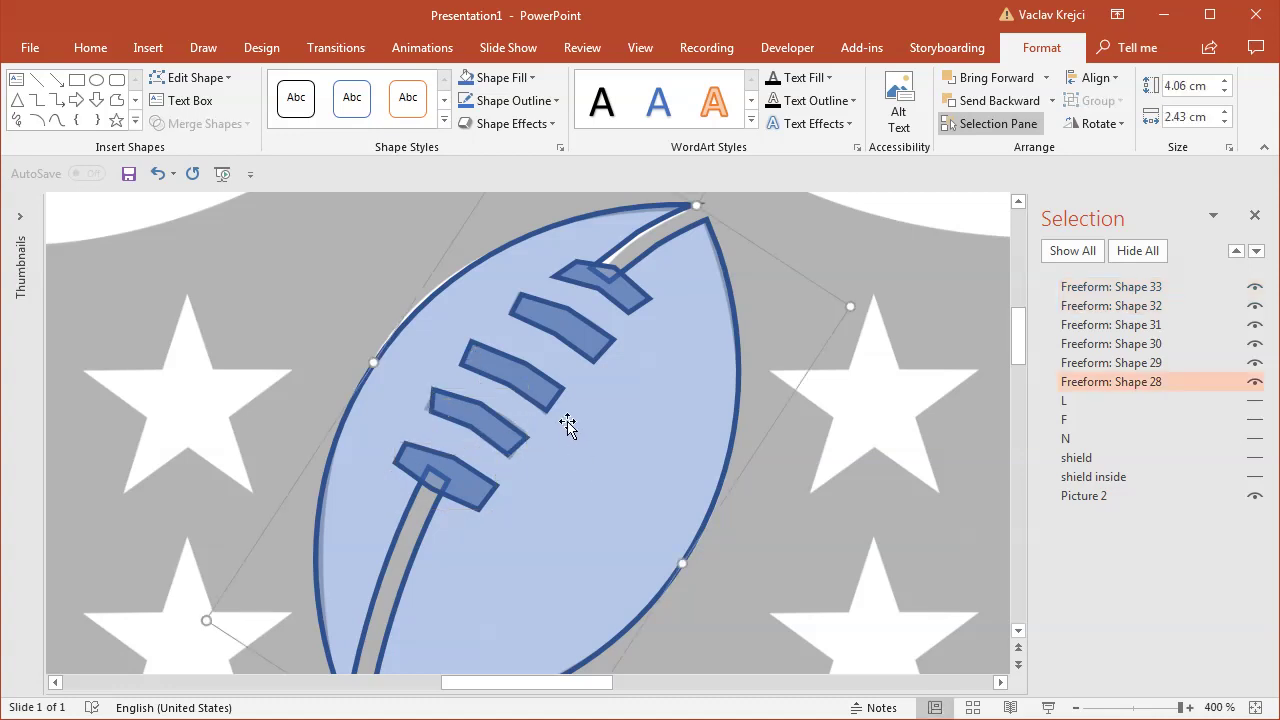
pyautogui.keyDown('shift'); pyautogui.click(466, 488); pyautogui.keyUp('shift')
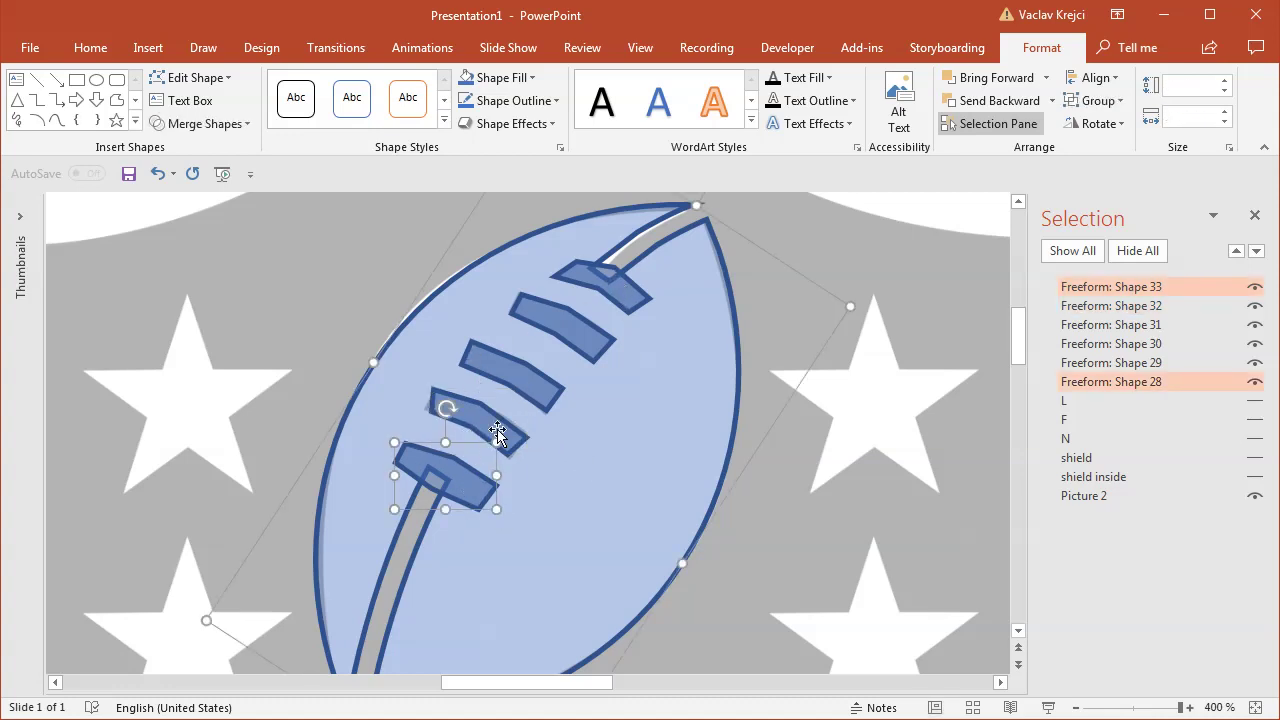
pyautogui.keyDown('shift'); pyautogui.click(500, 432); pyautogui.keyUp('shift')
pyautogui.keyDown('shift'); pyautogui.click(505, 374); pyautogui.keyUp('shift')
pyautogui.keyDown('shift'); pyautogui.click(555, 318); pyautogui.keyUp('shift')
pyautogui.keyDown('shift'); pyautogui.click(590, 283); pyautogui.keyUp('shift')
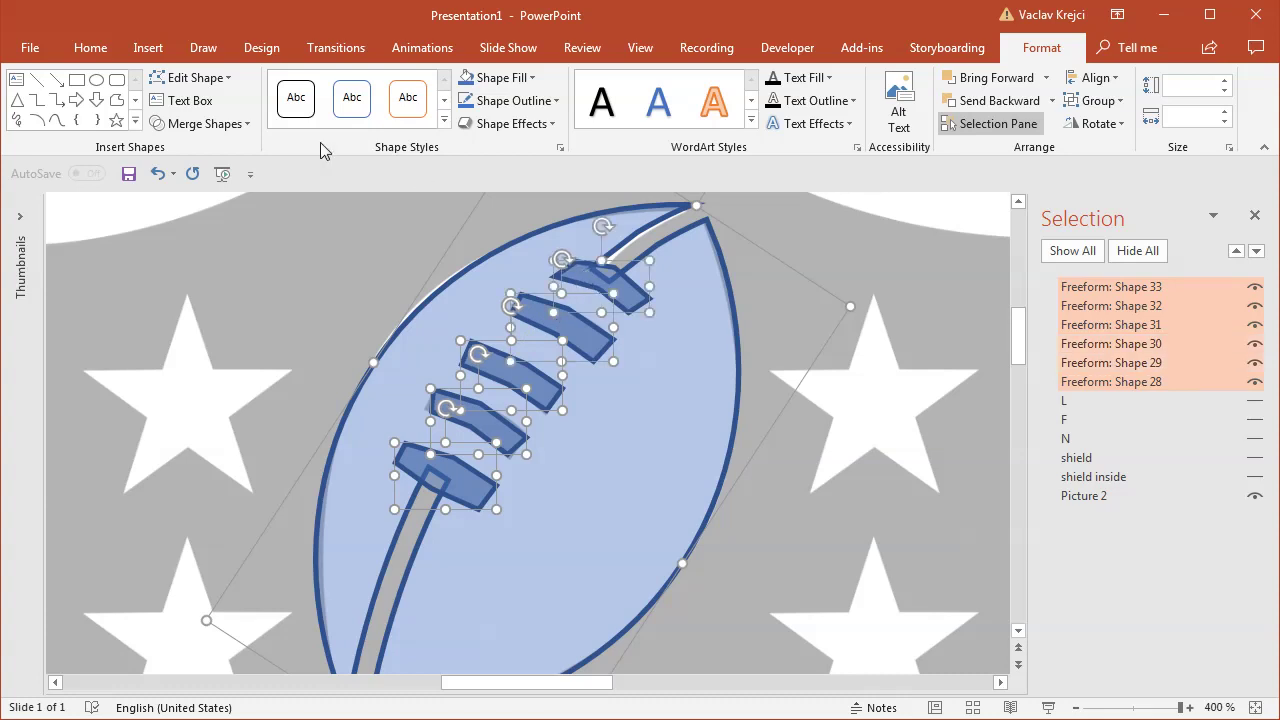
pyautogui.click(205, 123)
pyautogui.click(206, 245)
pyautogui.click(206, 245)
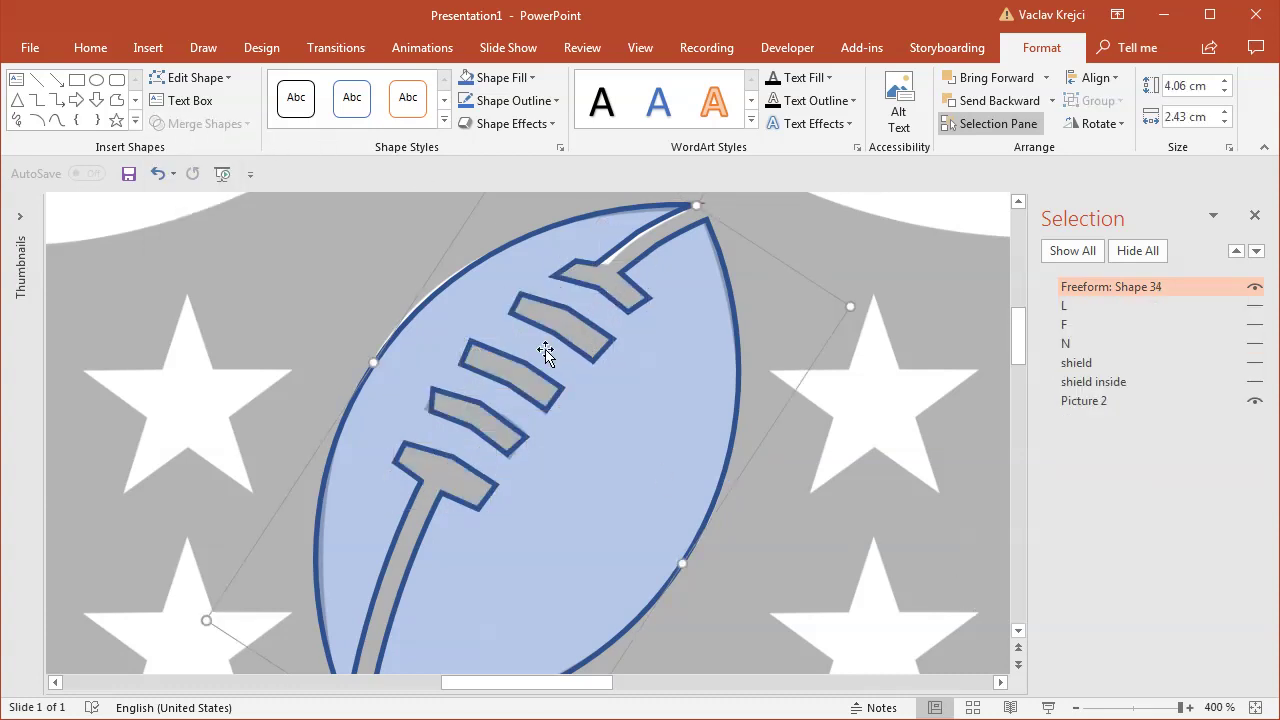
# - Draw a five-point star about 1.24 cm high and wide over the upper-left star of the reference picture
pyautogui.click(1160, 707)
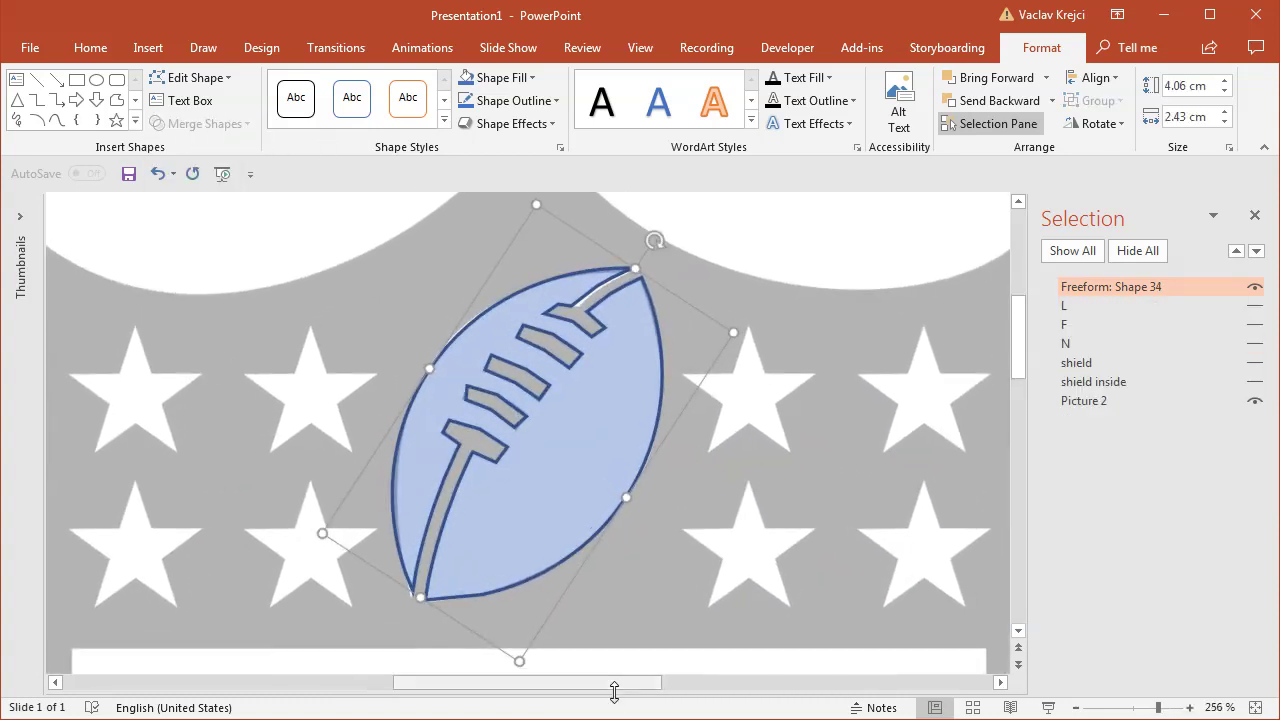
pyautogui.moveTo(597, 692); pyautogui.dragTo(543, 697)
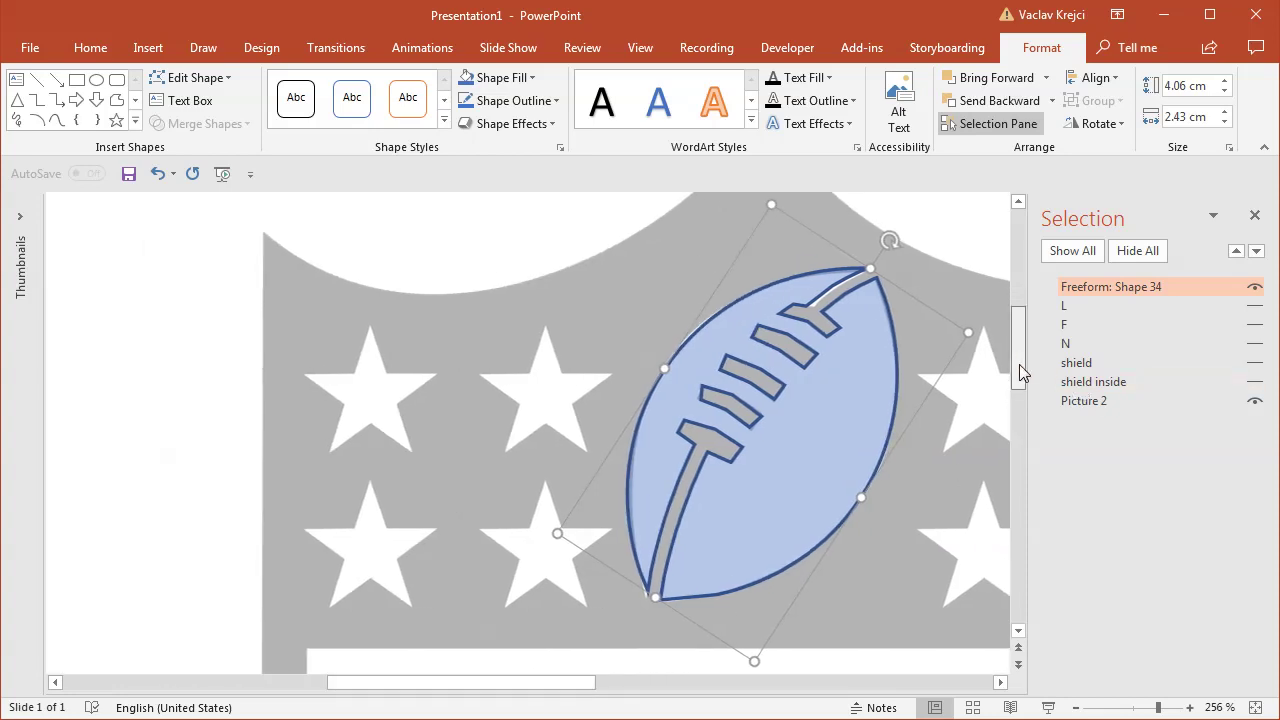
pyautogui.moveTo(1020, 366); pyautogui.dragTo(1020, 378)
pyautogui.click(150, 47)
pyautogui.click(296, 100)
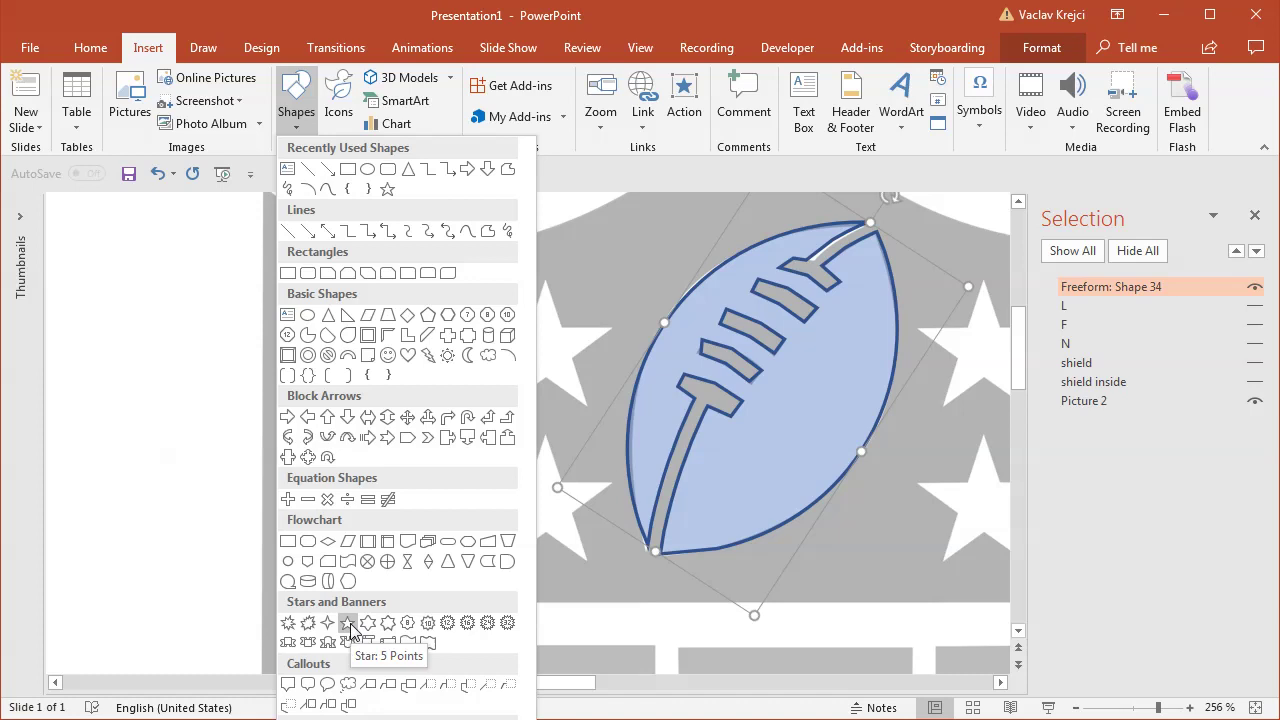
pyautogui.click(347, 623)
pyautogui.moveTo(329, 285)
pyautogui.mouseDown()
pyautogui.moveTo(434, 405)
pyautogui.moveTo(449, 405)
pyautogui.mouseUp()
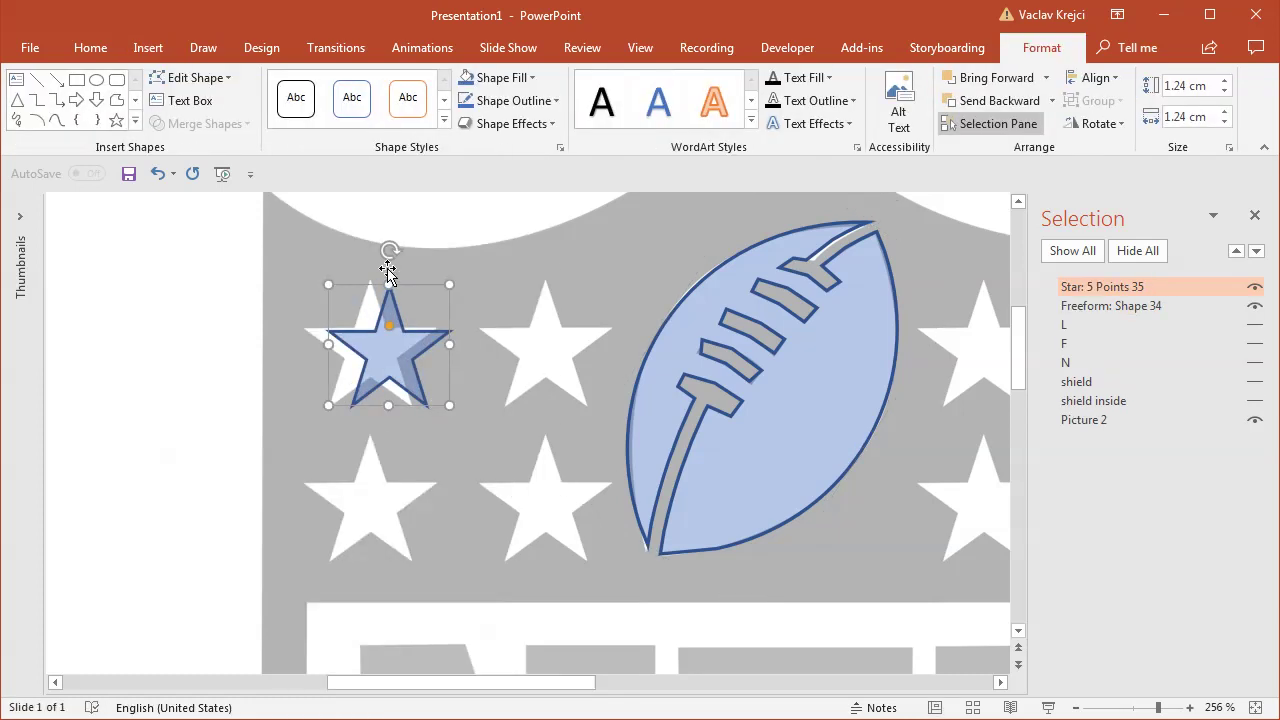
# - Remove the star's outline and fit it onto the reference star, enlarging it to about 1.33 cm high and wide
pyautogui.click(513, 100)
pyautogui.click(541, 317)
pyautogui.moveTo(394, 349)
pyautogui.mouseDown()
pyautogui.moveTo(371, 343)
pyautogui.moveTo(386, 349)
pyautogui.mouseUp()
pyautogui.moveTo(430, 403); pyautogui.dragTo(435, 409)
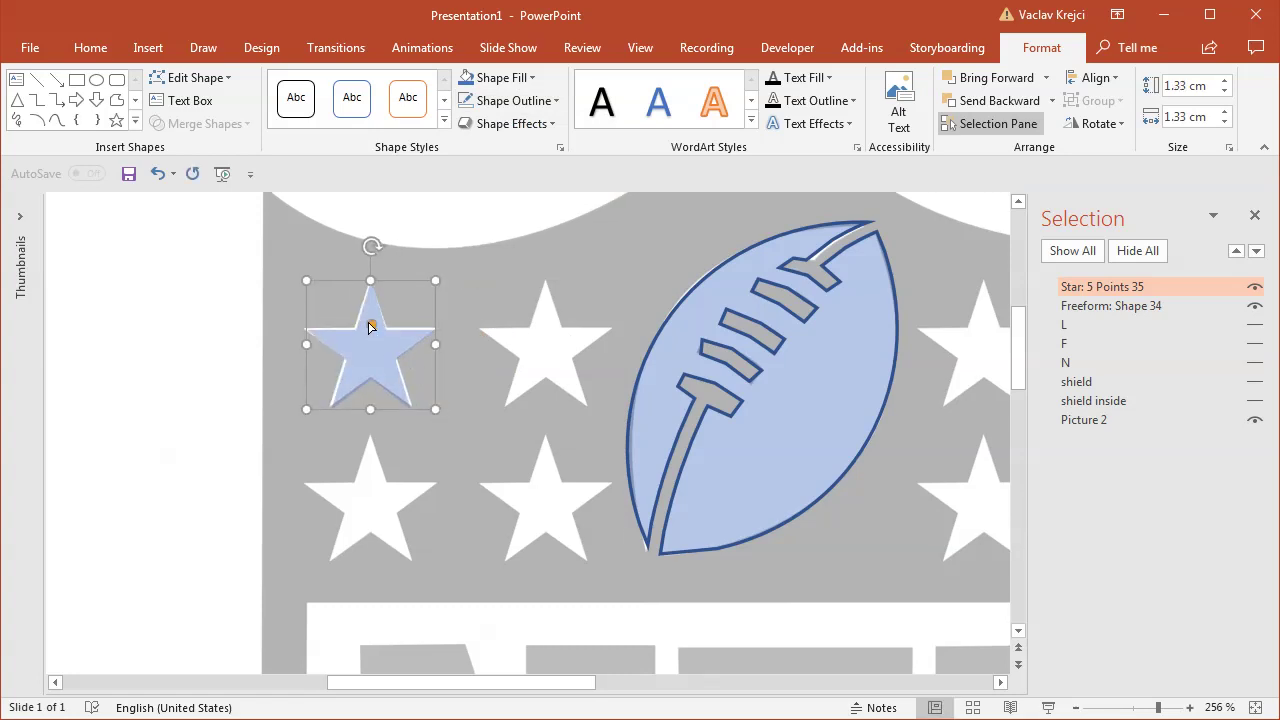
pyautogui.moveTo(370, 328)
pyautogui.mouseDown()
pyautogui.moveTo(362, 316)
pyautogui.moveTo(366, 330)
pyautogui.mouseUp()
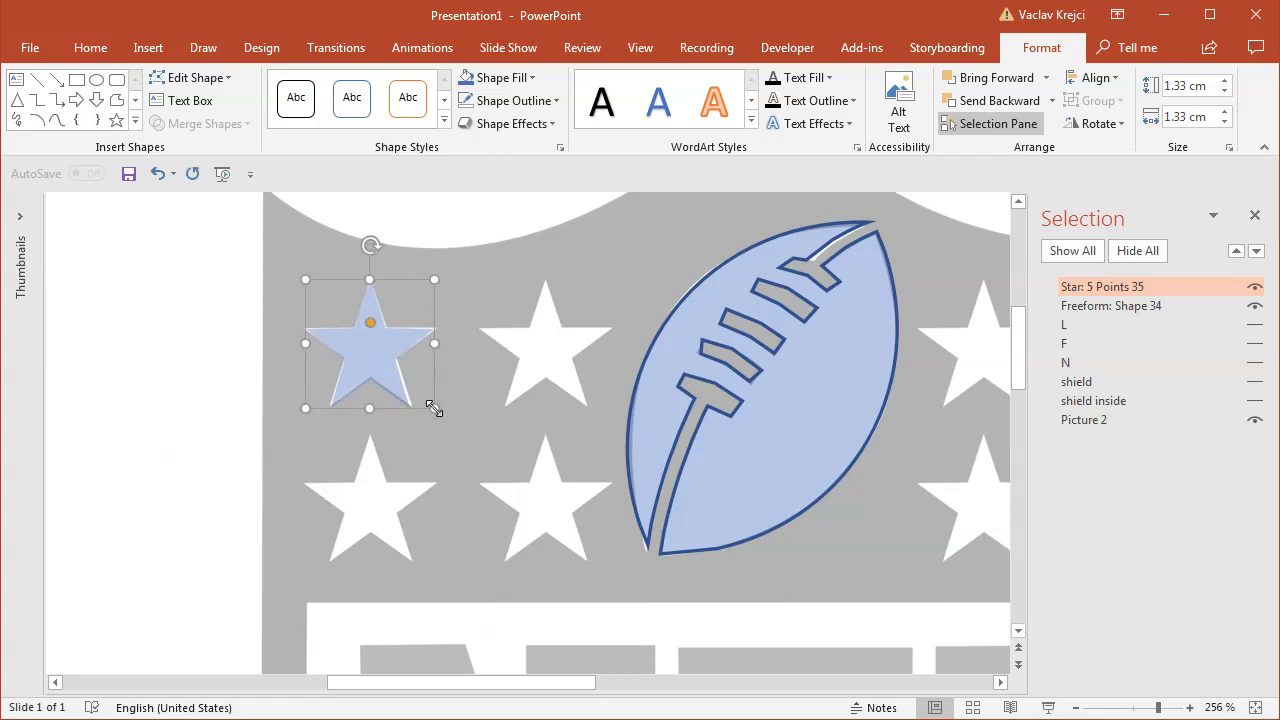
pyautogui.hotkey('ctrl', 'Right')
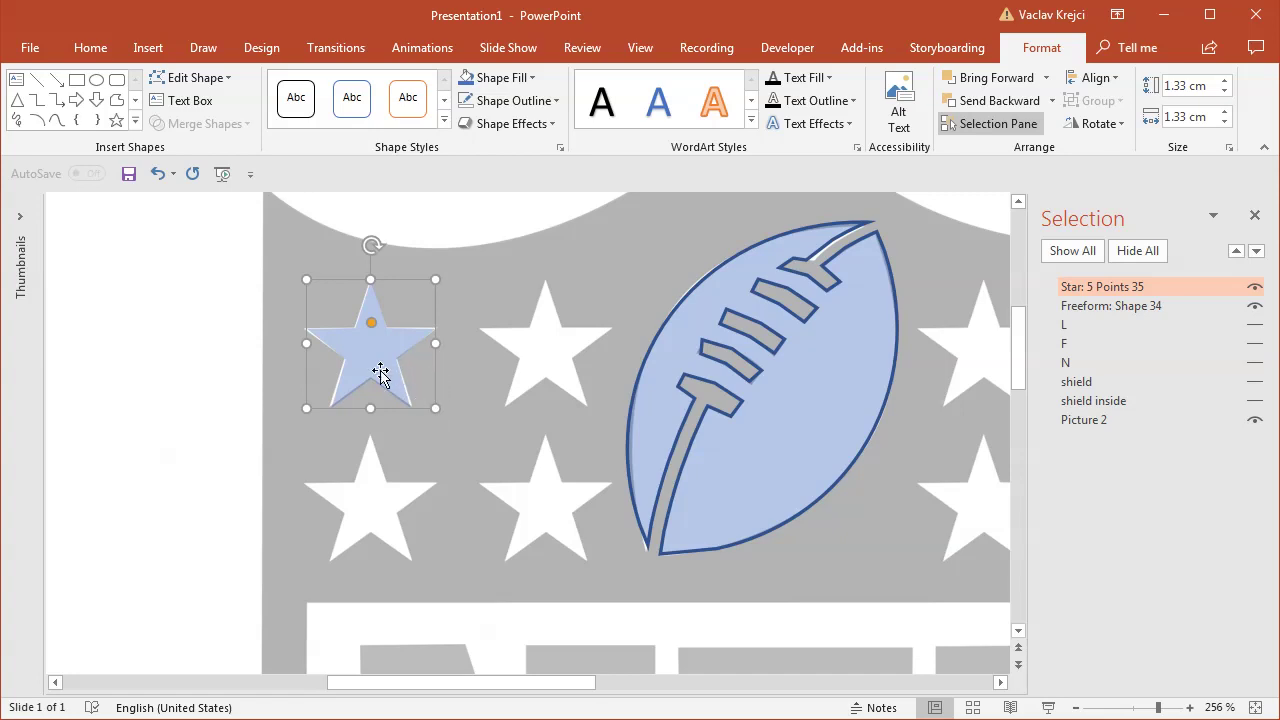
# - Copy the star onto the other three reference stars beside the football and group all four stars
pyautogui.moveTo(380, 370); pyautogui.dragTo(544, 521)
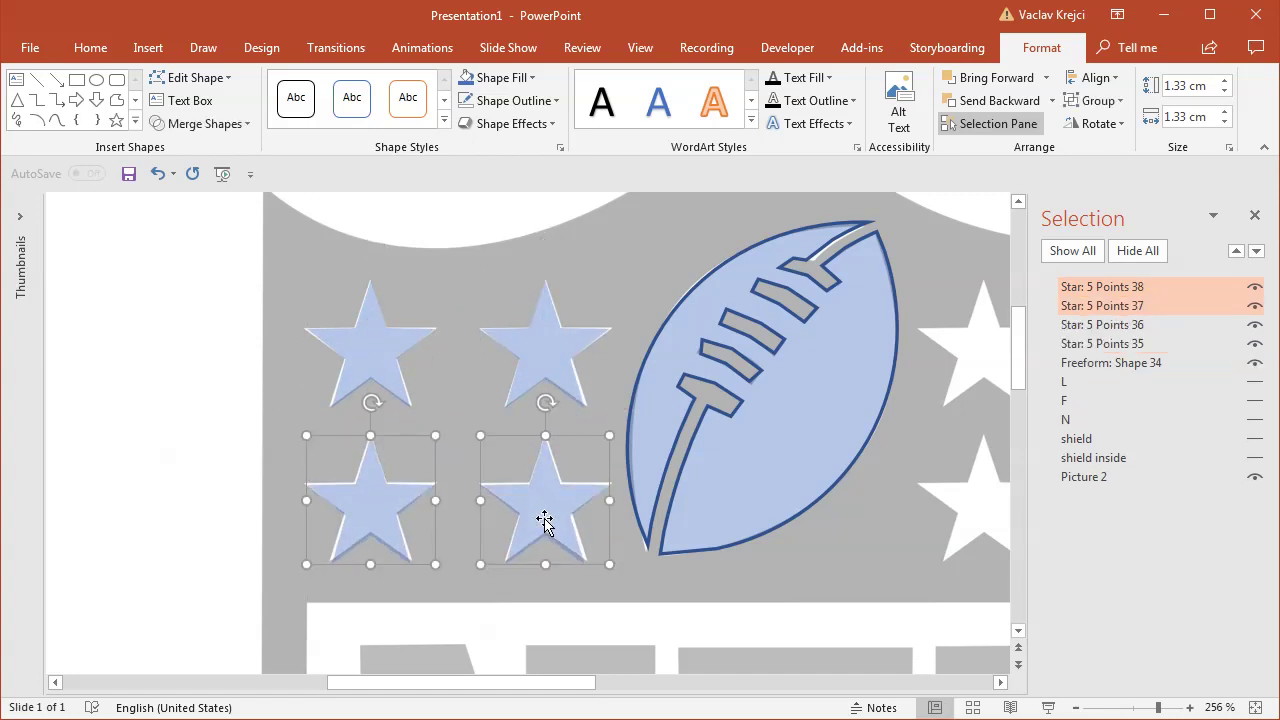
pyautogui.keyDown('shift'); pyautogui.click(545, 355); pyautogui.keyUp('shift')
pyautogui.keyDown('shift'); pyautogui.click(385, 347); pyautogui.keyUp('shift')
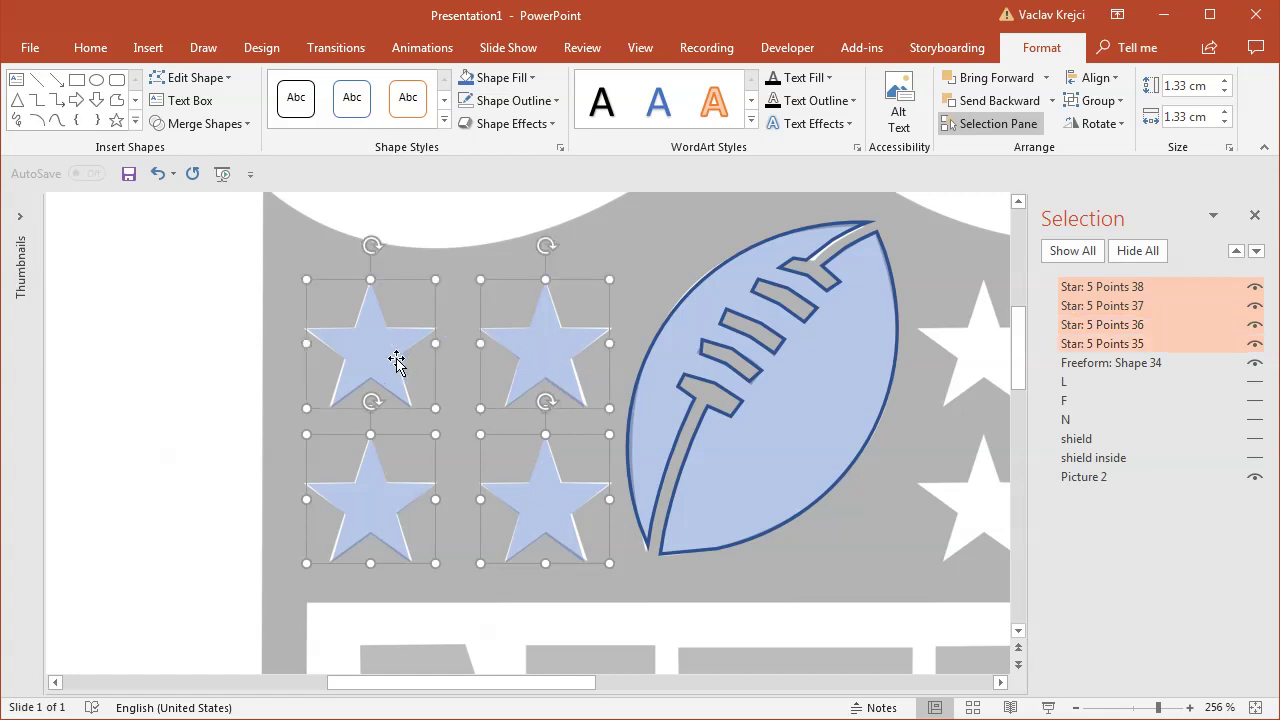
pyautogui.hotkey('ctrl', 'g')
# - Rename the group of four stars as "stars"
pyautogui.doubleClick(1100, 287)
pyautogui.write('s')
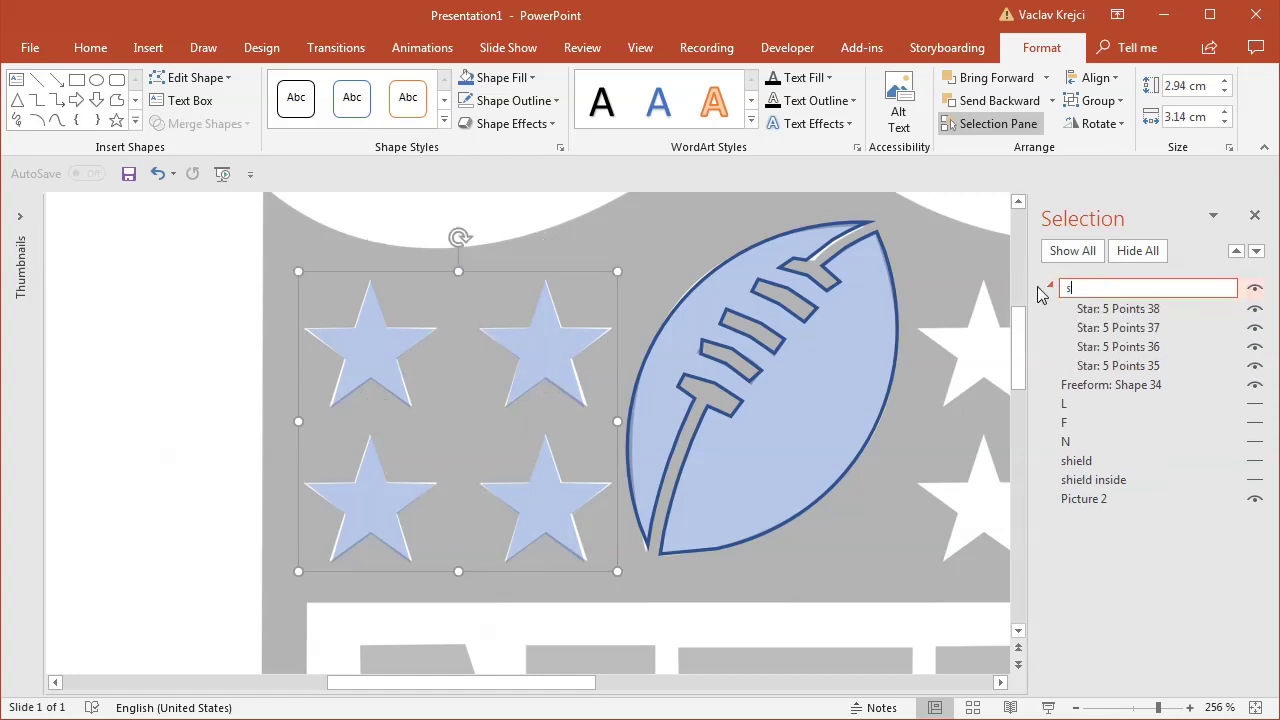
pyautogui.write('tars')
pyautogui.press('Return')
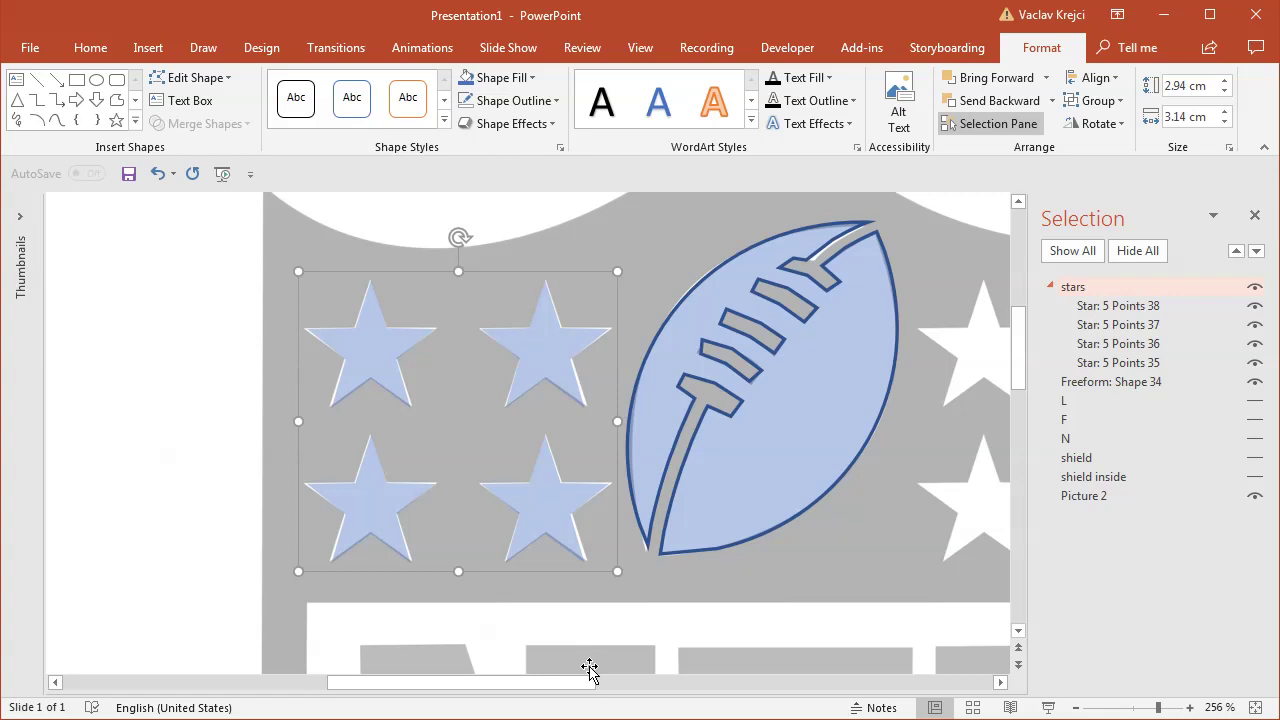
# - Copy the group of four stars onto the four reference stars on the football's right side
pyautogui.moveTo(590, 670); pyautogui.dragTo(704, 683)
pyautogui.moveTo(149, 343); pyautogui.dragTo(780, 372)
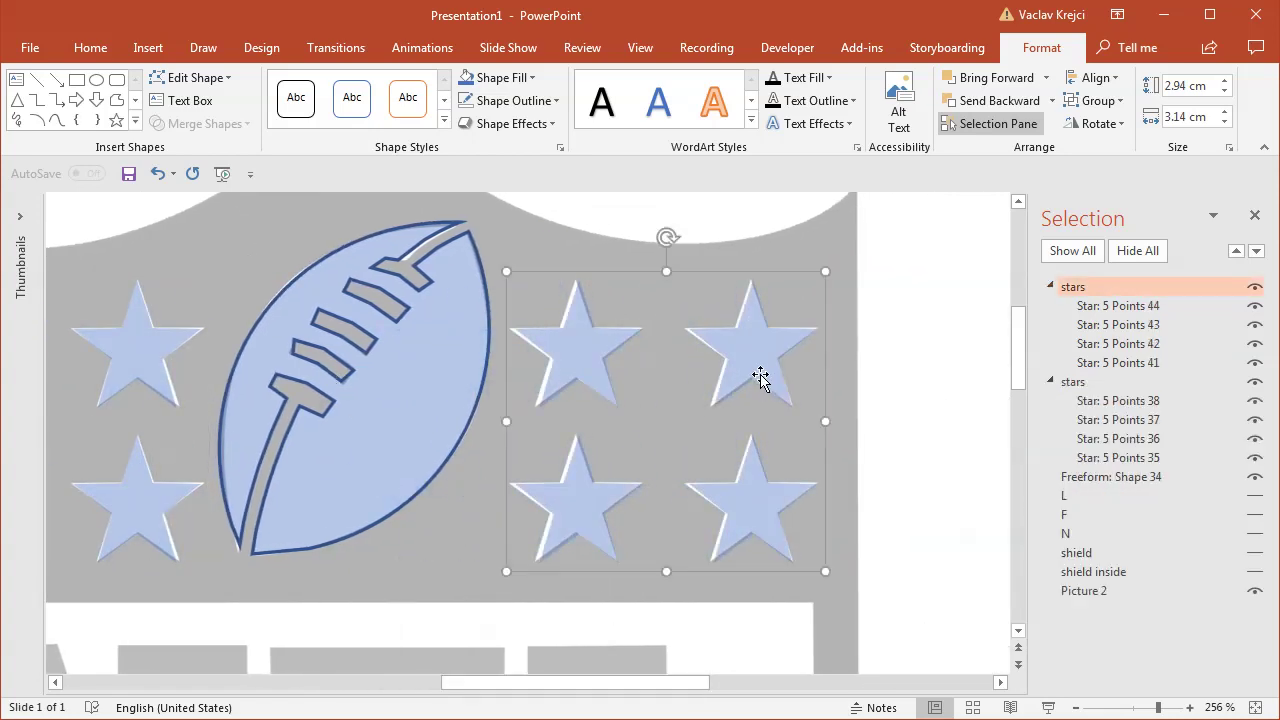
# - Unhide the L, F, N, shield and shield inside shapes, and place shield inside in front of shield
pyautogui.moveTo(1140, 708); pyautogui.dragTo(1128, 708)
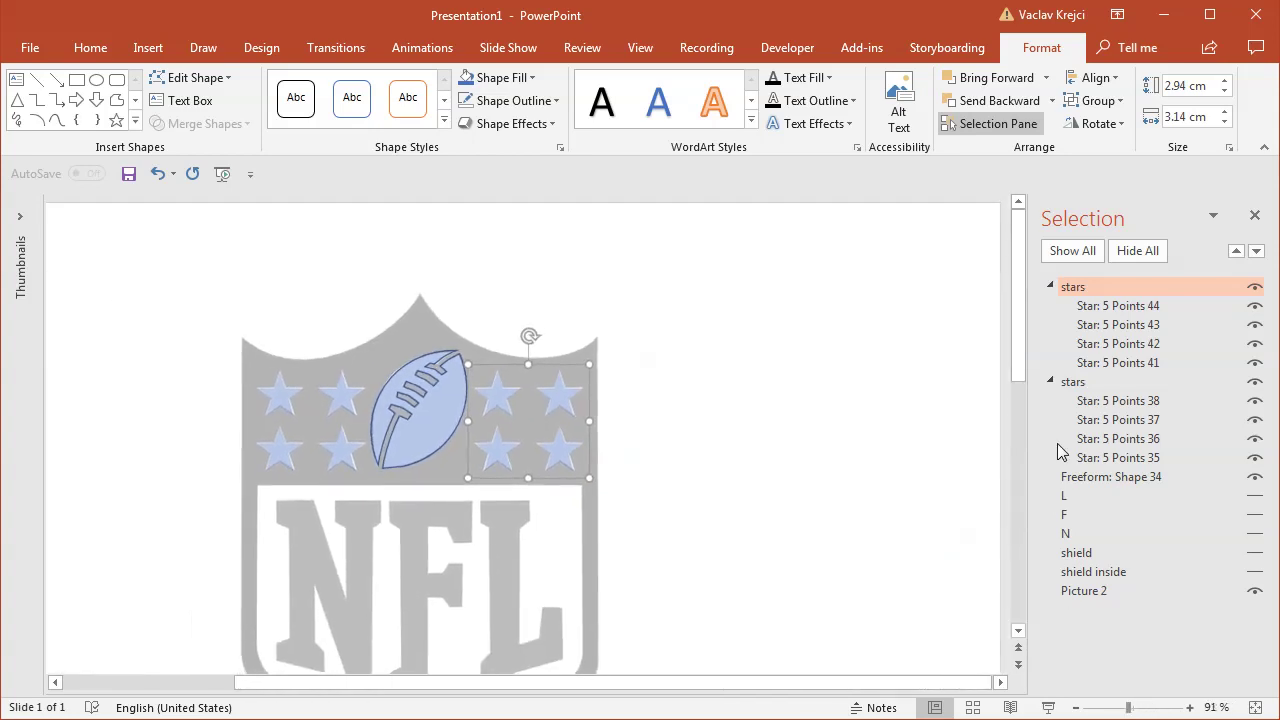
pyautogui.click(1050, 287)
pyautogui.click(1050, 305)
pyautogui.click(1100, 325)
pyautogui.click(1101, 343)
pyautogui.click(1100, 362)
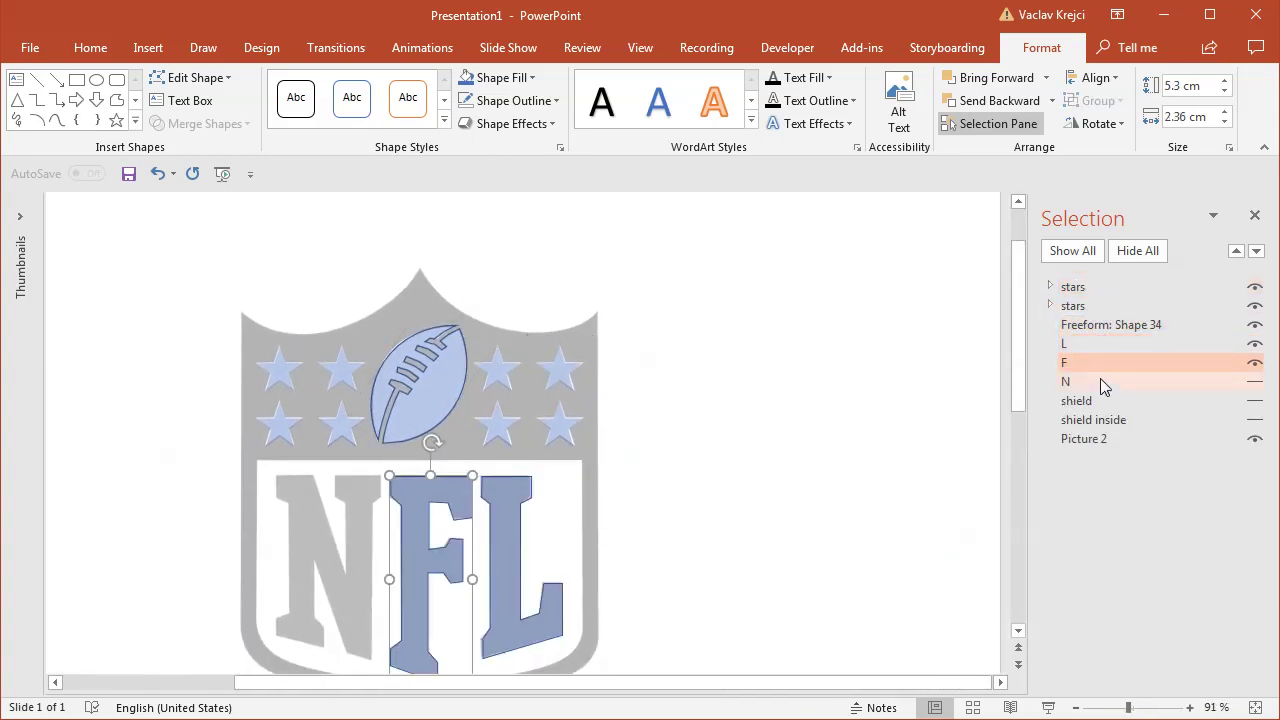
pyautogui.click(1100, 381)
pyautogui.click(1102, 400)
pyautogui.click(1108, 420)
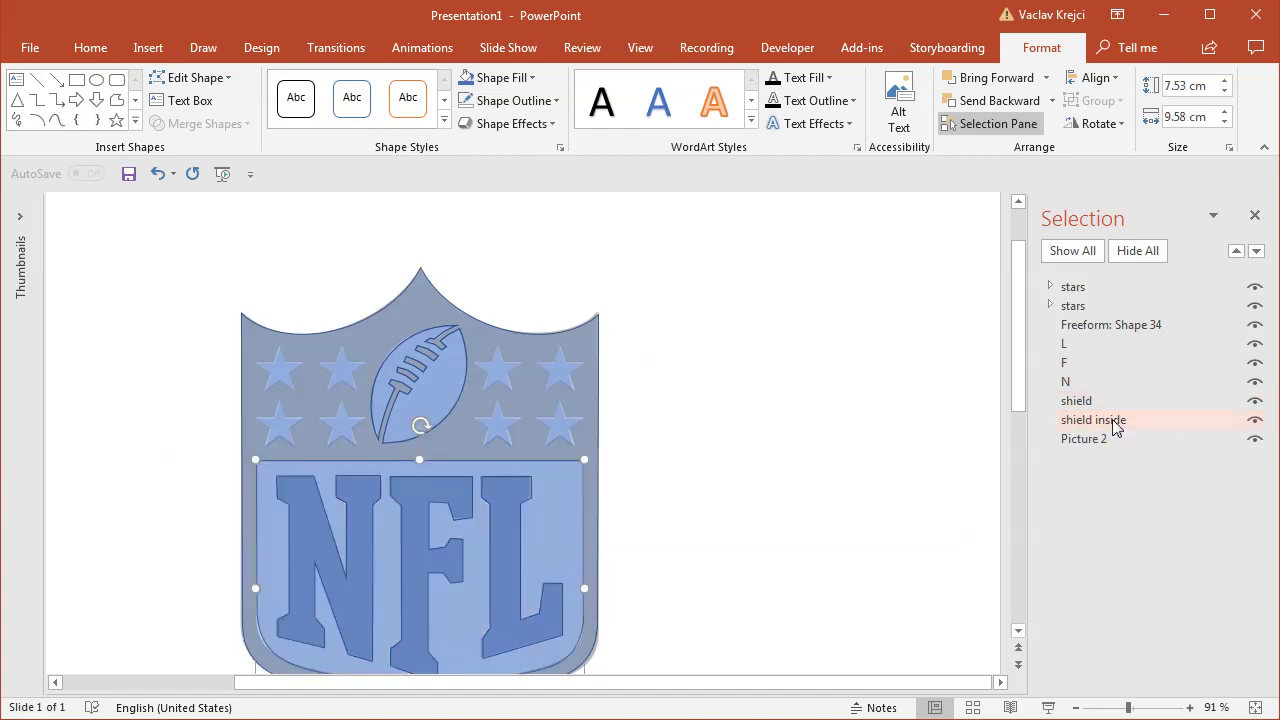
pyautogui.moveTo(1100, 400)
pyautogui.mouseDown()
pyautogui.moveTo(1118, 428)
pyautogui.moveTo(1112, 405)
pyautogui.mouseUp()
pyautogui.click(1112, 402)
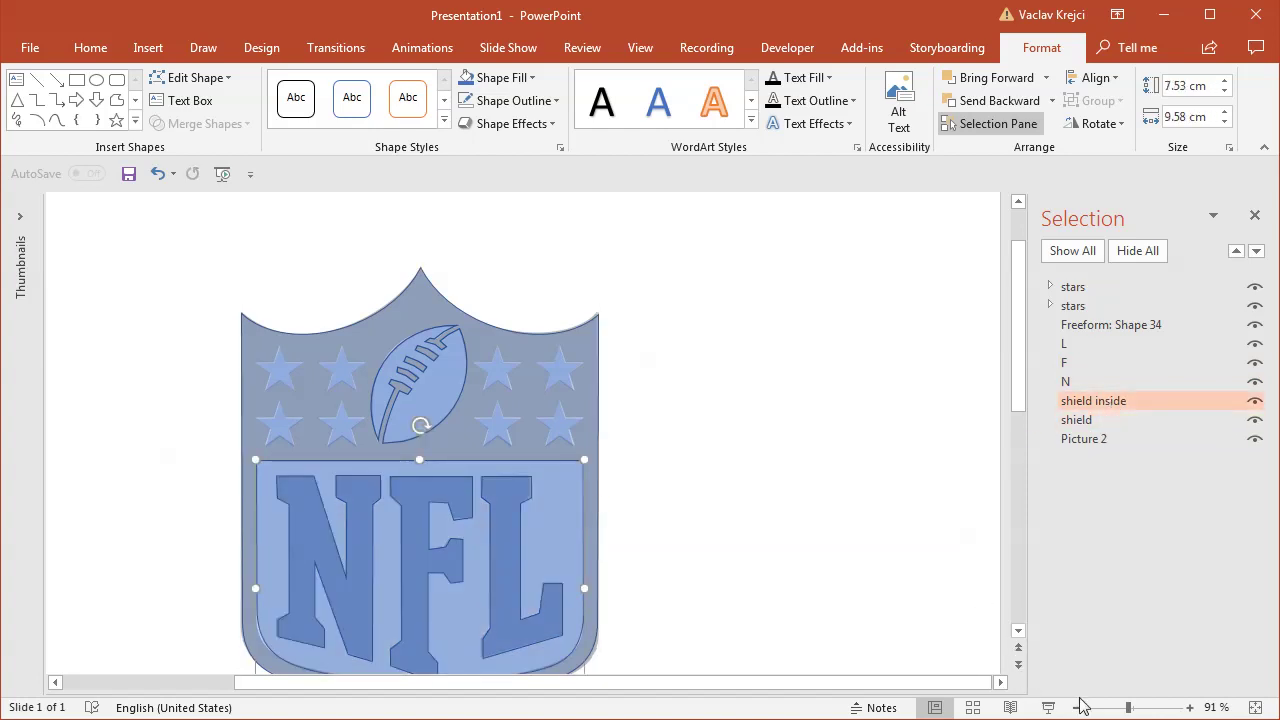
# - Select all traced logo shapes without the reference picture and move them together toward the slide's right side
pyautogui.click(1113, 707)
pyautogui.keyDown('ctrl'); pyautogui.click(1102, 421); pyautogui.keyUp('ctrl')
pyautogui.keyDown('ctrl'); pyautogui.click(1092, 381); pyautogui.keyUp('ctrl')
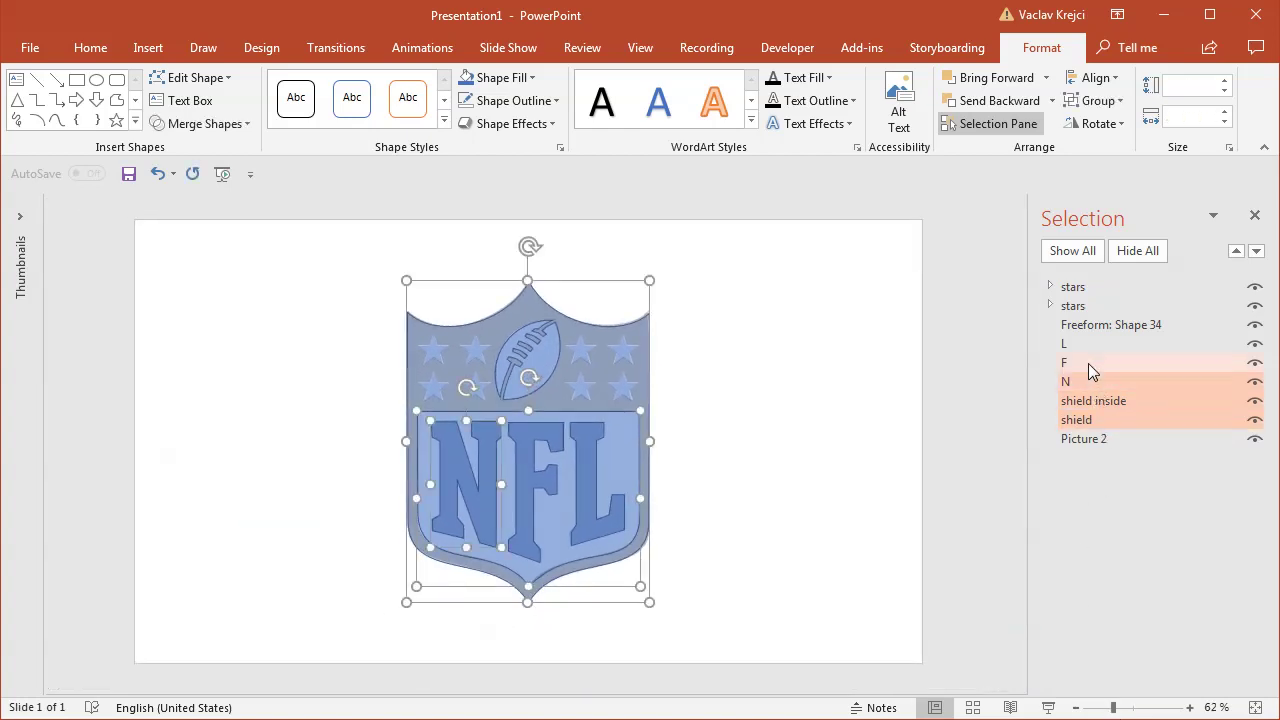
pyautogui.keyDown('ctrl'); pyautogui.click(1088, 363); pyautogui.keyUp('ctrl')
pyautogui.keyDown('ctrl'); pyautogui.click(1080, 343); pyautogui.keyUp('ctrl')
pyautogui.keyDown('ctrl'); pyautogui.click(1085, 324); pyautogui.keyUp('ctrl')
pyautogui.keyDown('ctrl'); pyautogui.click(1078, 305); pyautogui.keyUp('ctrl')
pyautogui.keyDown('ctrl'); pyautogui.click(1082, 287); pyautogui.keyUp('ctrl')
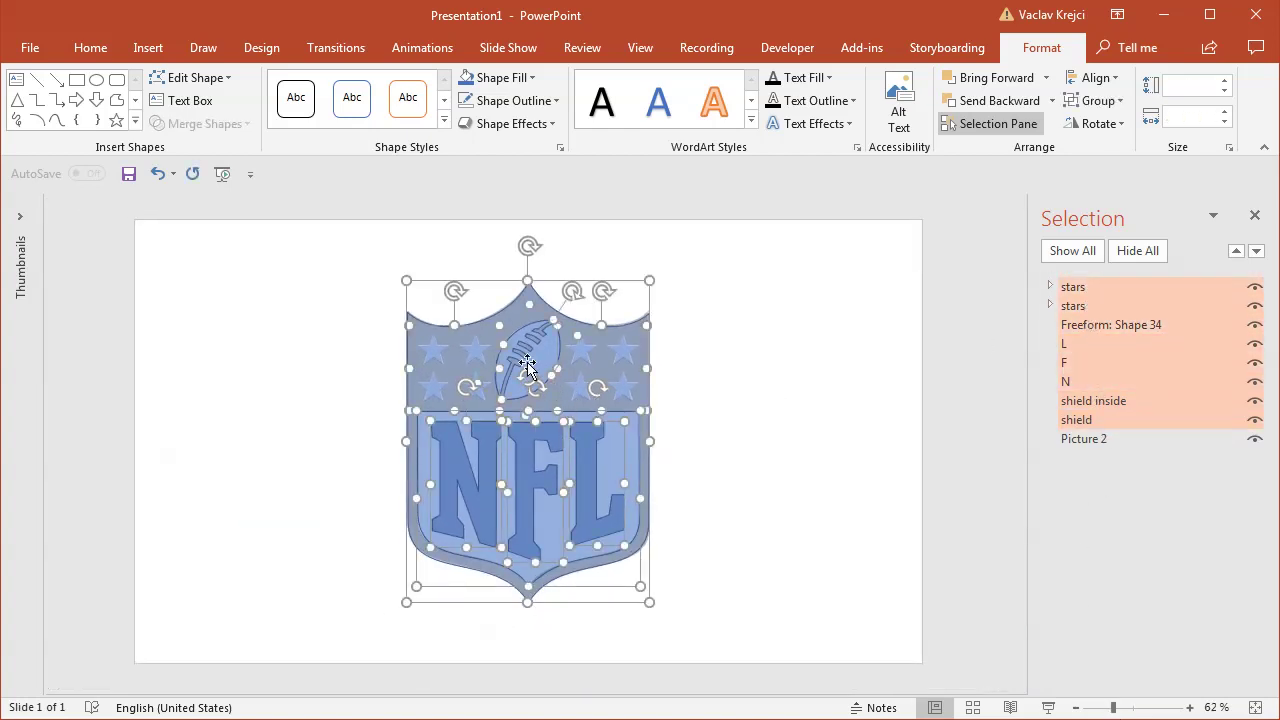
pyautogui.moveTo(512, 315); pyautogui.dragTo(700, 322)
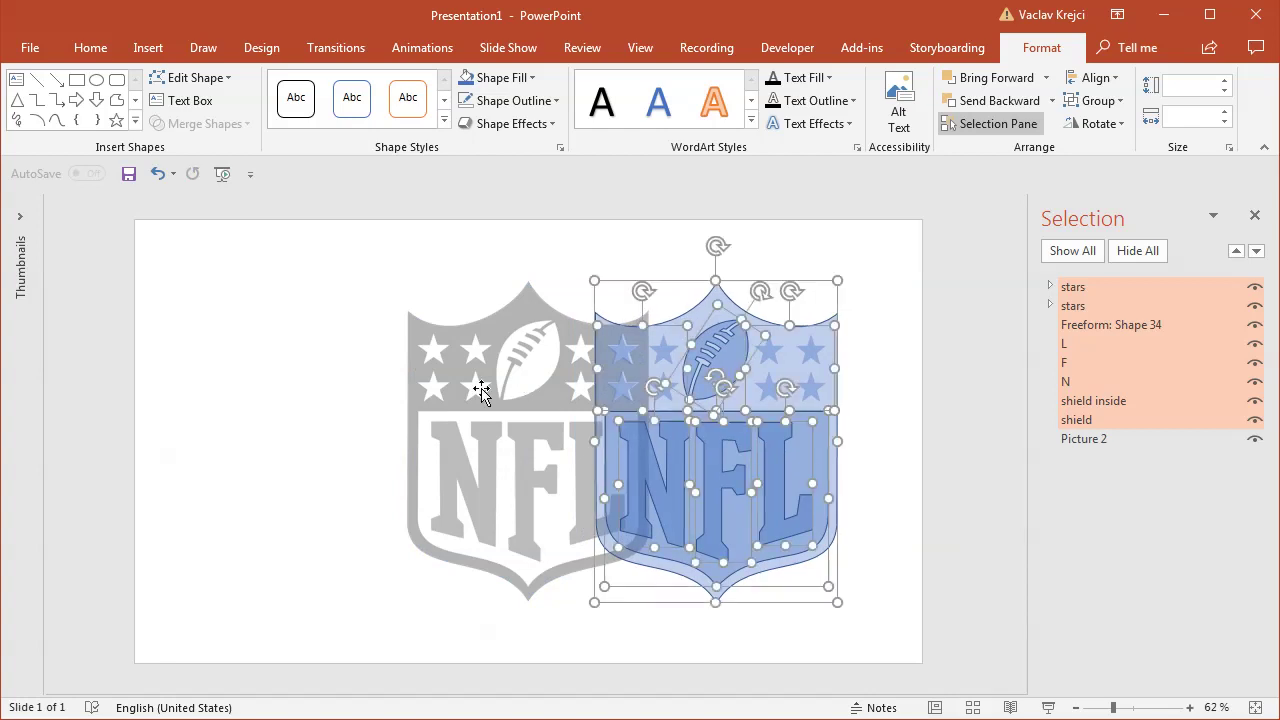
# - Move the reference picture to the slide's left half and reset its picture formatting
pyautogui.moveTo(481, 392); pyautogui.dragTo(317, 392)
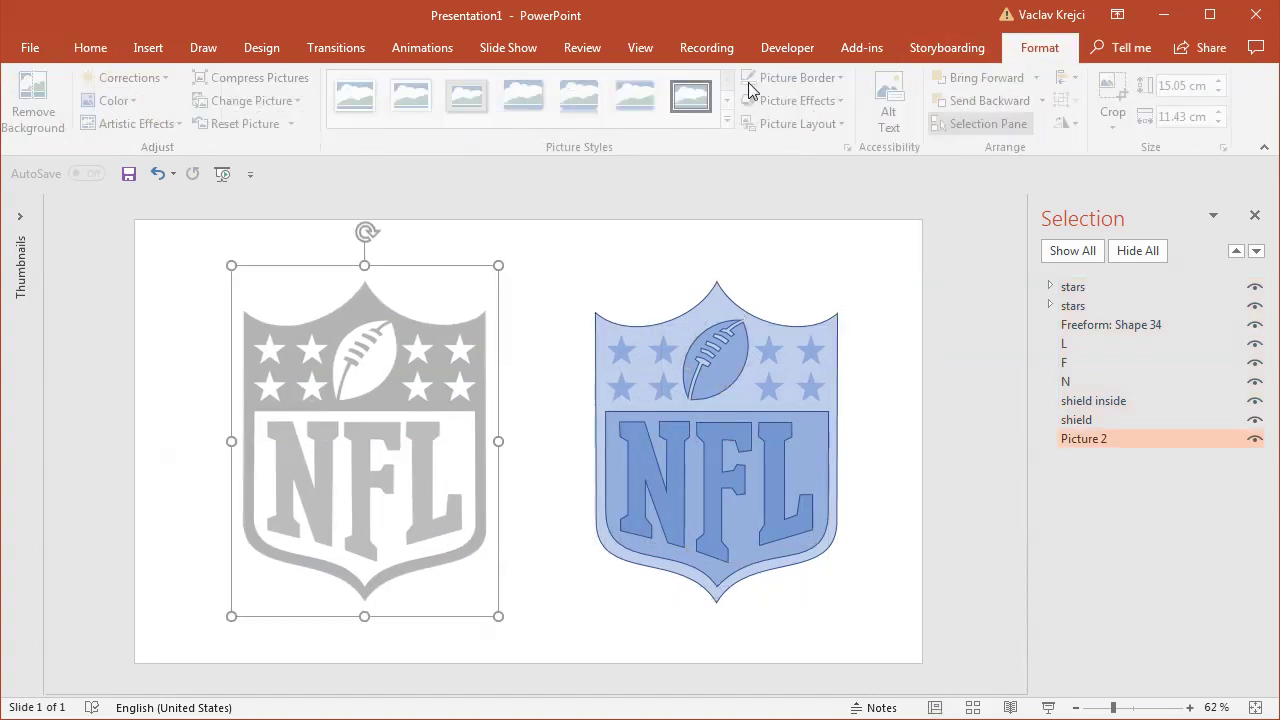
pyautogui.click(245, 123)
# - Select the whole traced logo and nudge it slightly left, toward the reference picture
pyautogui.moveTo(564, 226); pyautogui.dragTo(900, 628)
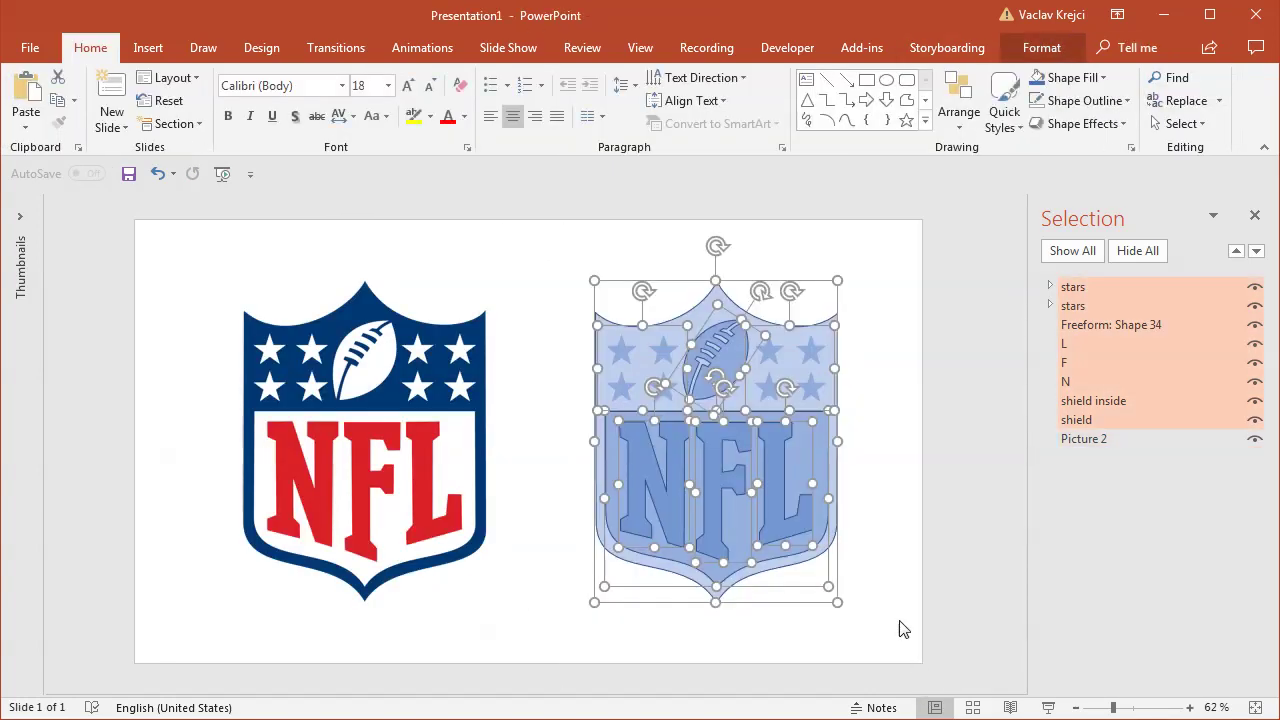
pyautogui.press('Left')
pyautogui.press('Left')
pyautogui.press('Left')
pyautogui.press('Left')
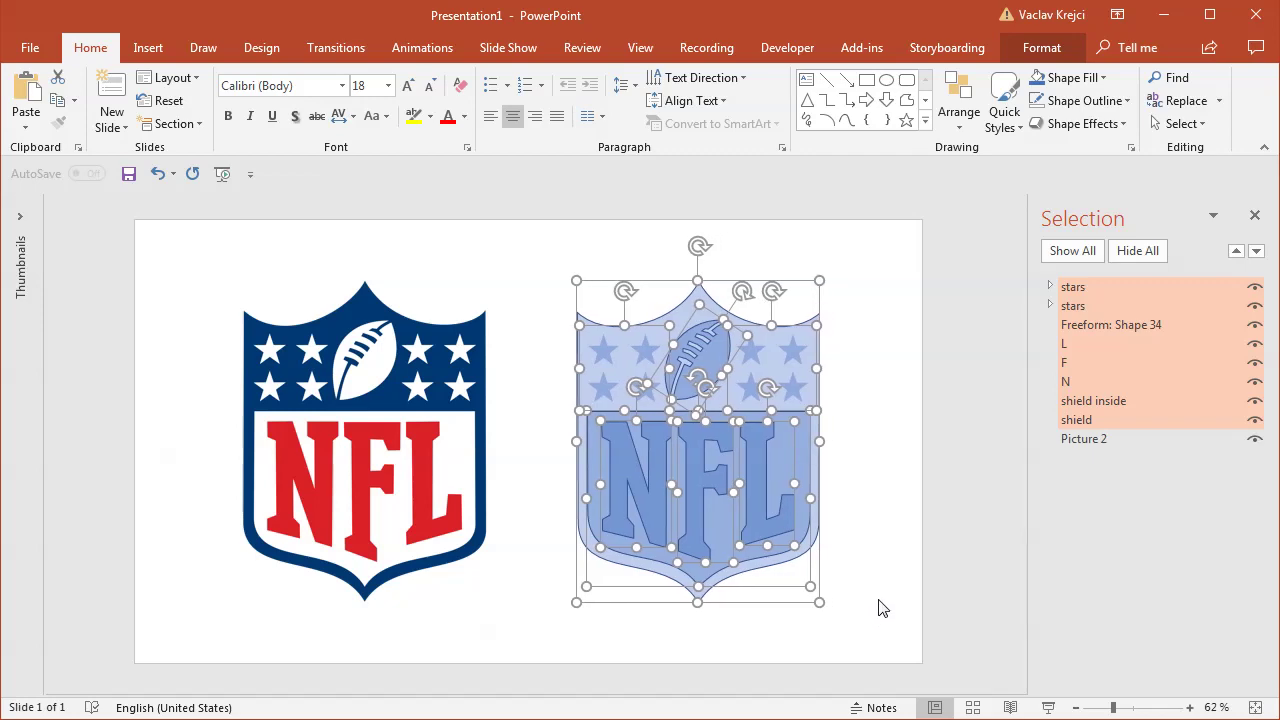
pyautogui.press('Left')
pyautogui.press('Left')
# - Remove the outline from all shapes of the traced logo
pyautogui.click(1041, 47)
pyautogui.click(515, 101)
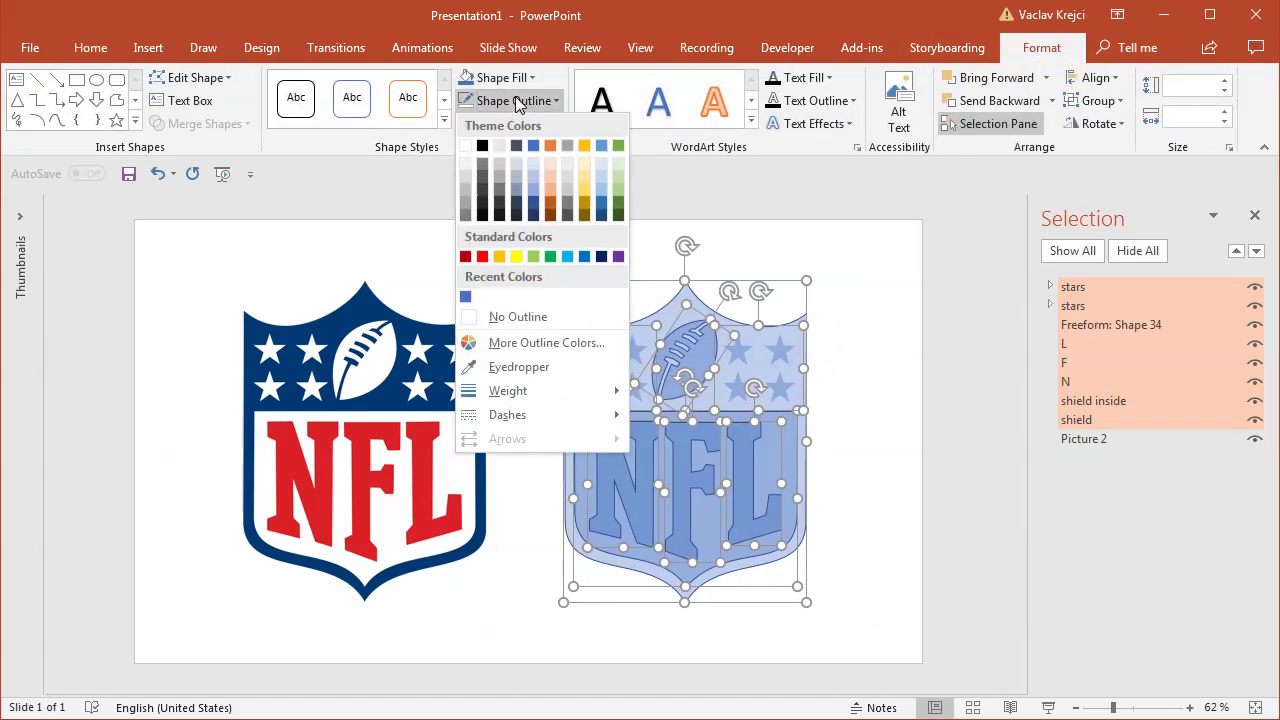
pyautogui.click(518, 316)
pyautogui.click(508, 277)
# - Fill the traced outer shield with the dark blue sampled from the reference picture using the Eyedropper
pyautogui.click(673, 303)
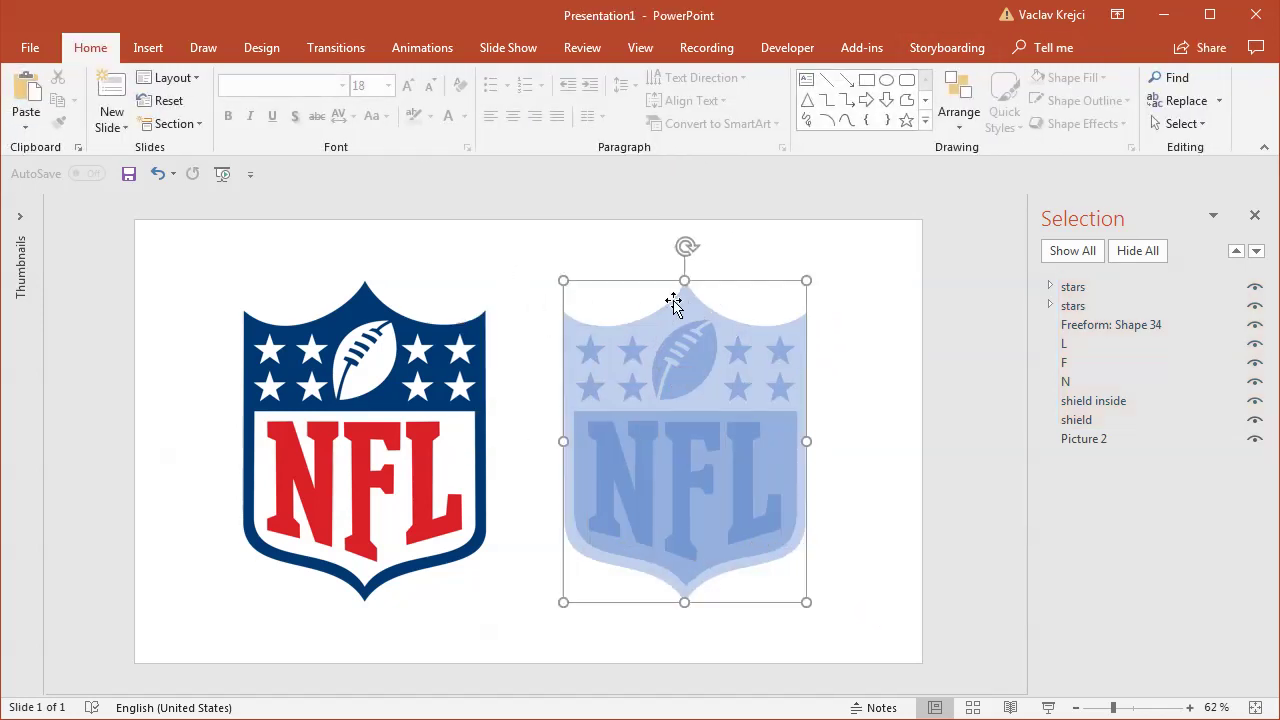
pyautogui.click(497, 77)
pyautogui.click(554, 364)
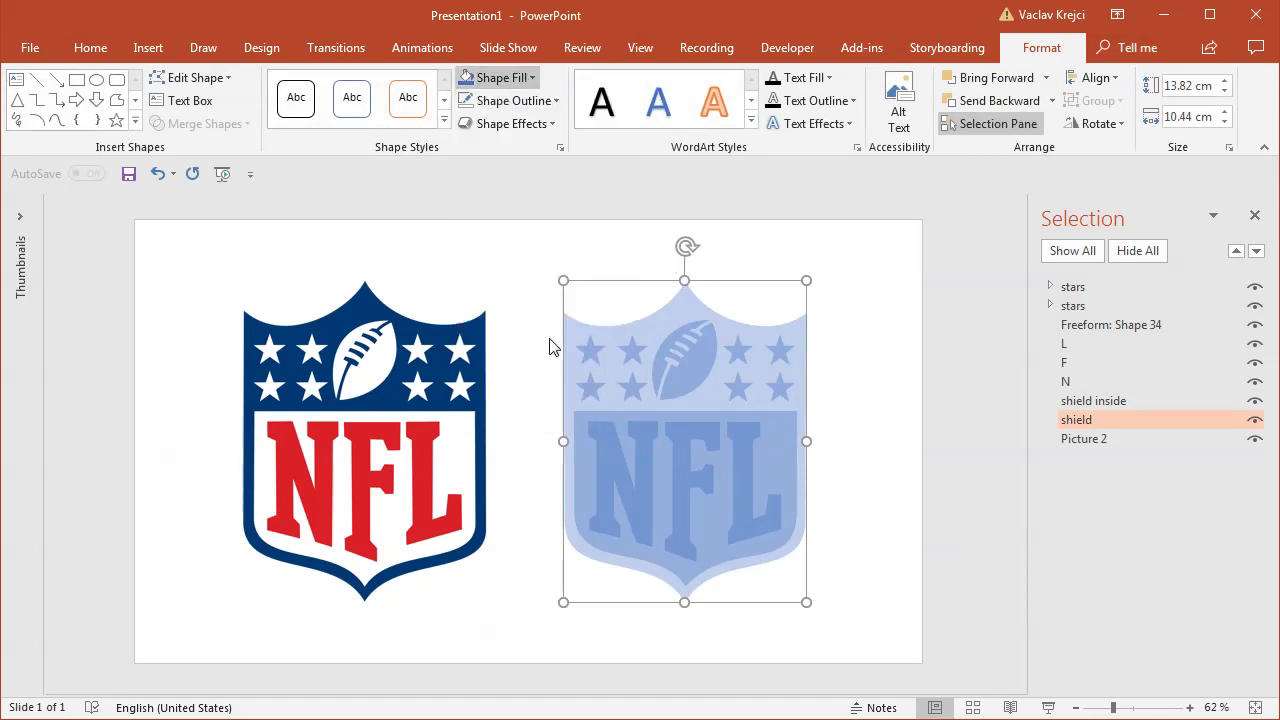
pyautogui.click(370, 290)
# - Fill the shield inside shape with white sampled from the football in the reference picture
pyautogui.keyDown('ctrl'); pyautogui.click(1120, 401); pyautogui.keyUp('ctrl')
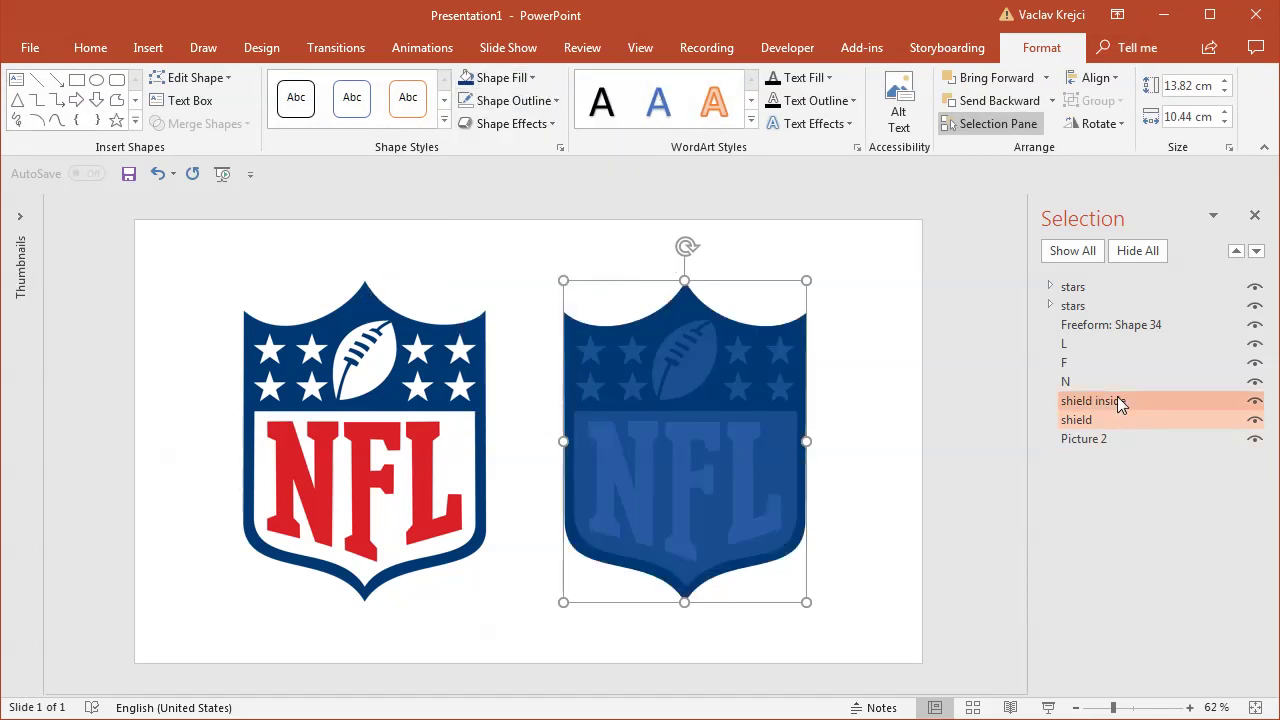
pyautogui.click(1120, 401)
pyautogui.click(497, 77)
pyautogui.click(512, 340)
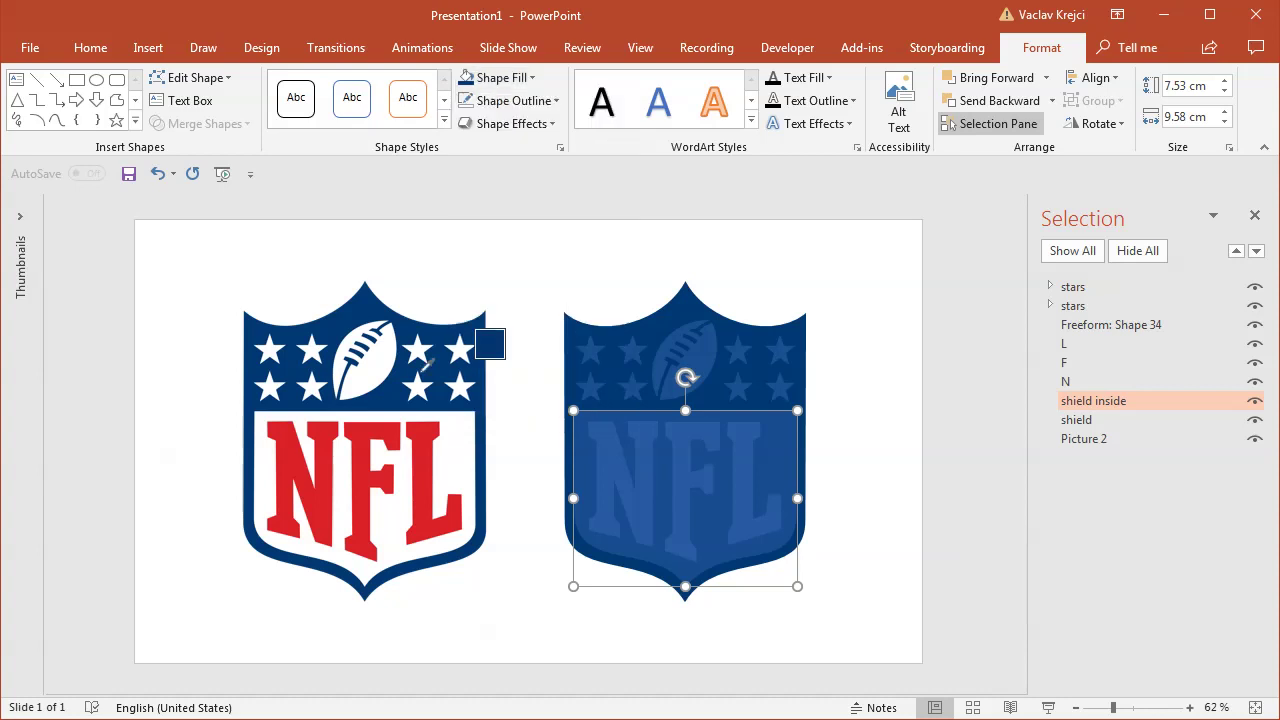
pyautogui.click(370, 363)
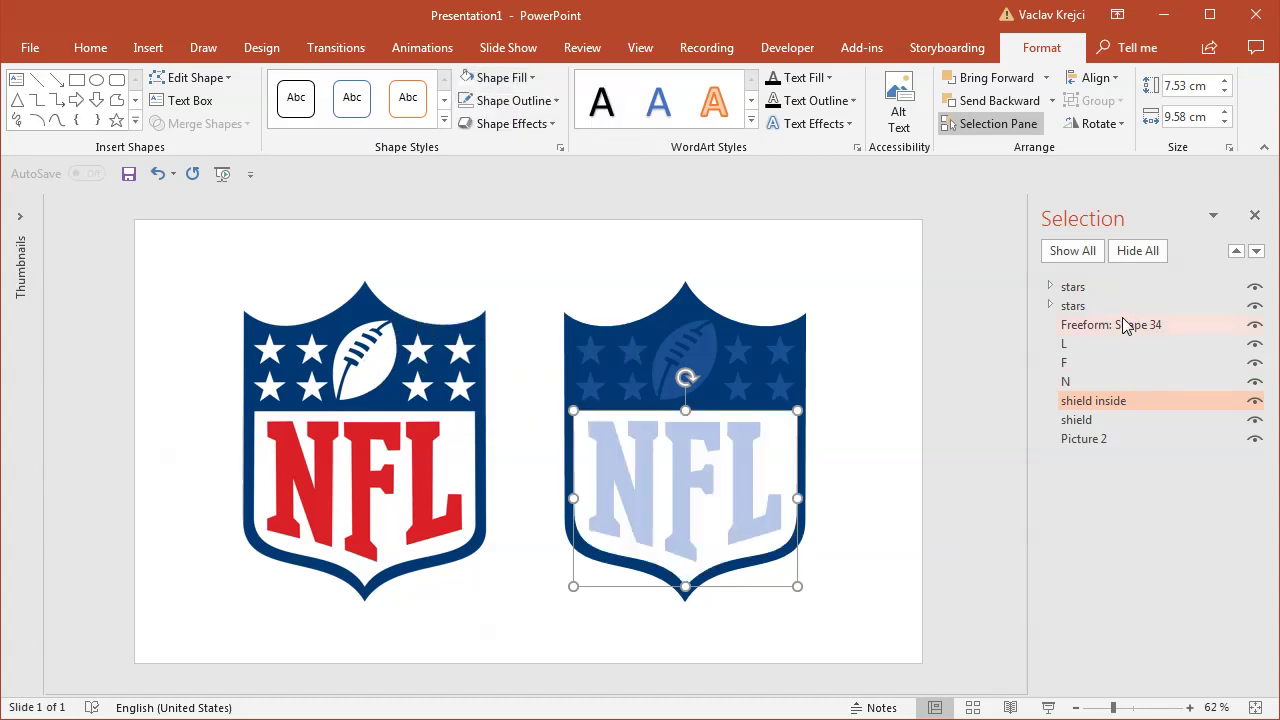
# - Fill both star groups and the football shape with white, sampled from the reference and set as the theme colour
pyautogui.click(1088, 287)
pyautogui.keyDown('ctrl'); pyautogui.click(1088, 306); pyautogui.keyUp('ctrl')
pyautogui.keyDown('ctrl'); pyautogui.click(1105, 325); pyautogui.keyUp('ctrl')
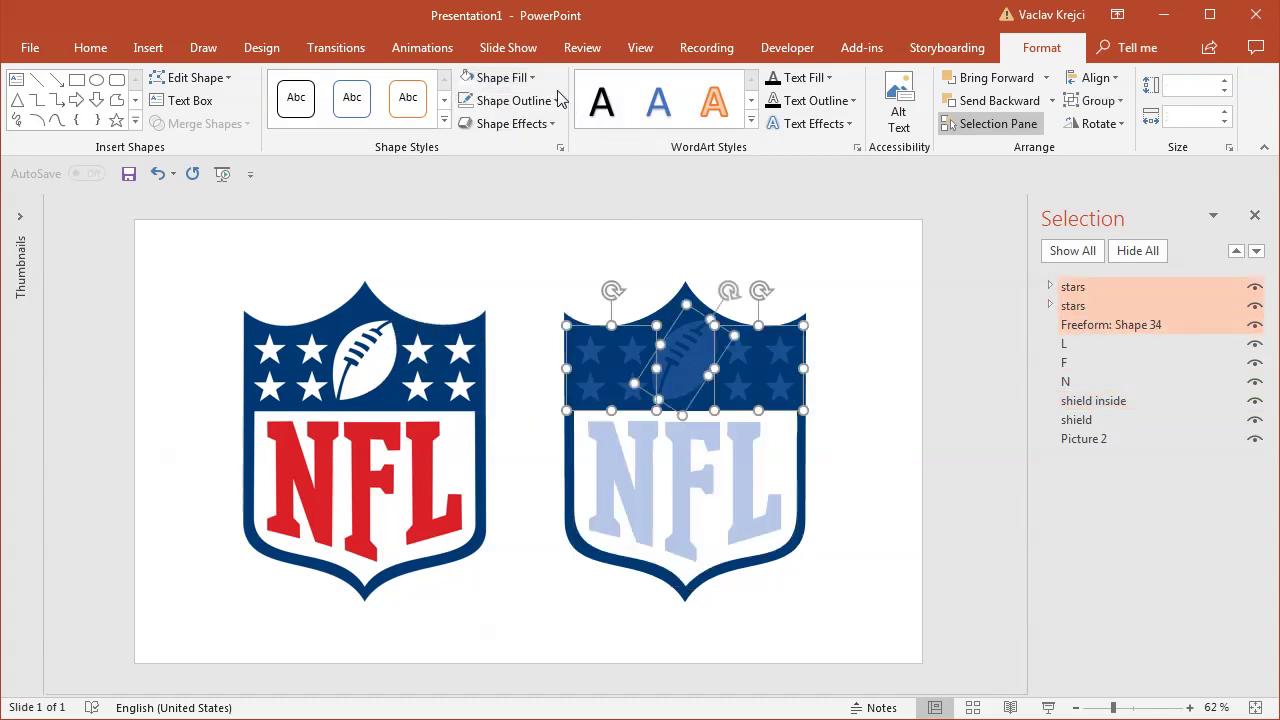
pyautogui.click(492, 77)
pyautogui.click(528, 340)
pyautogui.click(380, 348)
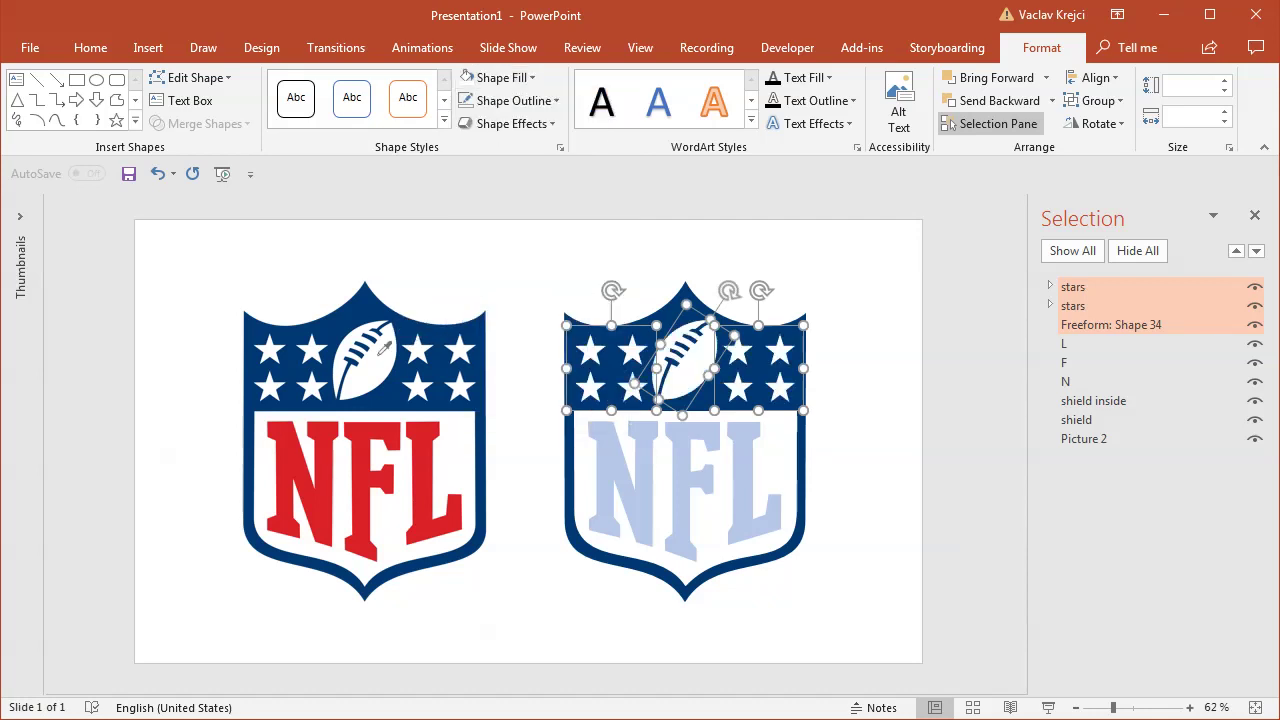
pyautogui.click(519, 84)
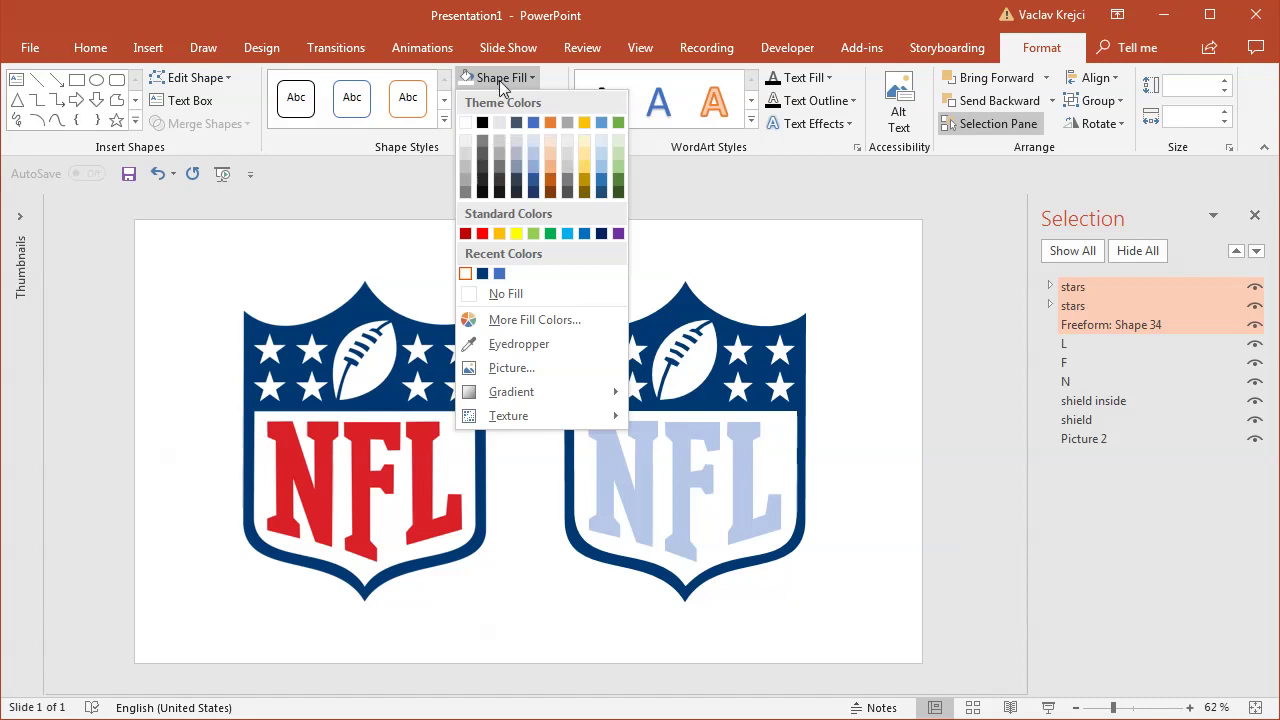
pyautogui.click(466, 123)
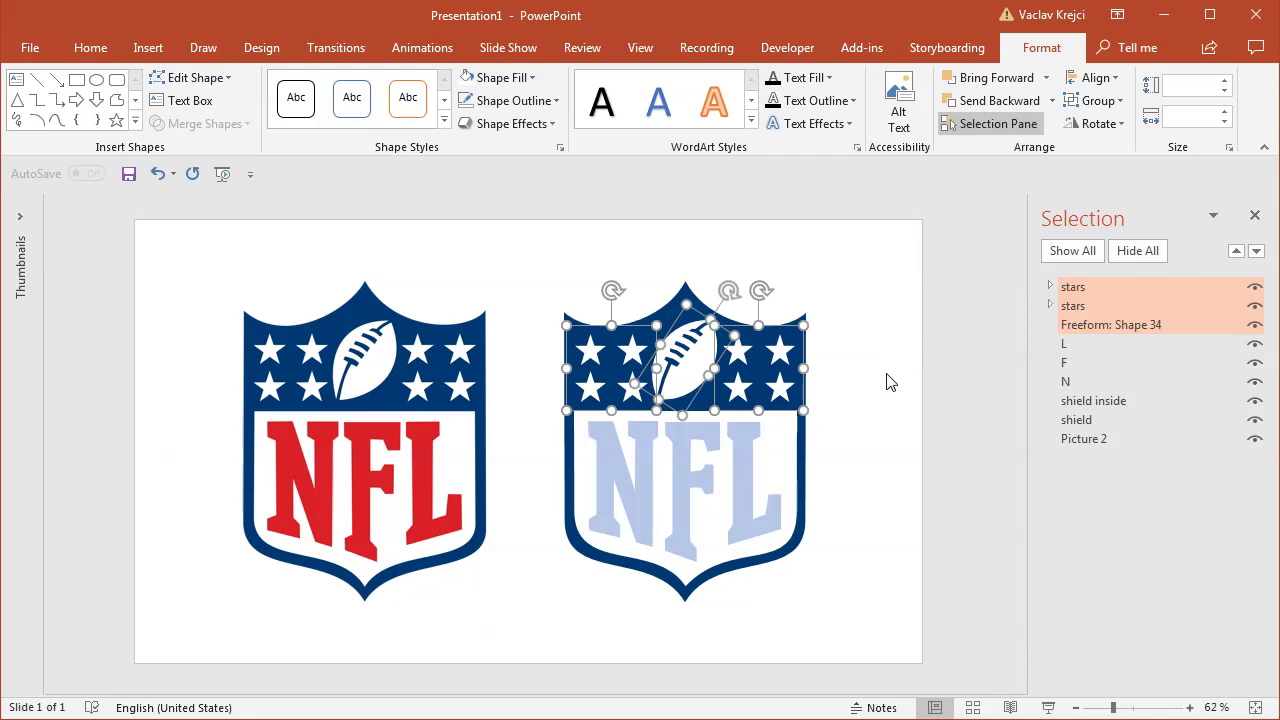
# - Fill the letters L, F and N with the red sampled from the reference picture's lettering
pyautogui.click(1096, 343)
pyautogui.keyDown('ctrl'); pyautogui.click(1099, 363); pyautogui.keyUp('ctrl')
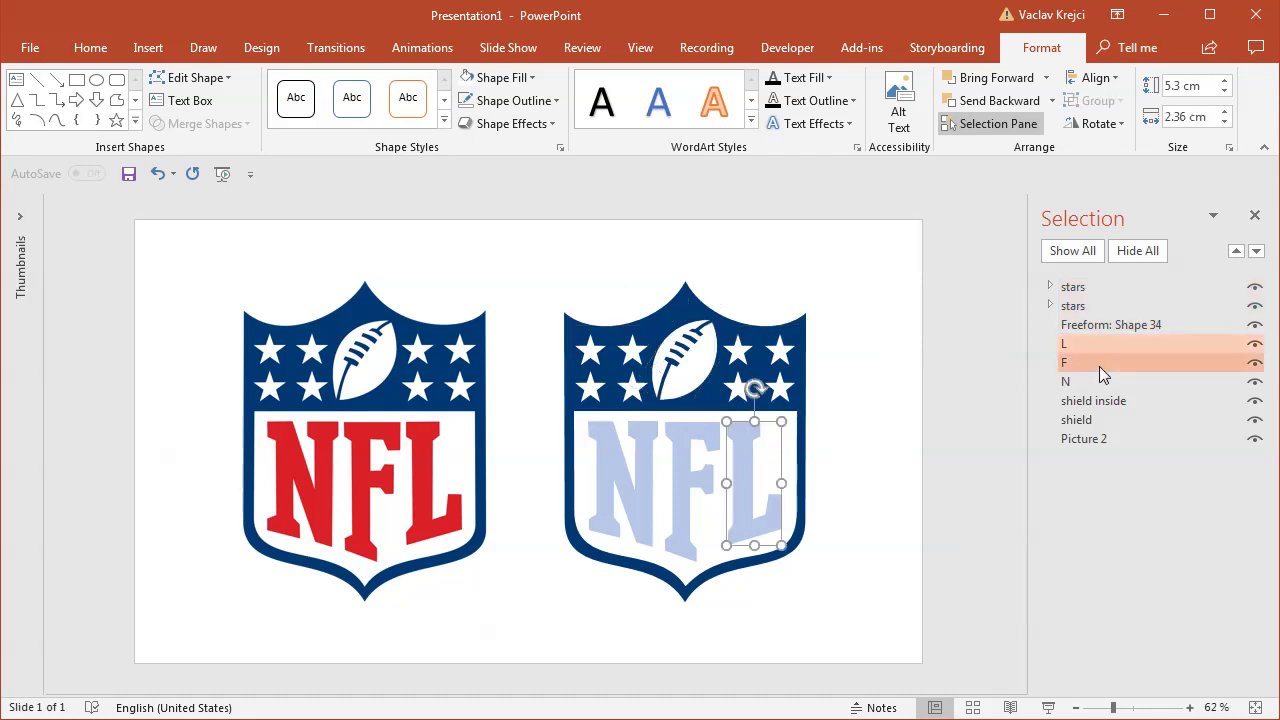
pyautogui.keyDown('ctrl'); pyautogui.click(1099, 381); pyautogui.keyUp('ctrl')
pyautogui.click(530, 78)
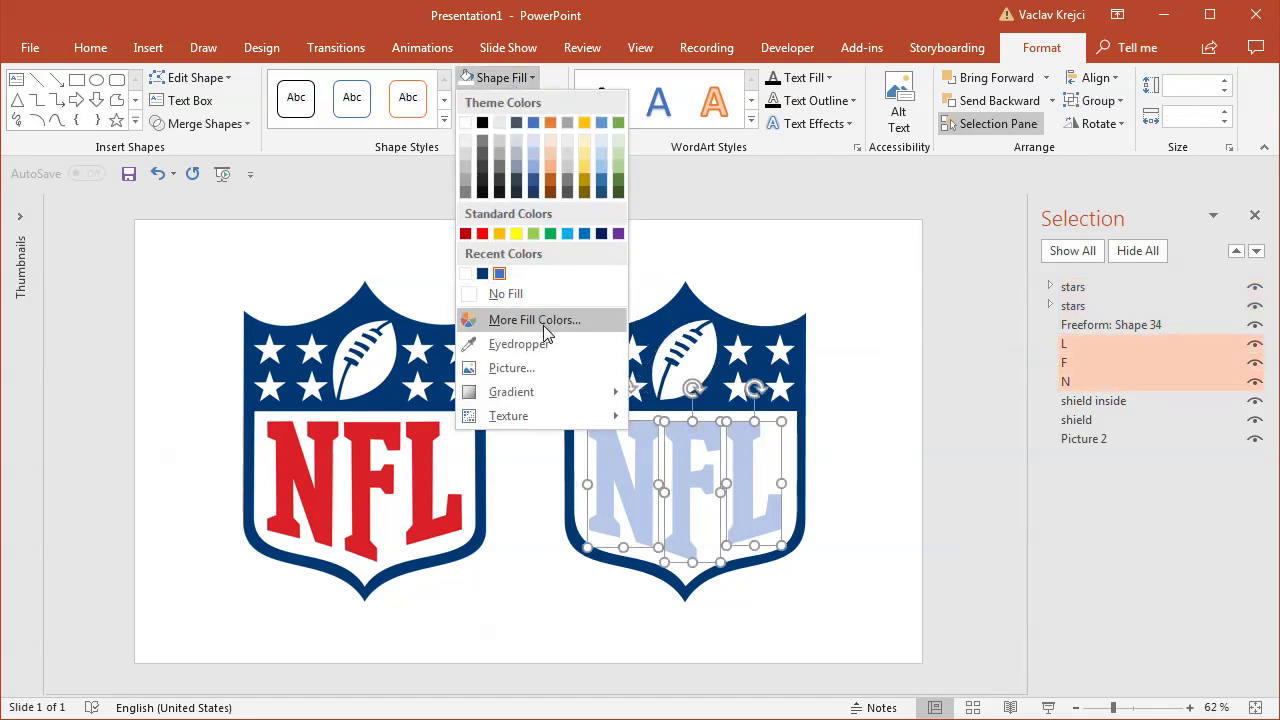
pyautogui.click(512, 343)
pyautogui.click(441, 424)
# - Clear the selection and close the Selection pane to compare both logos
pyautogui.click(491, 286)
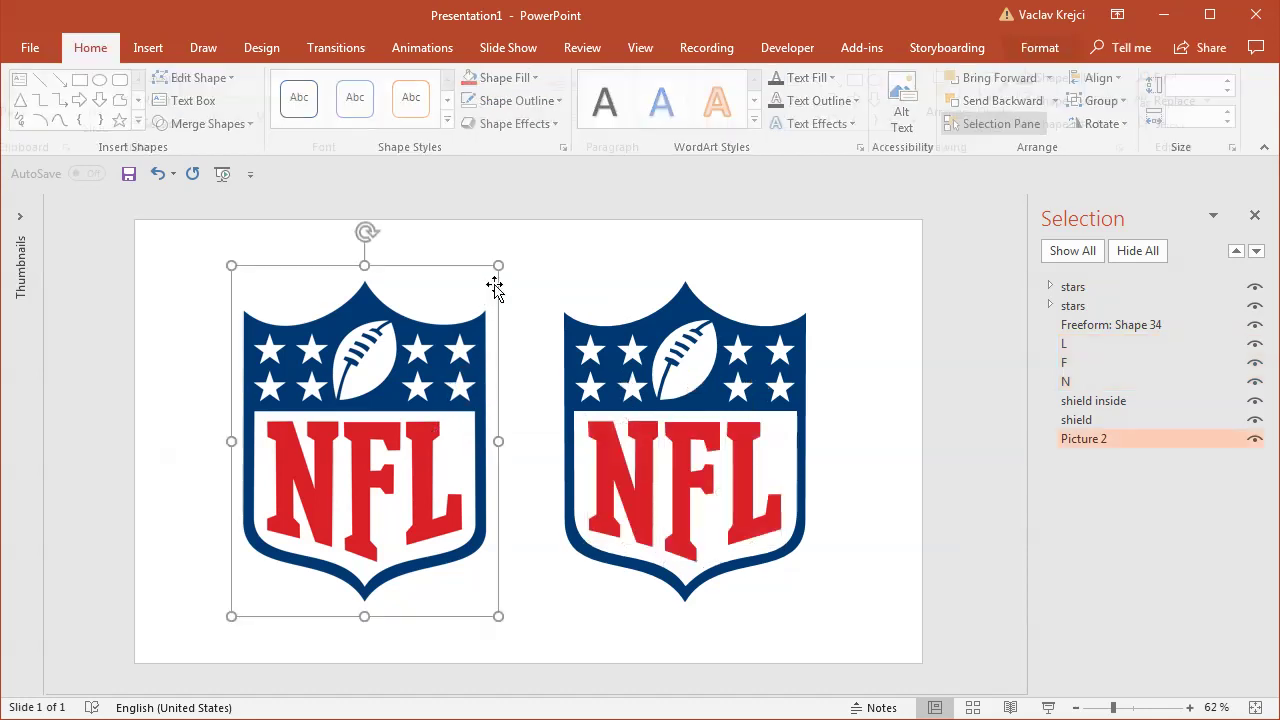
pyautogui.click(648, 268)
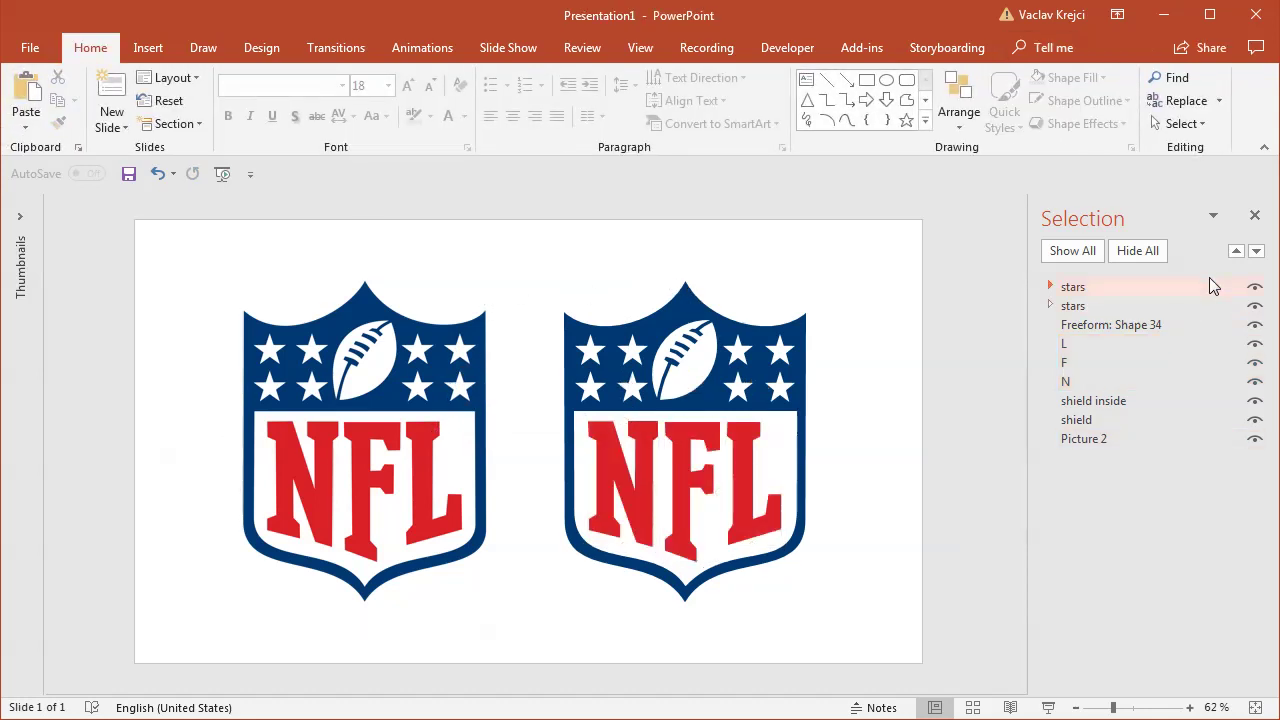
pyautogui.click(1256, 216)
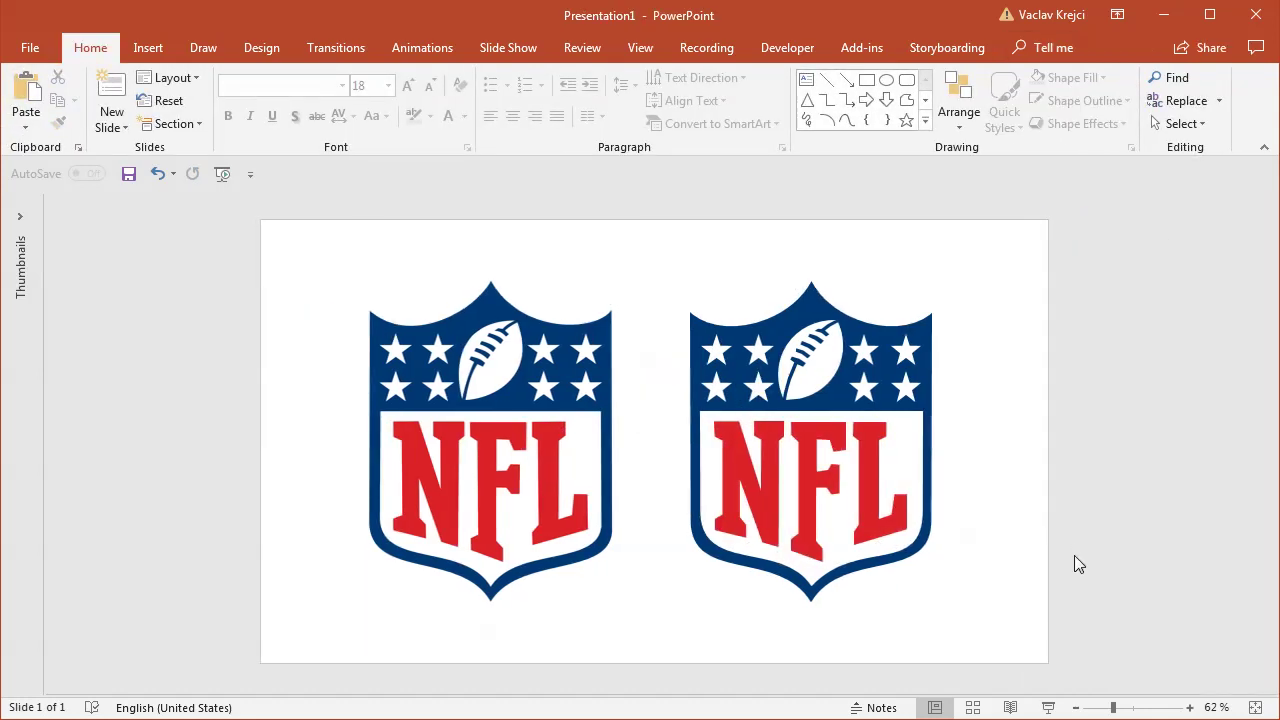
pyautogui.click(1189, 706)
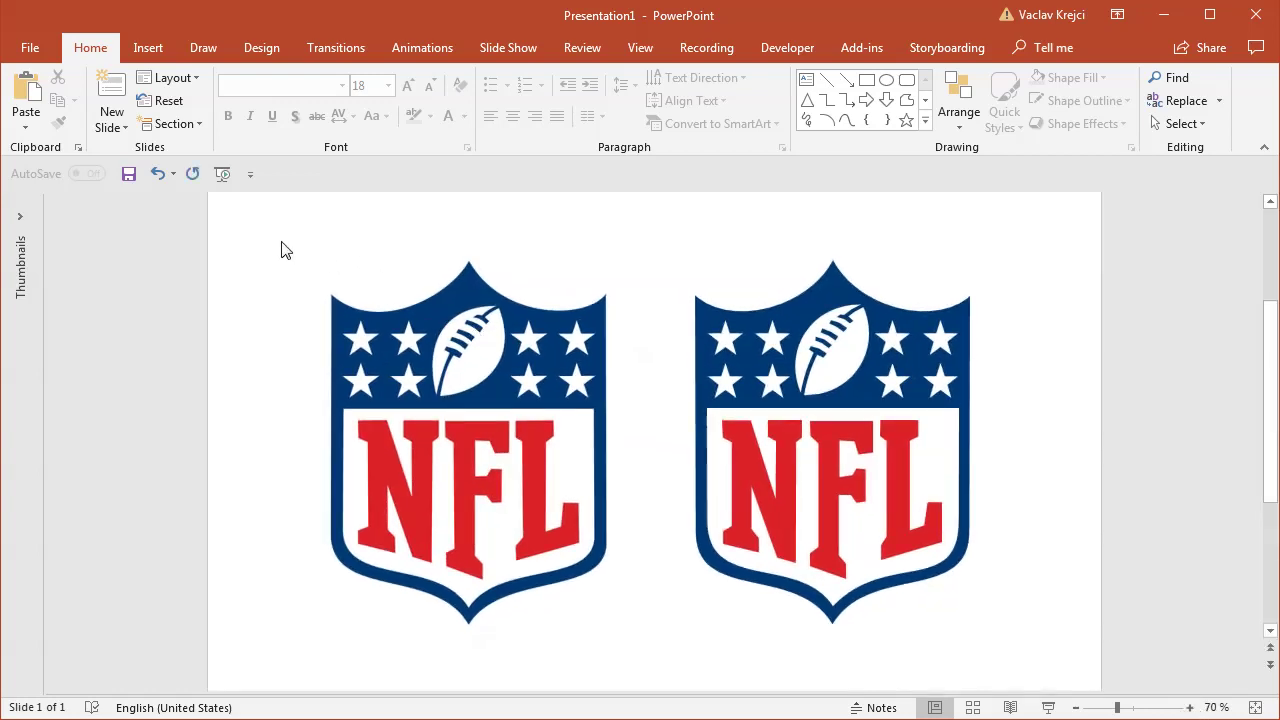